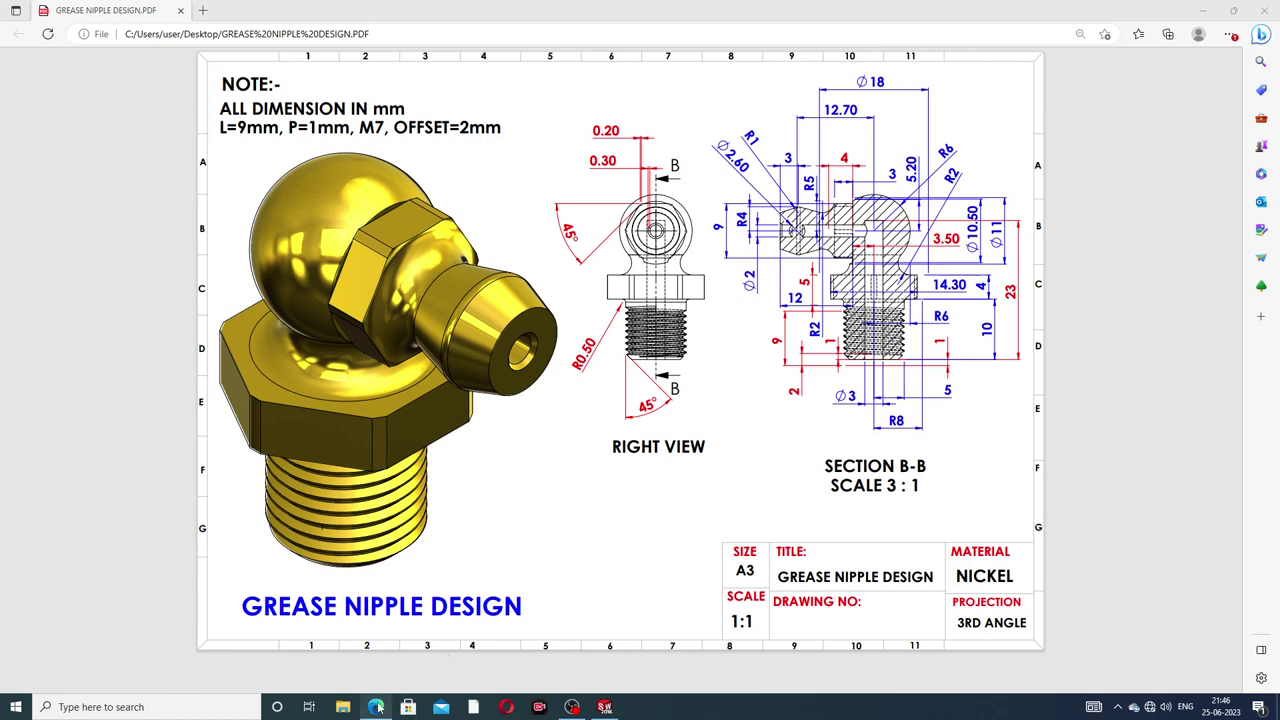
- Minimize the grease nipple drawing PDF in Edge to bring the SOLIDWORKS model forward
click(385, 703)
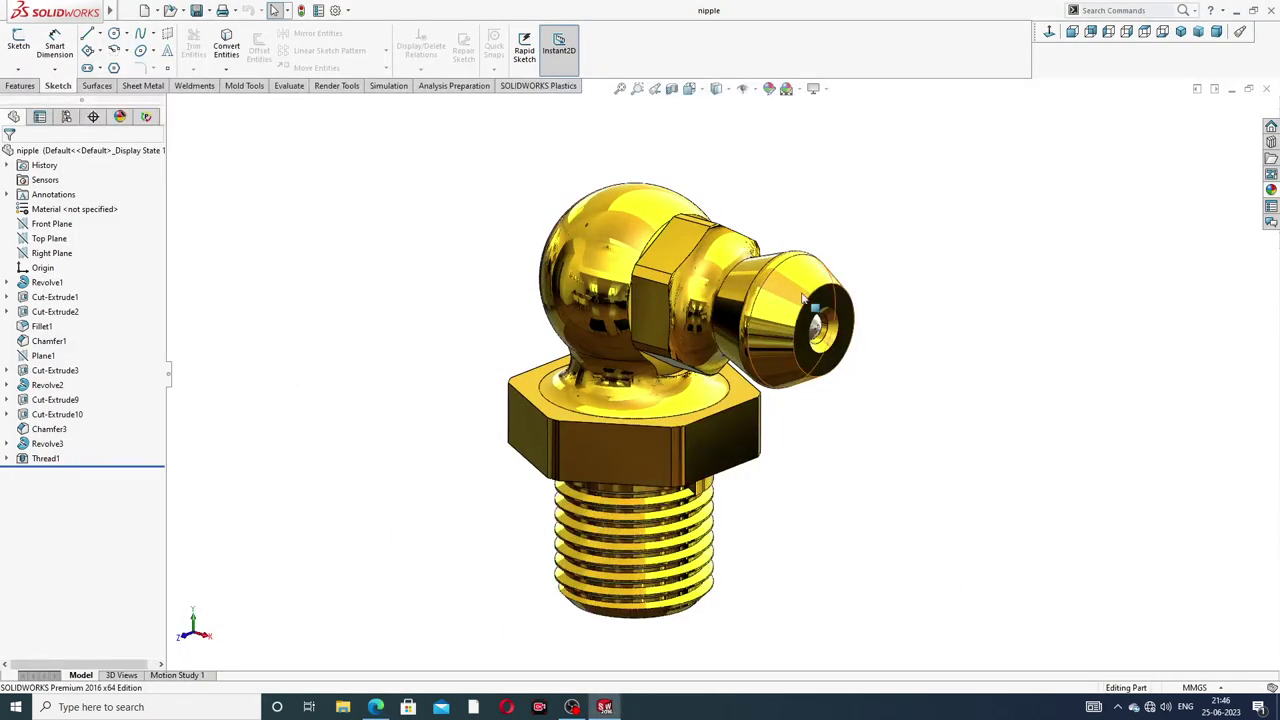
- Orbit the nipple model around, then snap it to the standard isometric view
mouse_move(829, 300)
middle_down()
mouse_move(745, 244)
mouse_move(931, 211)
mouse_move(814, 357)
mouse_move(863, 126)
mouse_move(869, 151)
mouse_move(894, 106)
mouse_move(1014, 200)
mouse_move(874, 240)
mouse_move(955, 357)
mouse_move(937, 251)
mouse_move(934, 314)
mouse_move(1034, 191)
mouse_move(1103, 322)
mouse_move(1051, 291)
middle_up()
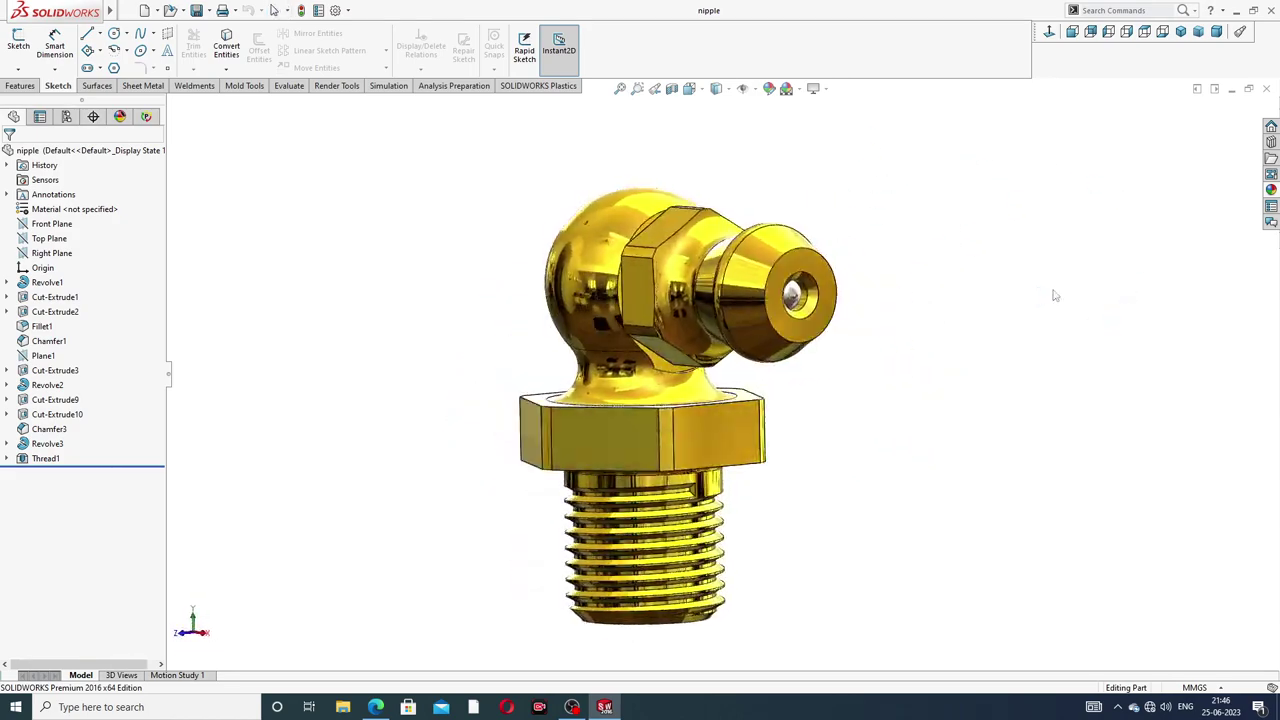
click(1180, 31)
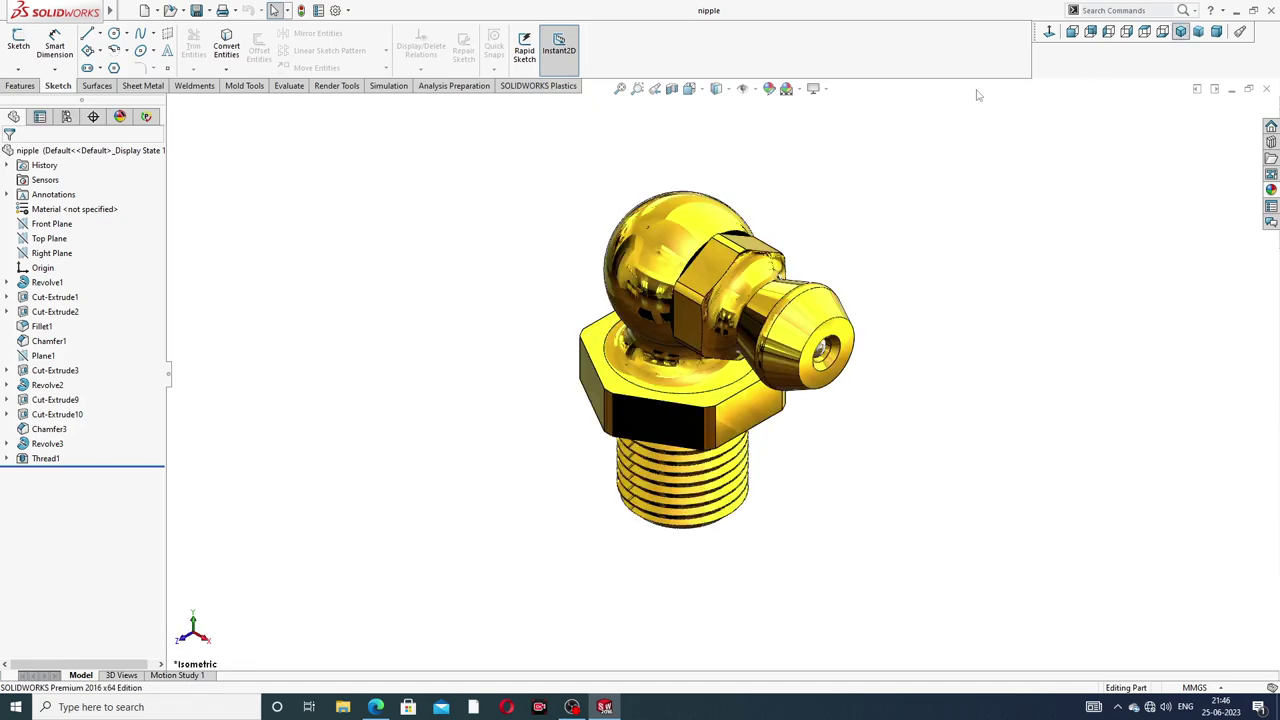
- Cut the nipple part with a section view and orbit and zoom to inspect its interior
click(672, 89)
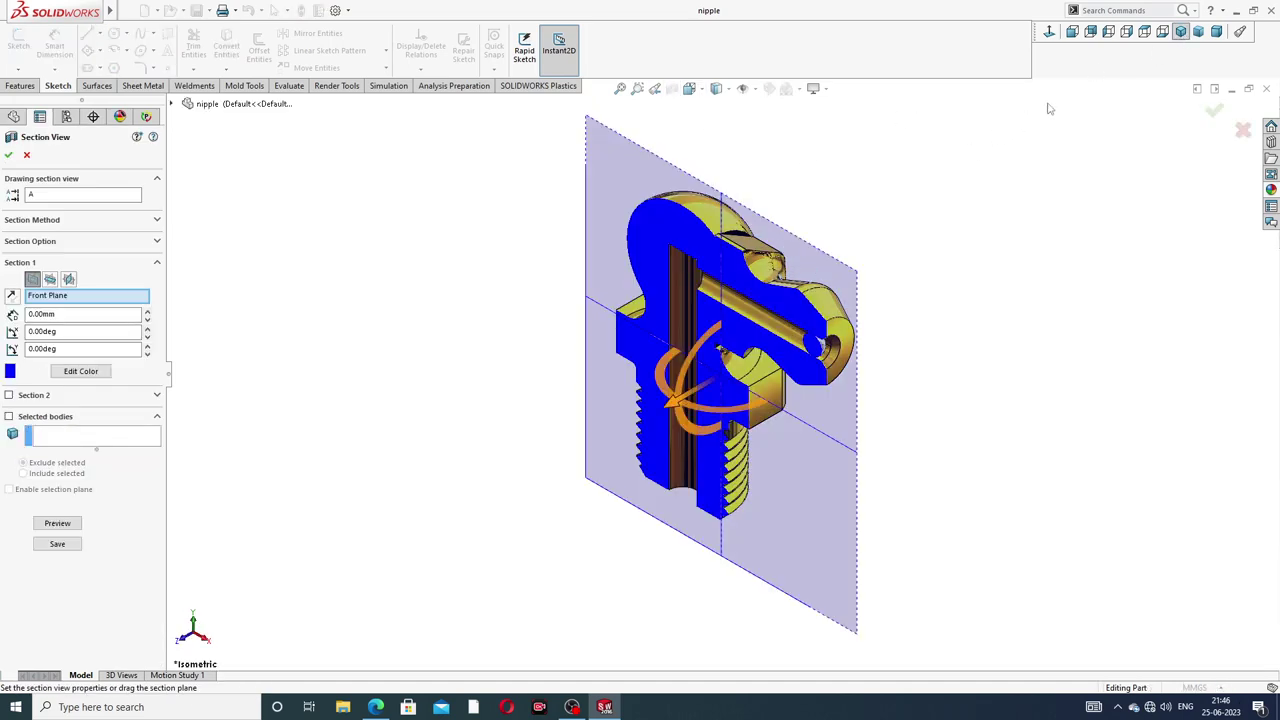
click(1213, 111)
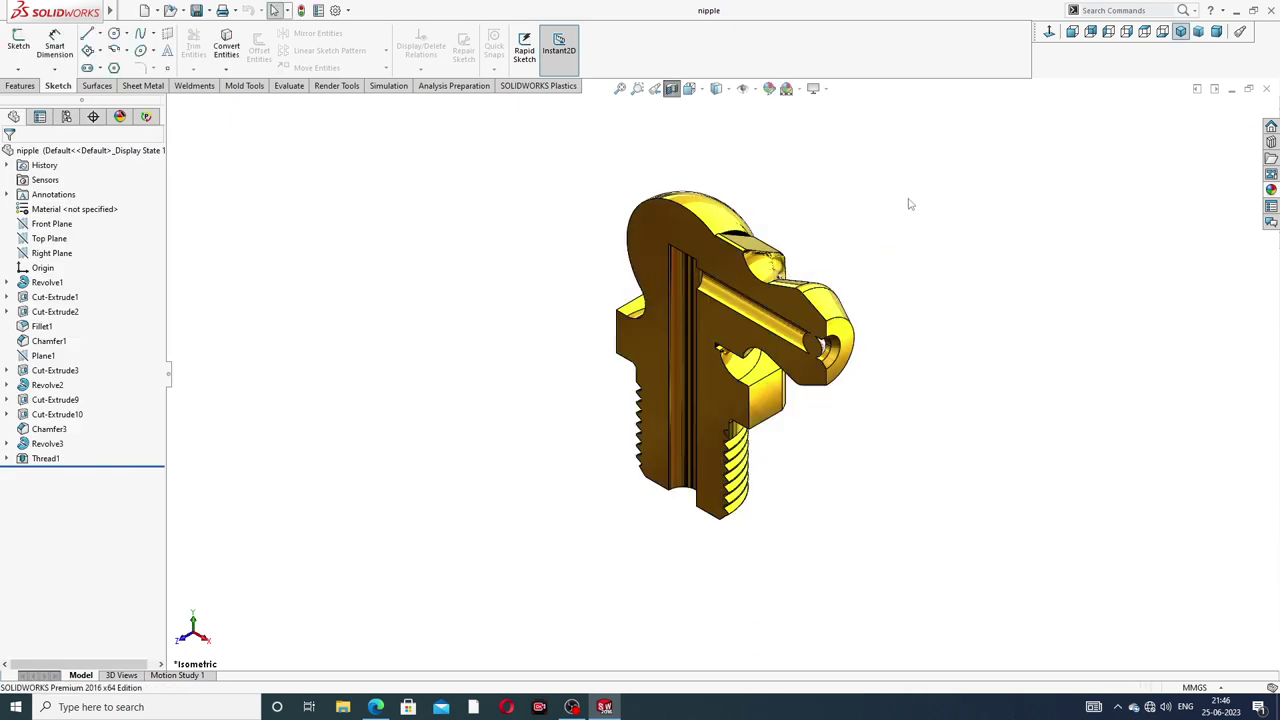
mouse_move(911, 205)
middle_down()
mouse_move(953, 158)
mouse_move(934, 223)
mouse_move(923, 149)
mouse_move(1006, 203)
mouse_move(896, 232)
mouse_move(903, 243)
mouse_move(856, 164)
mouse_move(849, 220)
middle_up()
scroll(849, 220, down, 5)
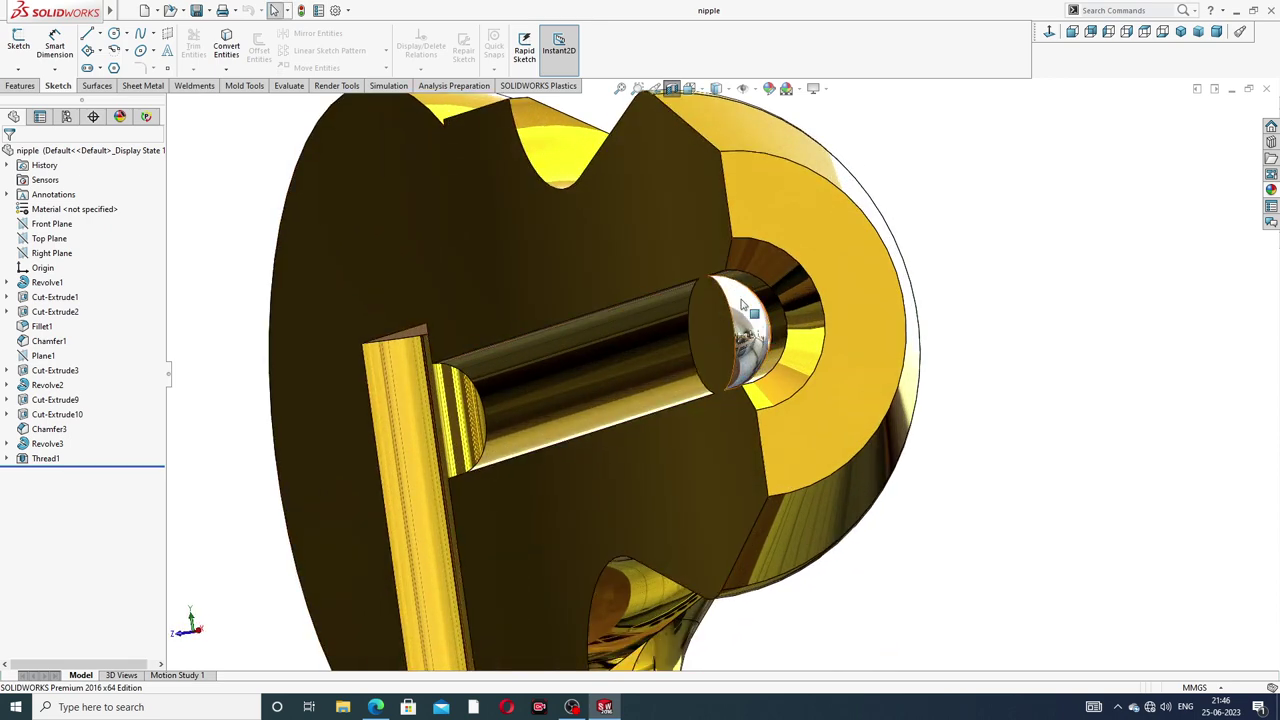
scroll(735, 340, up, 3)
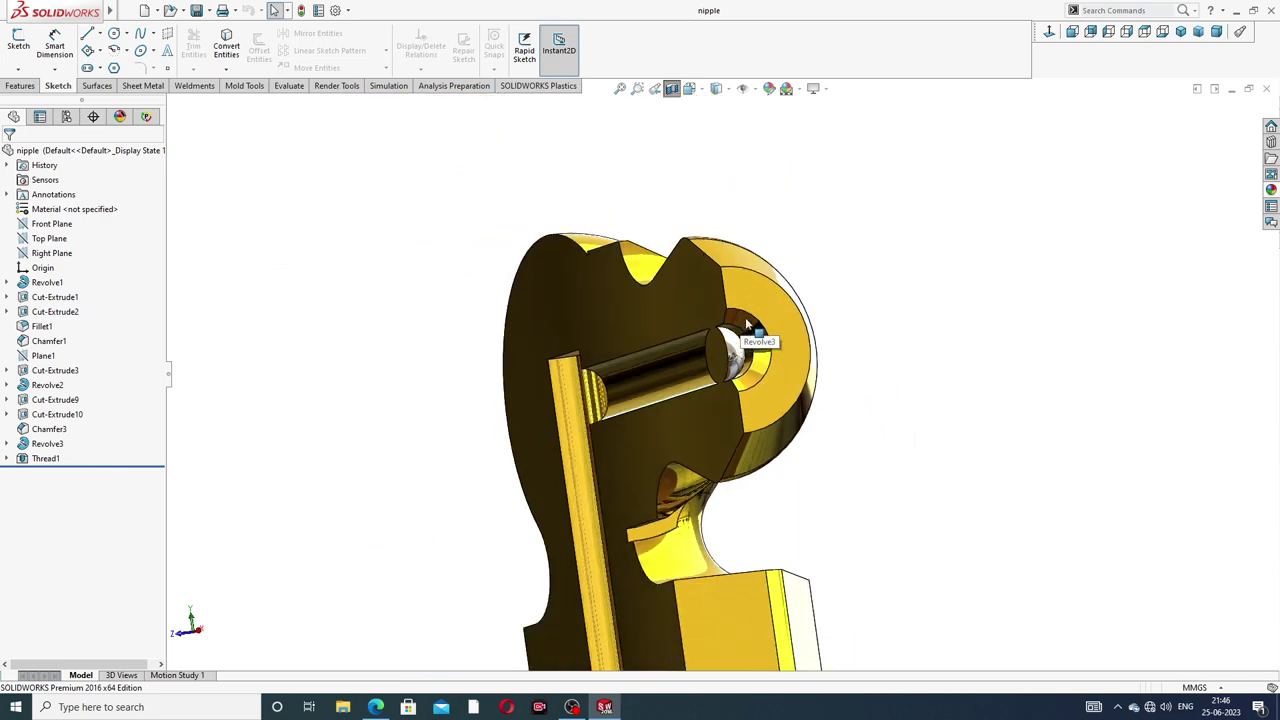
scroll(733, 343, up, 1)
scroll(733, 343, up, 2)
mouse_move(749, 343)
middle_down()
mouse_move(1004, 386)
mouse_move(752, 338)
middle_up()
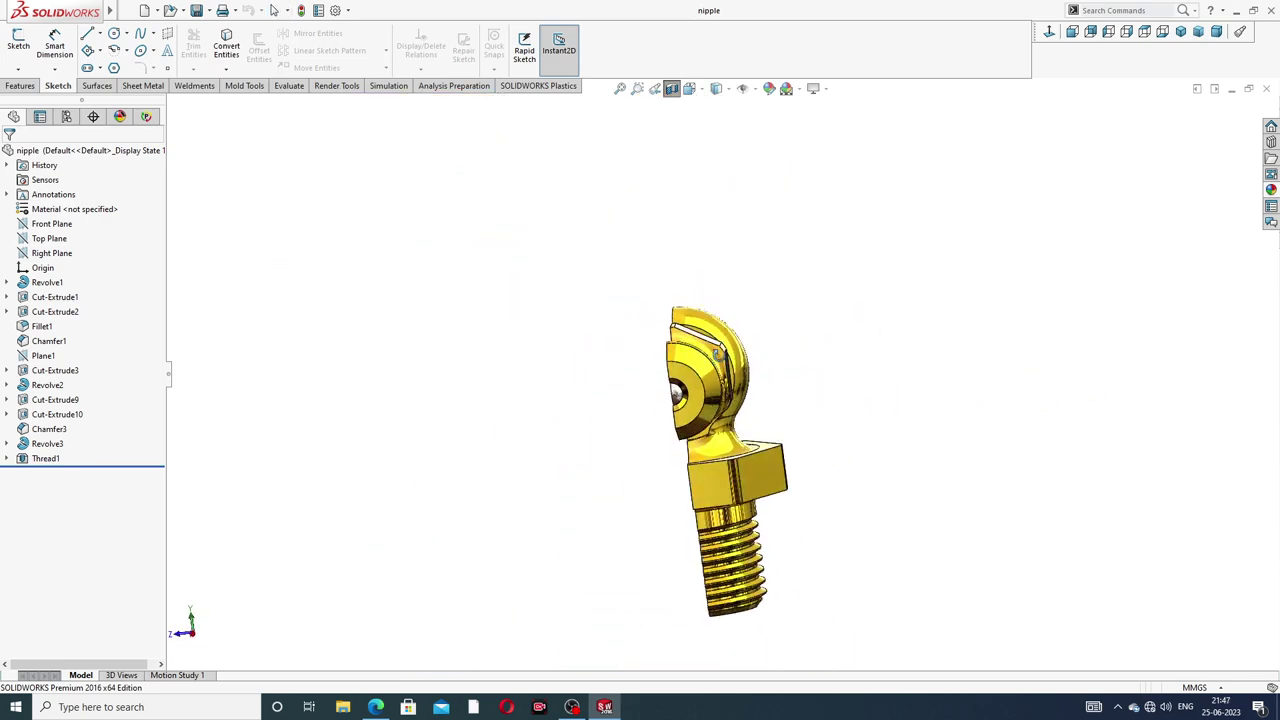
- Turn off the section view, inspect the whole part's nozzle and hex base, then close it
click(672, 88)
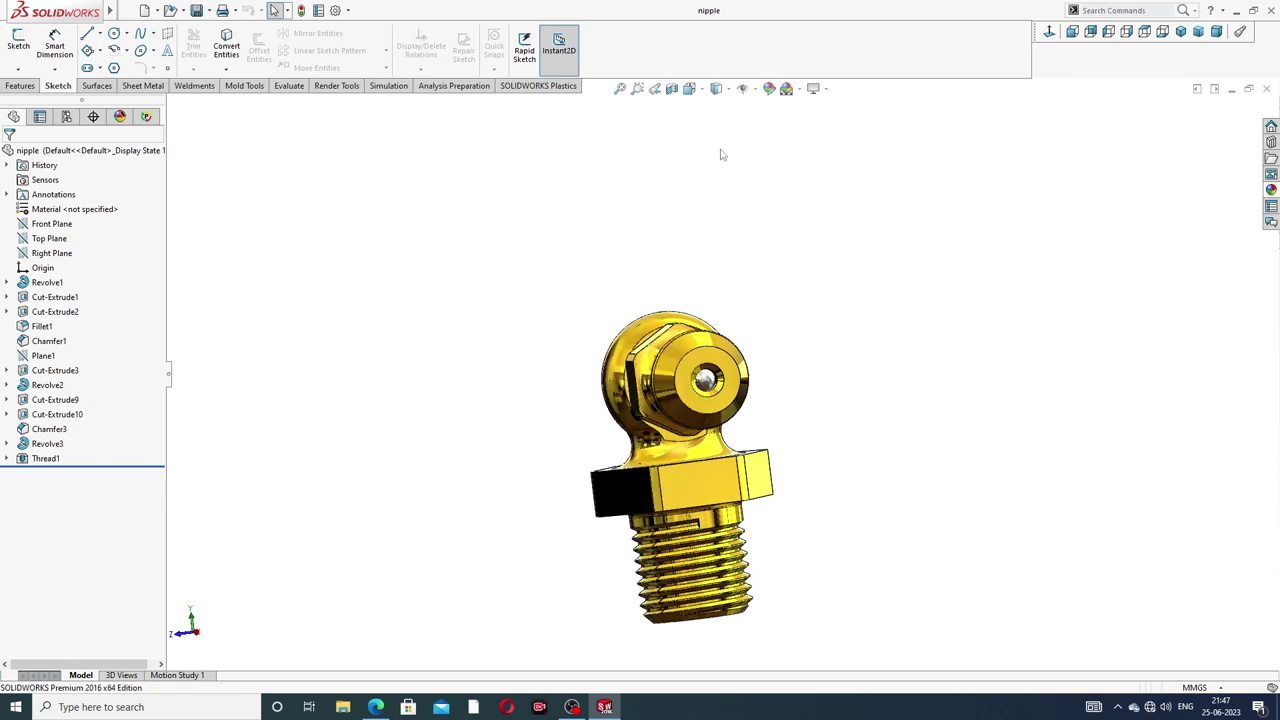
middle_drag(736, 275, 900, 294)
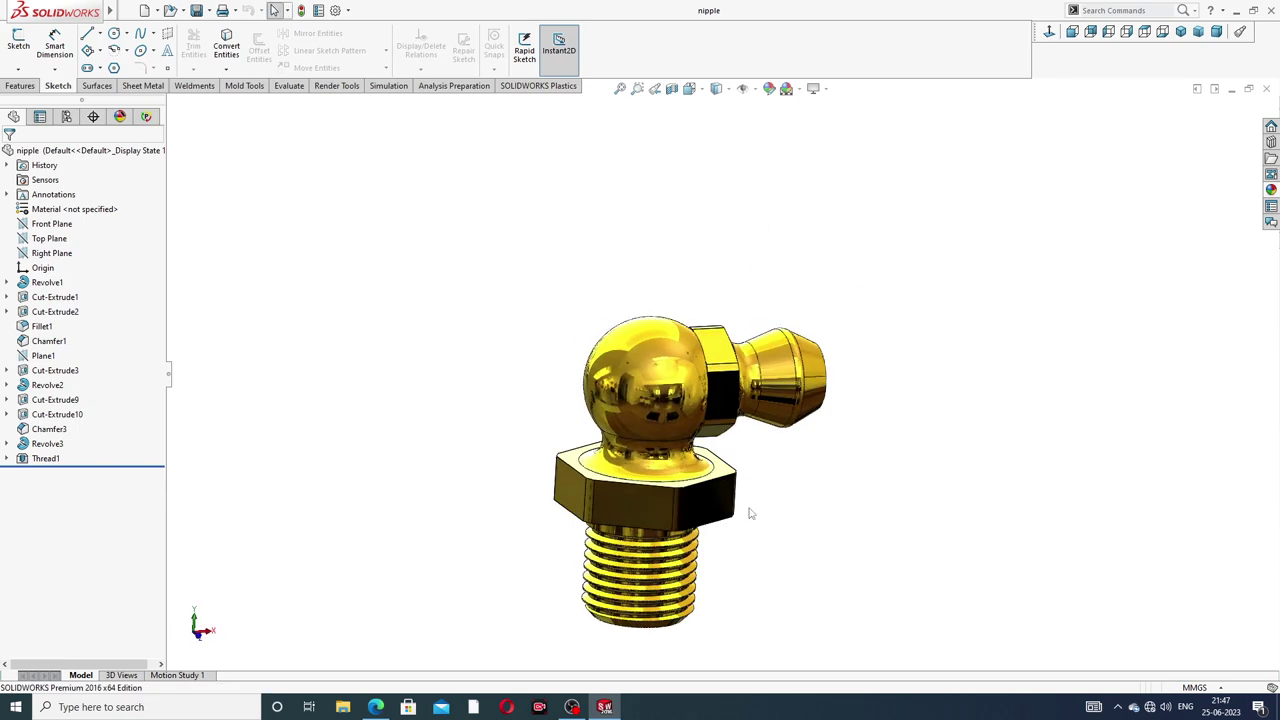
scroll(848, 432, down, 2)
middle_drag(848, 432, 712, 508)
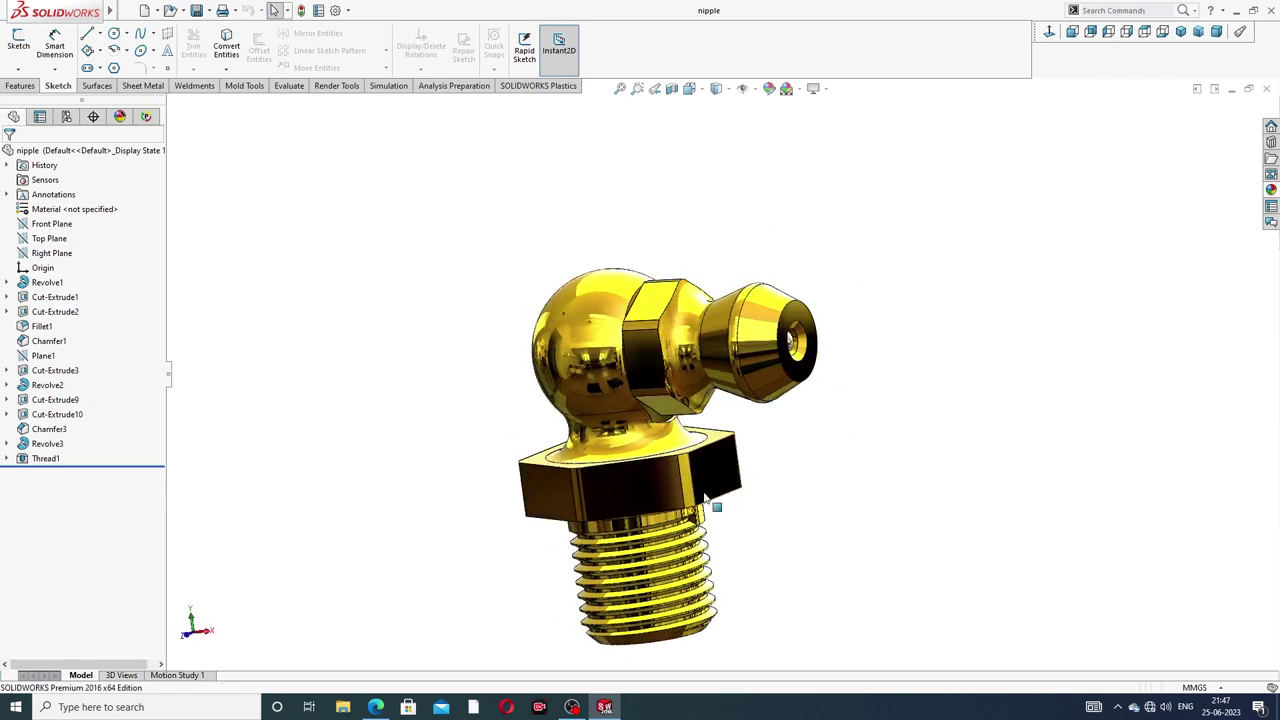
scroll(703, 505, down, 1)
scroll(737, 497, up, 1)
scroll(737, 497, up, 1)
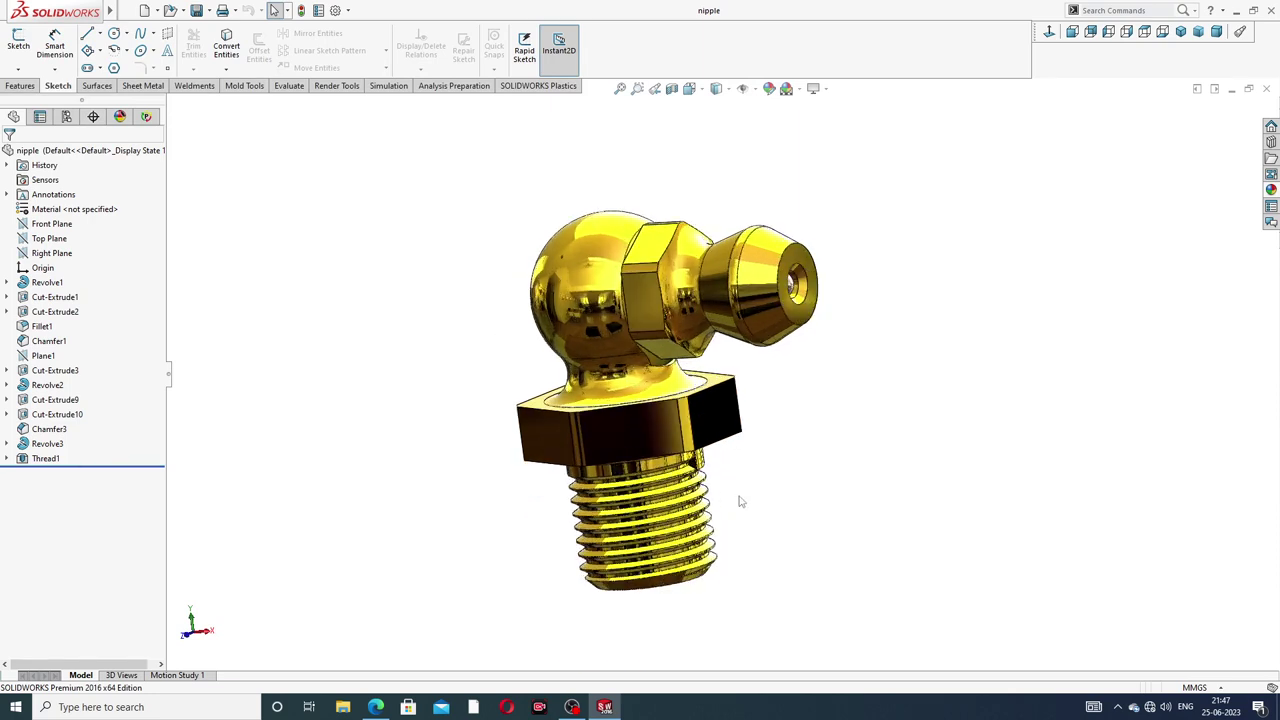
scroll(852, 257, down, 1)
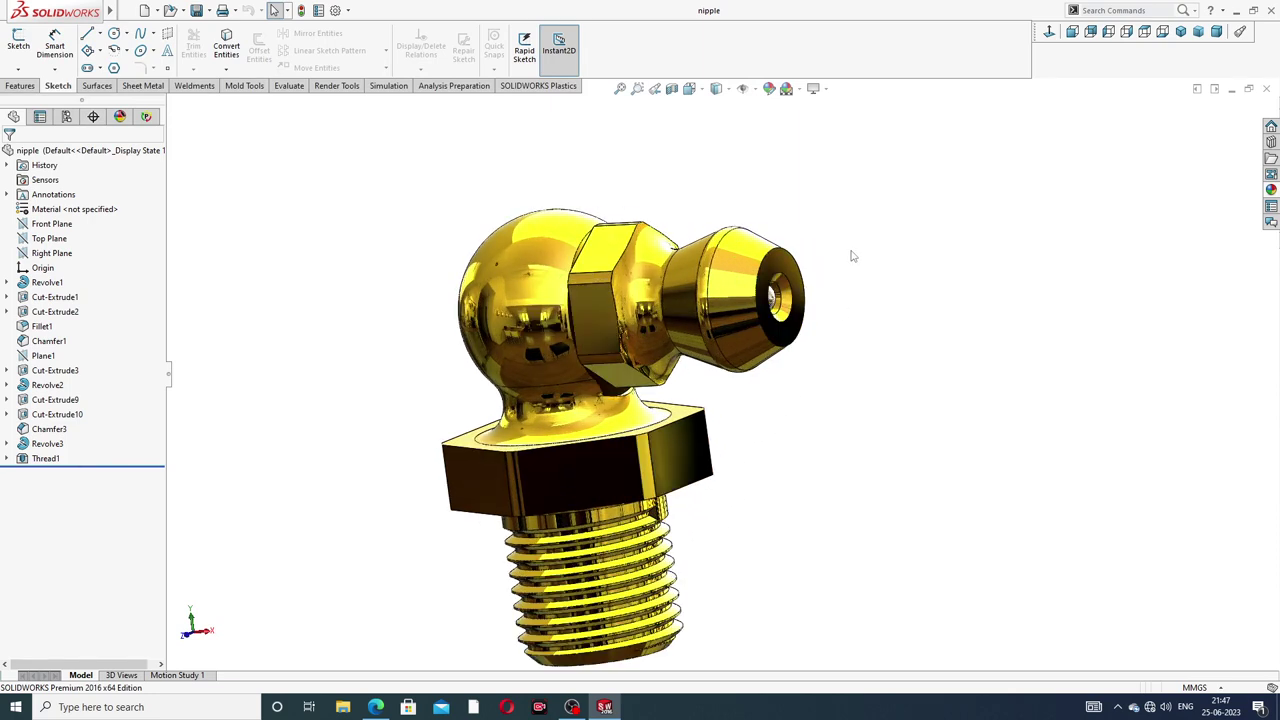
scroll(852, 257, up, 1)
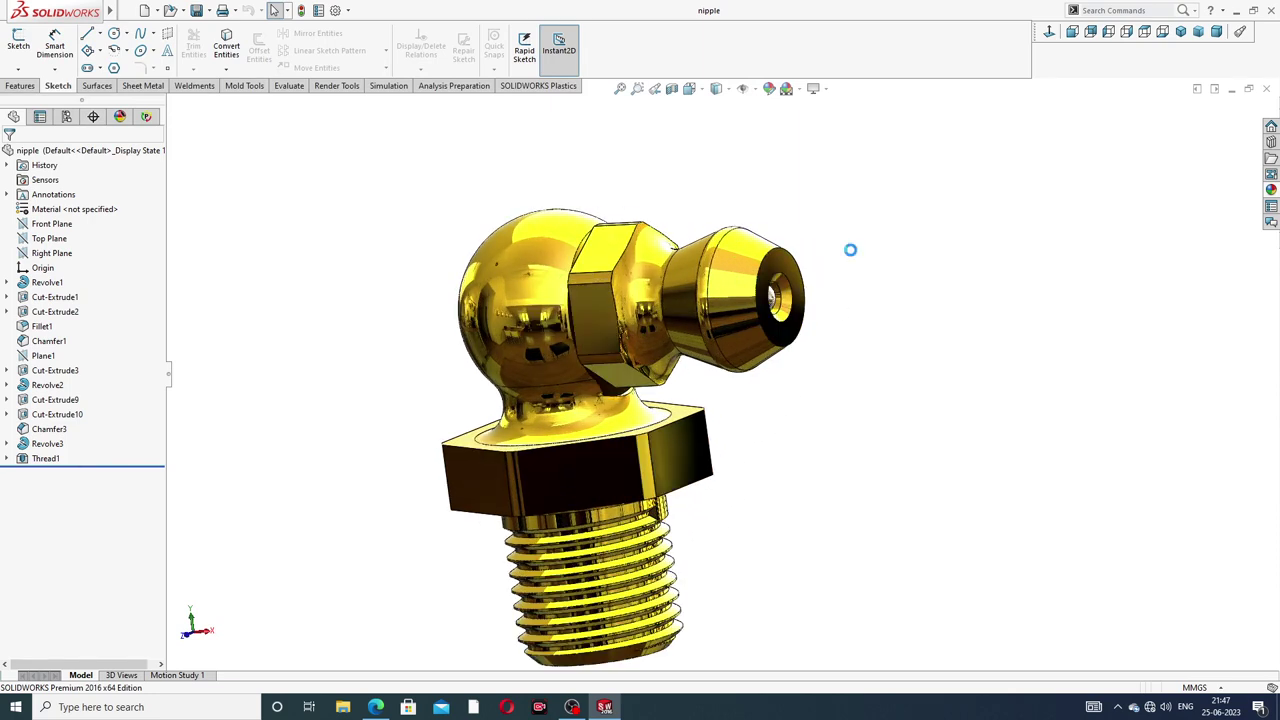
click(1266, 89)
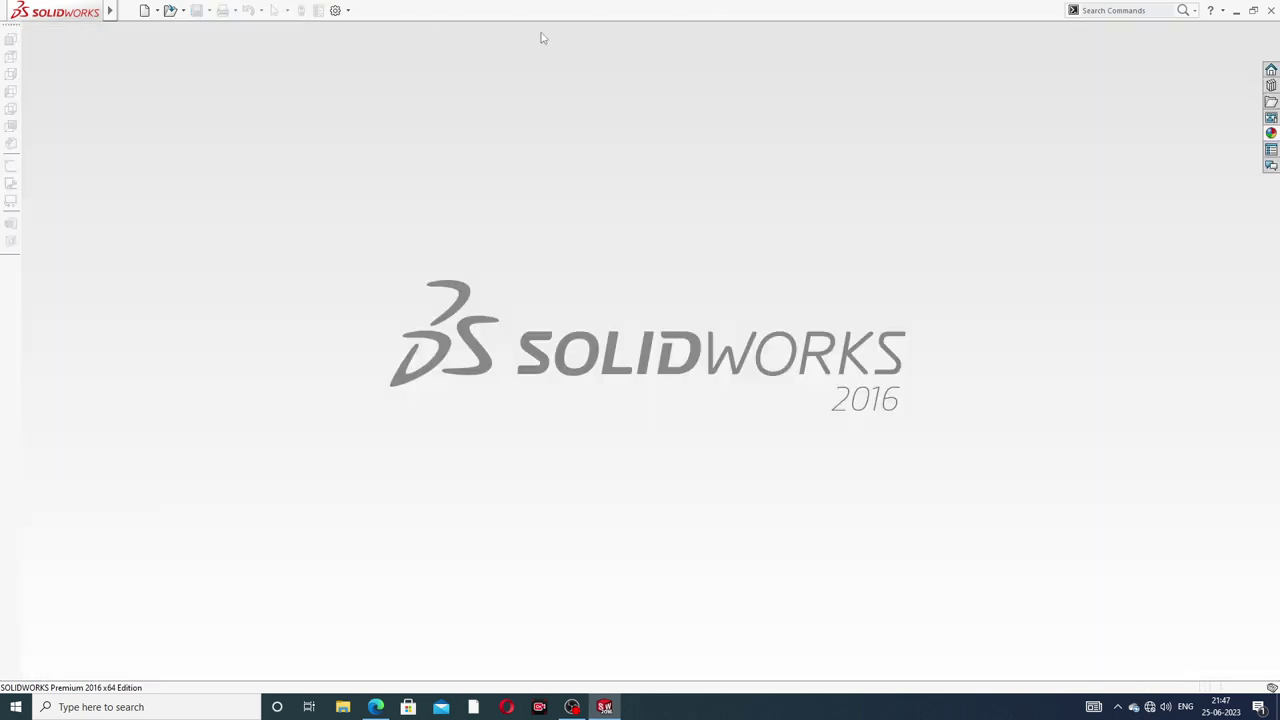
- Create a new part document and apply the Plain White scene
click(144, 10)
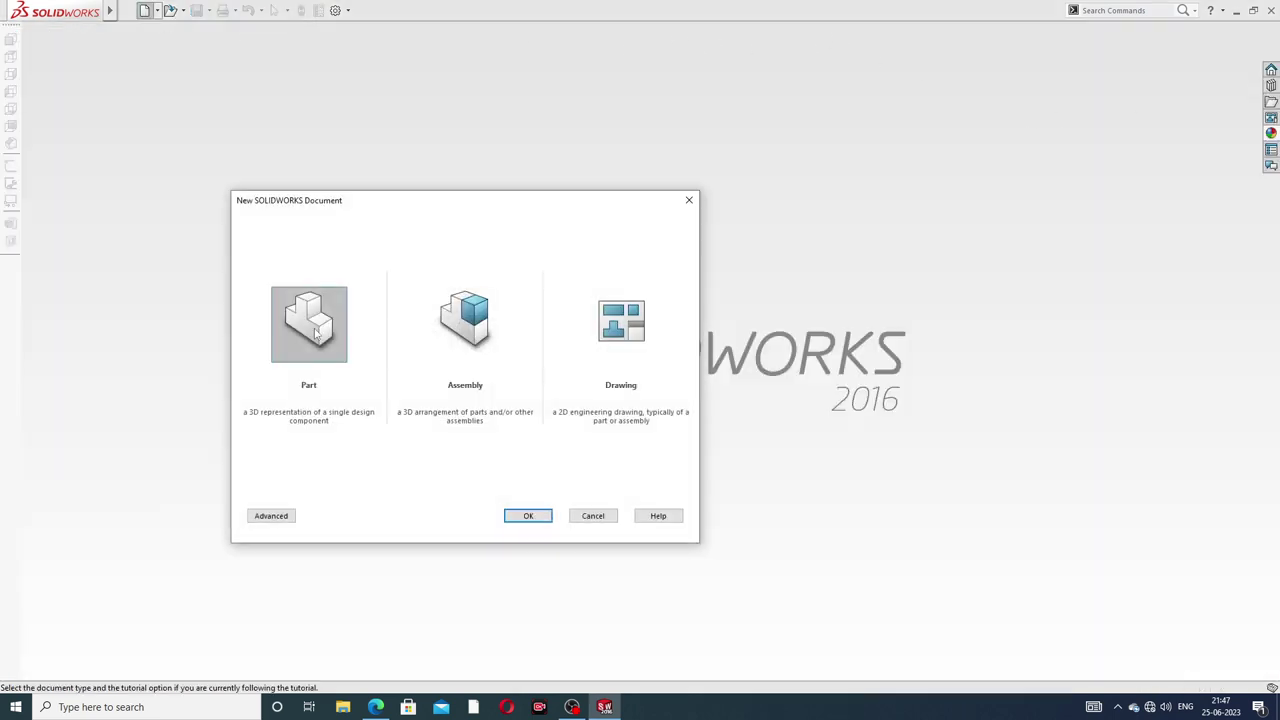
click(528, 515)
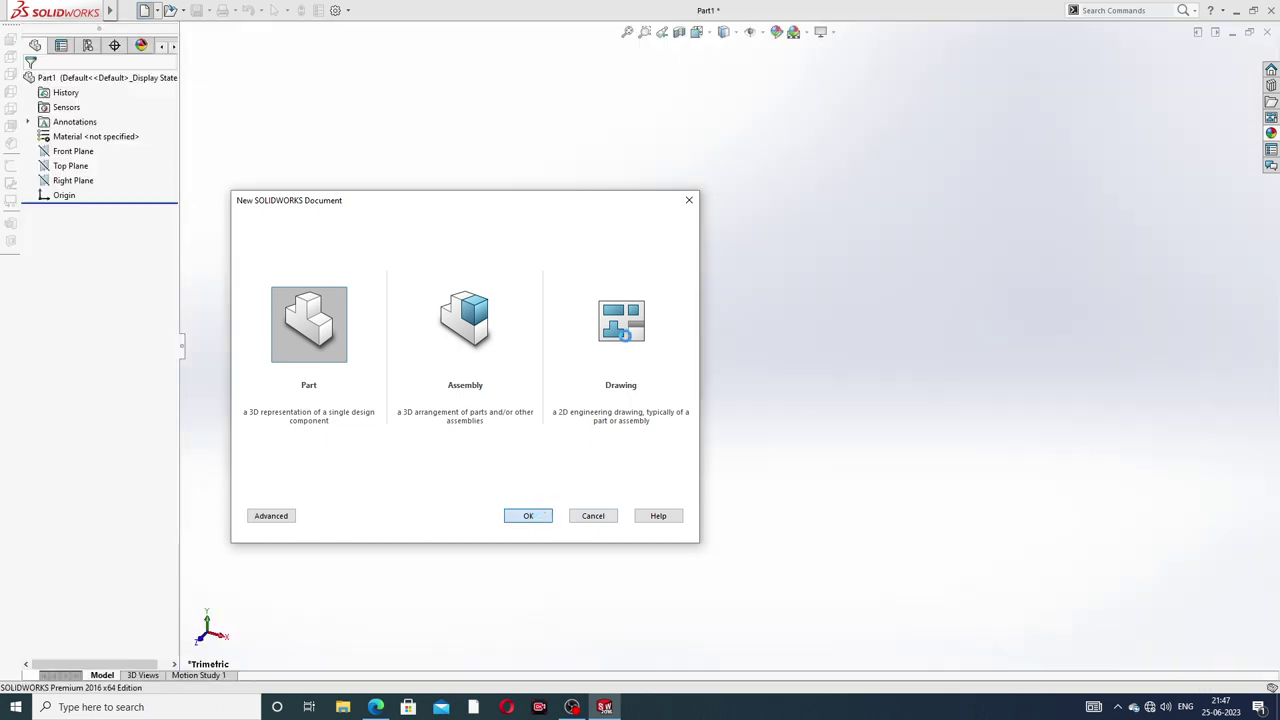
click(782, 88)
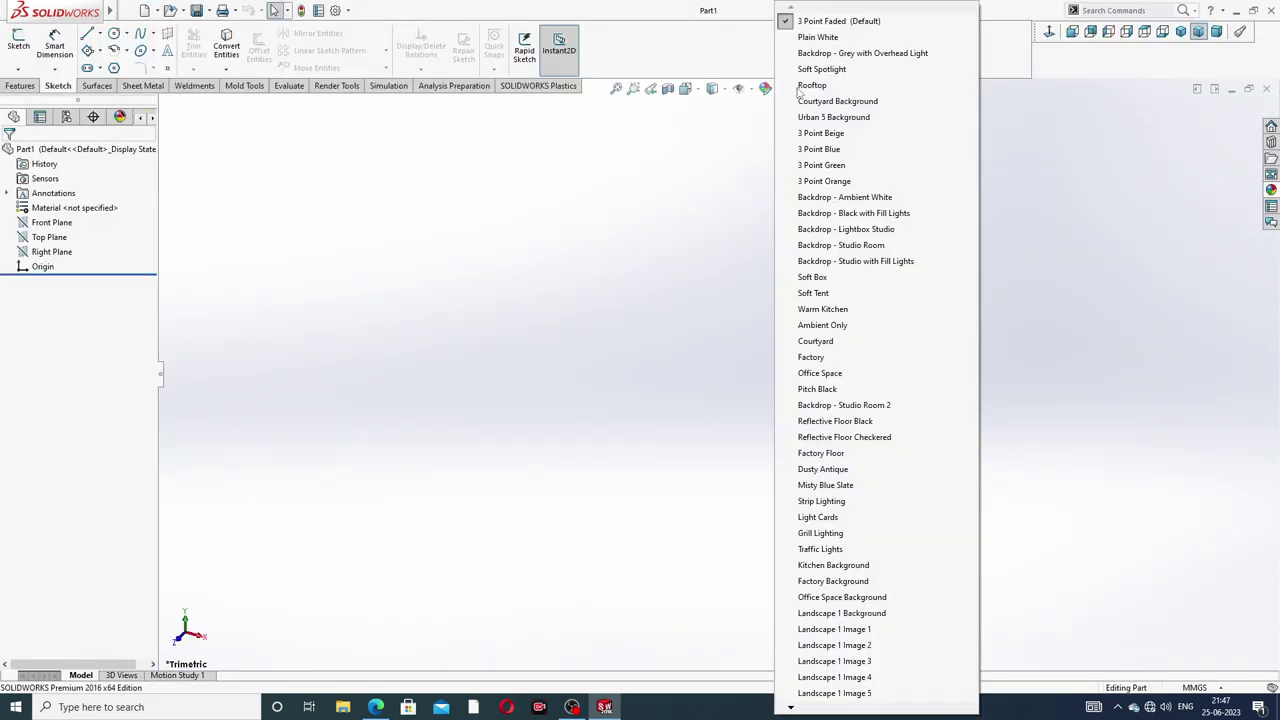
click(820, 37)
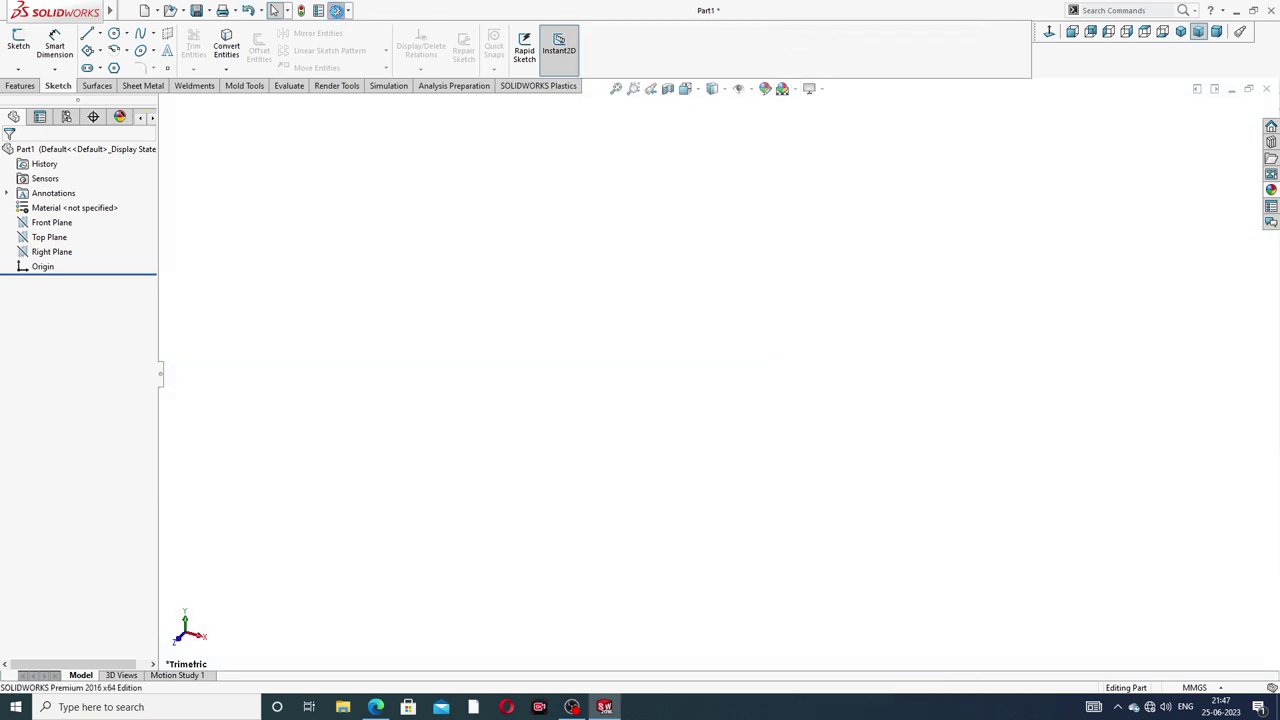
- Raise both Image Quality resolution sliders to maximum in Document Properties
click(336, 10)
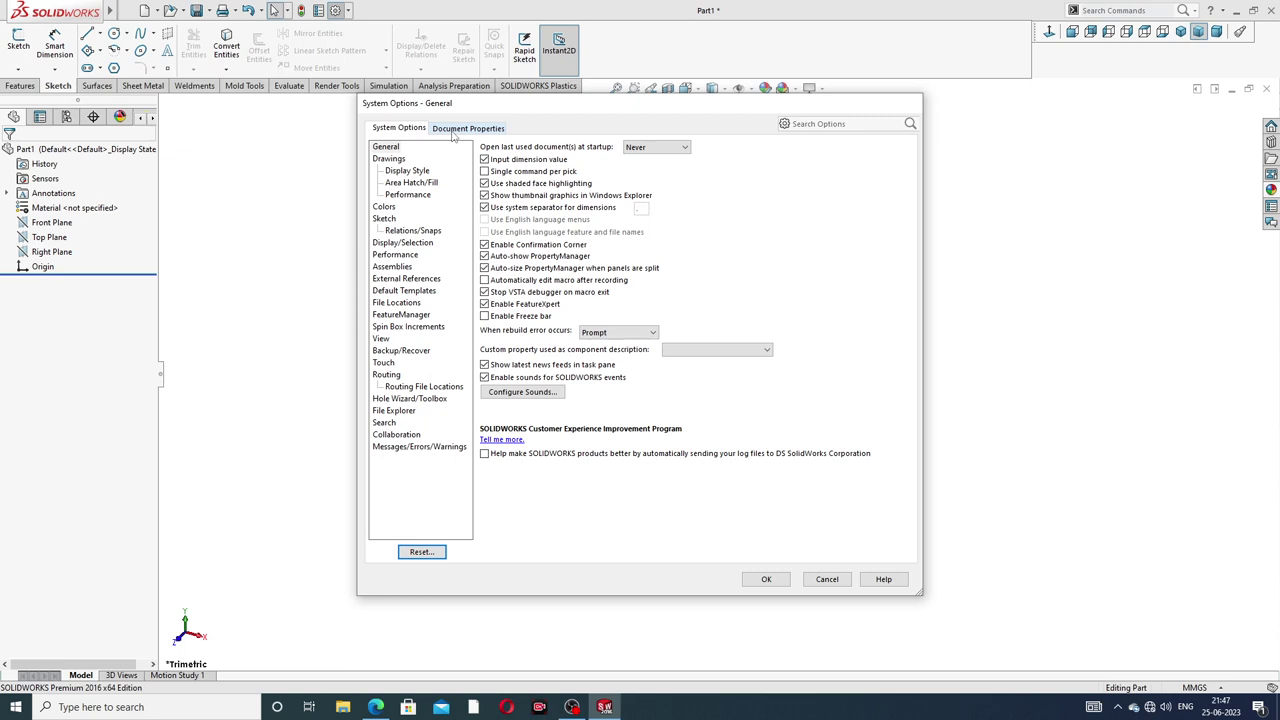
click(452, 132)
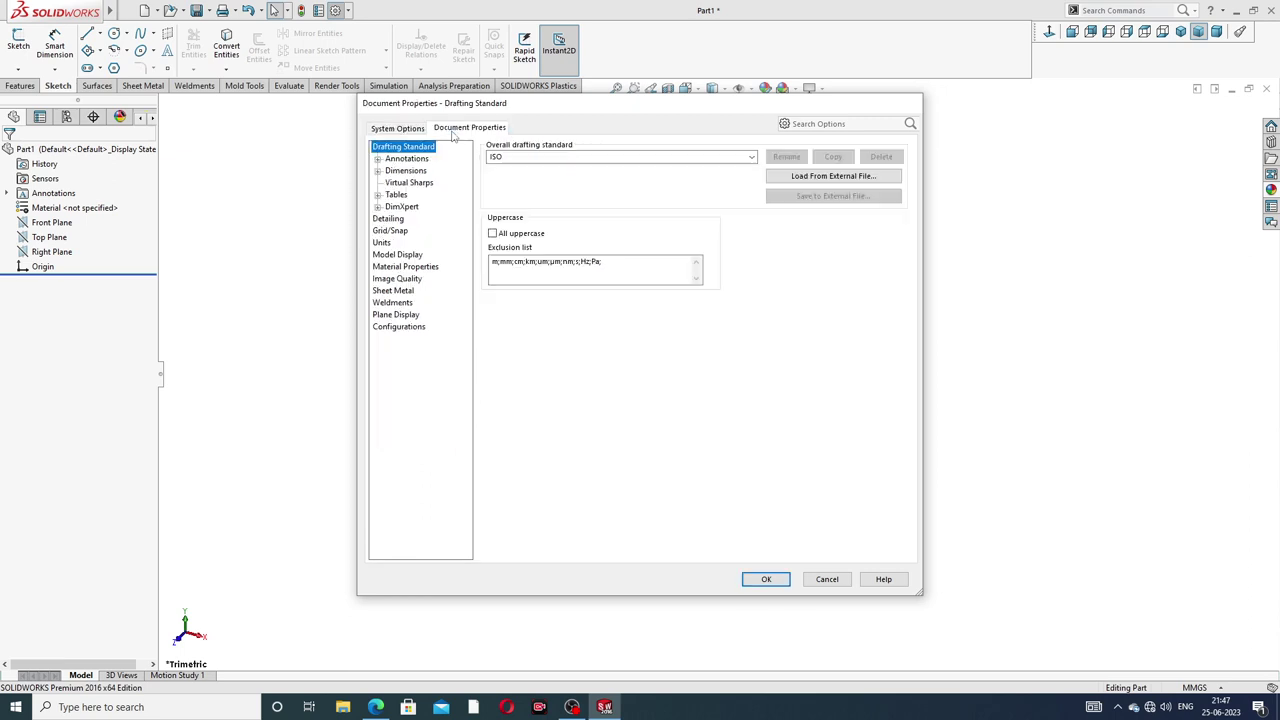
click(397, 278)
drag(596, 167, 730, 210)
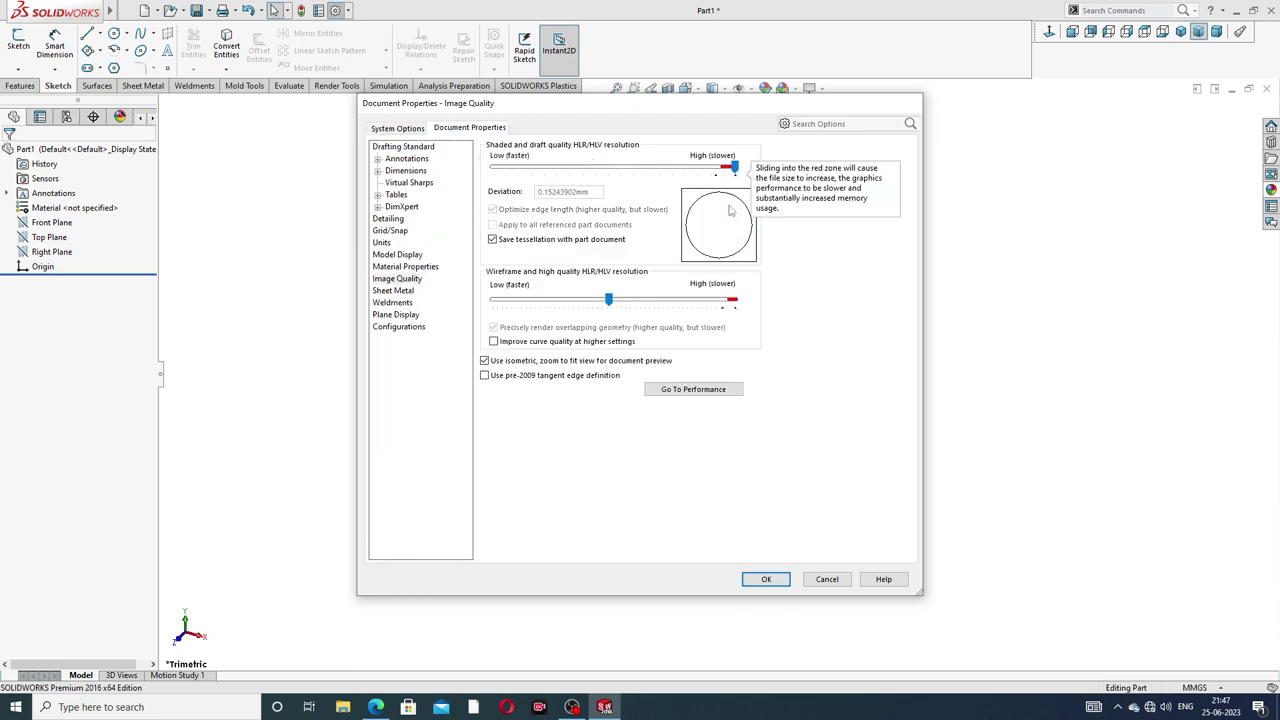
drag(608, 299, 733, 300)
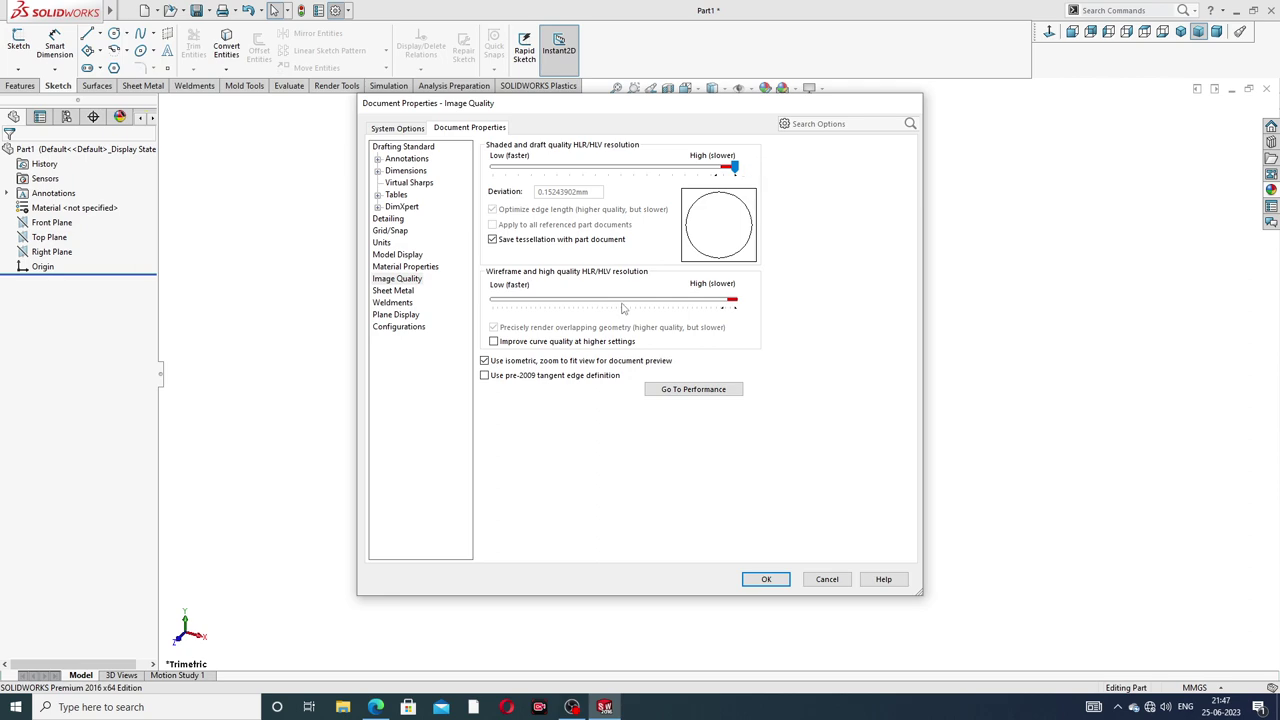
click(767, 579)
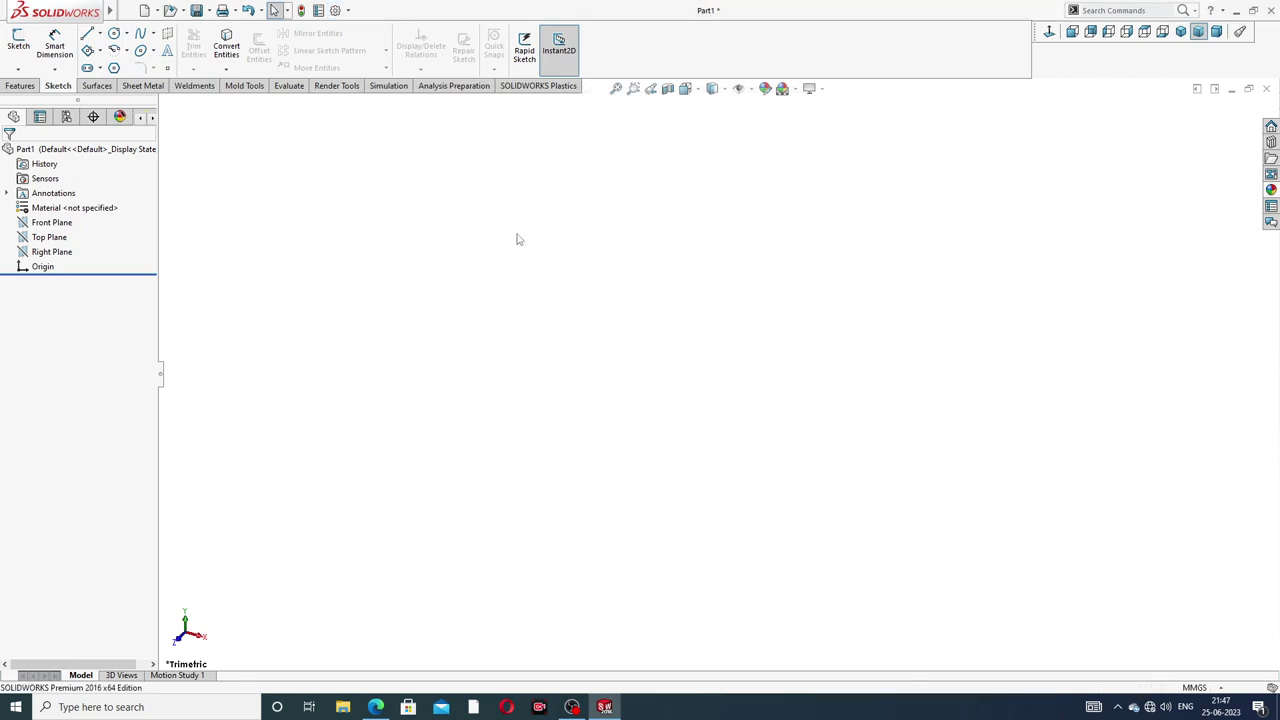
click(376, 707)
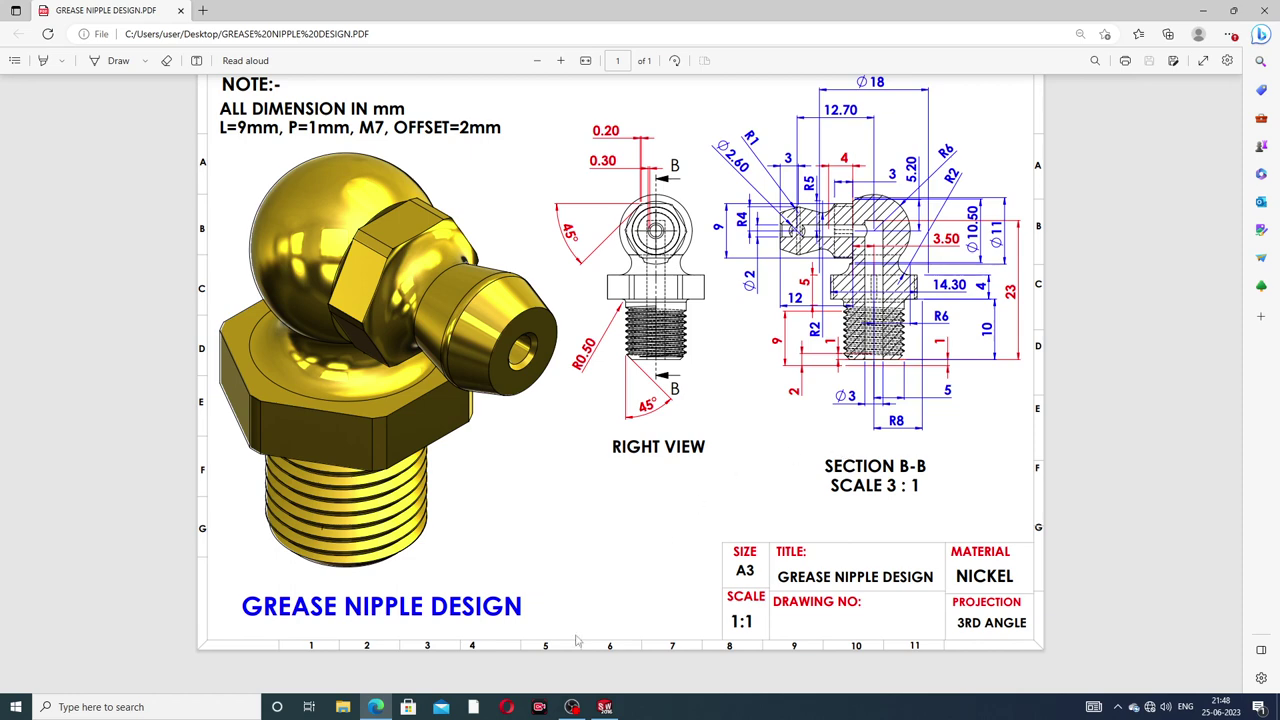
click(376, 707)
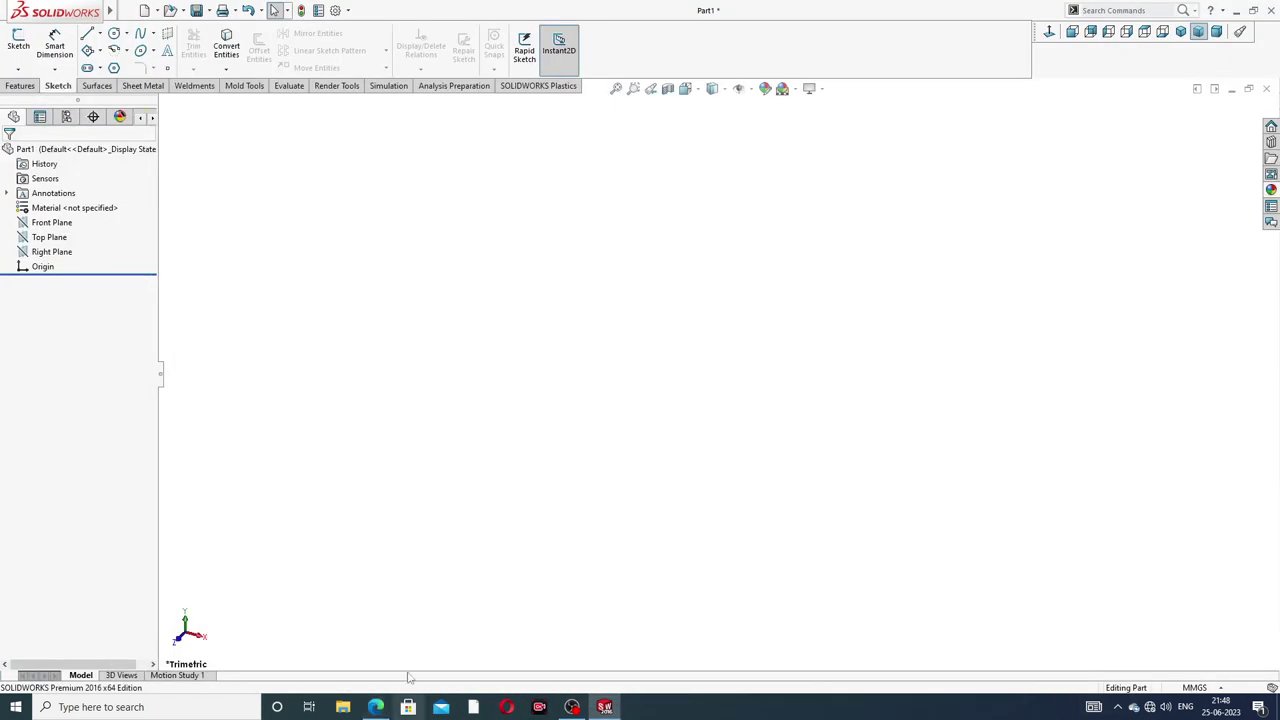
- Start a sketch on the Front Plane and draw a vertical line from below to above the origin
click(63, 224)
click(77, 208)
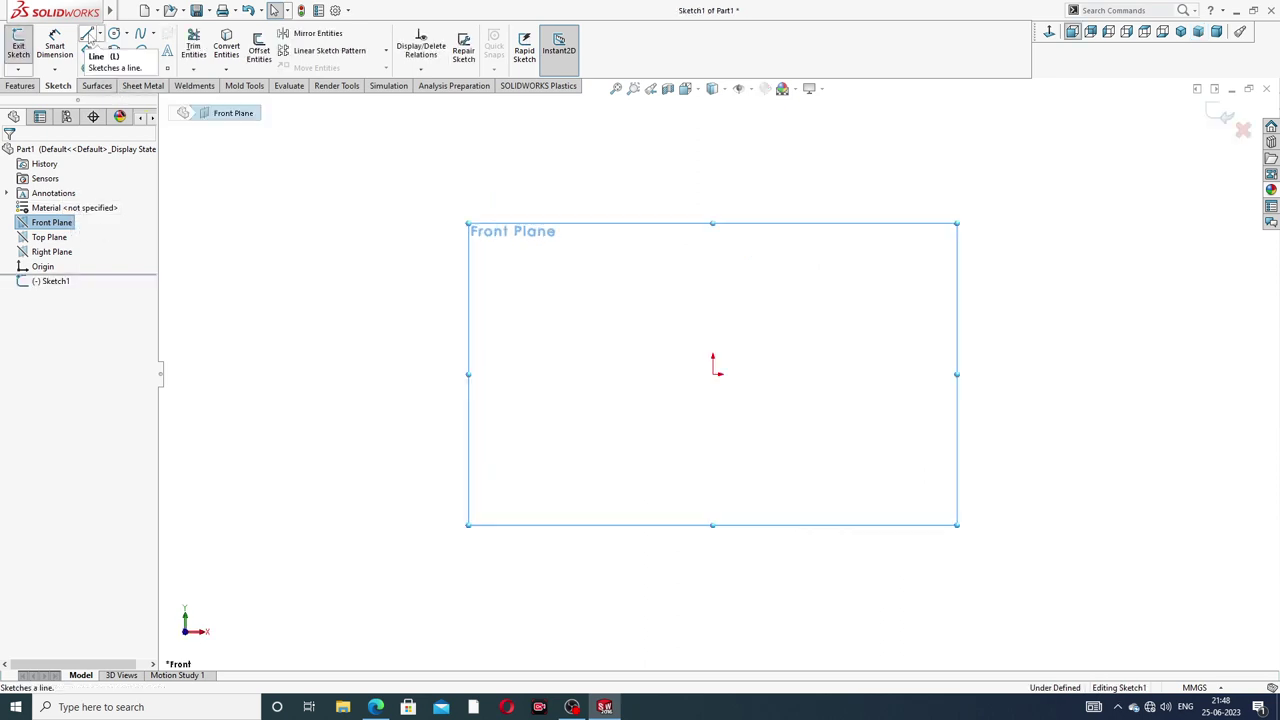
click(87, 34)
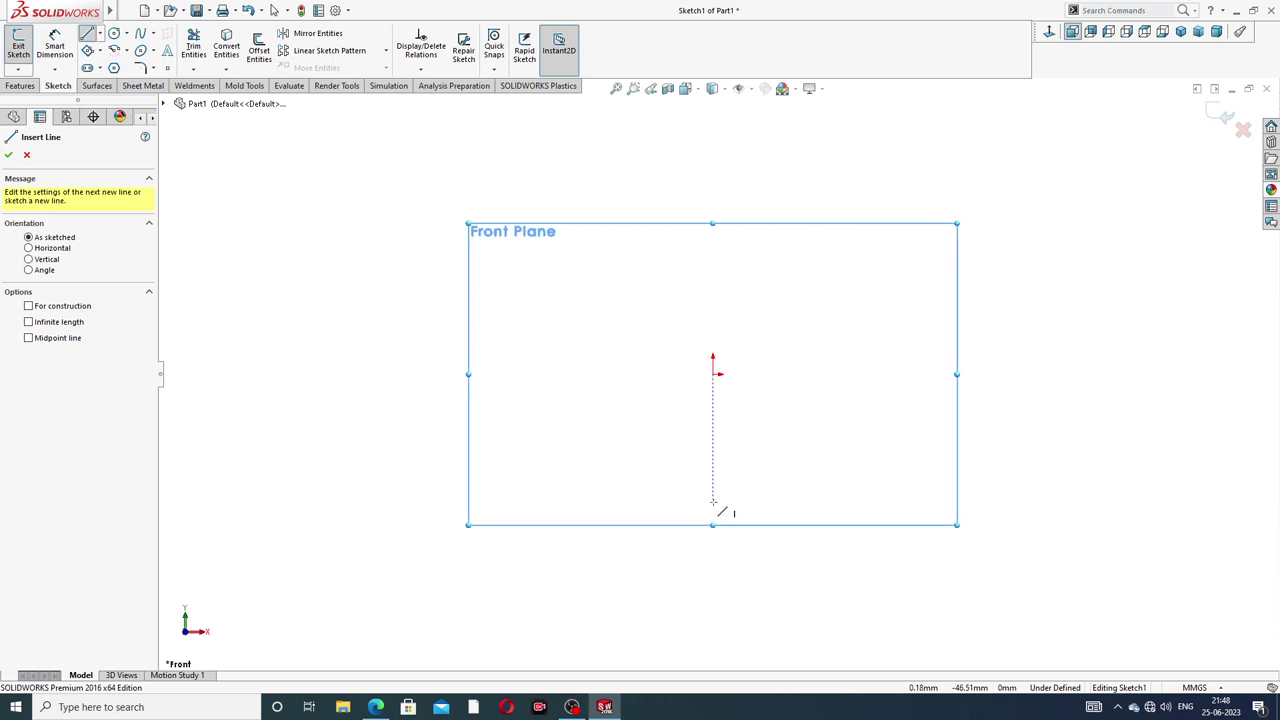
click(713, 501)
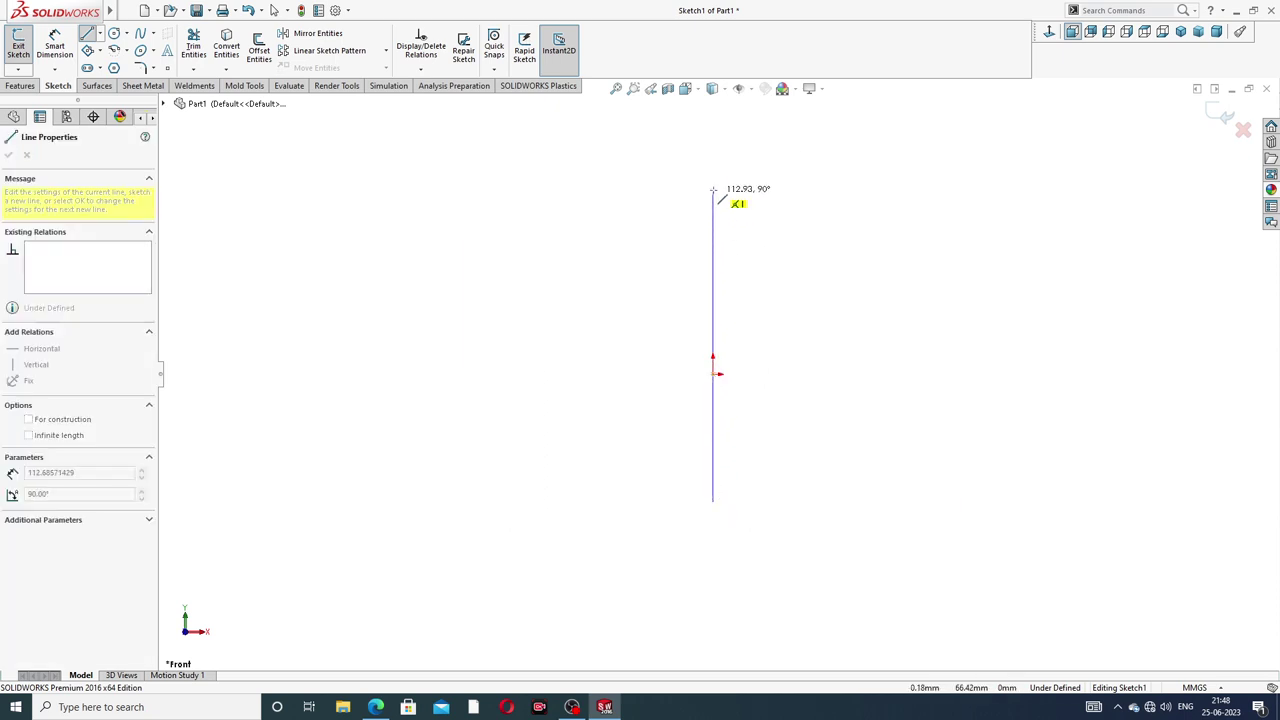
click(713, 189)
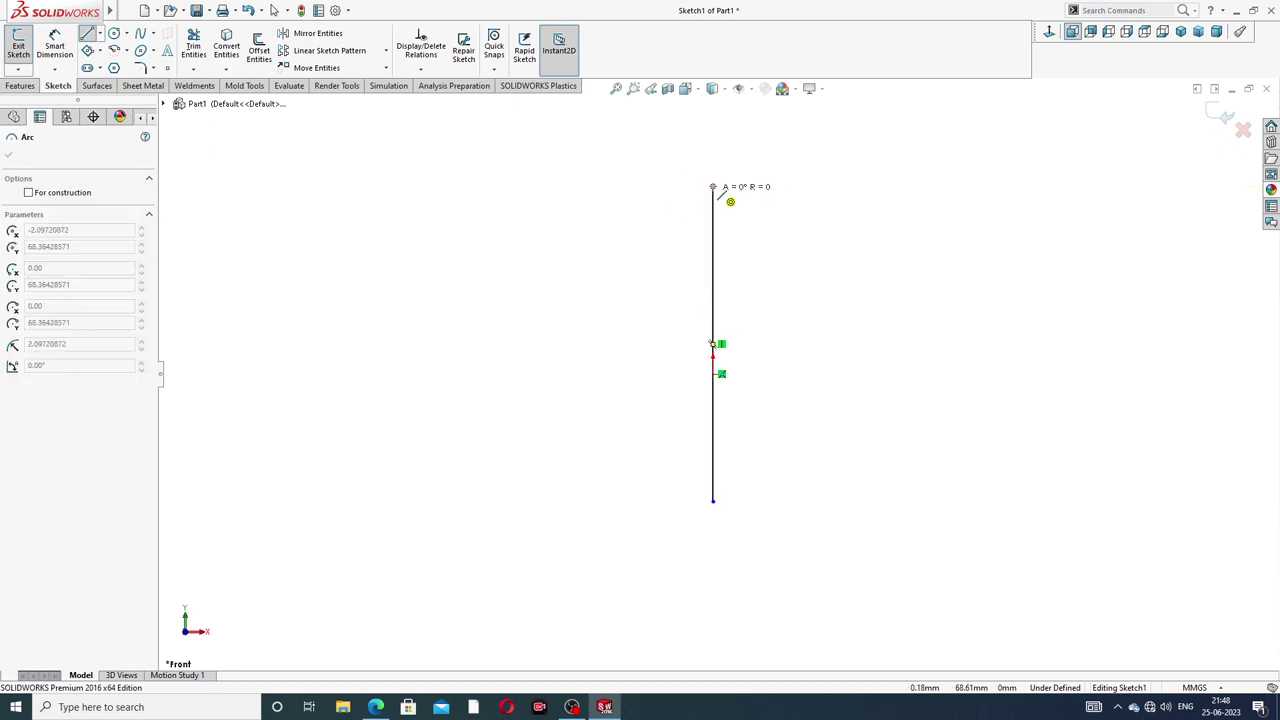
- Add the large arc, a smaller reverse arc, and stepped lines back to the vertical line's bottom
click(668, 312)
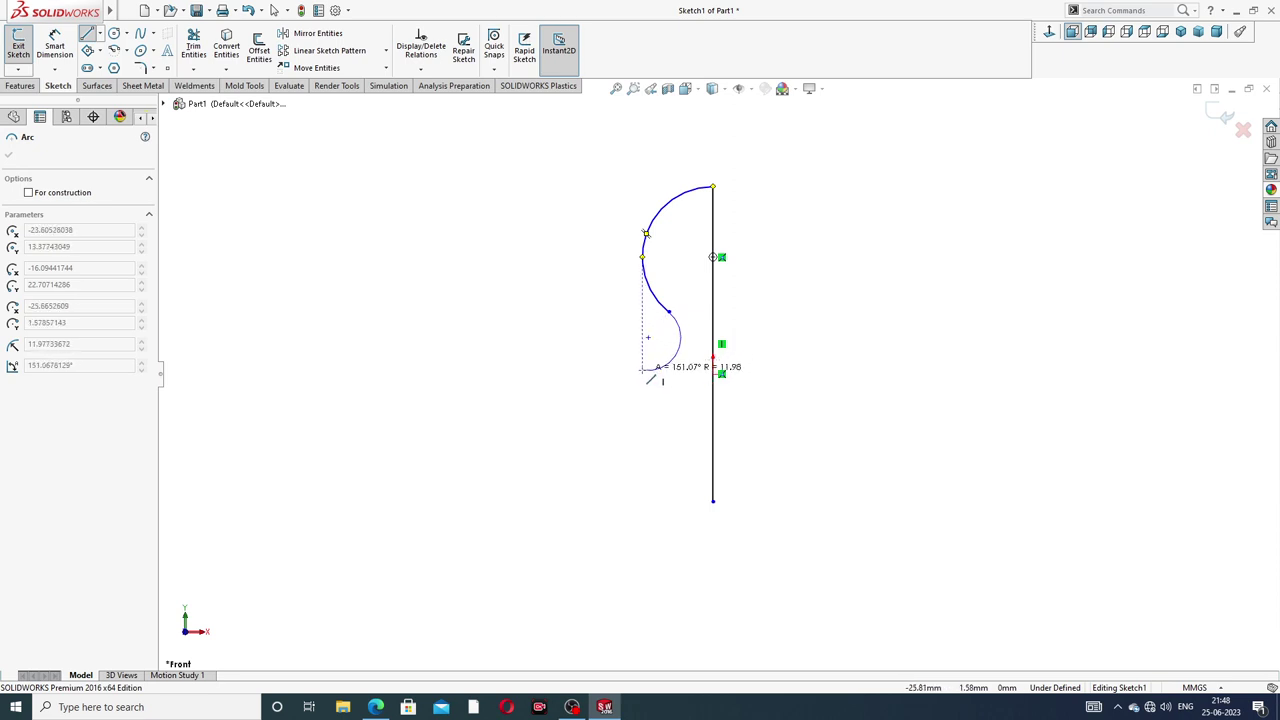
click(650, 366)
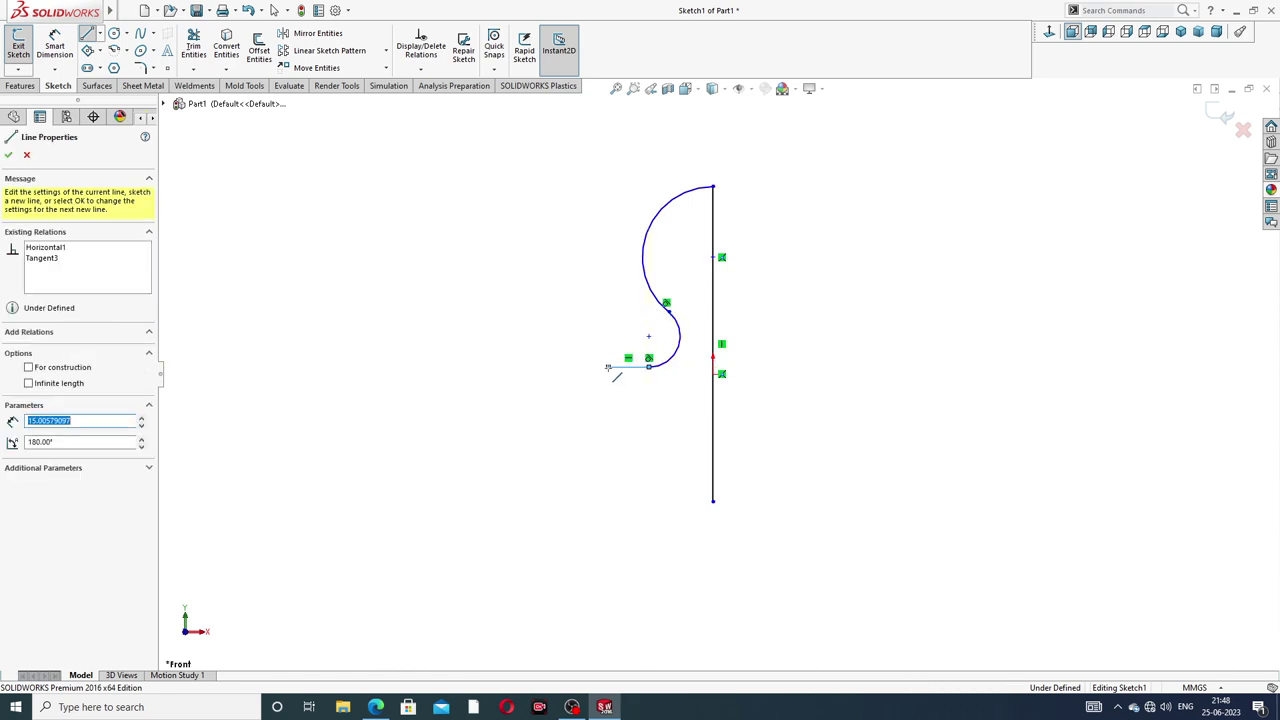
click(608, 366)
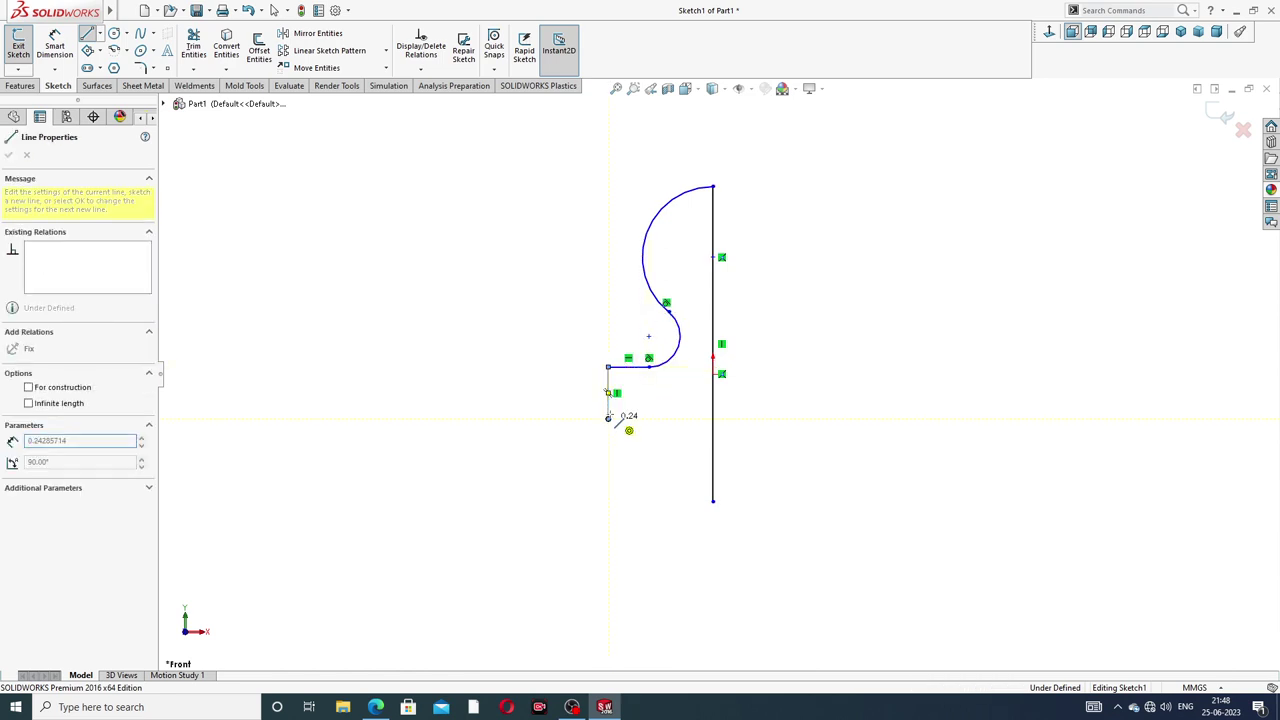
click(608, 418)
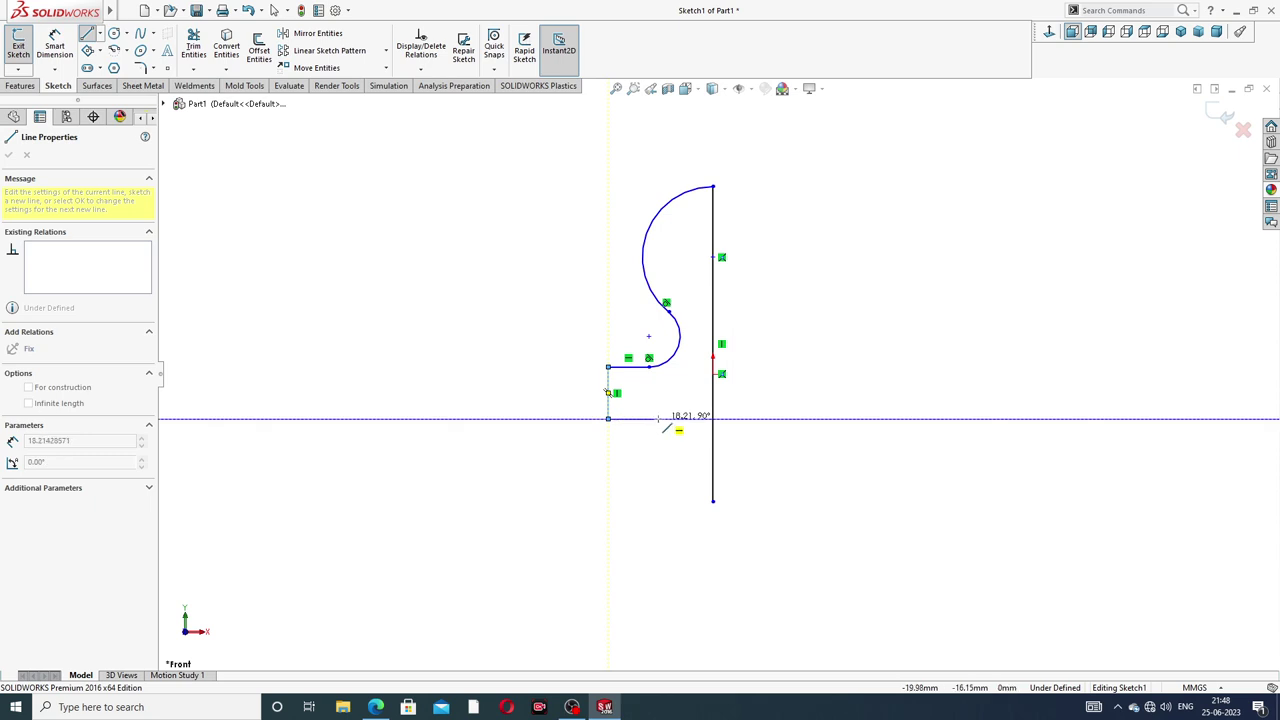
click(658, 418)
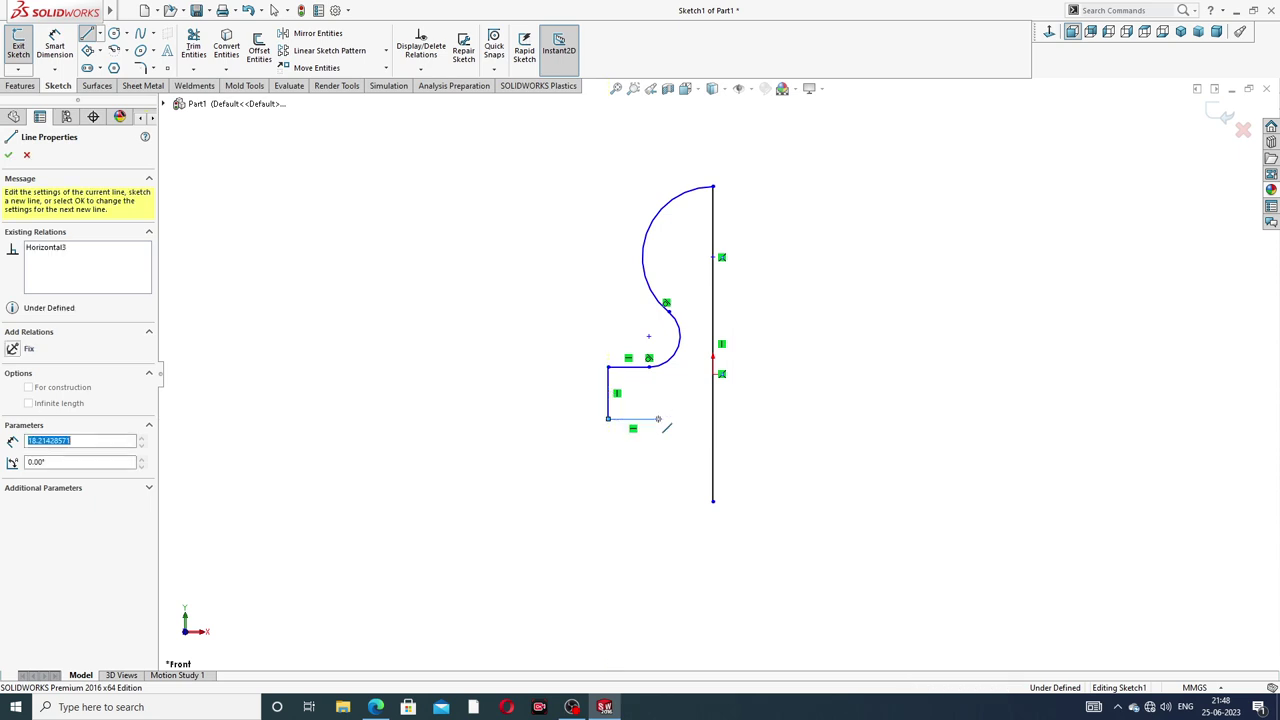
click(658, 500)
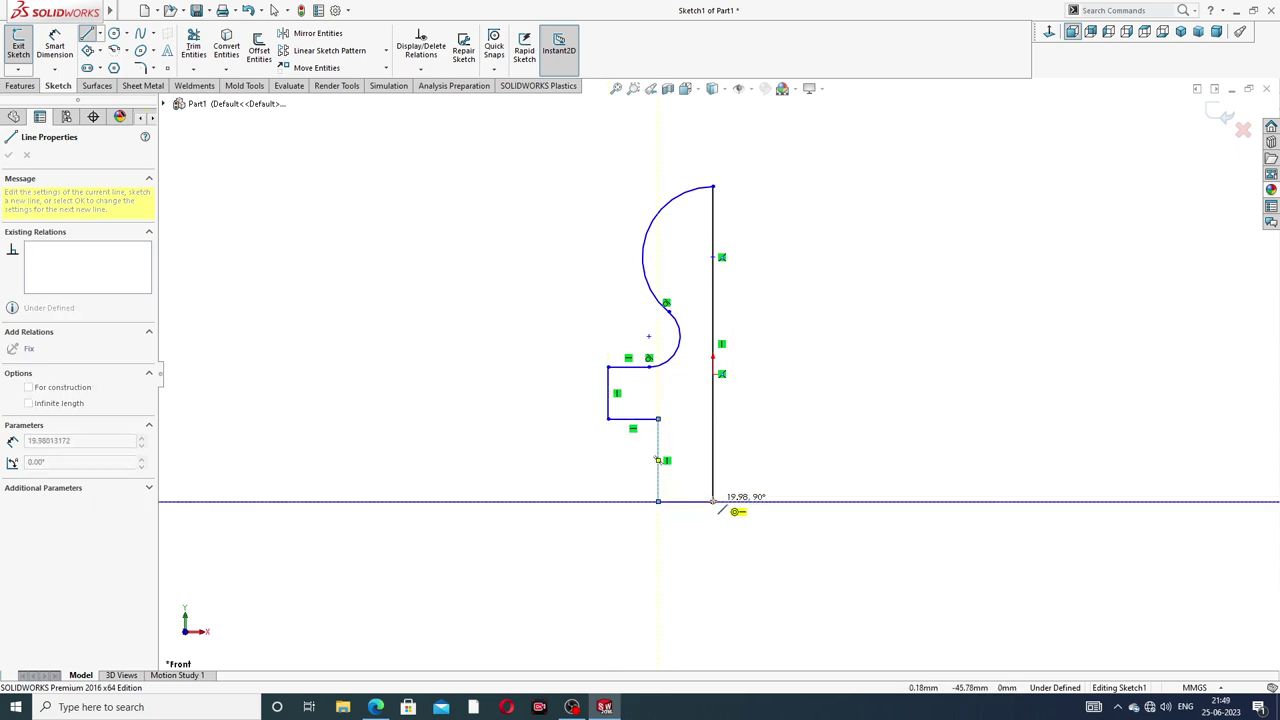
click(713, 500)
right_click(806, 214)
click(836, 227)
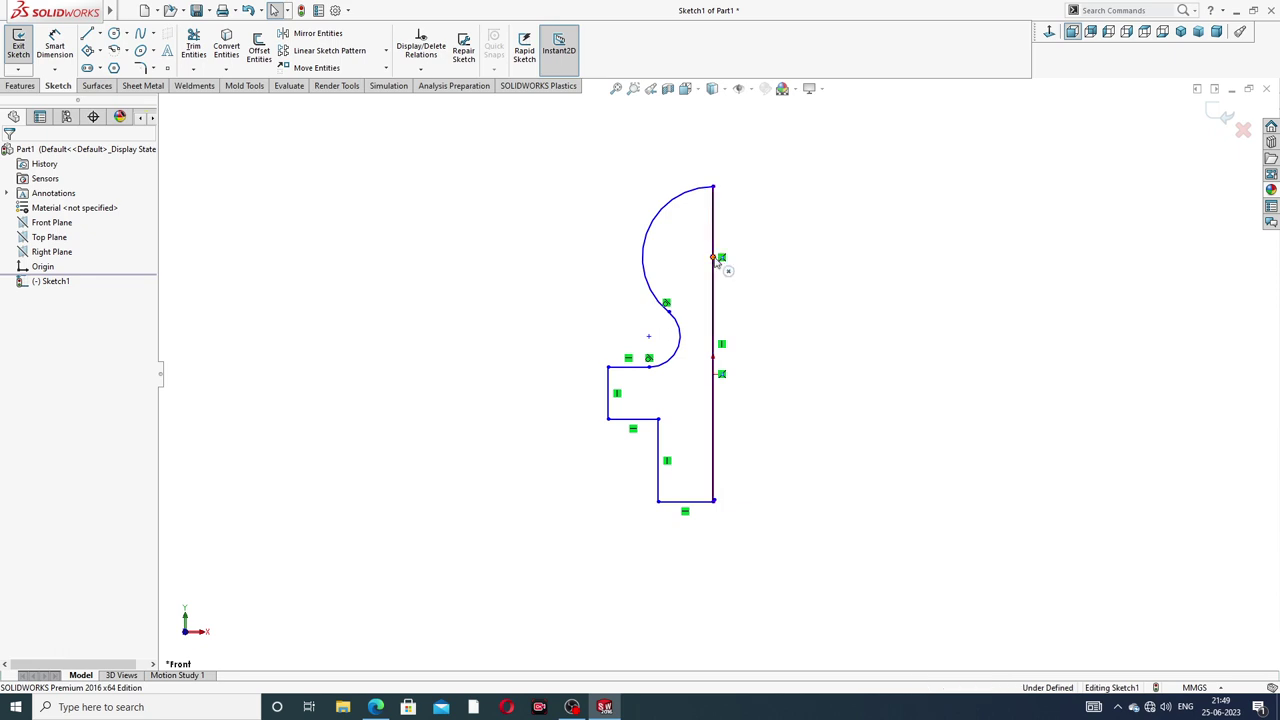
- Relate the point on the vertical line to the sketch origin
click(715, 259)
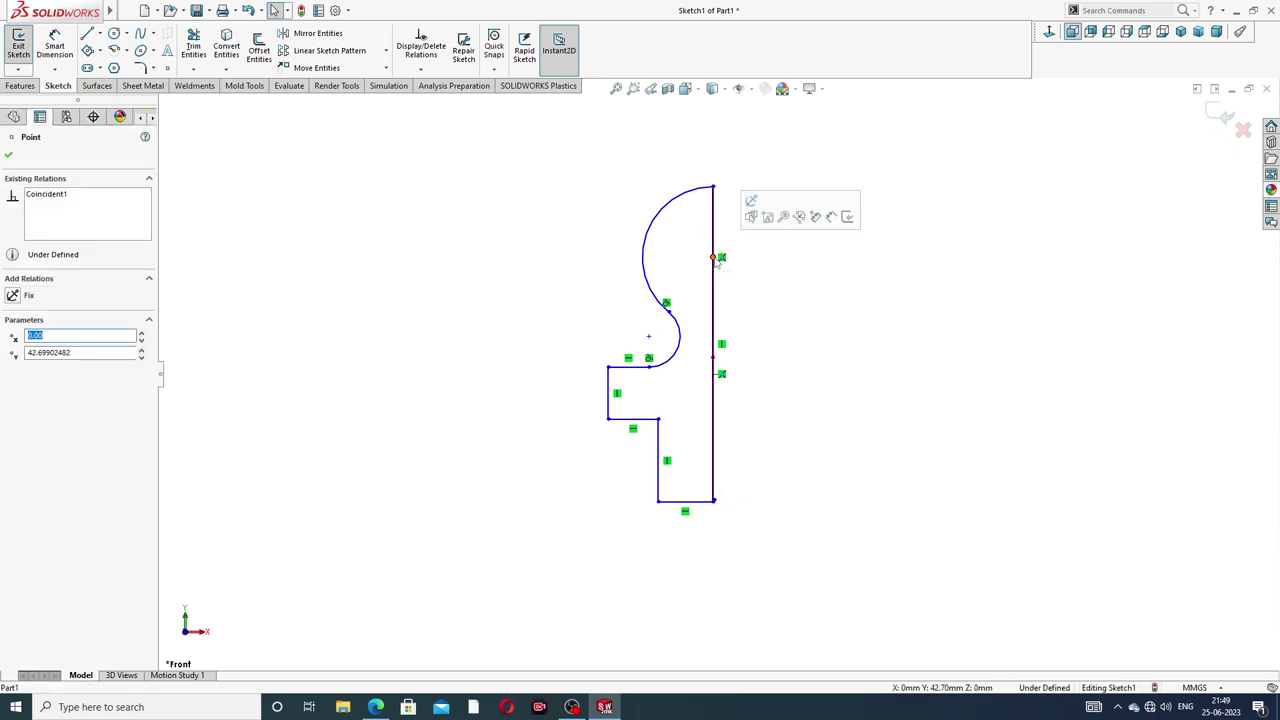
ctrl+click(714, 375)
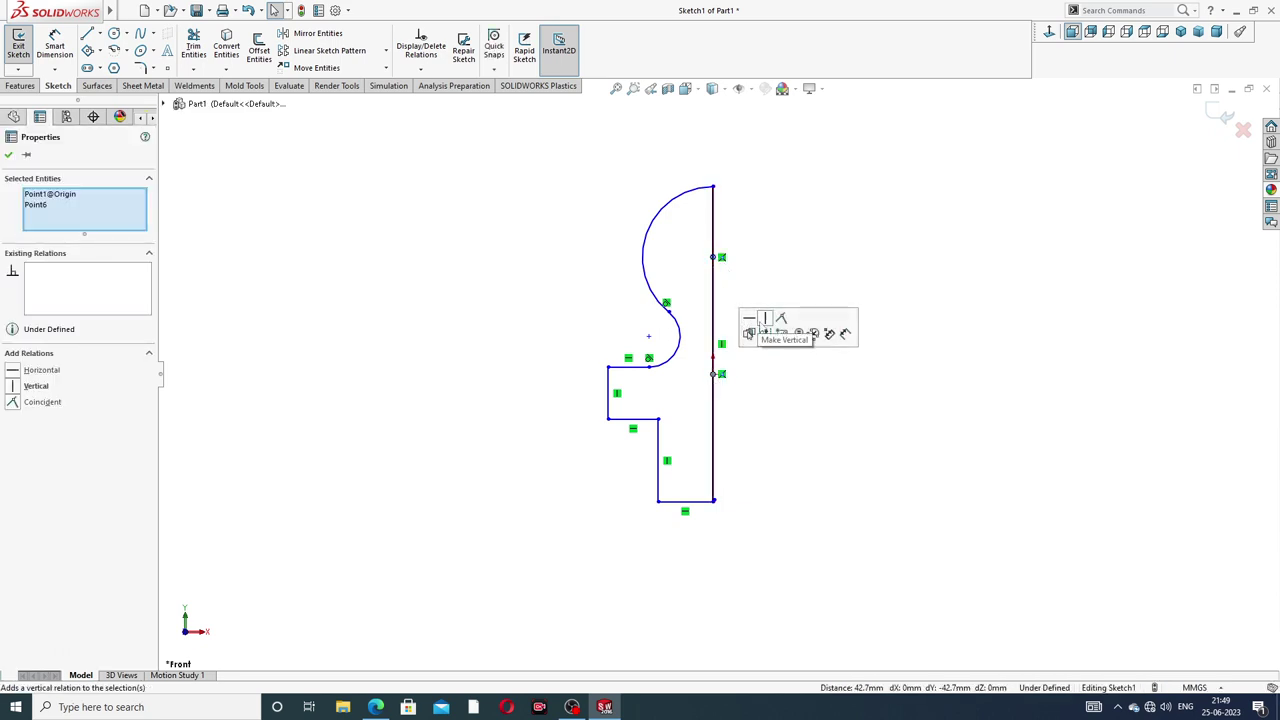
click(781, 318)
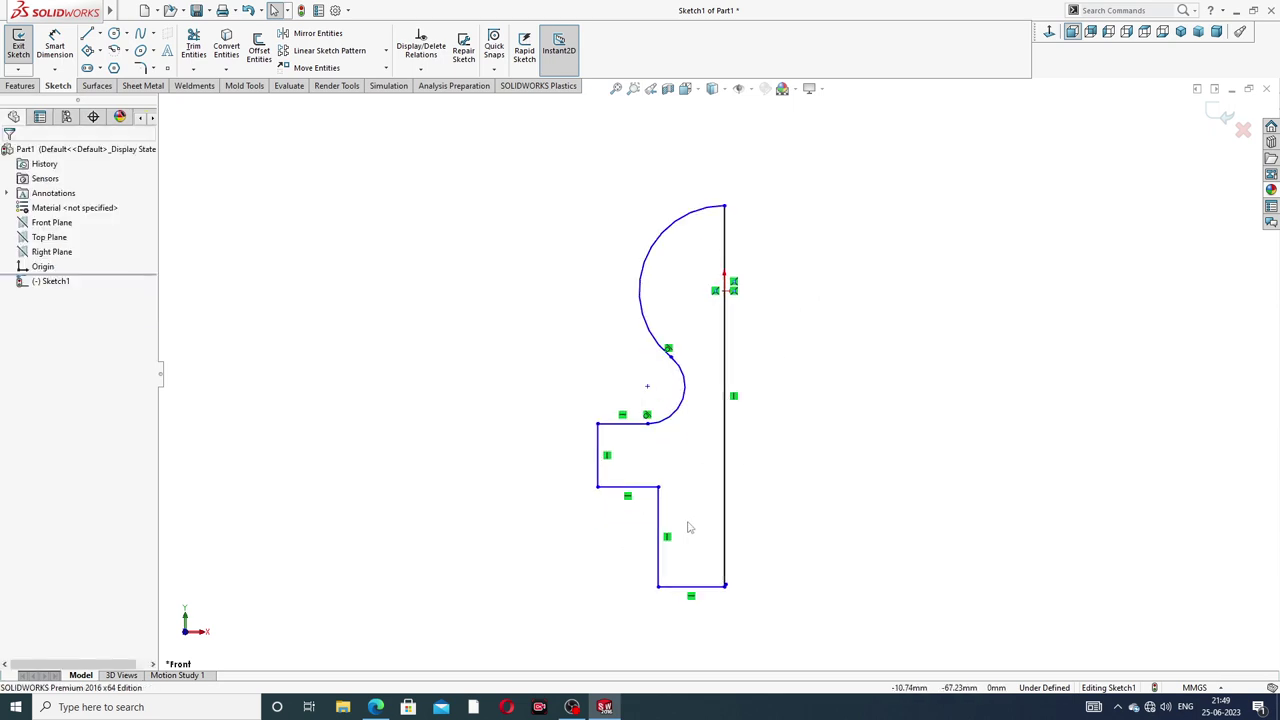
- Dimension the large arc at R6 and the small arc at R2
click(55, 47)
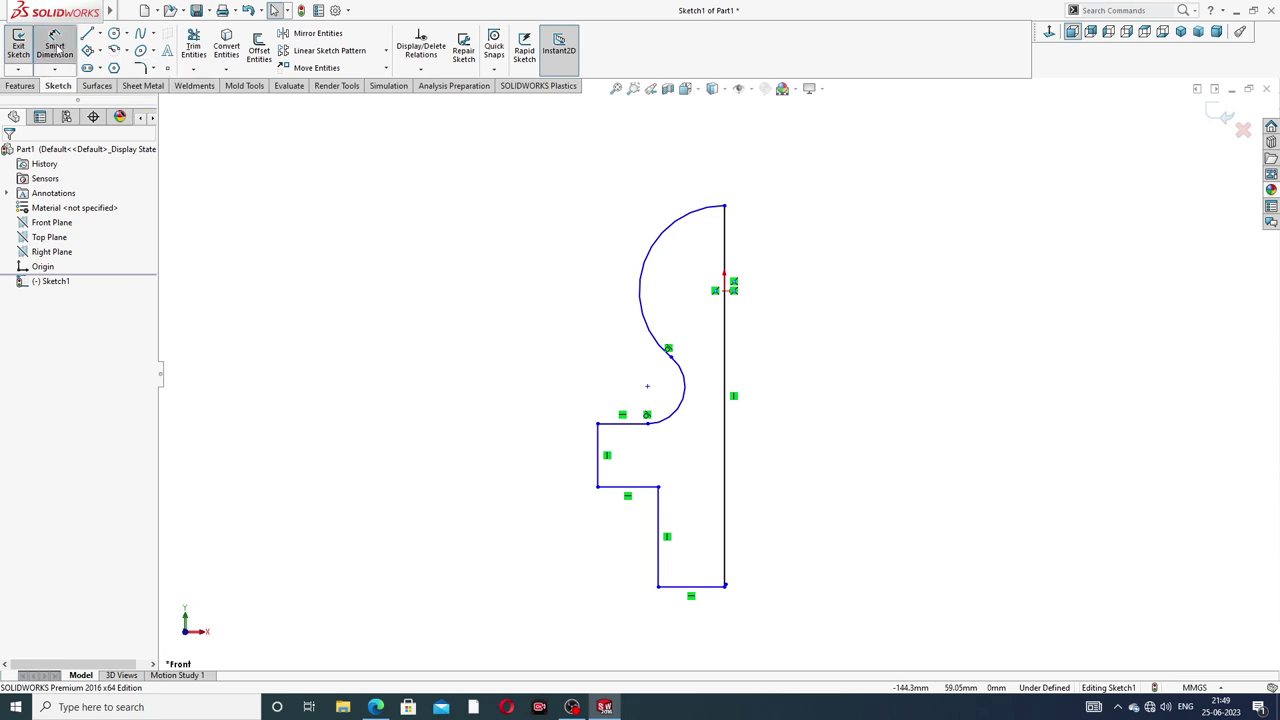
click(680, 224)
click(642, 200)
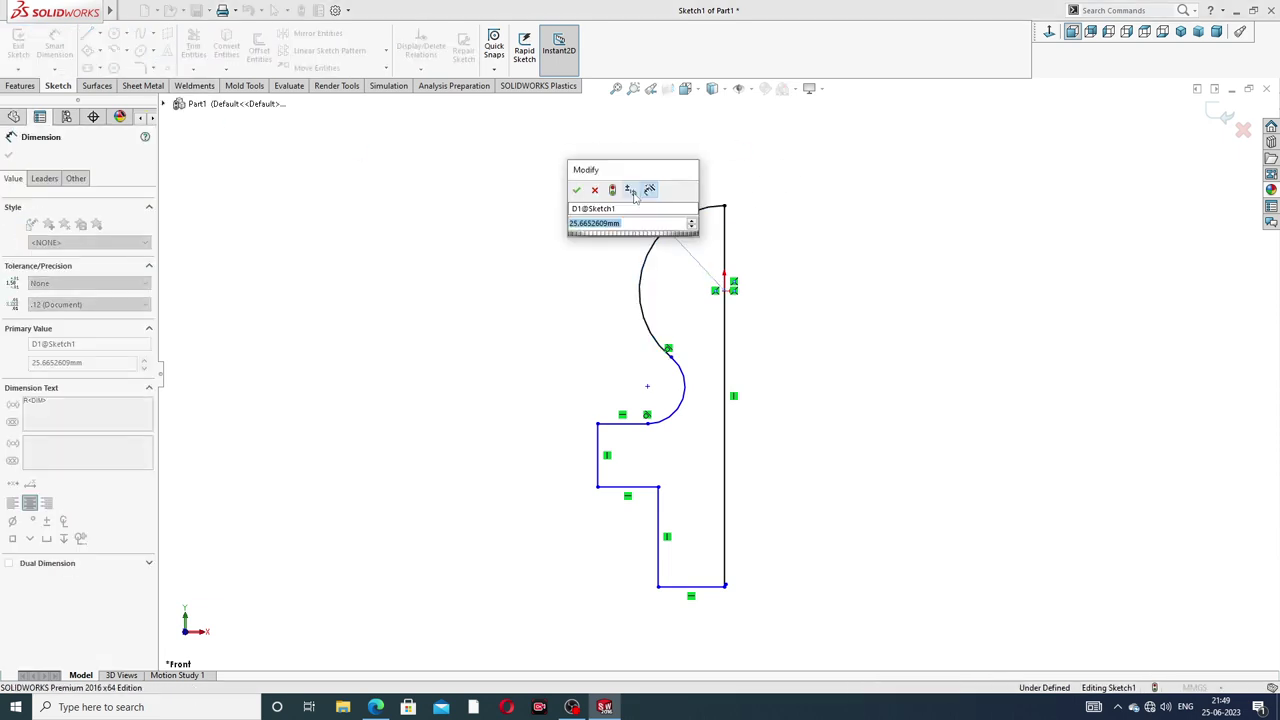
text(6)
key(Return)
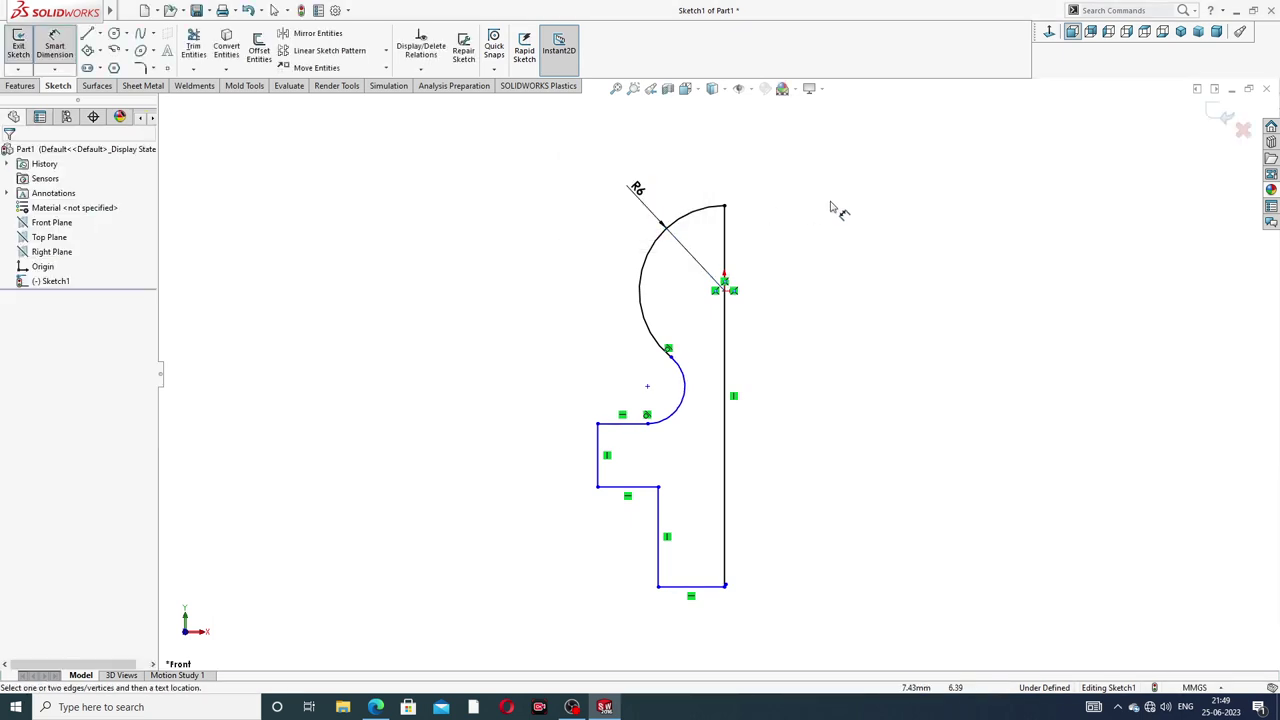
click(686, 391)
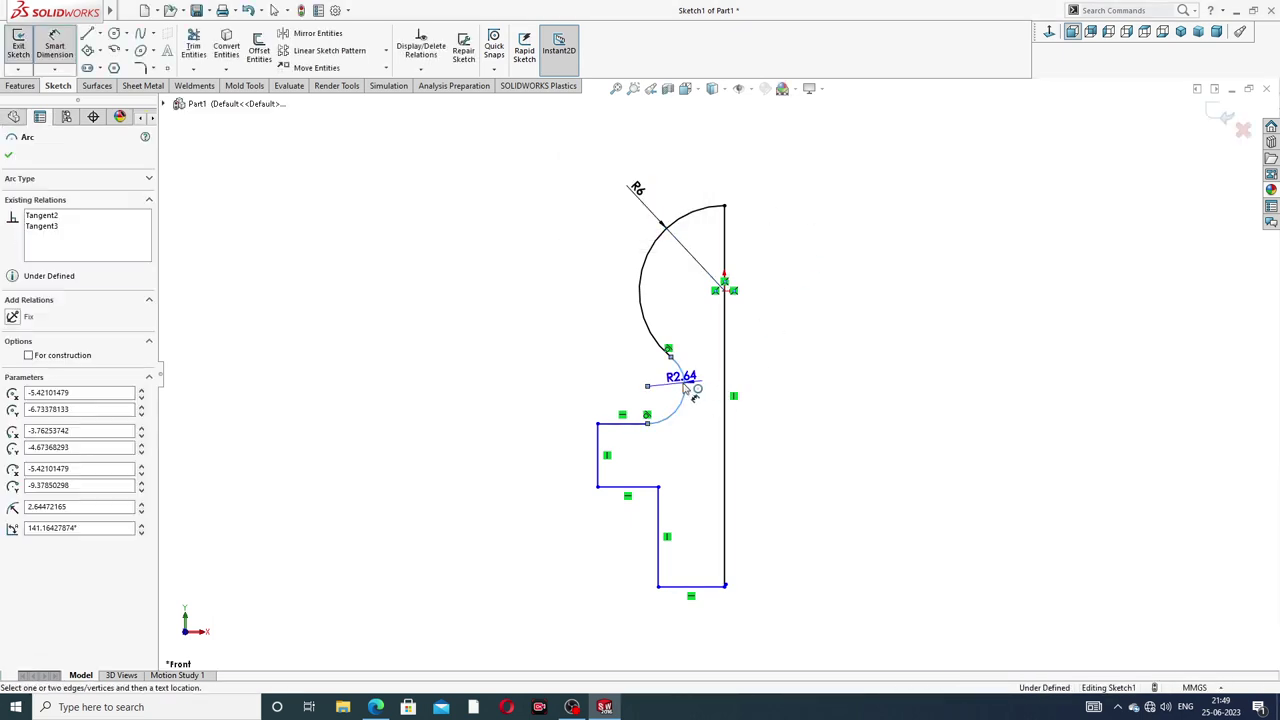
click(617, 366)
key(Return)
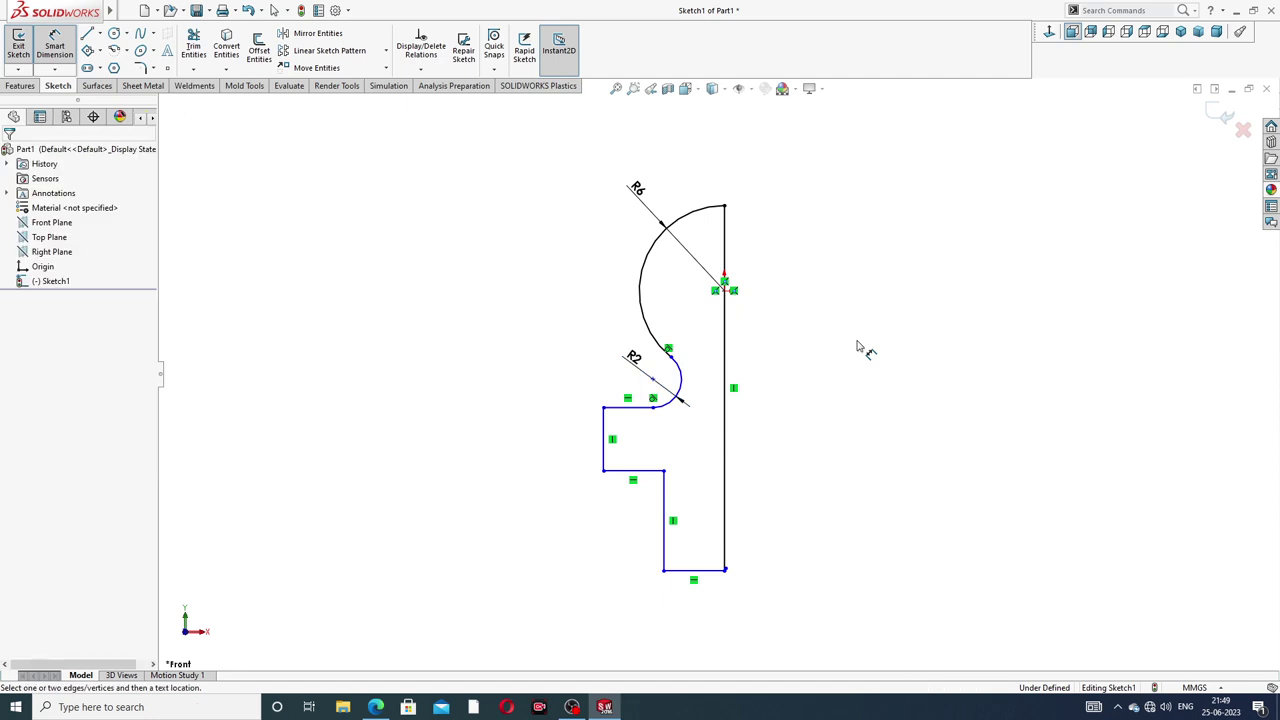
- Dimension the left step height as 4 and the bottom line width as 5
click(604, 426)
click(565, 440)
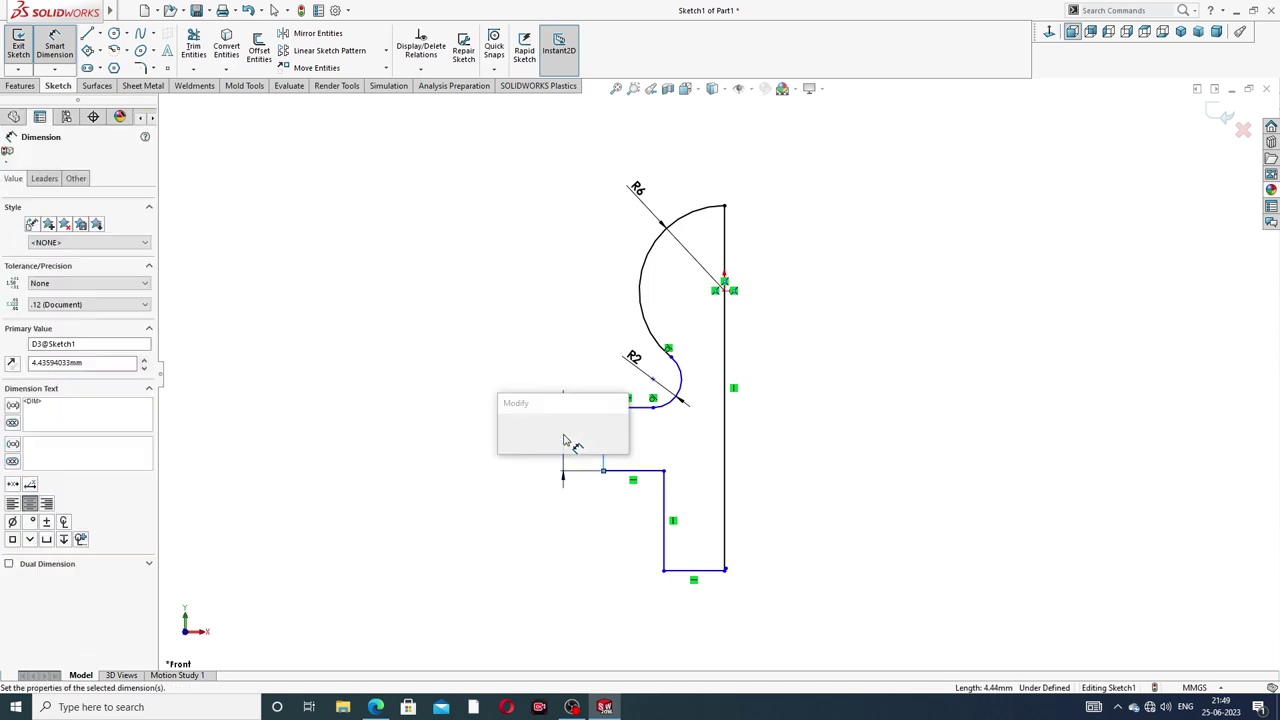
text(4)
key(Return)
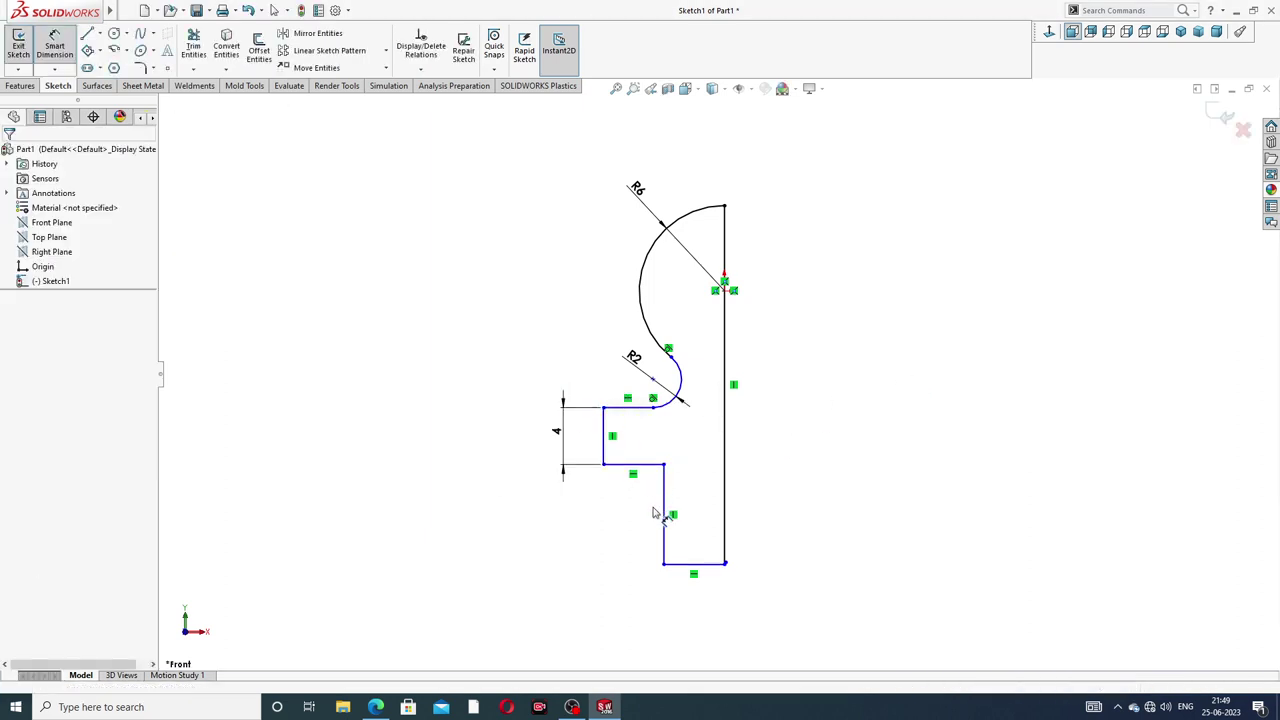
click(697, 566)
click(698, 605)
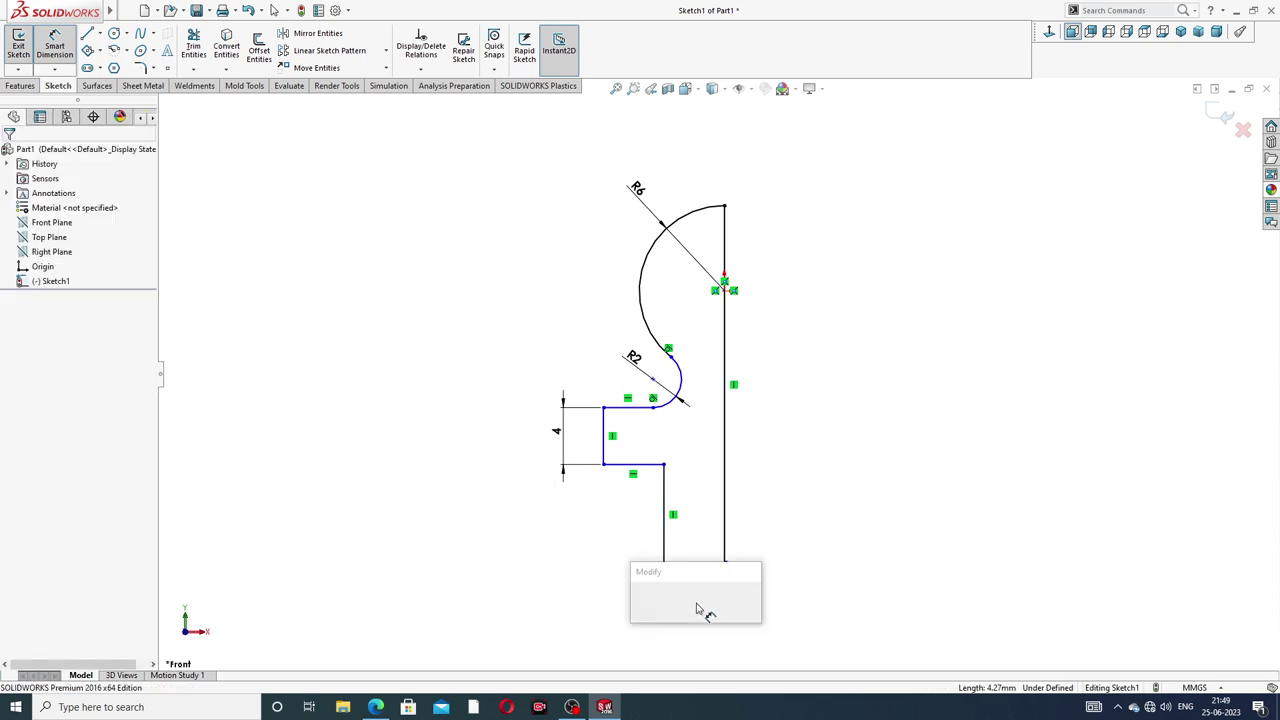
text(5)
key(Return)
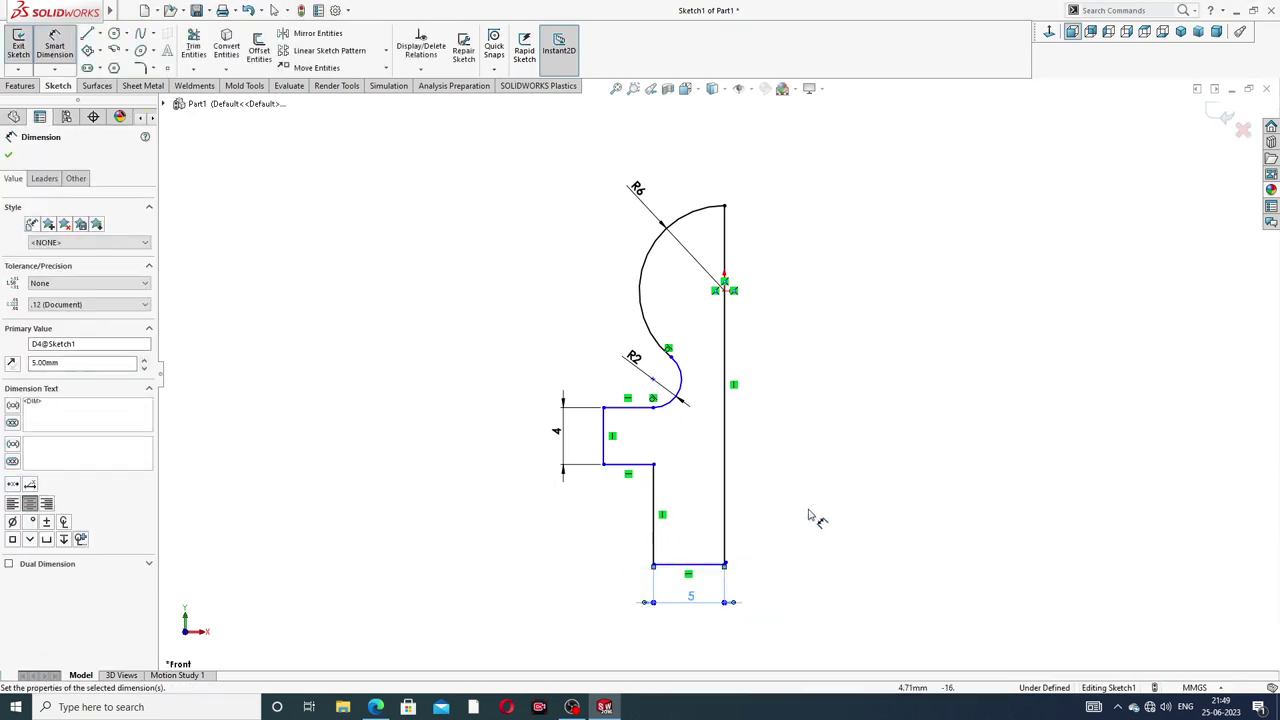
click(818, 512)
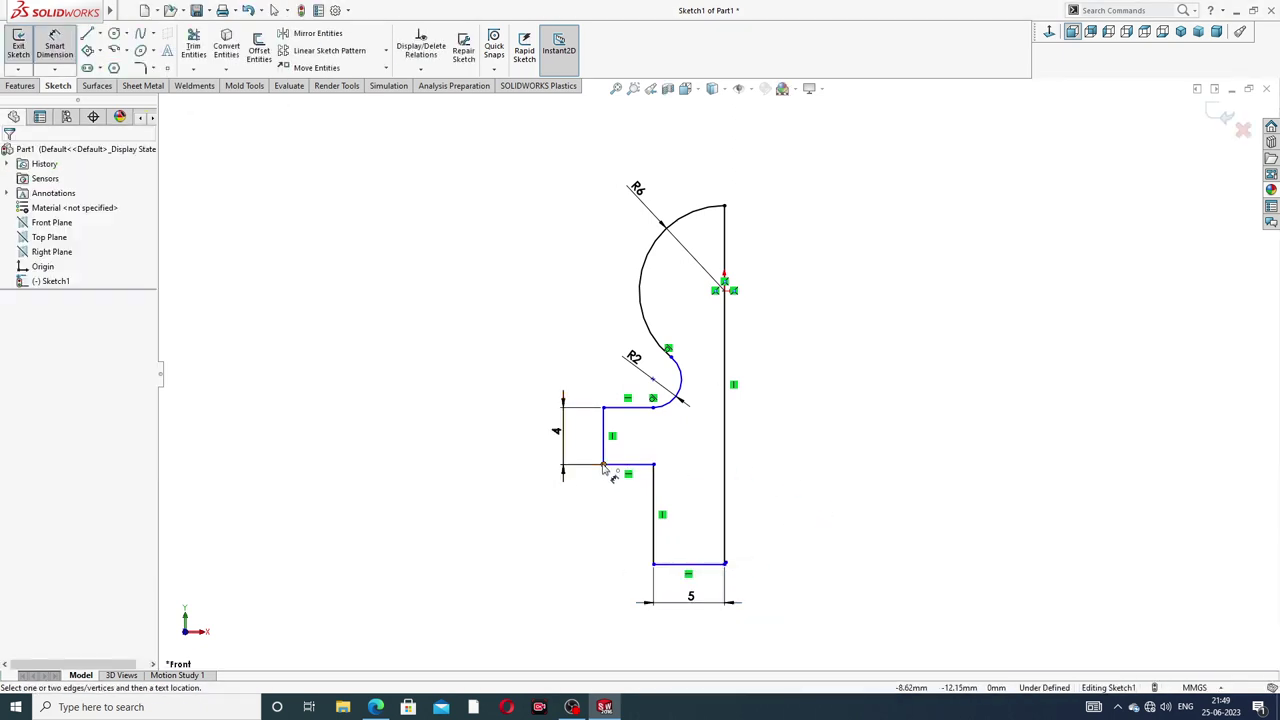
- Add horizontal widths of 8 to the lower-left corner and 6 to the small arc's centre
click(603, 464)
click(725, 480)
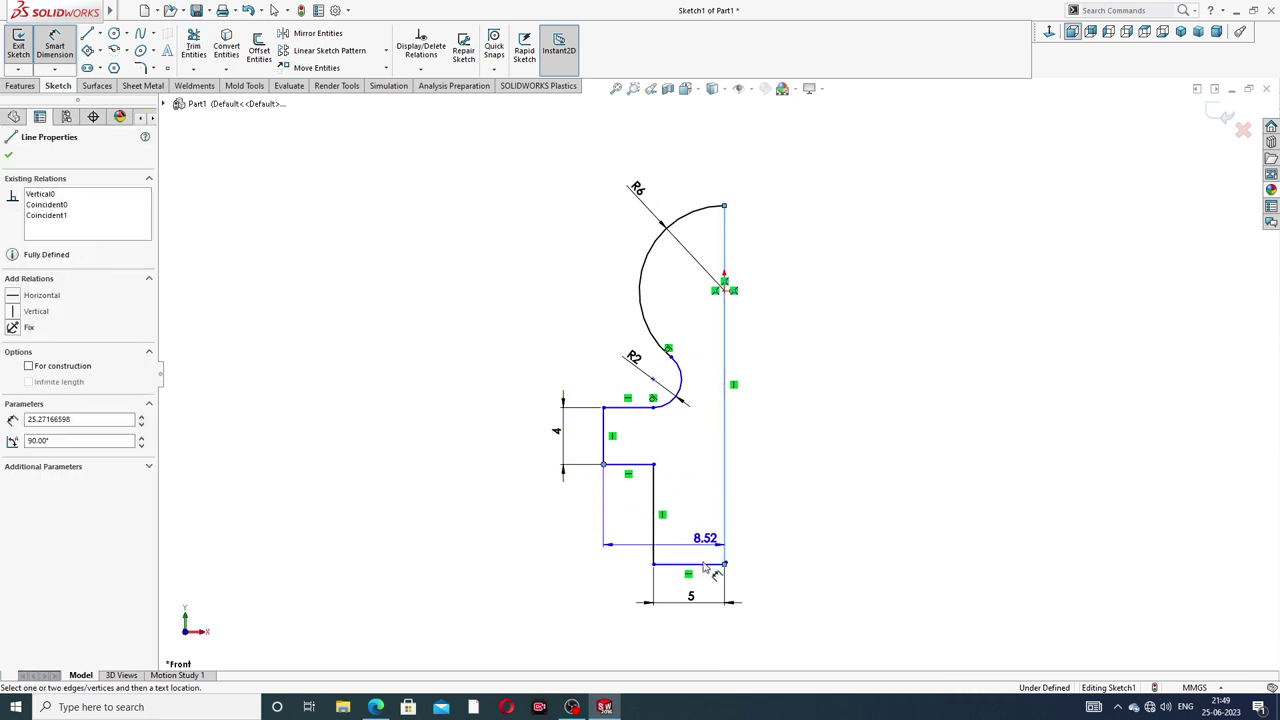
click(658, 640)
text(8)
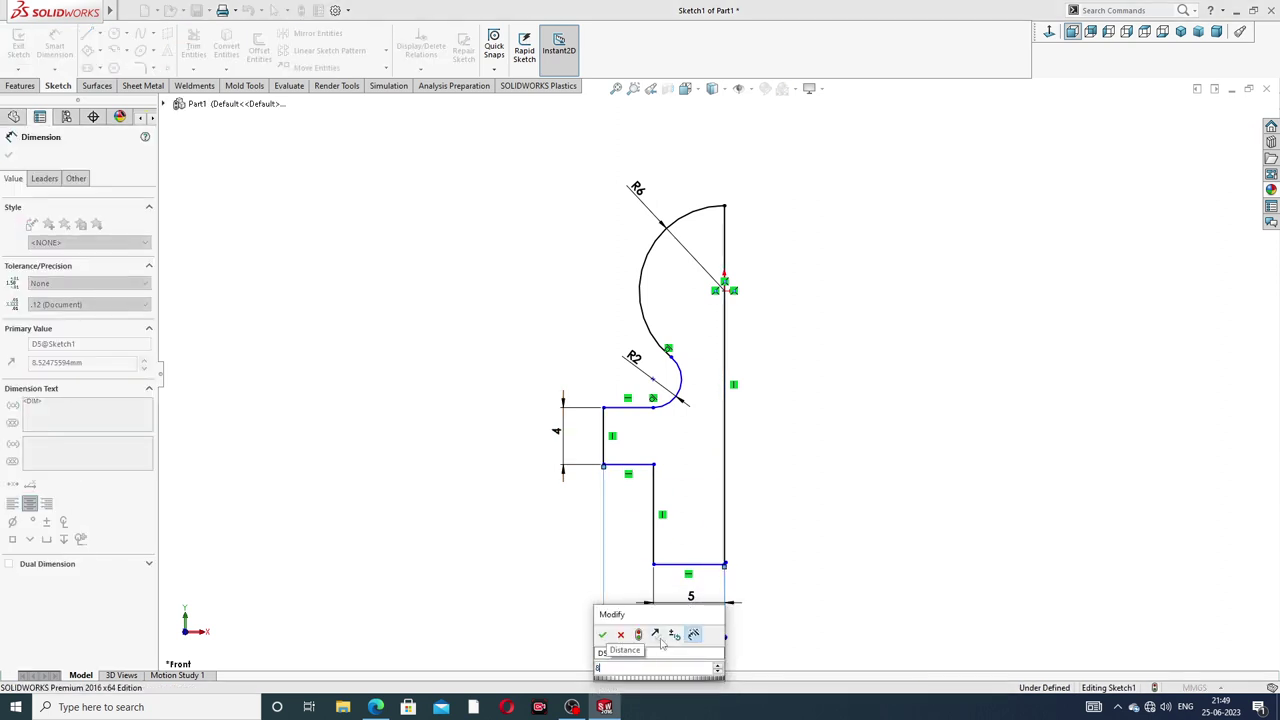
key(Return)
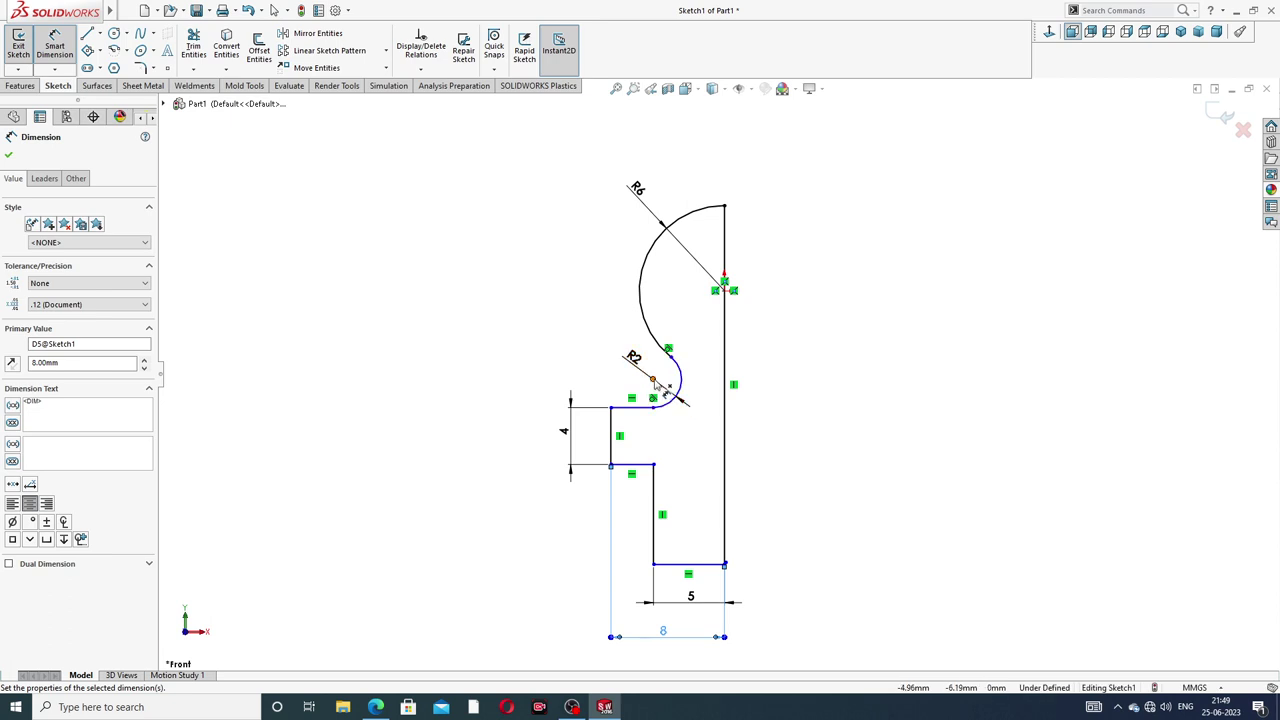
click(654, 381)
click(725, 384)
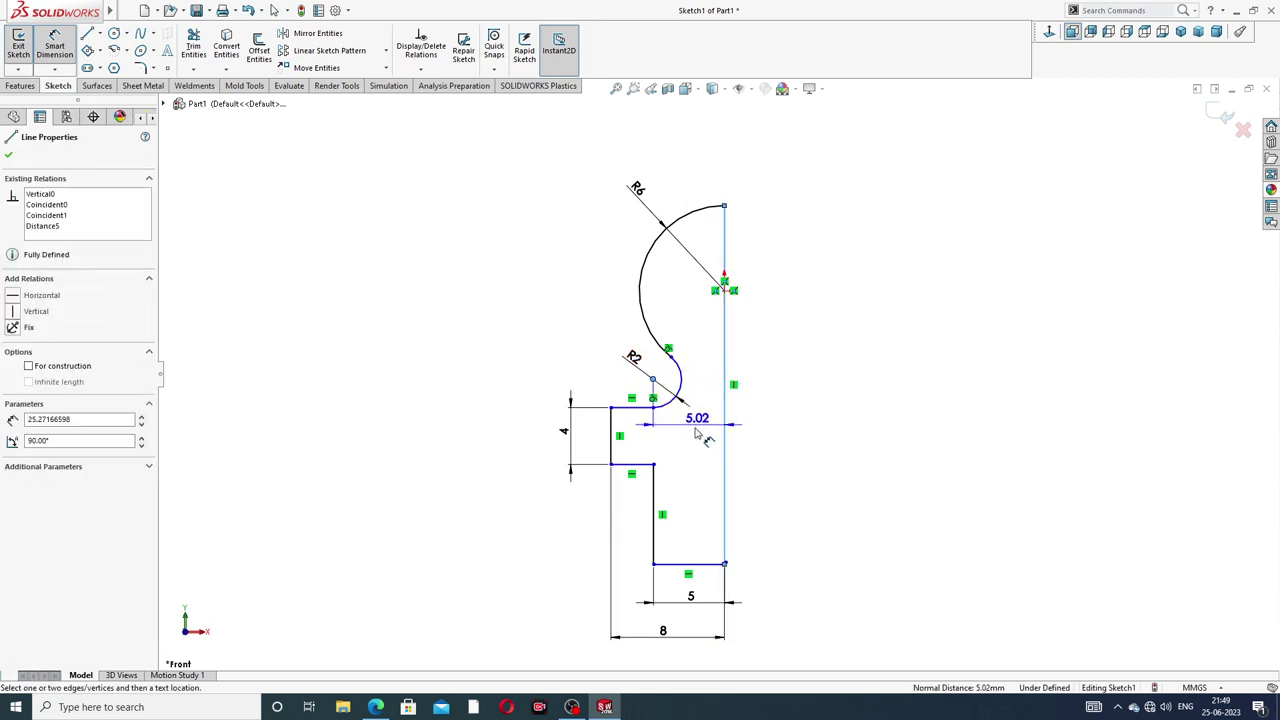
click(692, 428)
text(6)
key(Return)
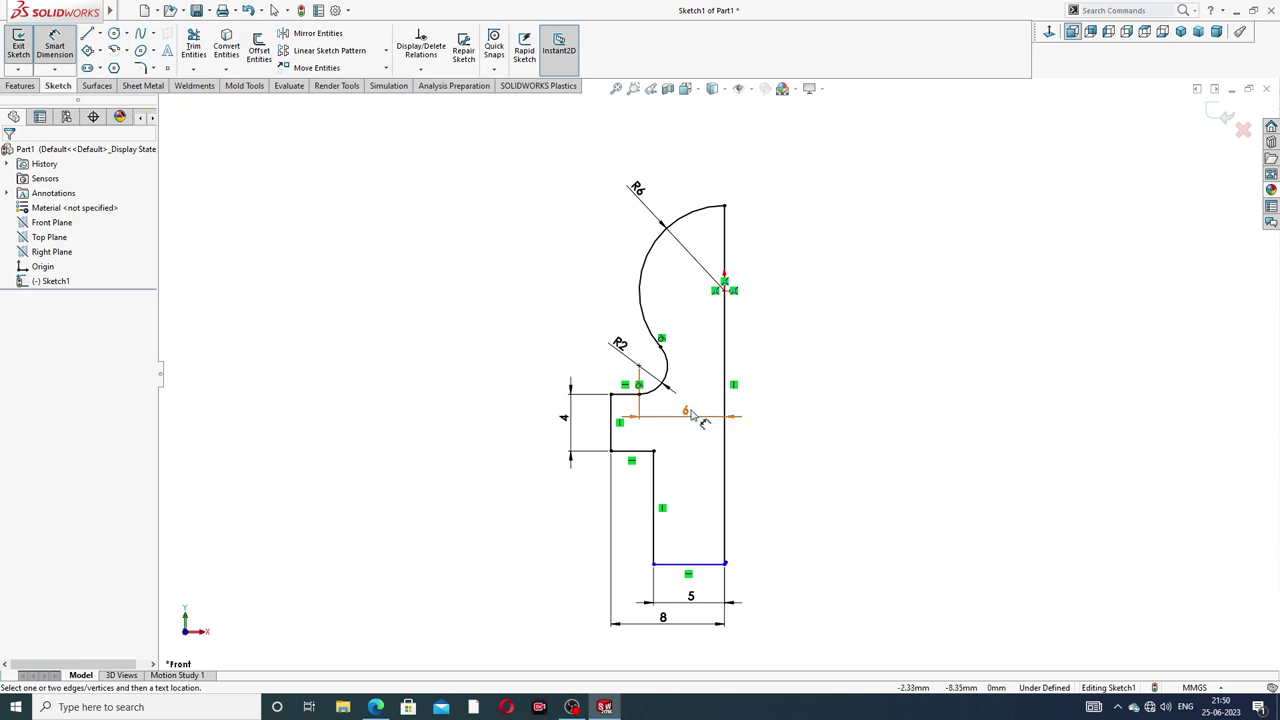
- Zoom into the lower-right corner and delete the short stray segment past the bottom line
scroll(760, 455, up, 1)
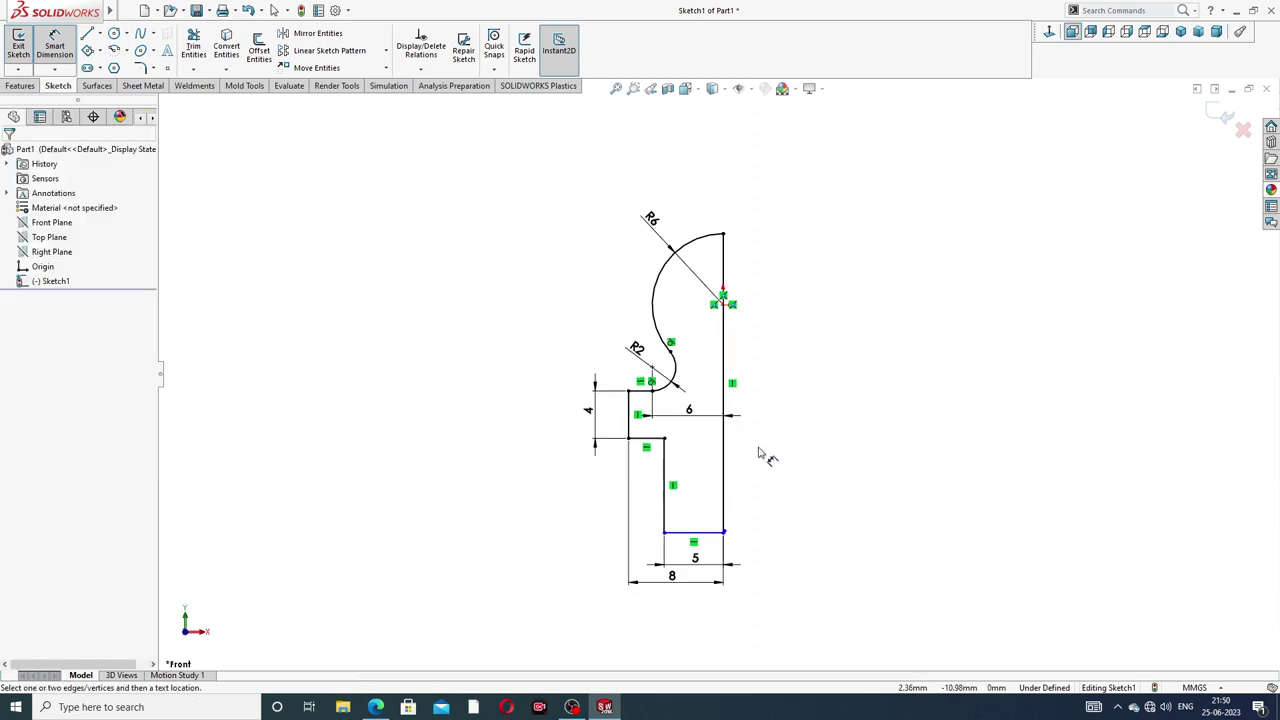
scroll(760, 455, down, 1)
scroll(785, 447, down, 1)
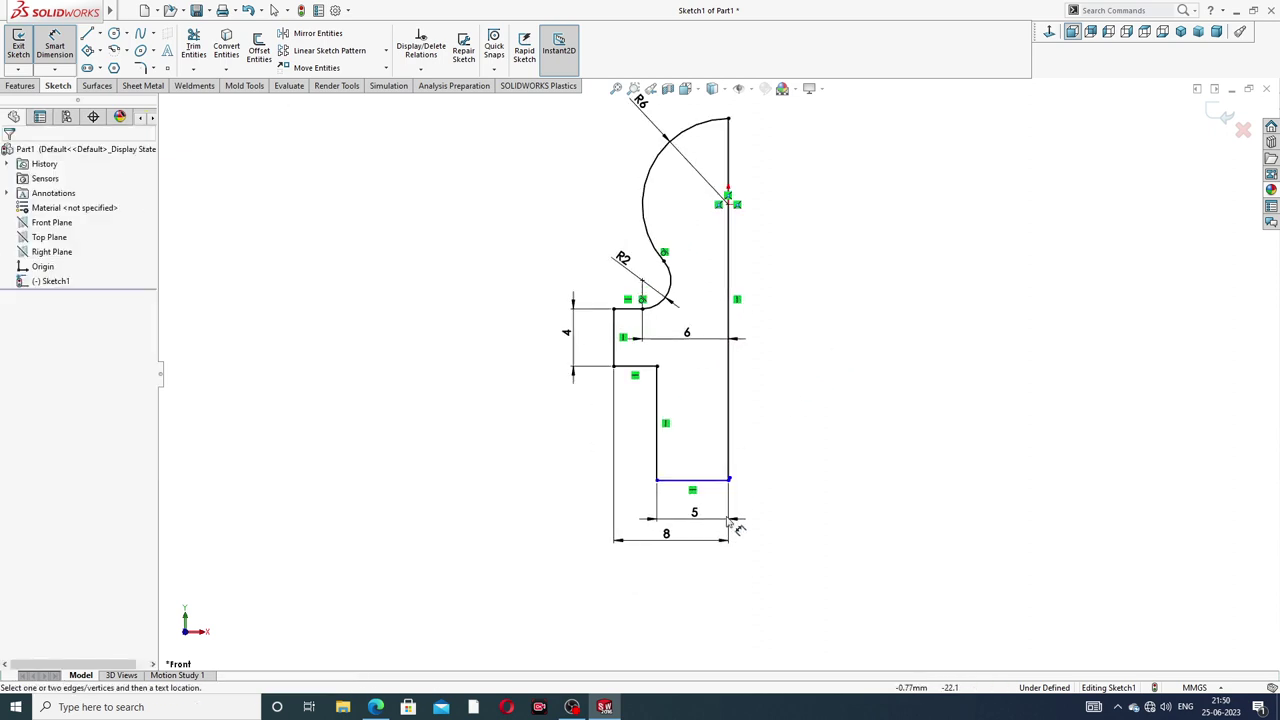
right_click(801, 440)
click(840, 198)
scroll(731, 497, down, 1)
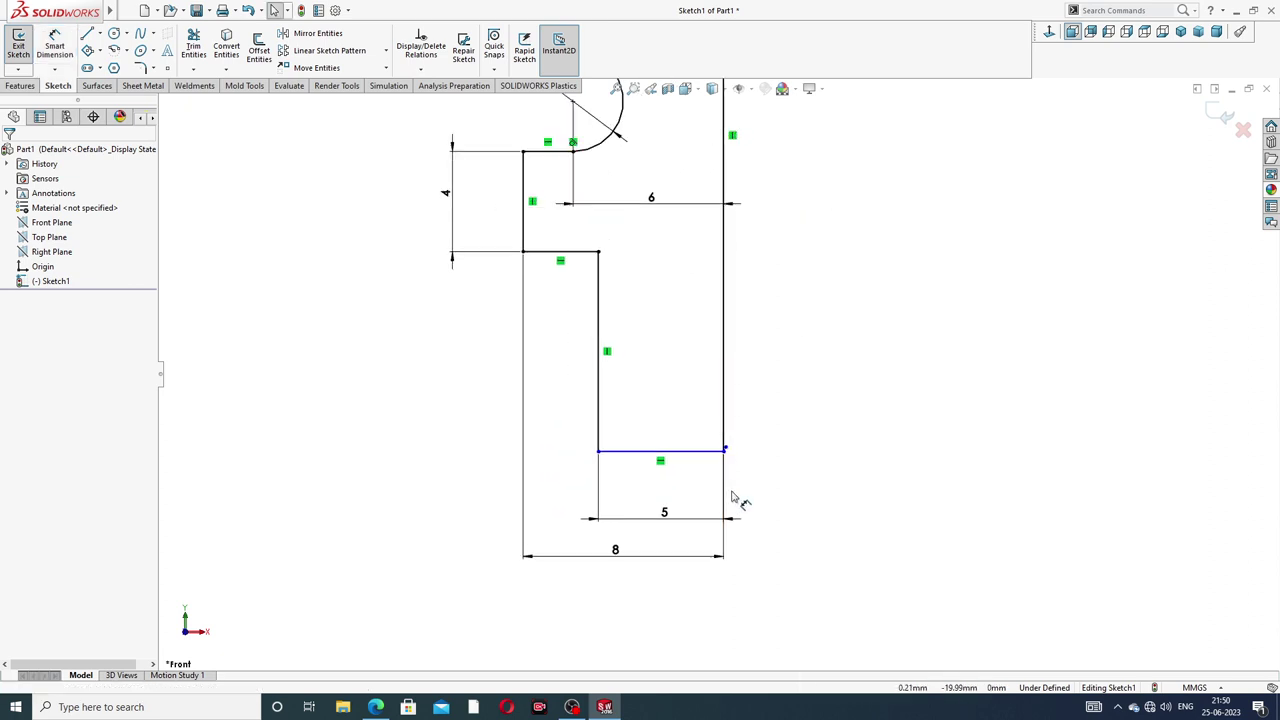
scroll(731, 497, down, 1)
scroll(712, 432, down, 1)
click(754, 456)
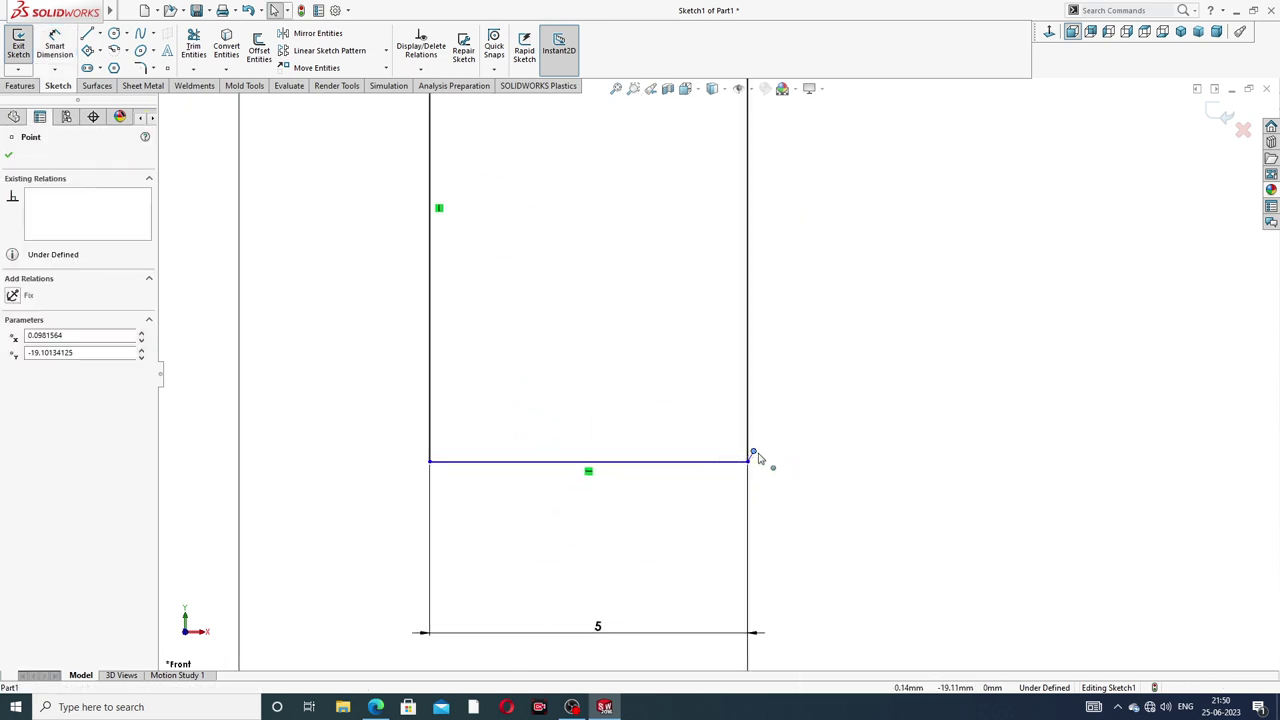
drag(758, 458, 763, 474)
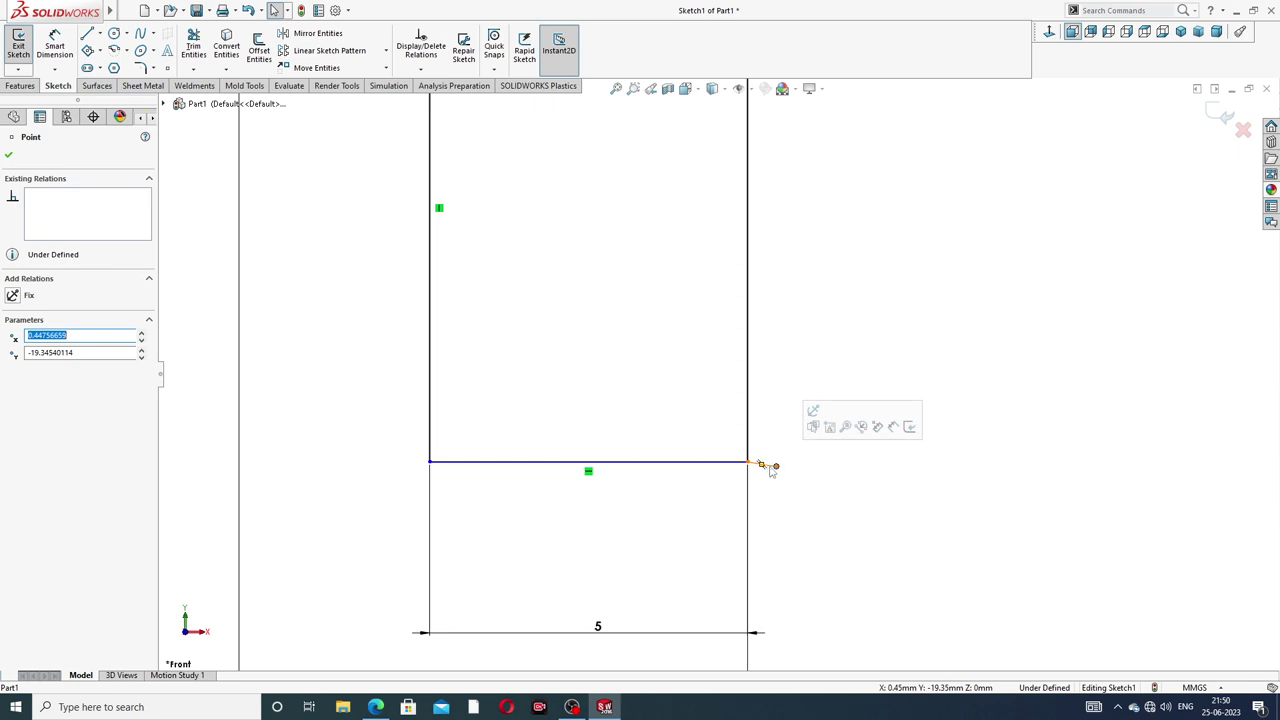
click(768, 465)
key(Delete)
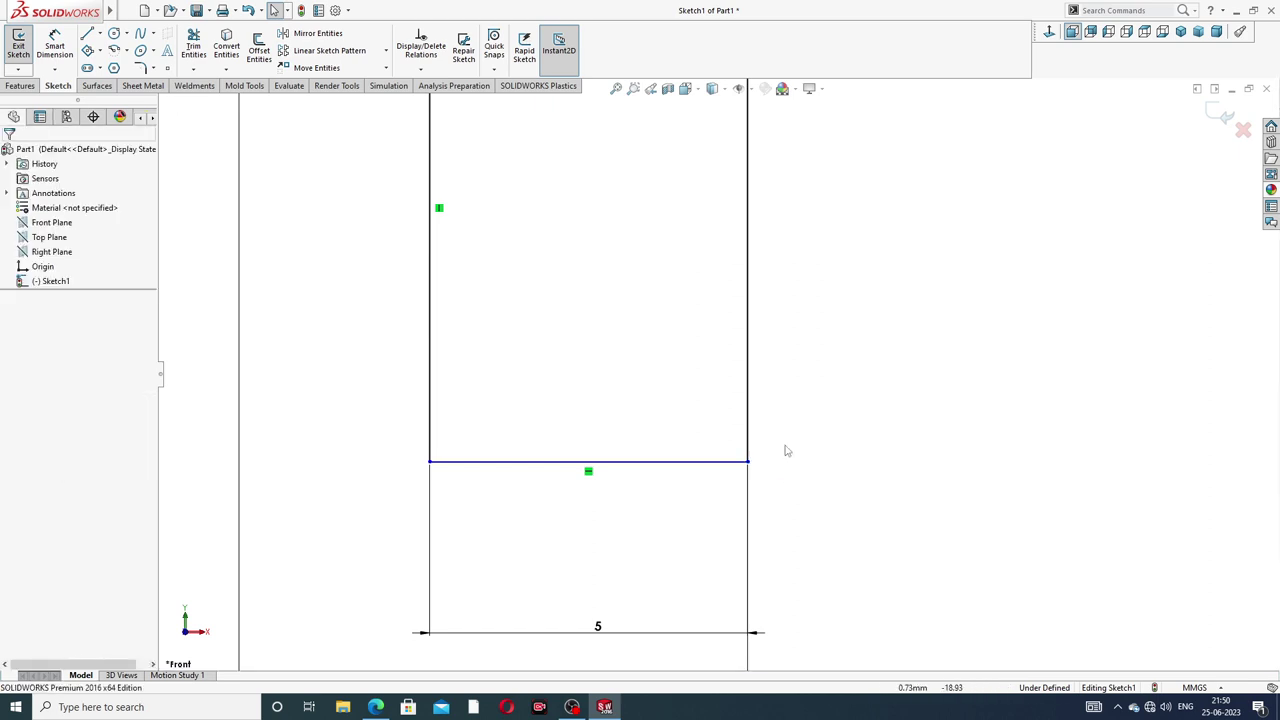
- Verify the 5 mm bottom line now ends at the right vertical line, then zoom out
scroll(740, 447, up, 1)
click(714, 450)
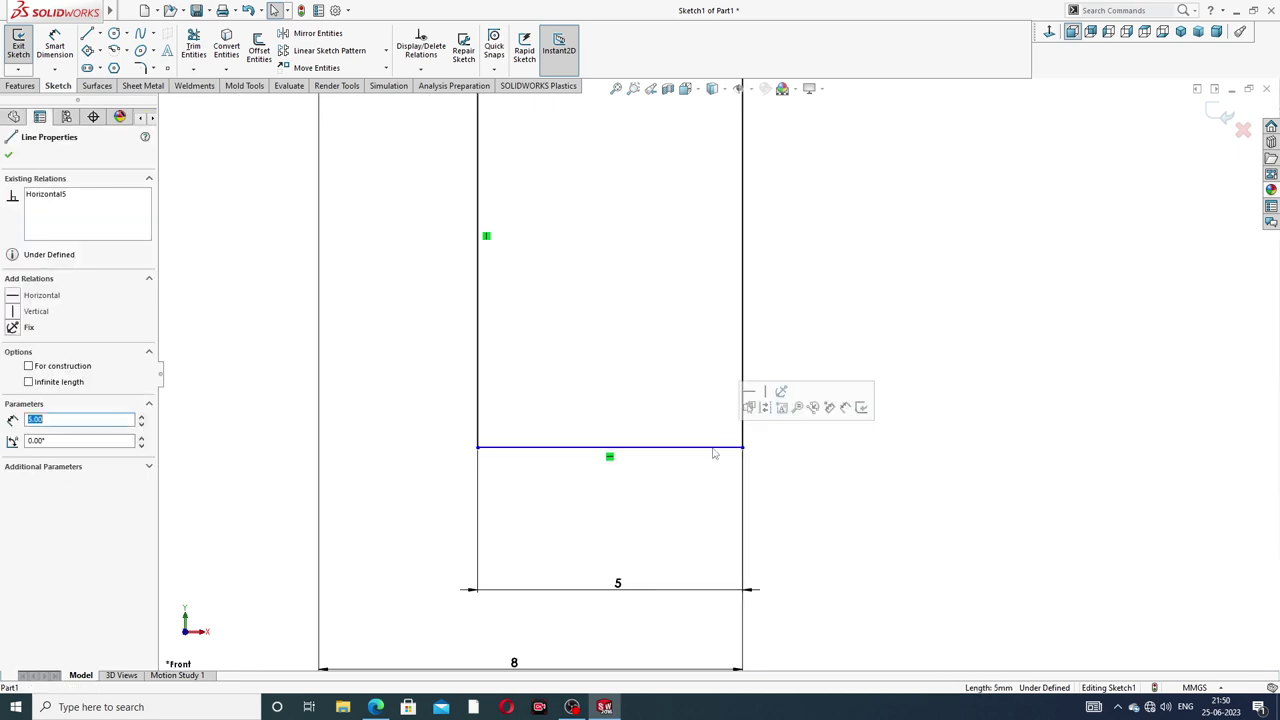
click(782, 352)
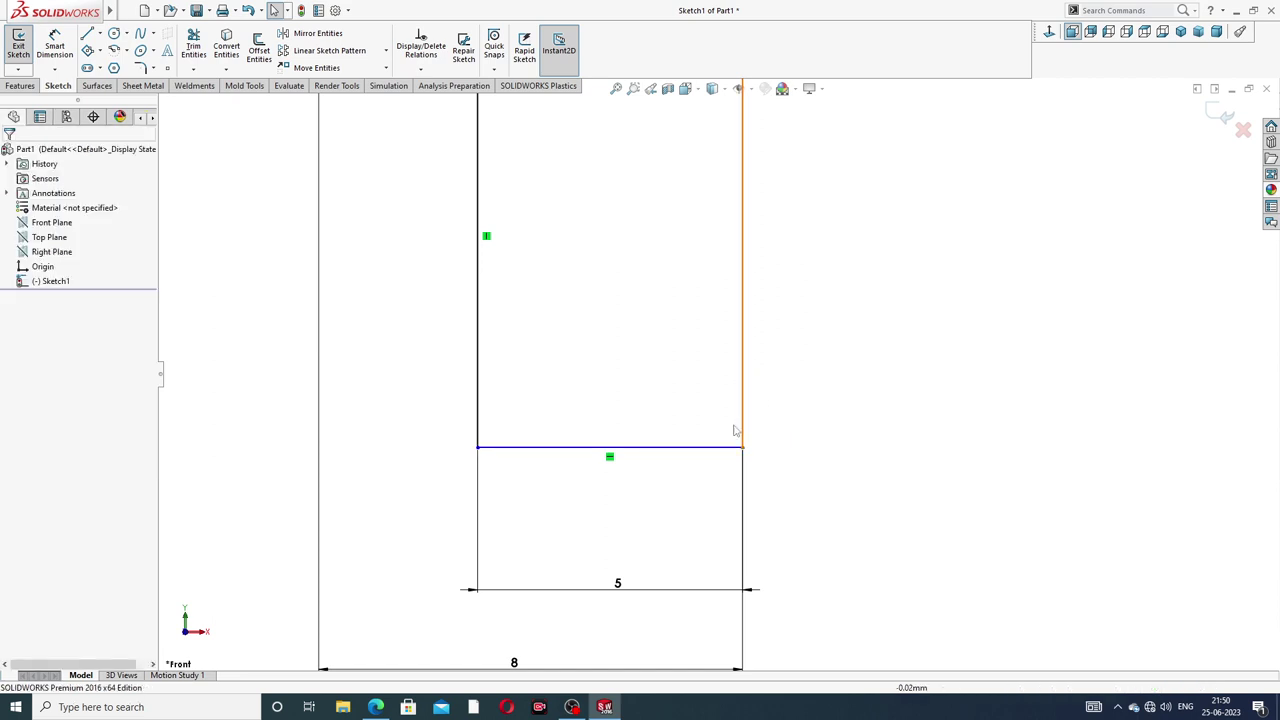
scroll(731, 457, down, 2)
scroll(760, 430, down, 2)
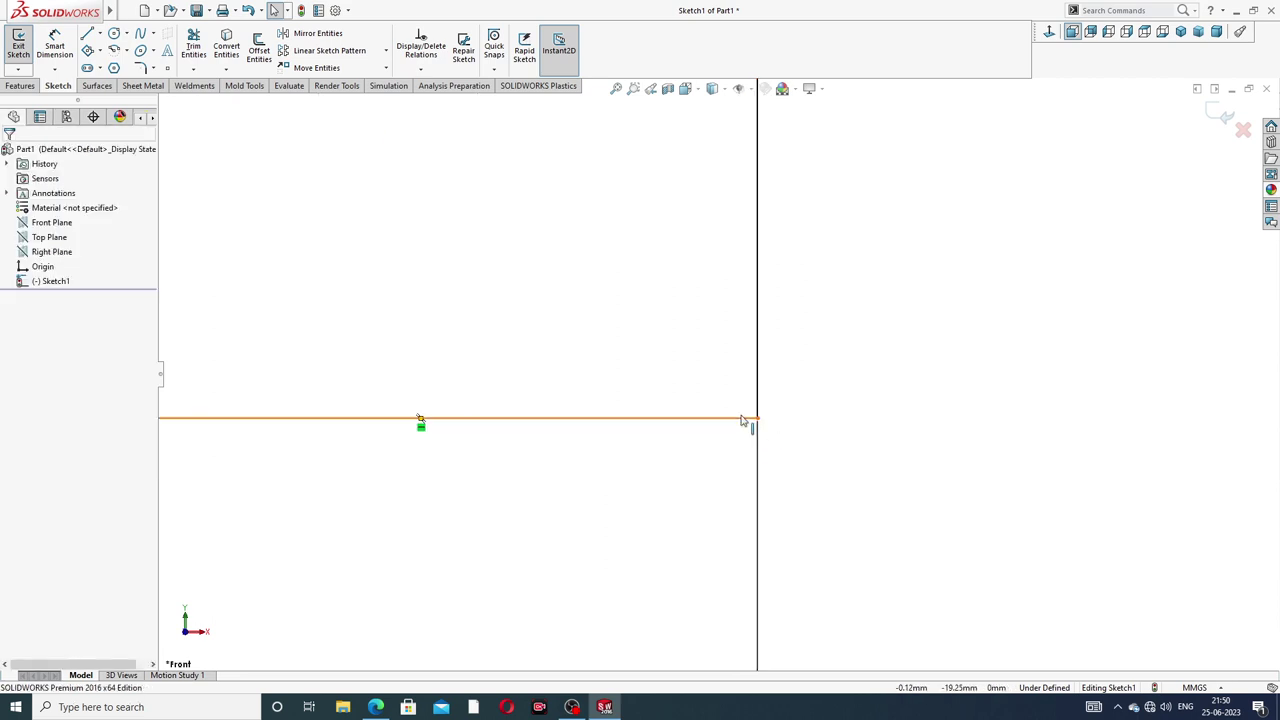
click(748, 418)
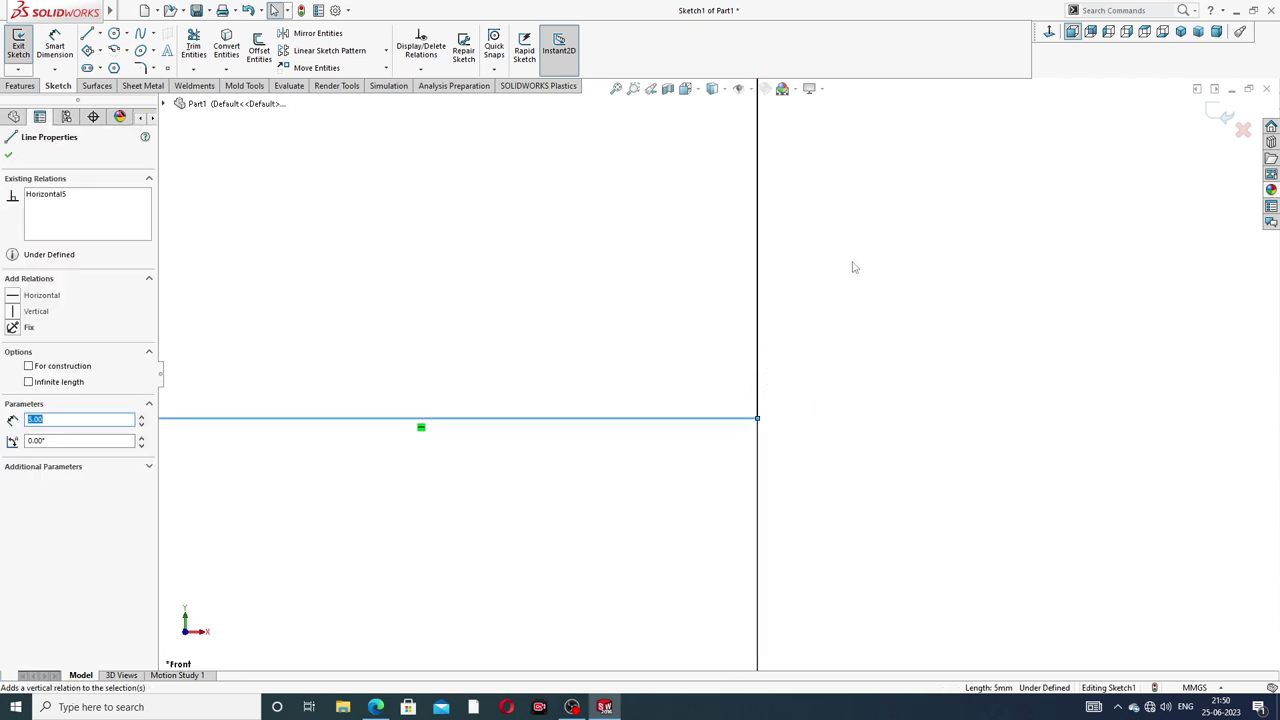
scroll(848, 265, up, 2)
scroll(843, 263, up, 2)
scroll(843, 263, up, 2)
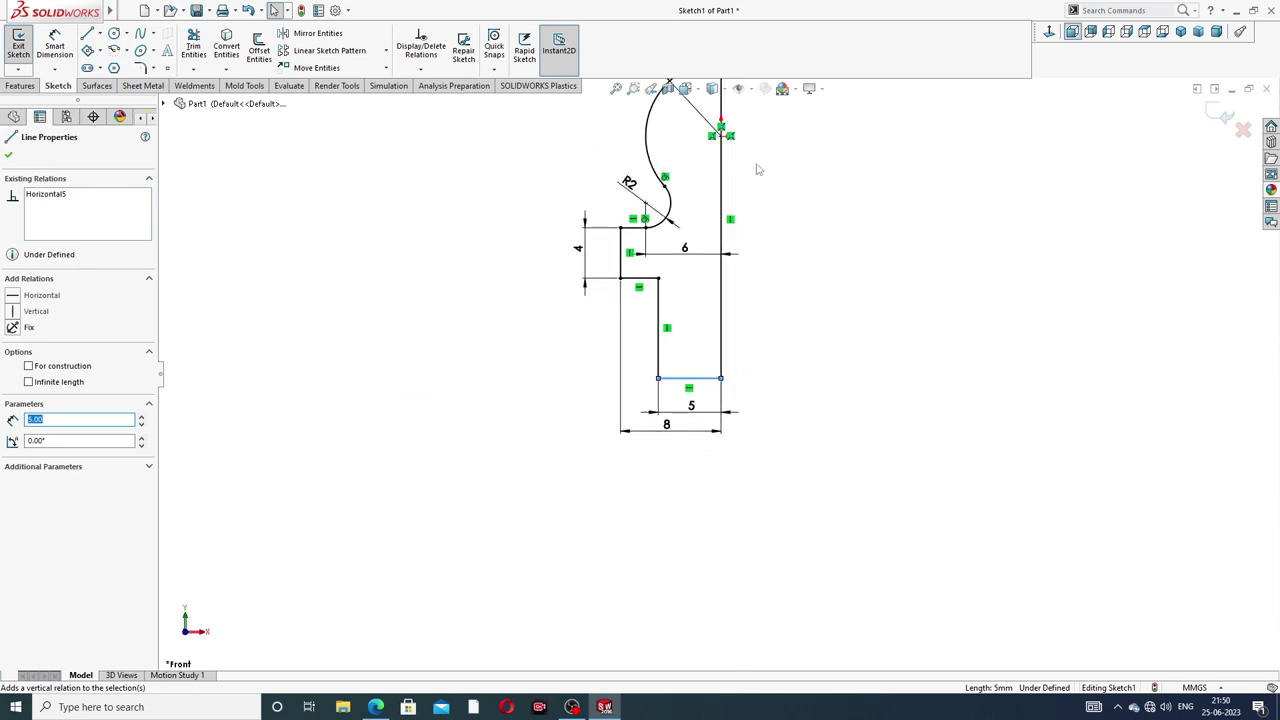
scroll(757, 166, up, 2)
scroll(737, 248, down, 2)
key(Escape)
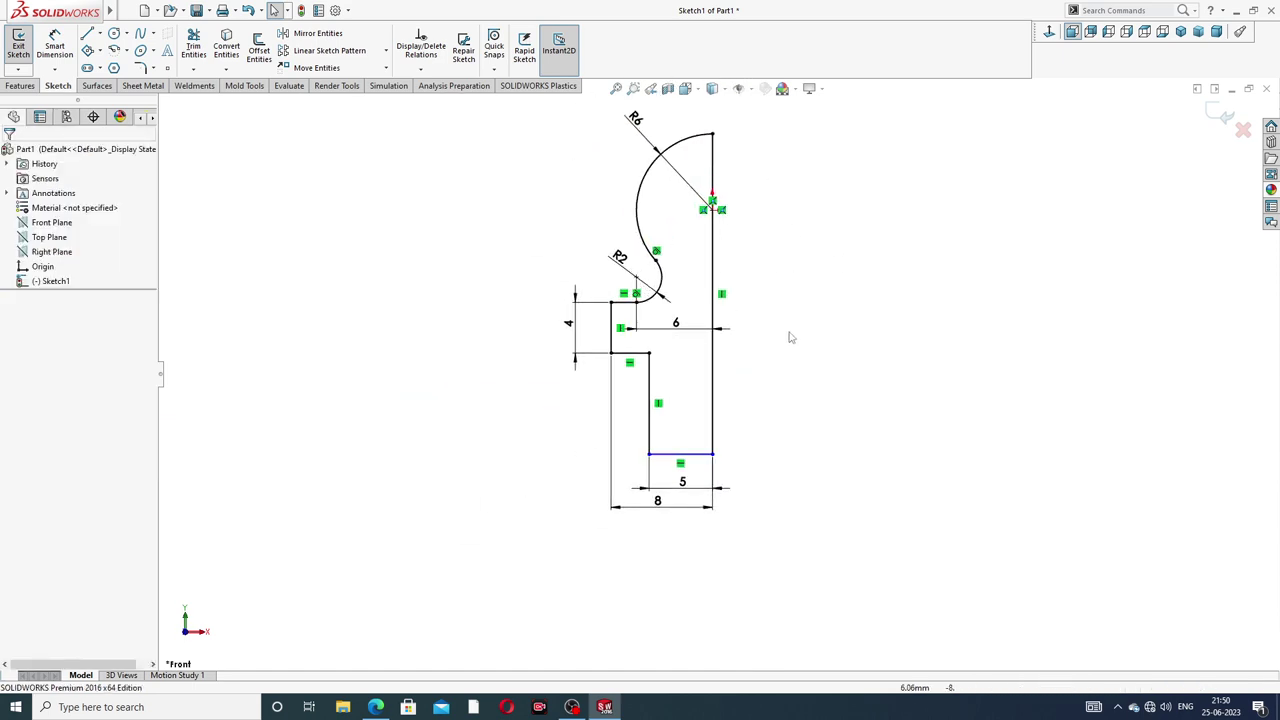
- Move the 5 dimension lower beneath the bottom line so it stacks clear of the 8 dimension
click(714, 242)
click(787, 321)
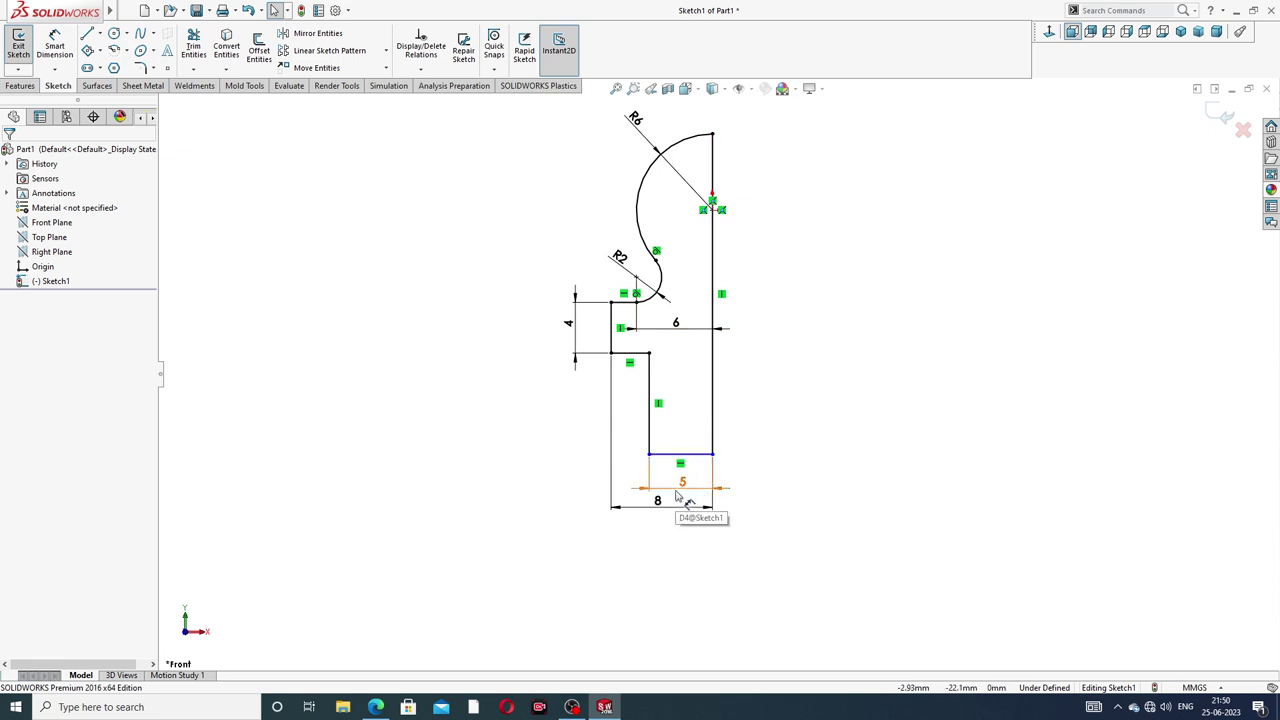
drag(683, 490, 683, 481)
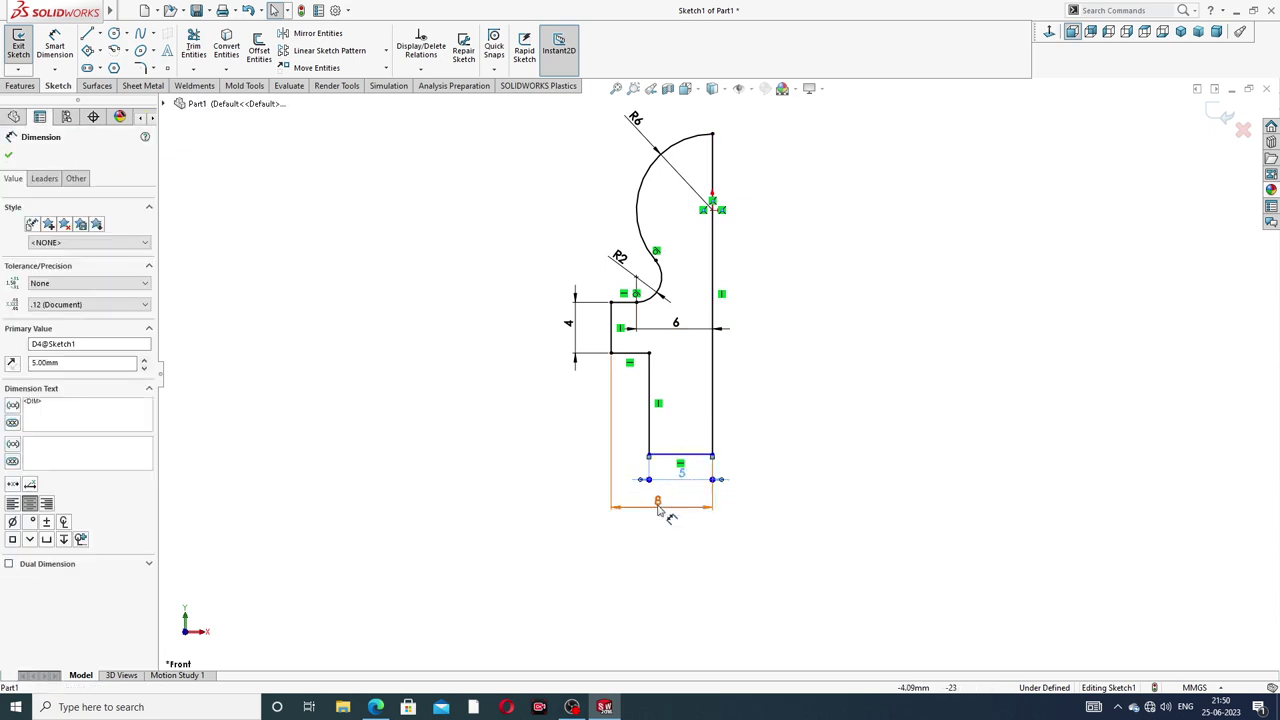
click(774, 429)
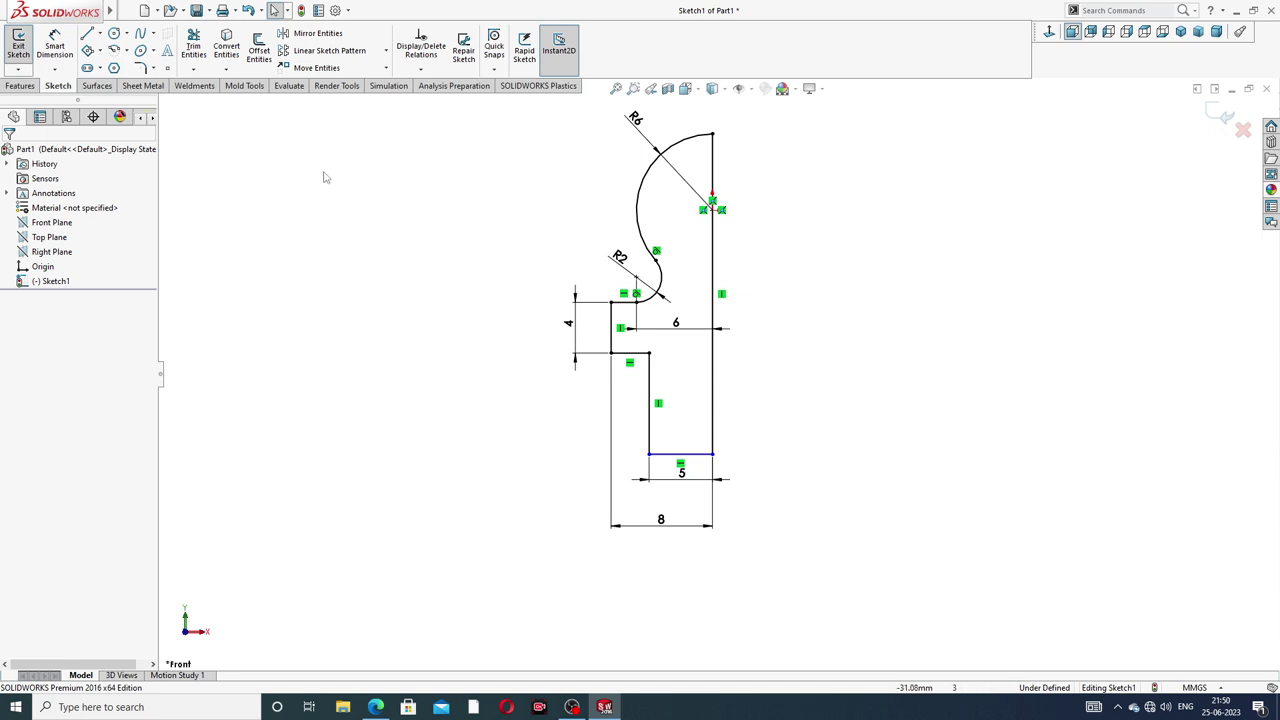
drag(681, 472, 680, 484)
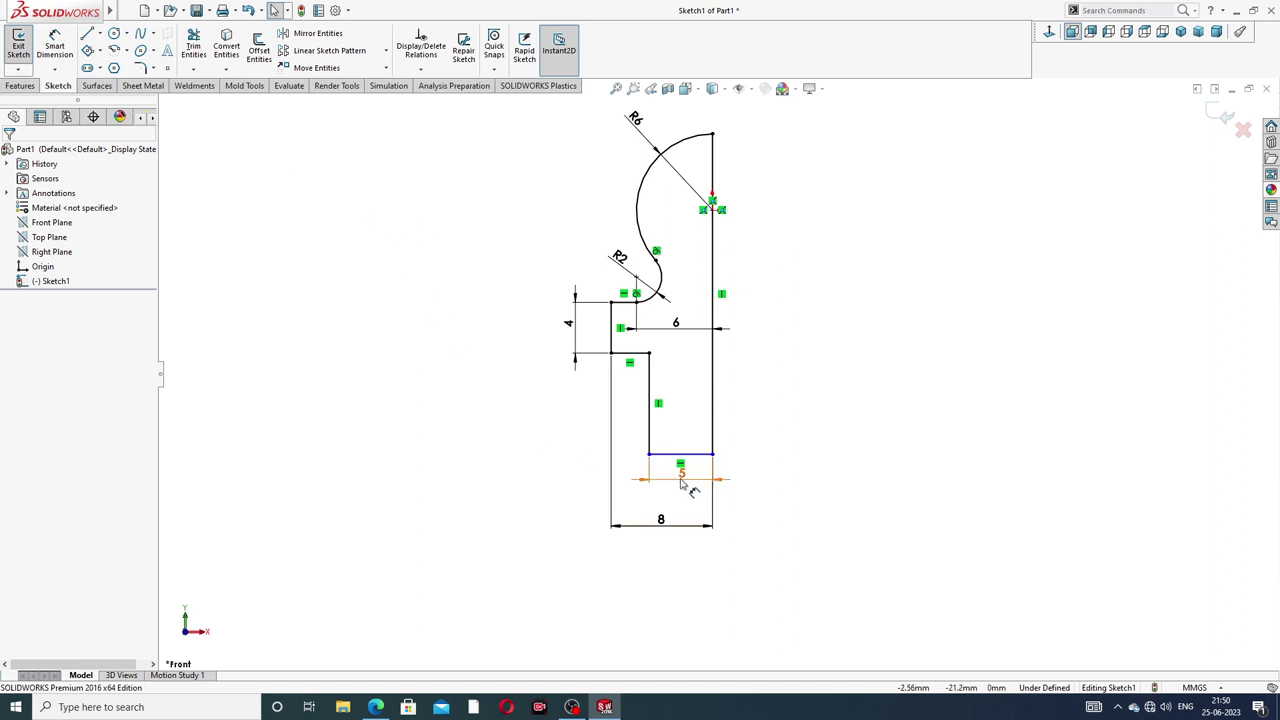
click(754, 413)
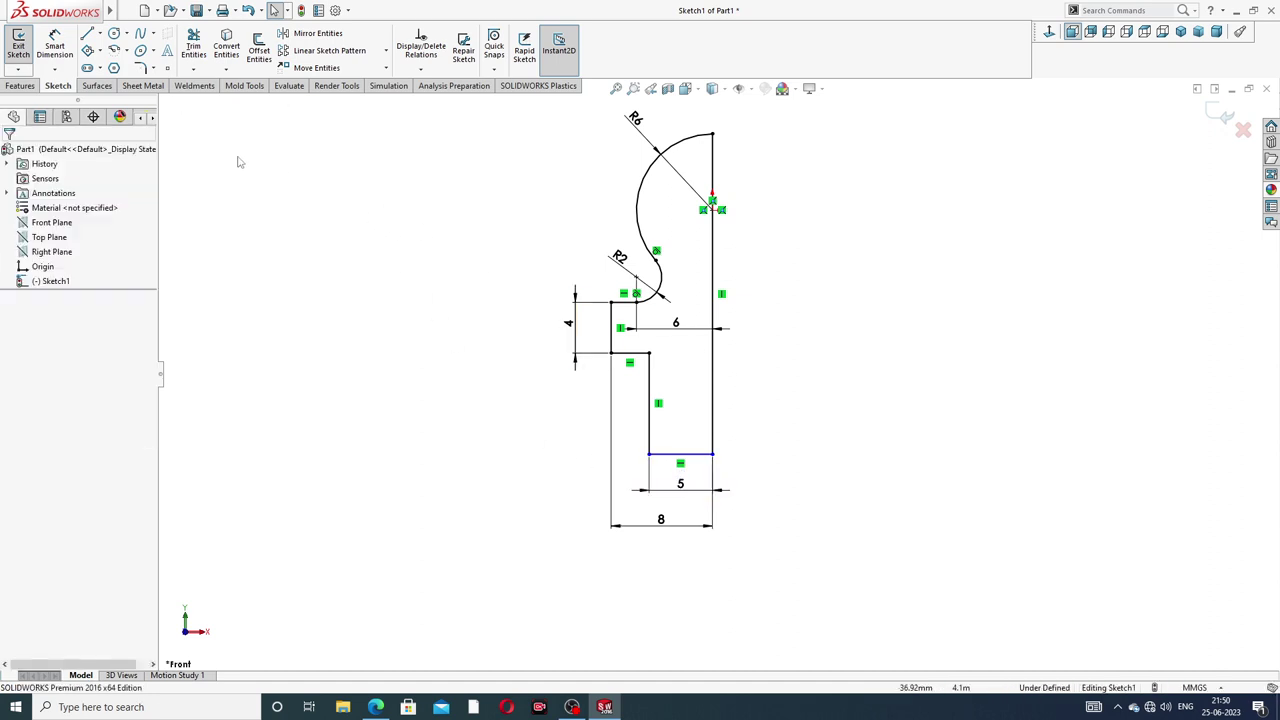
click(24, 86)
- Revolve the profile 360° about its right vertical line into the solid Revolve1
click(64, 50)
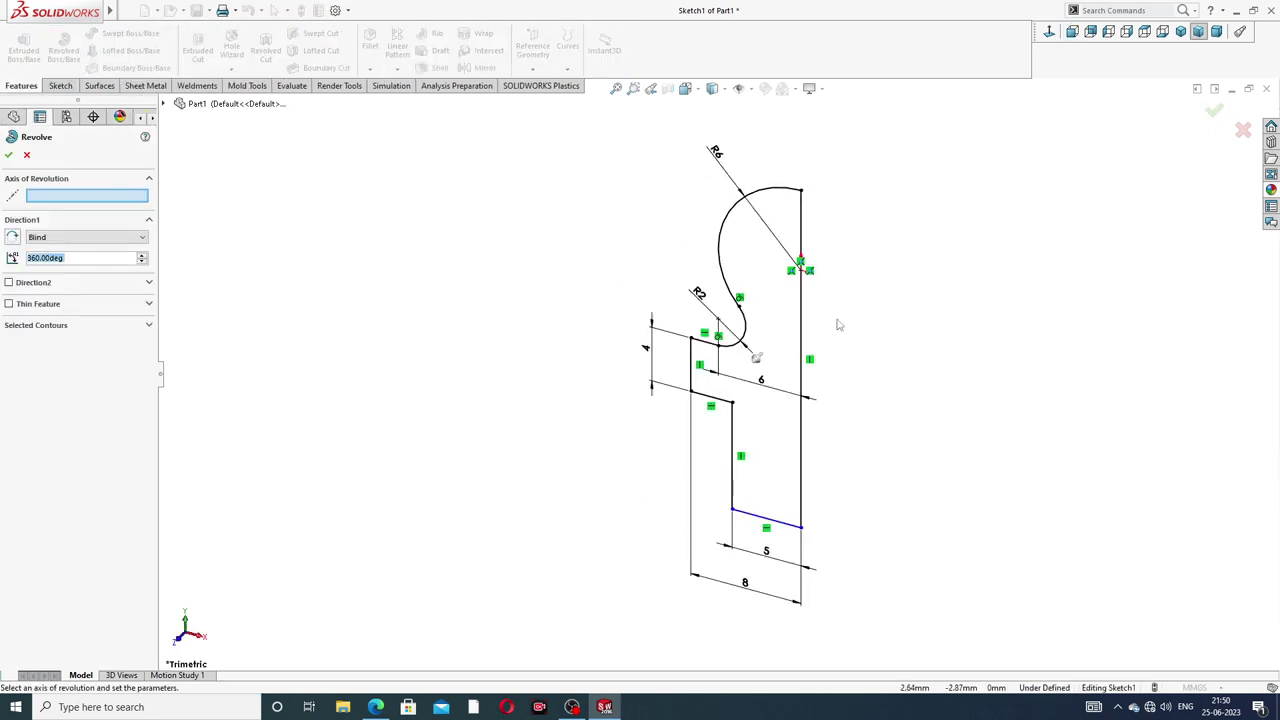
click(807, 315)
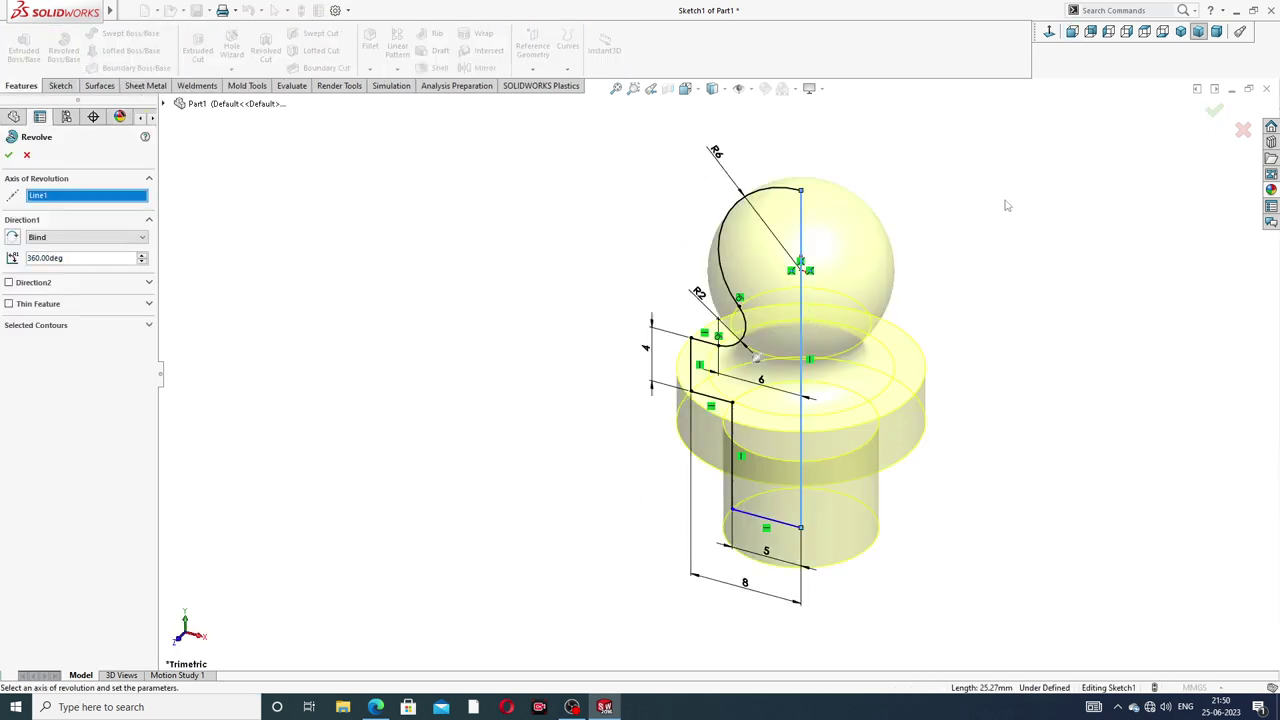
click(1213, 112)
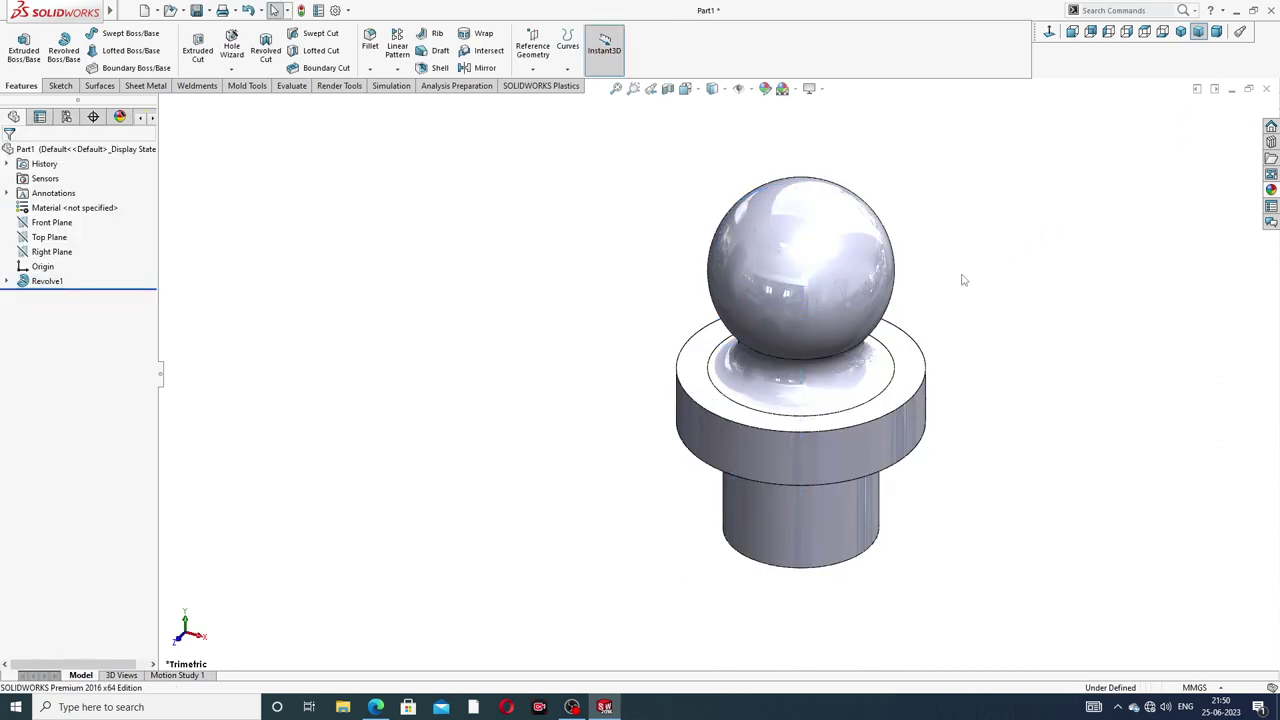
mouse_move(979, 259)
middle_down()
mouse_move(960, 252)
mouse_move(930, 334)
middle_up()
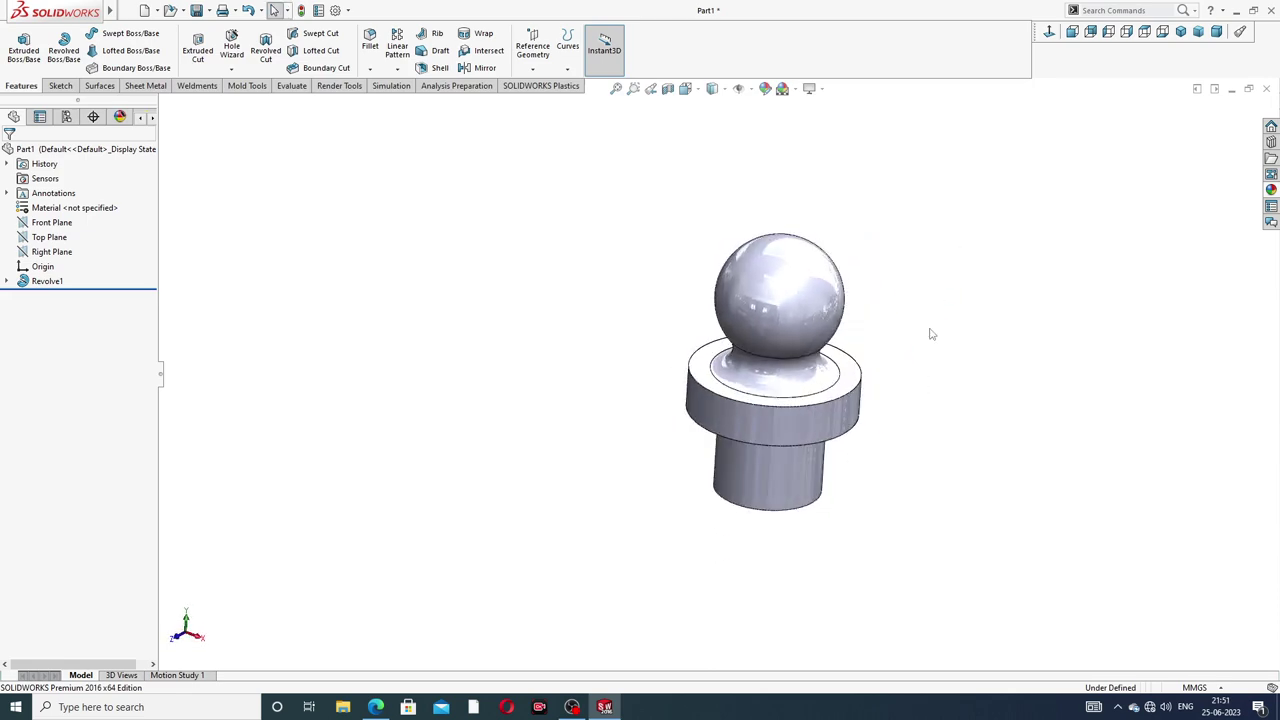
click(375, 707)
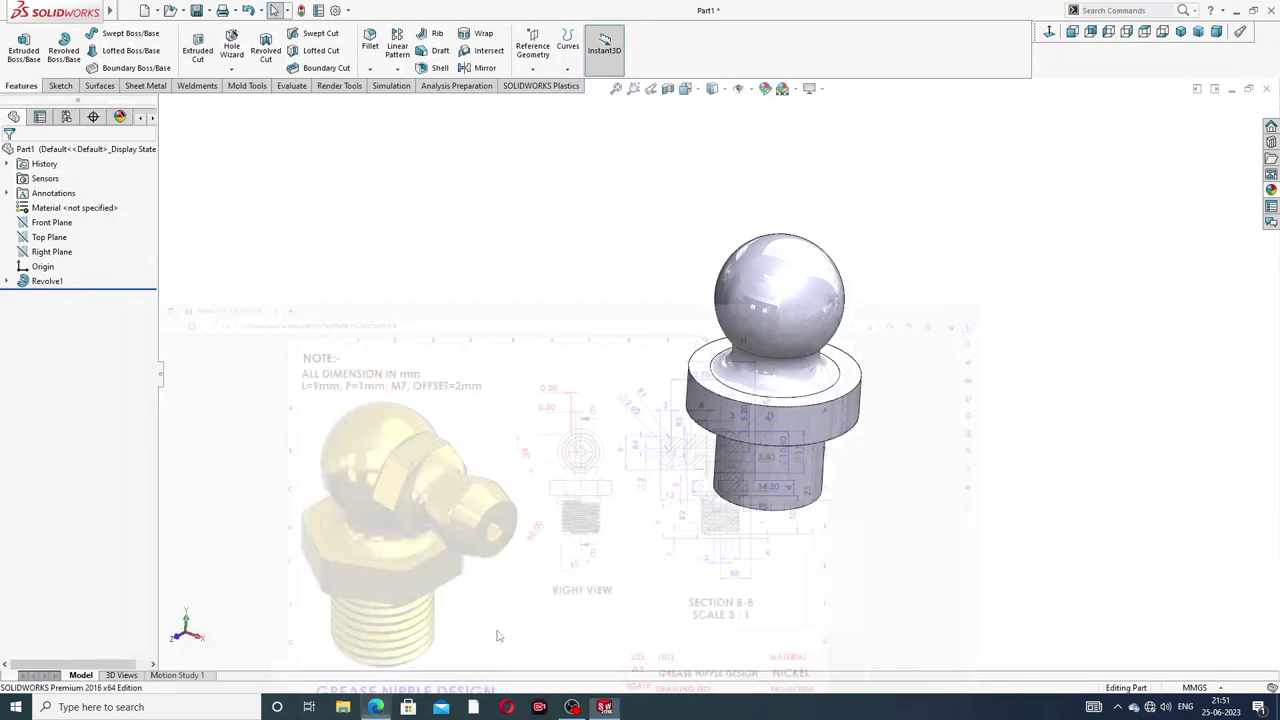
- Start a sketch on the flange's top face and draw a hexagon centred on the origin
click(857, 375)
click(903, 328)
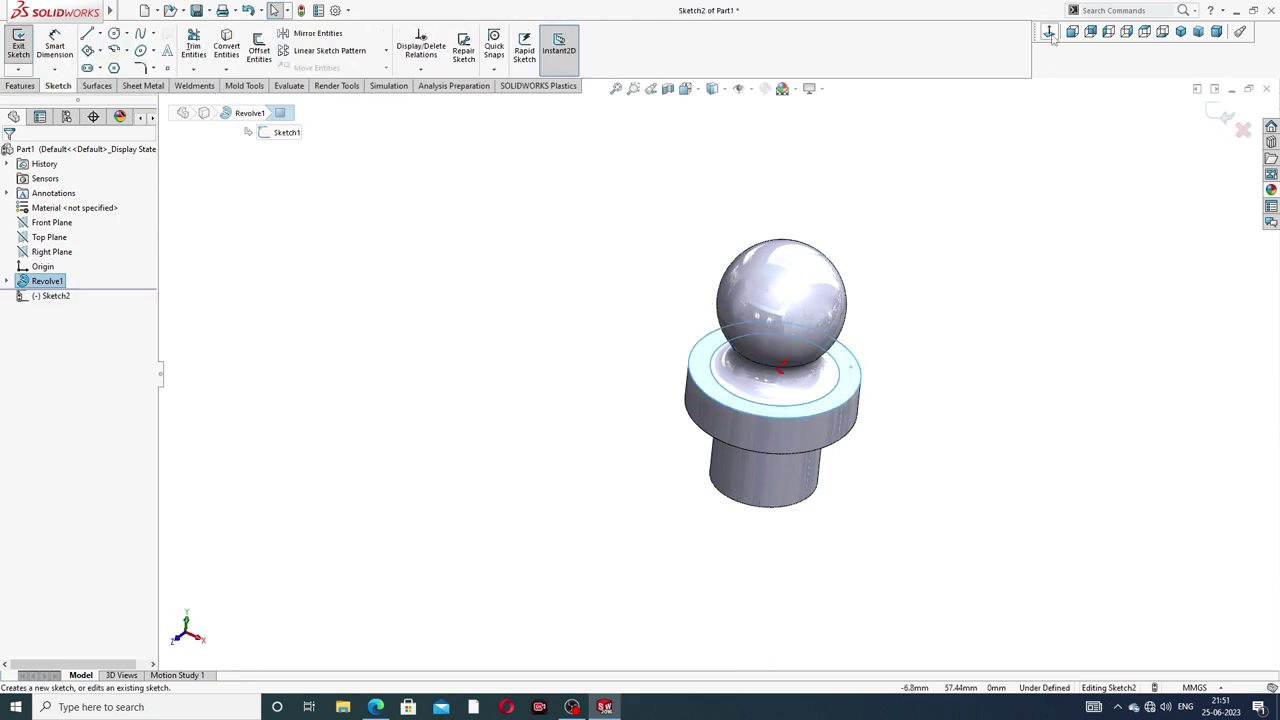
click(114, 68)
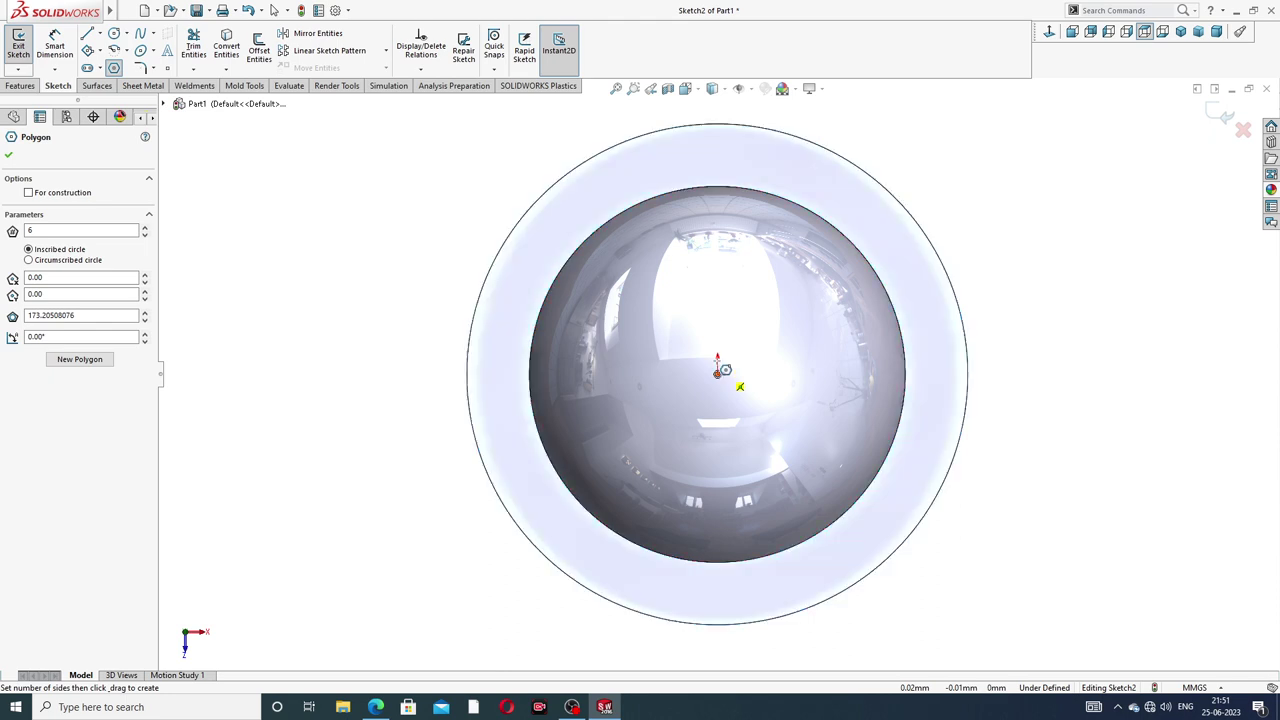
click(717, 370)
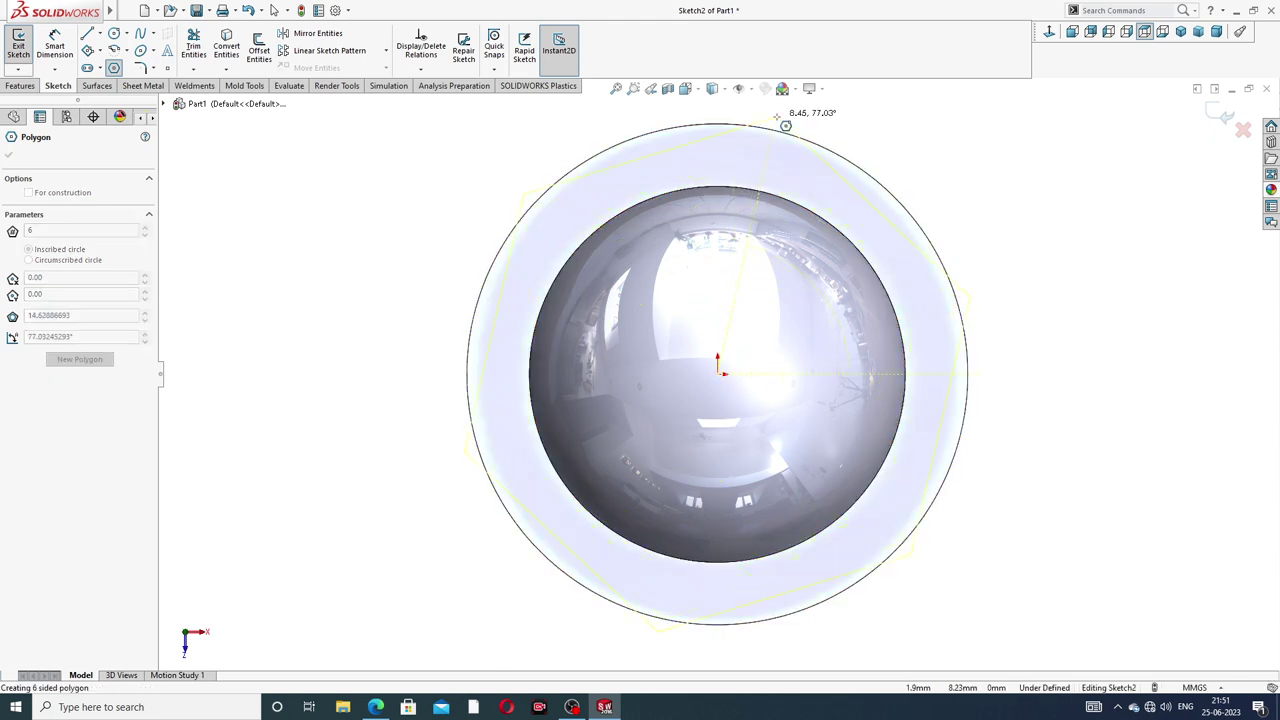
click(786, 125)
right_click(884, 103)
click(916, 150)
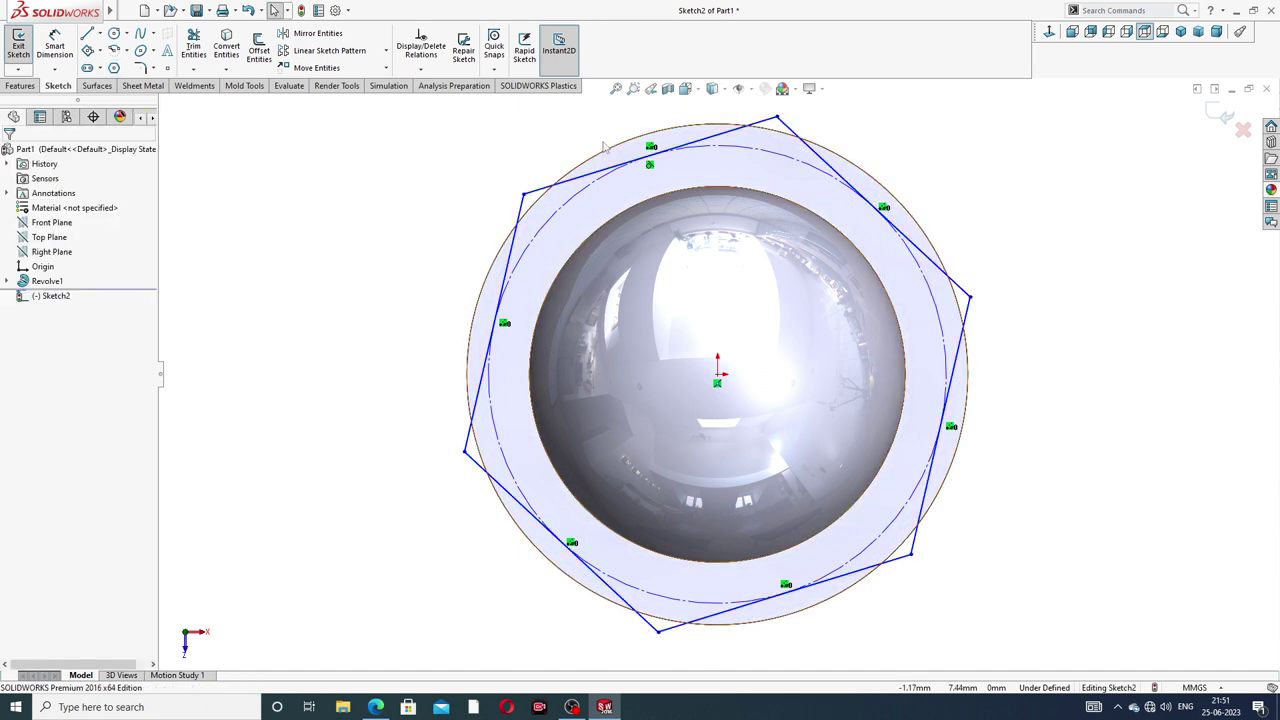
- Add a larger origin-centred circle around the hexagon and make the hexagon's left edge vertical
click(113, 33)
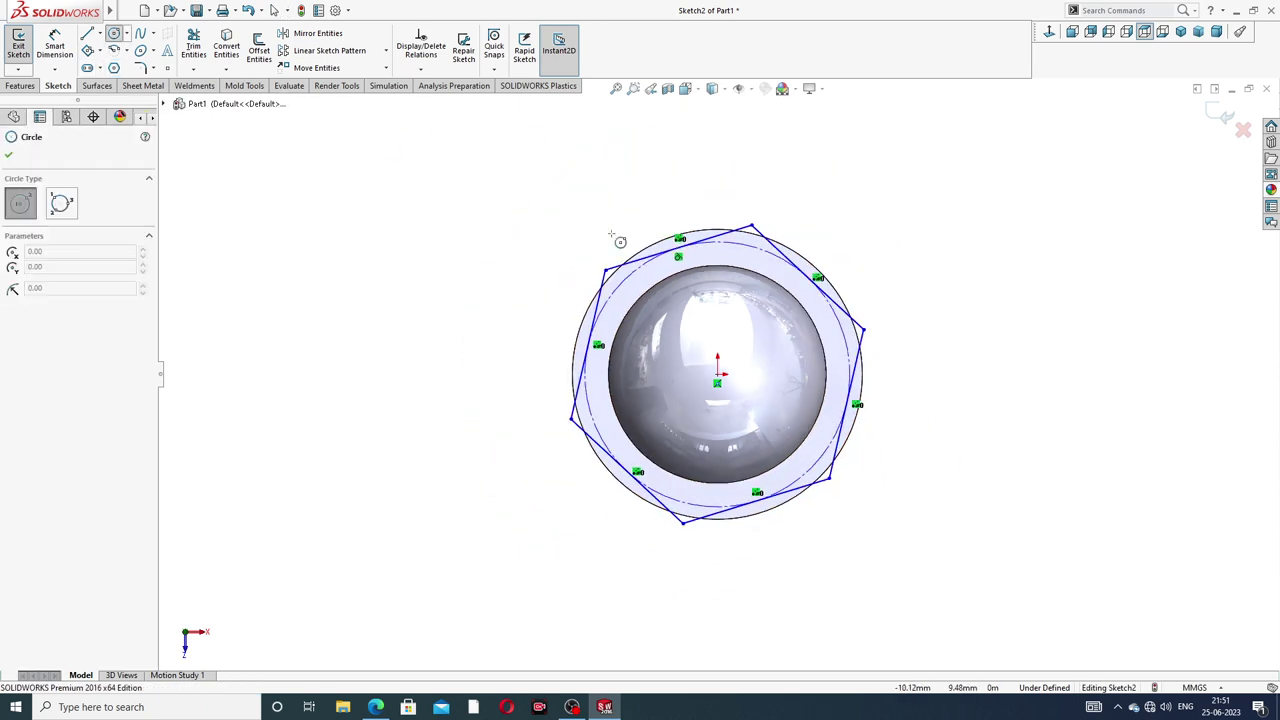
click(717, 375)
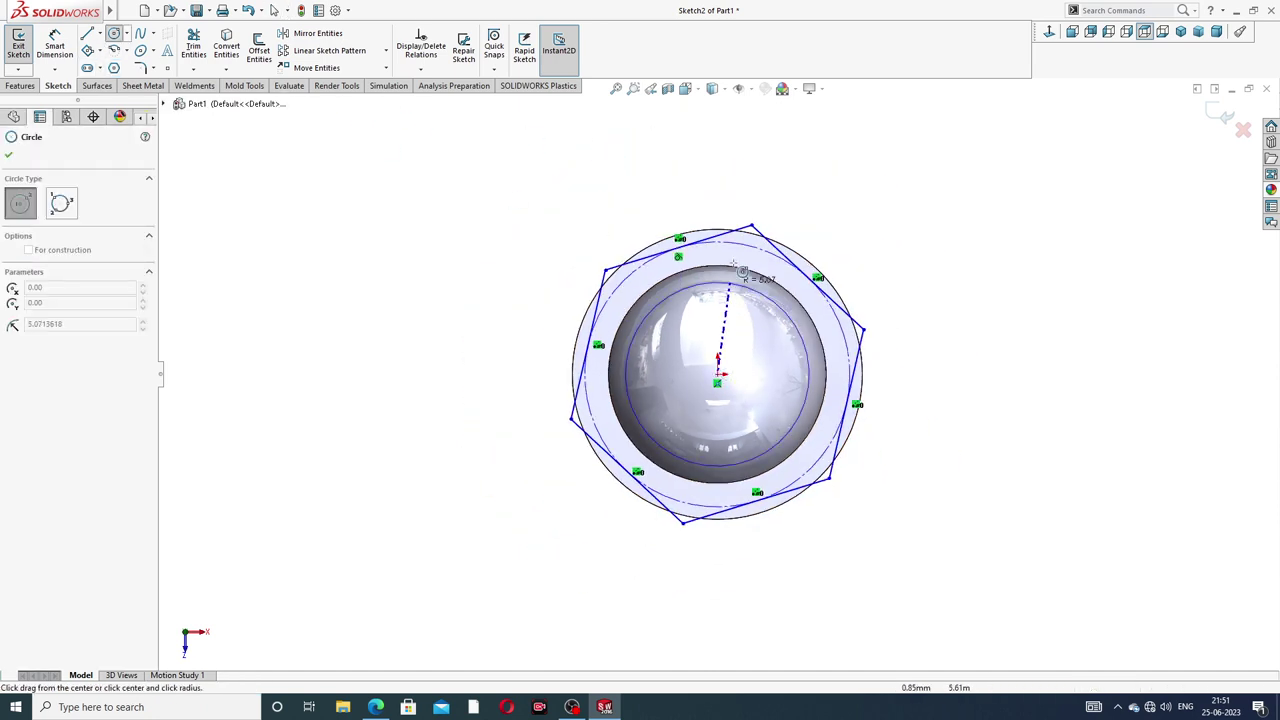
click(752, 203)
right_click(790, 176)
click(820, 190)
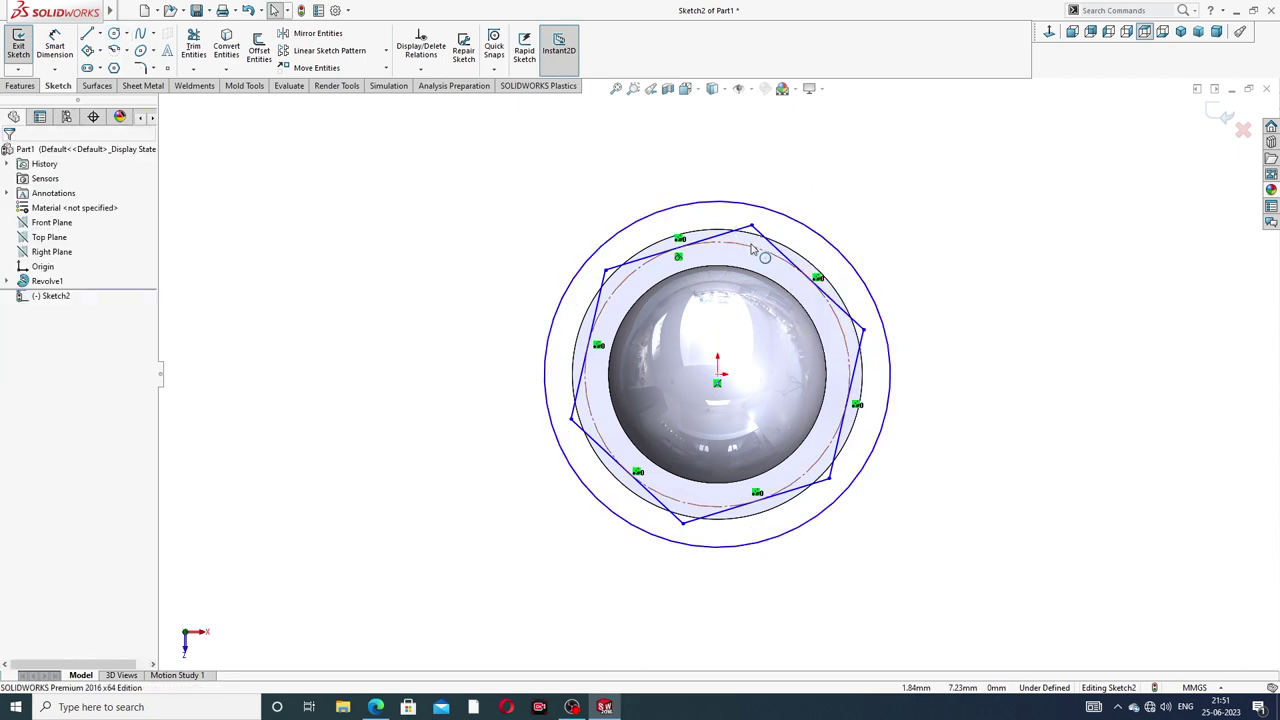
click(603, 285)
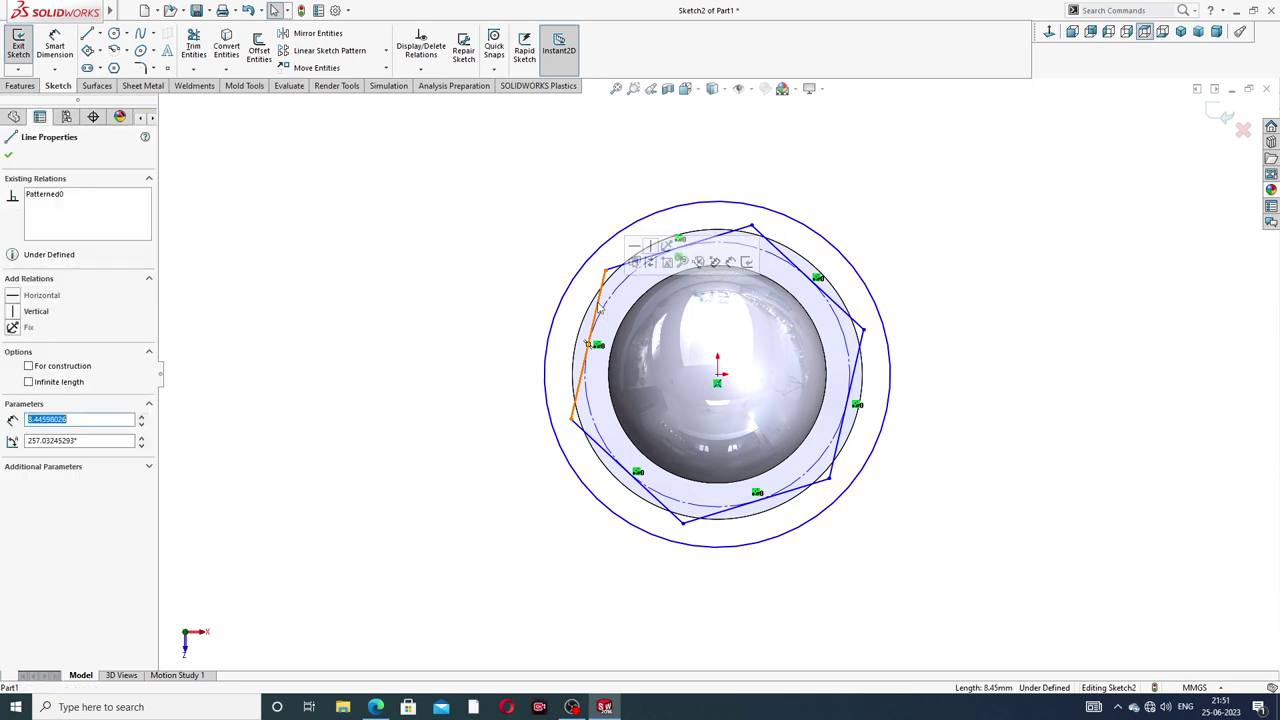
click(650, 246)
click(868, 216)
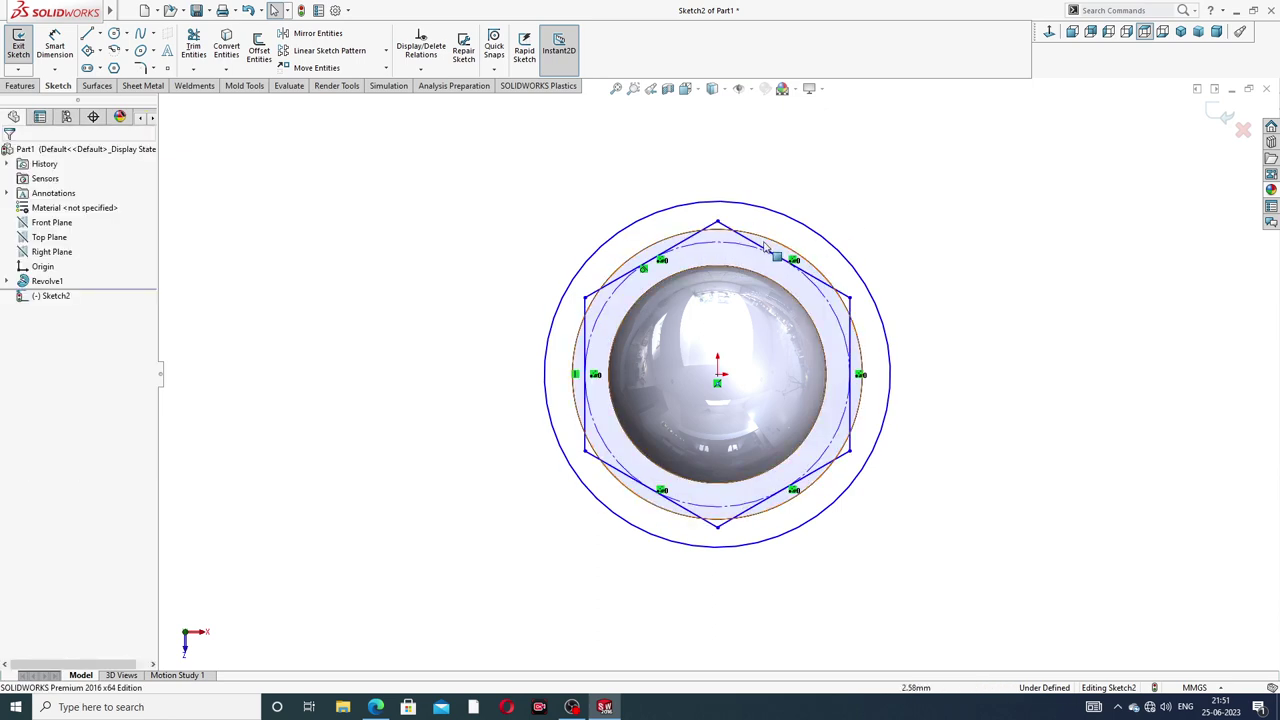
click(55, 46)
- Dimension the hexagon's width across the flats to 14.3 mm
click(586, 298)
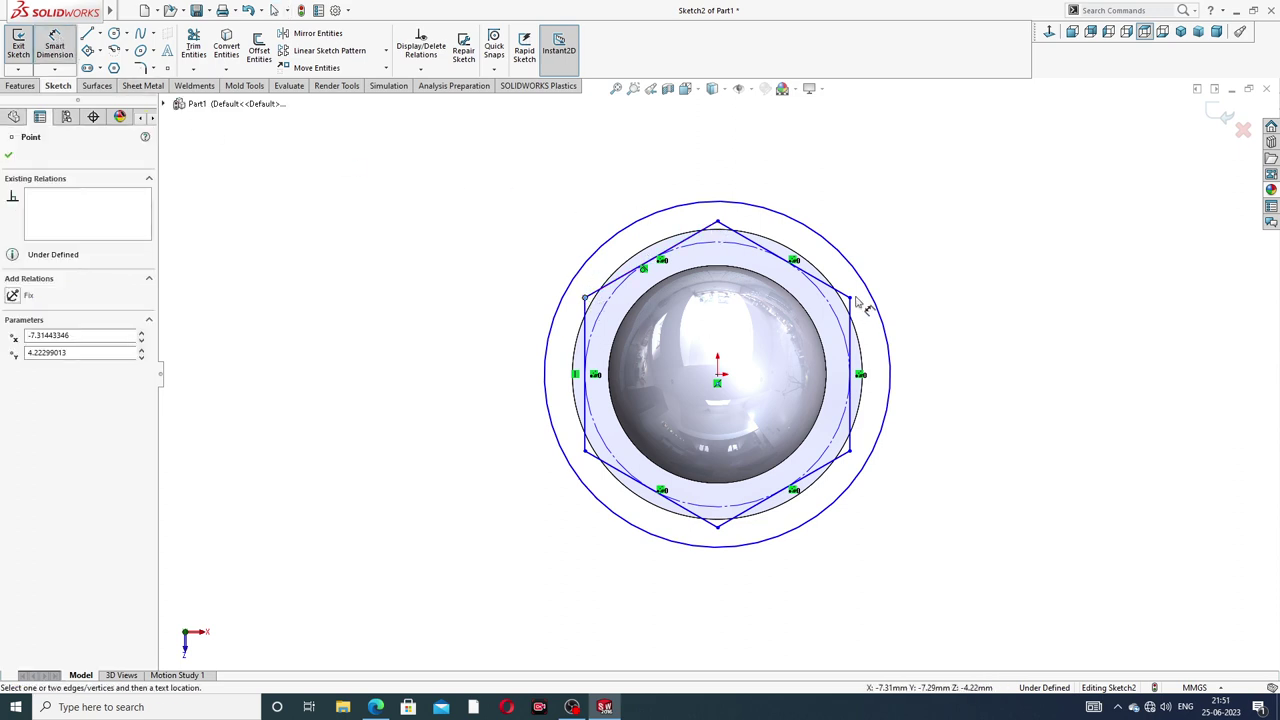
click(851, 298)
click(735, 165)
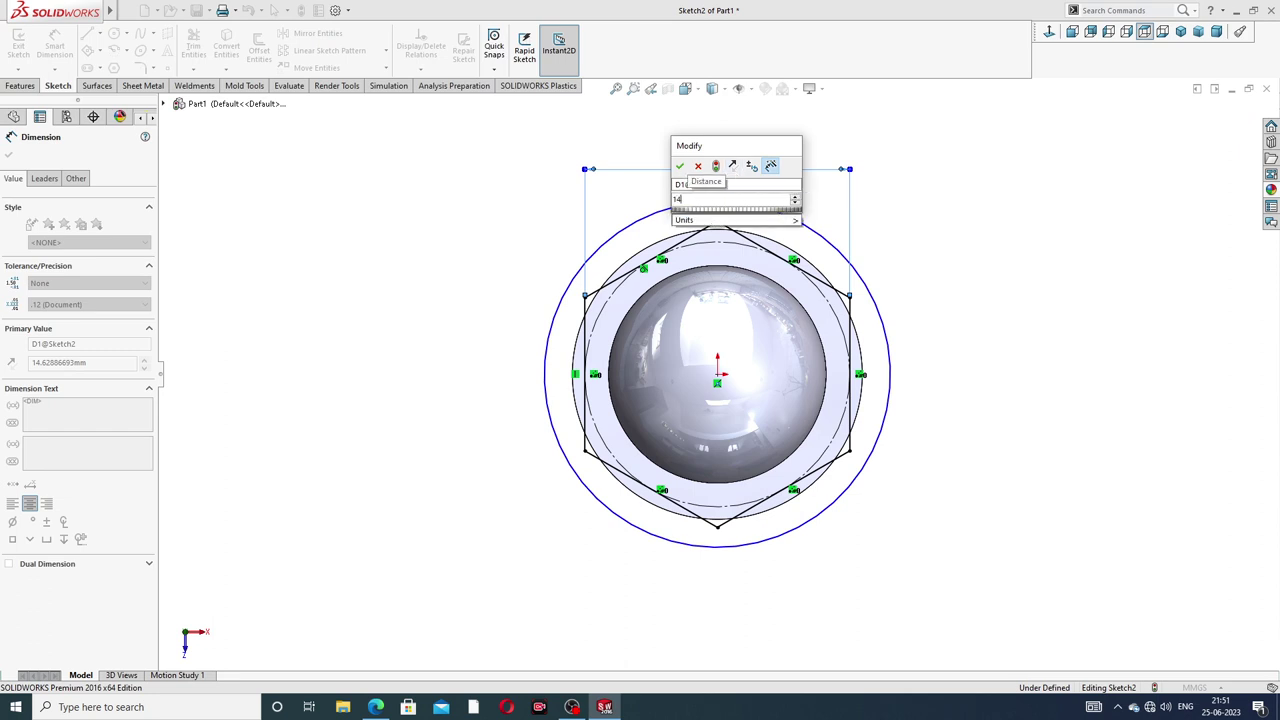
text(14.3)
key(Return)
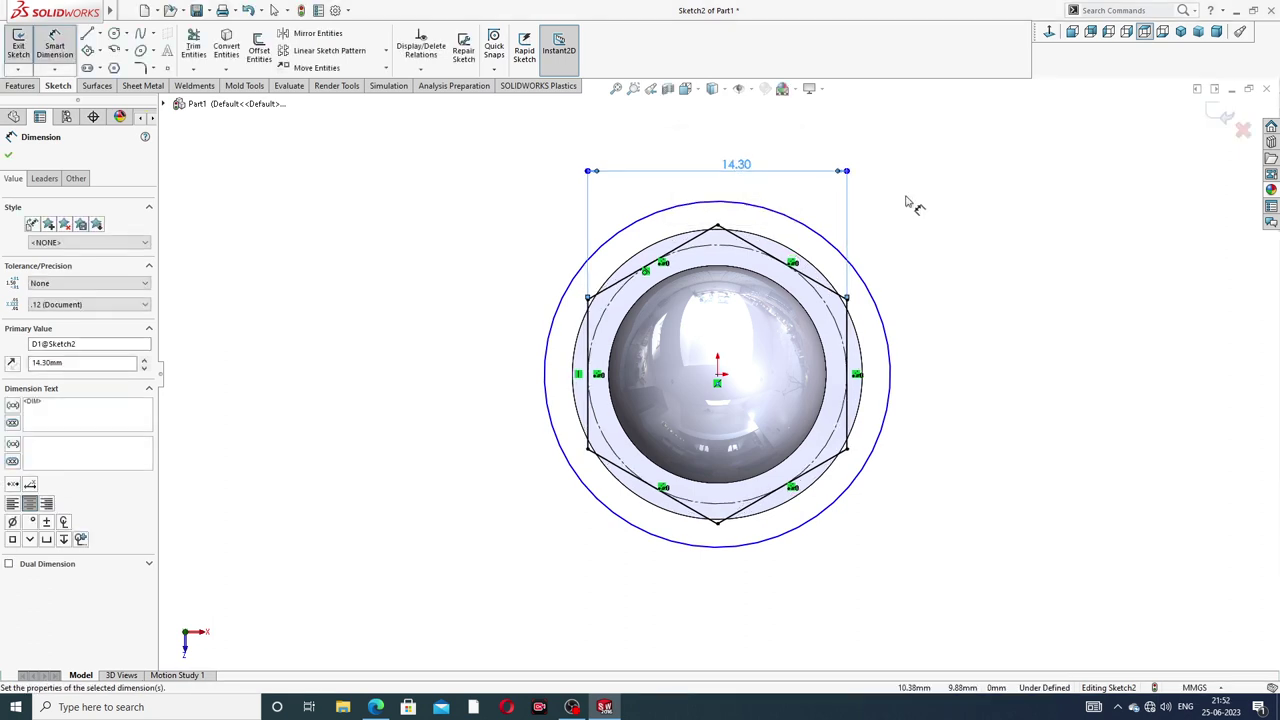
- Dimension the hexagon's outer circle to Ø18
click(908, 202)
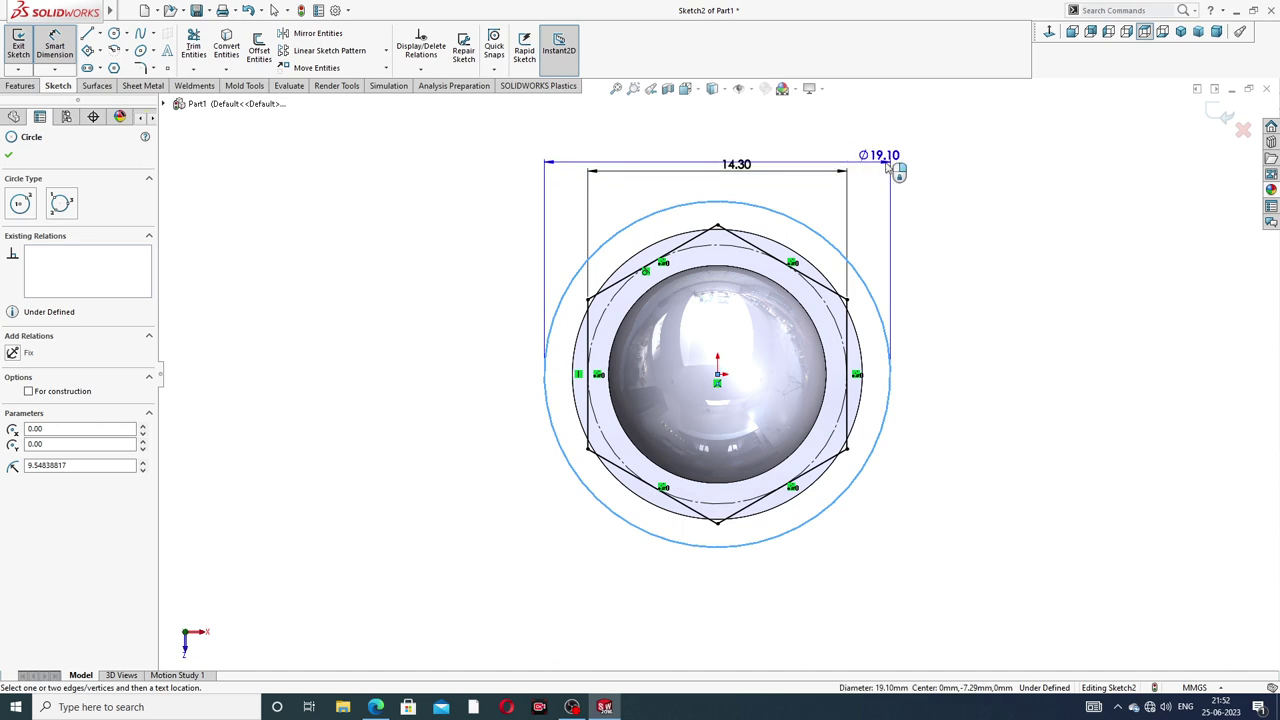
click(910, 184)
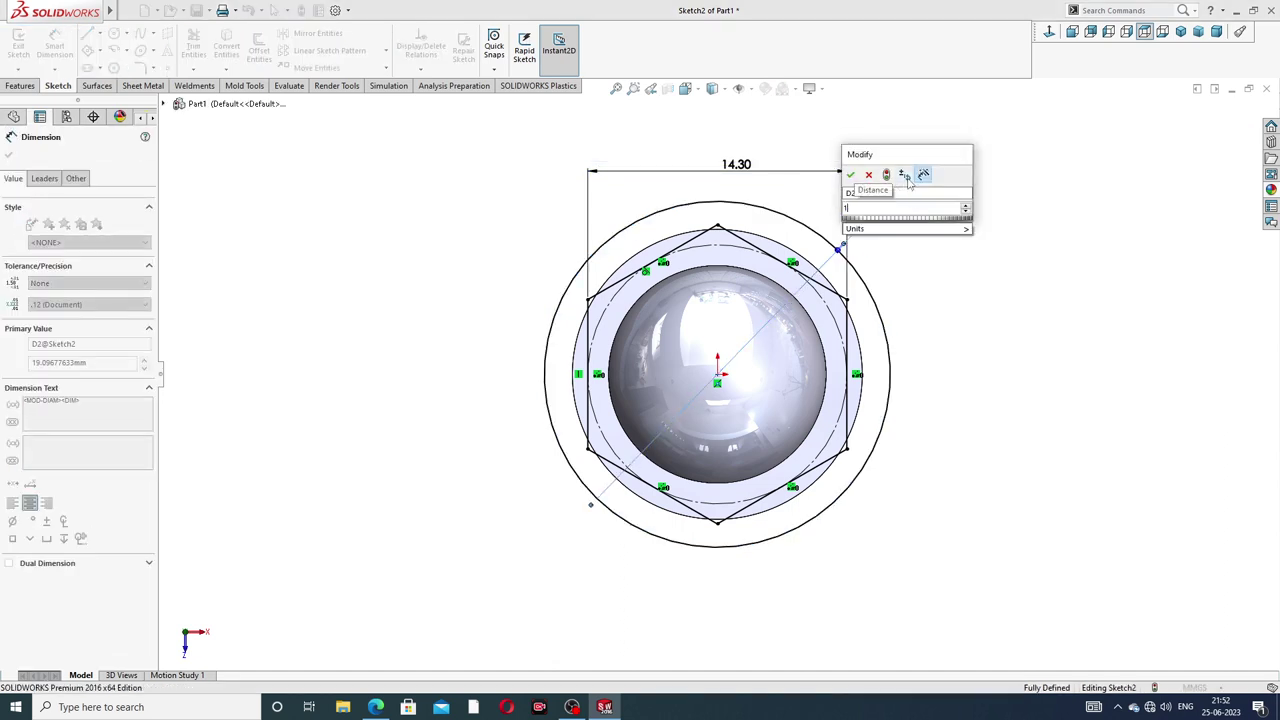
text(8)
key(Return)
- Stop dimensioning, fit the sketch to view, and confirm the 14.30 width stays unchanged
right_click(962, 220)
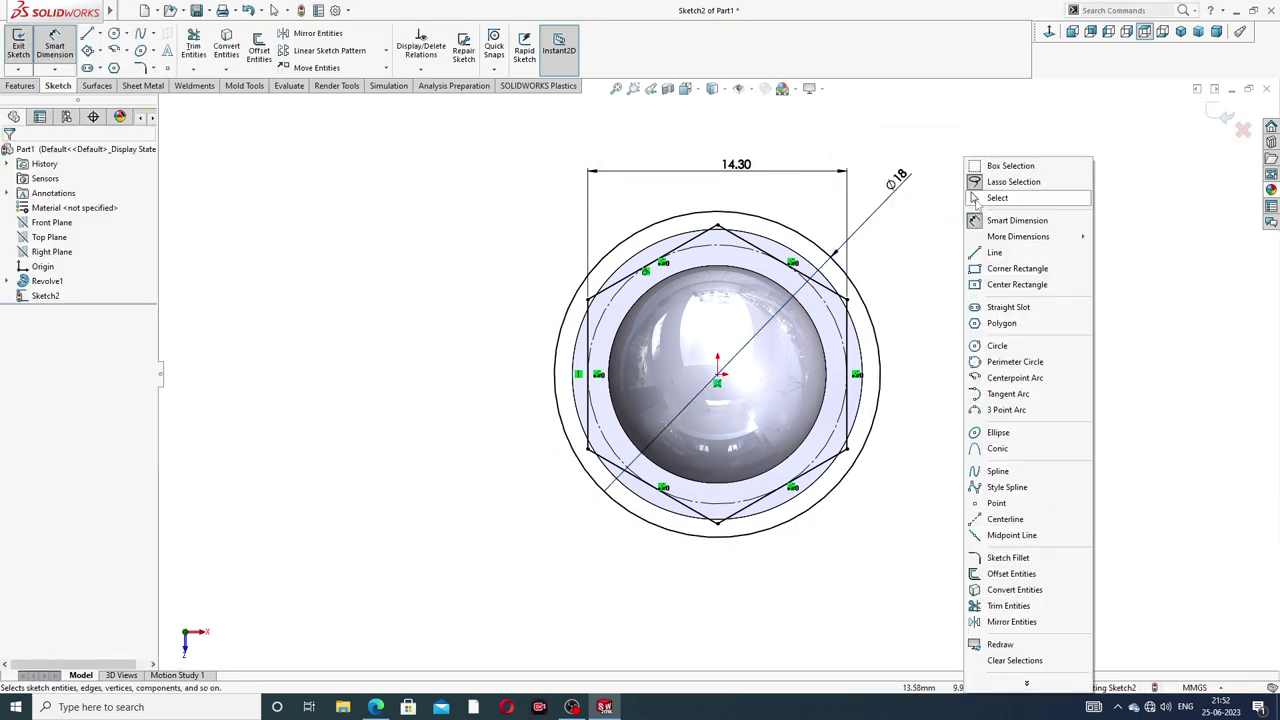
click(975, 199)
scroll(720, 252, down, 1)
scroll(720, 252, down, 2)
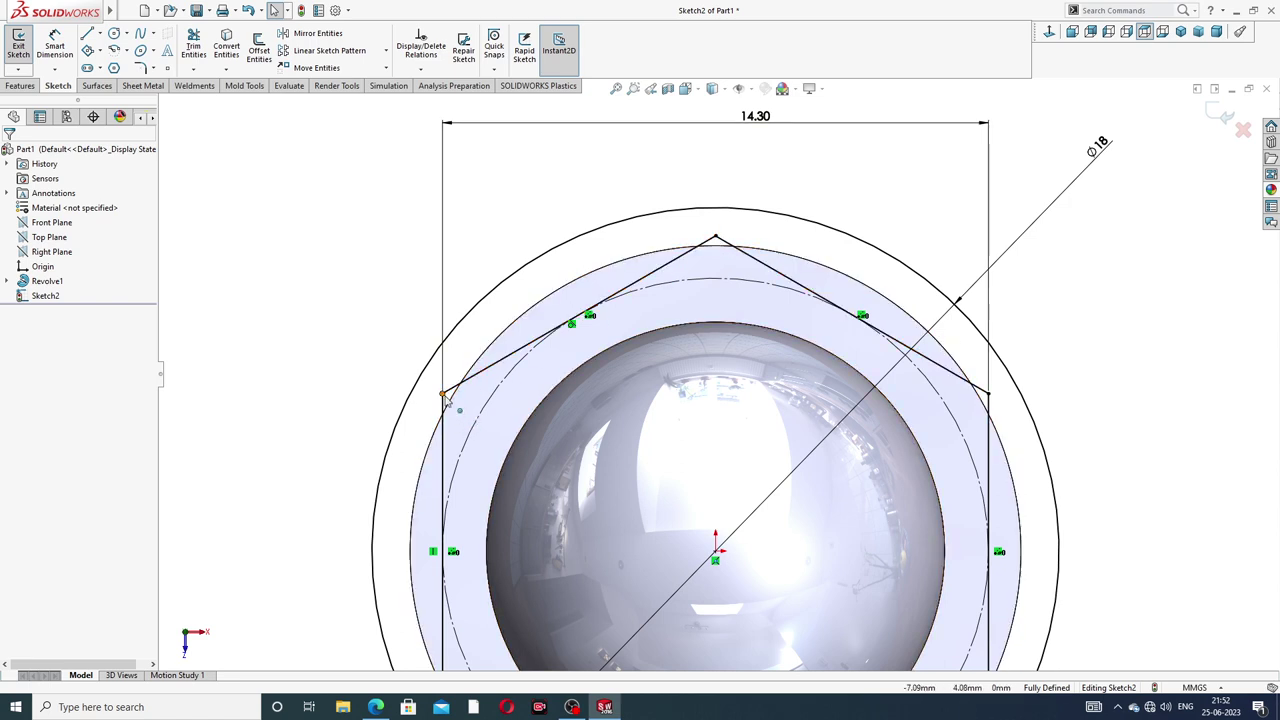
click(615, 305)
key(Escape)
key(f)
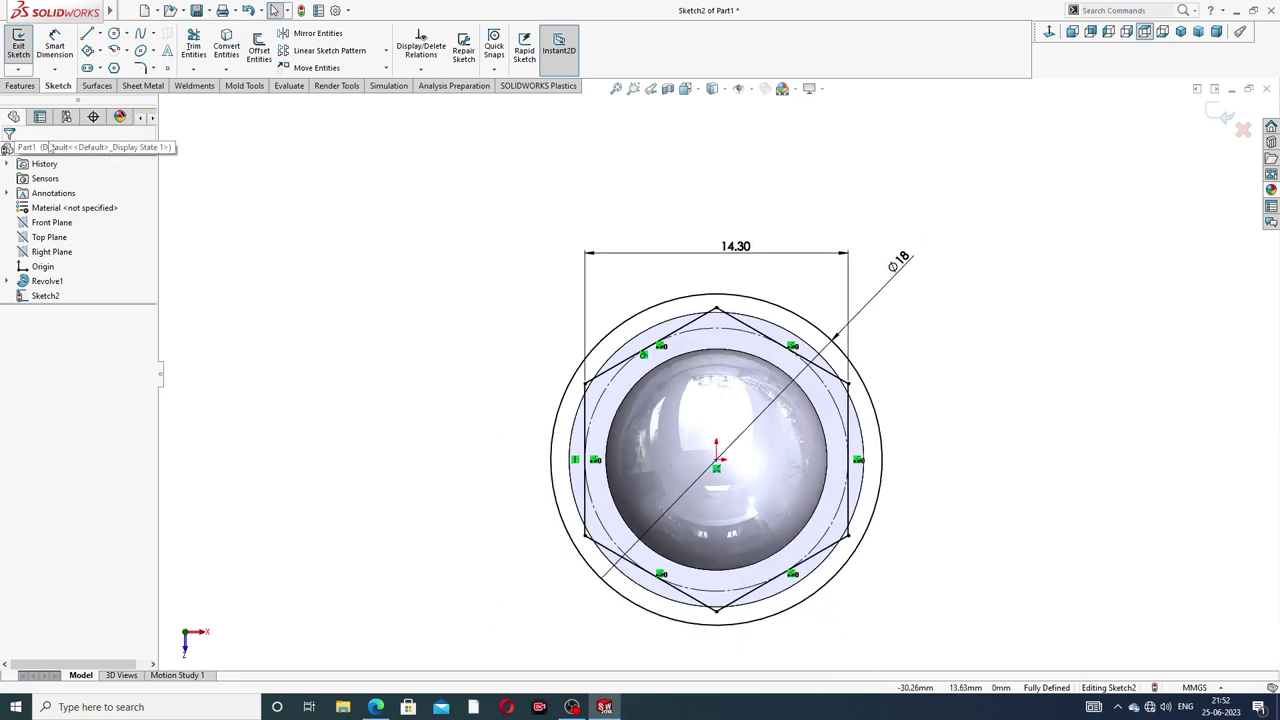
scroll(733, 280, down, 2)
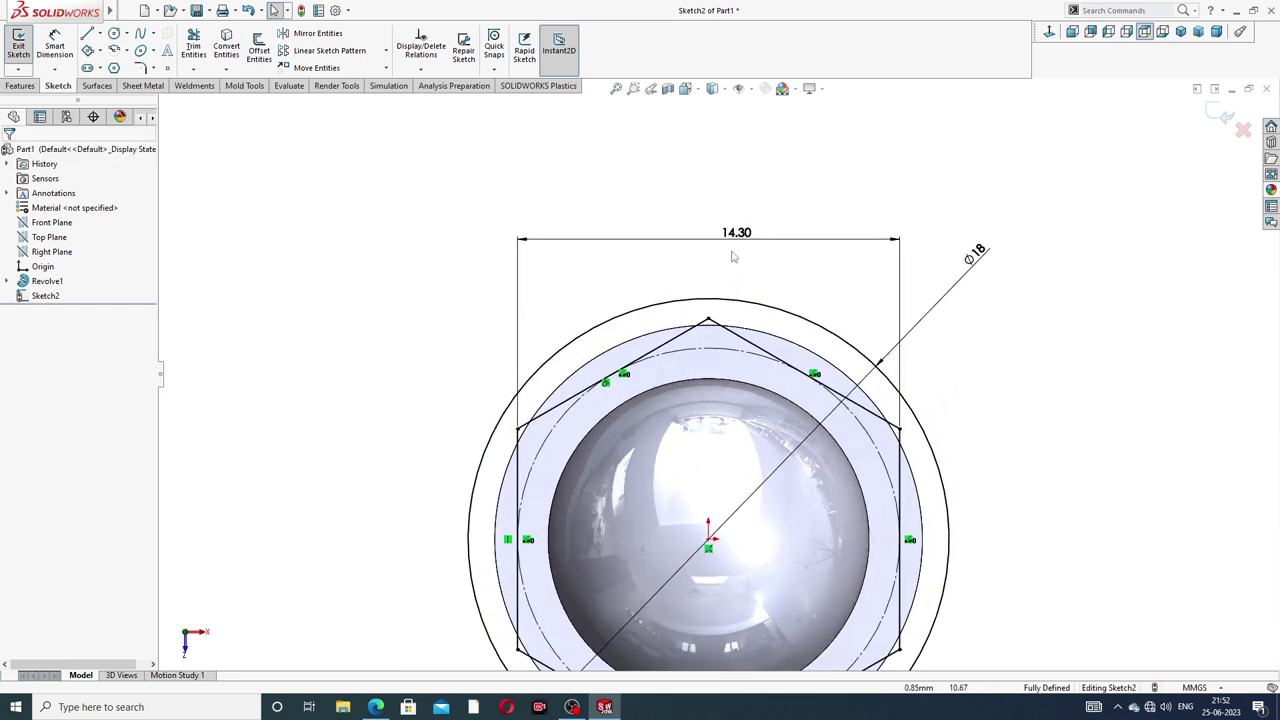
double_click(736, 232)
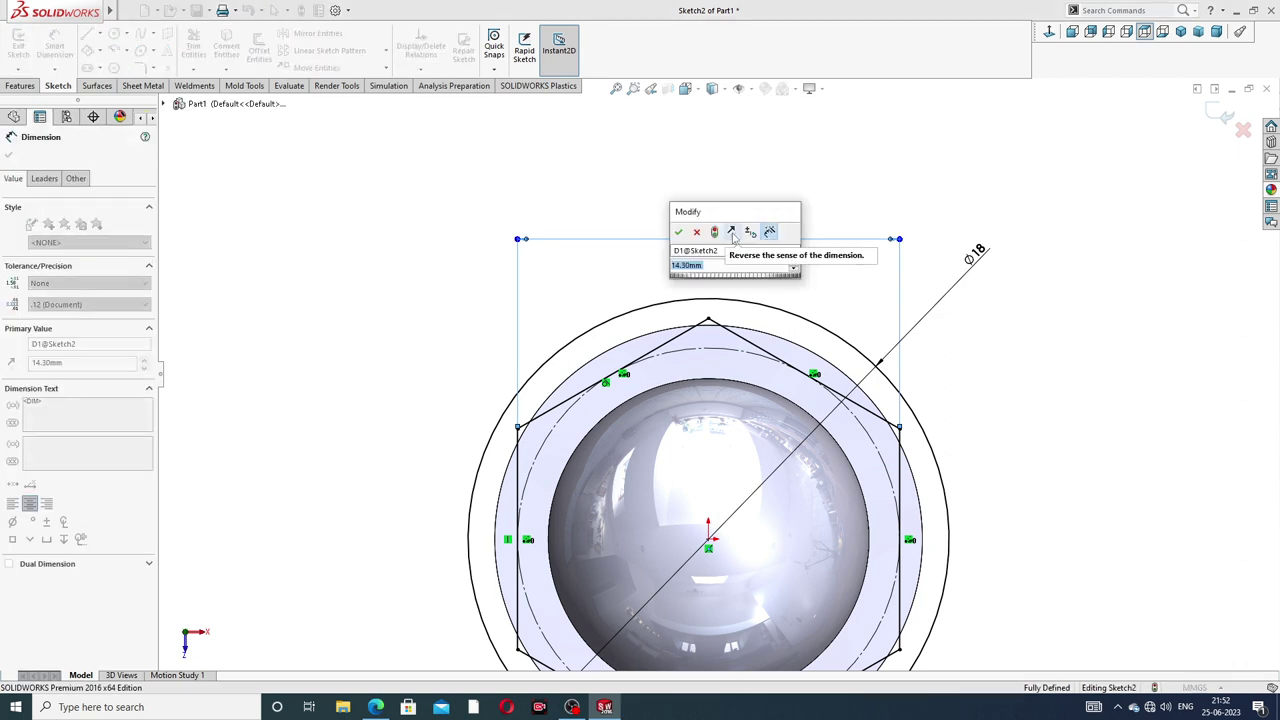
click(679, 233)
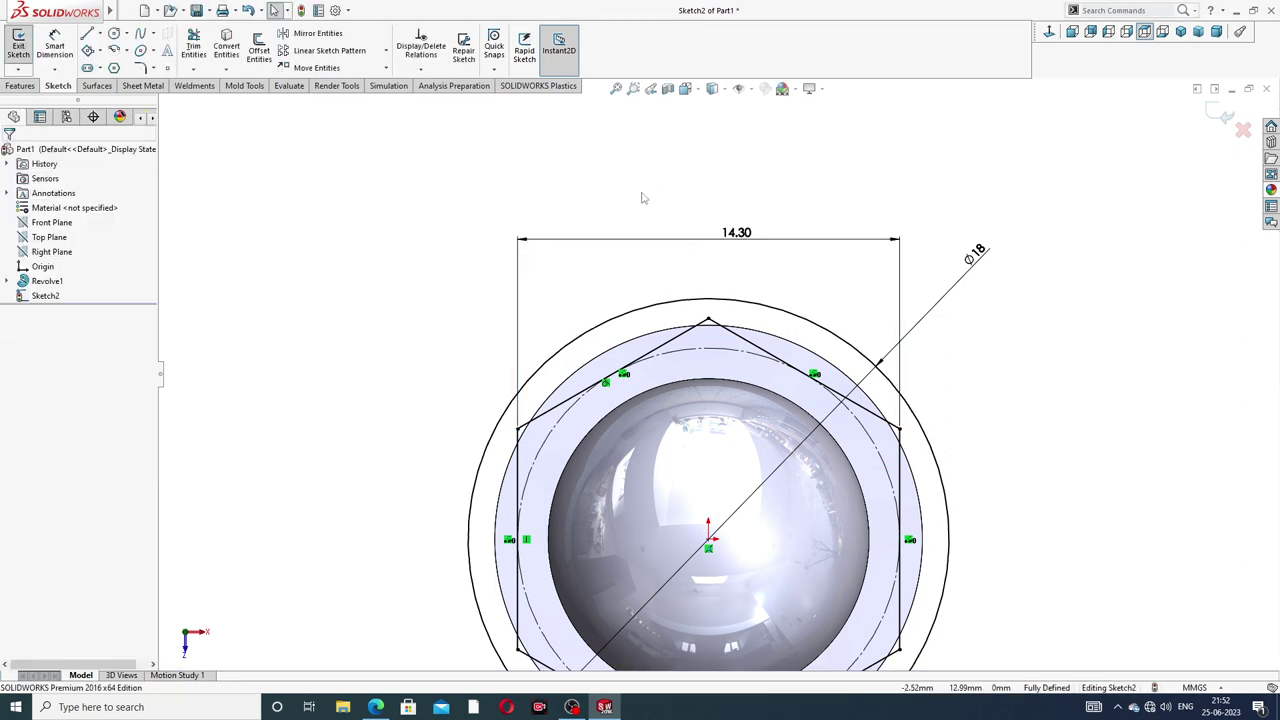
click(21, 86)
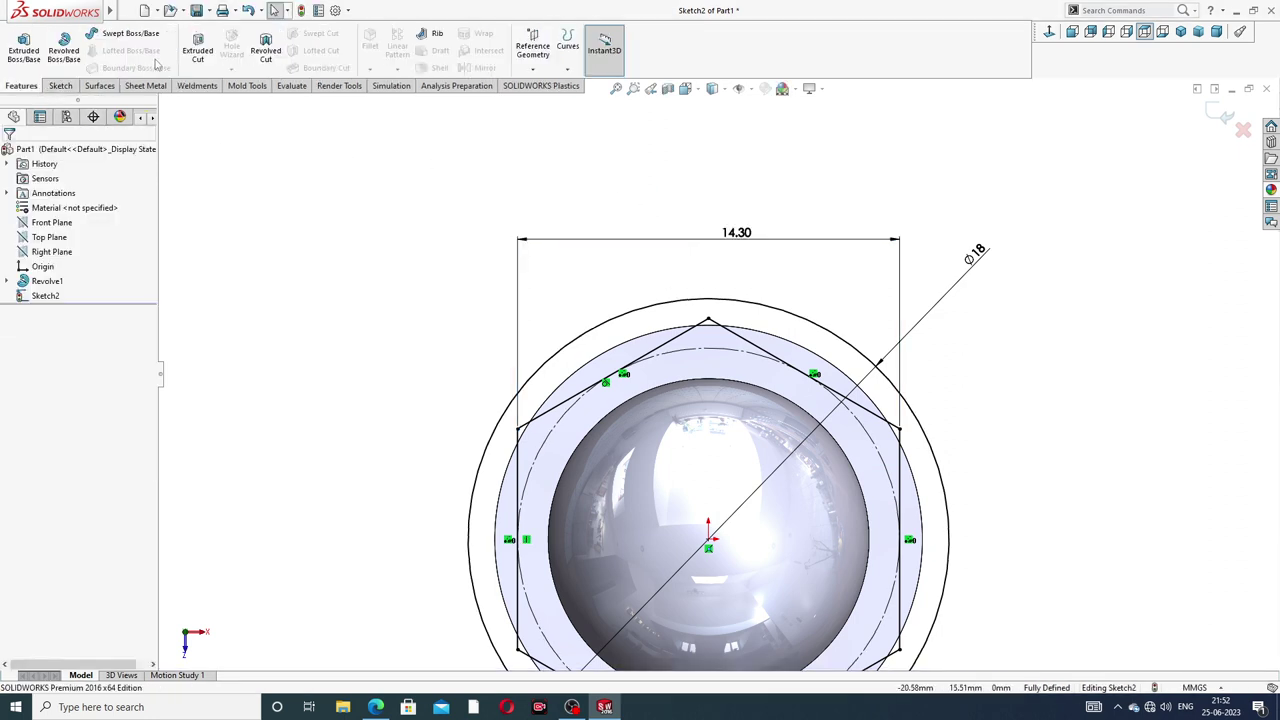
- Cut-extrude the hexagon sketch 5 mm deep (Blind) to shape the hex nut
click(197, 50)
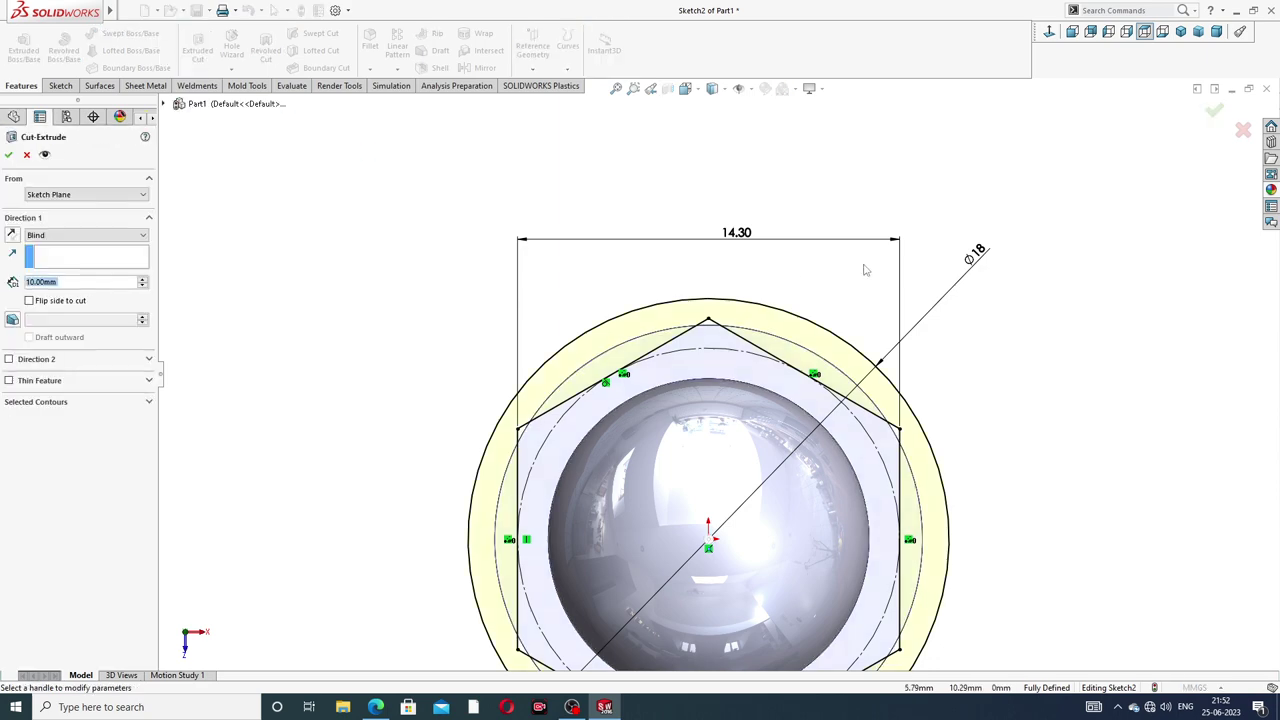
middle_drag(868, 277, 182, 318)
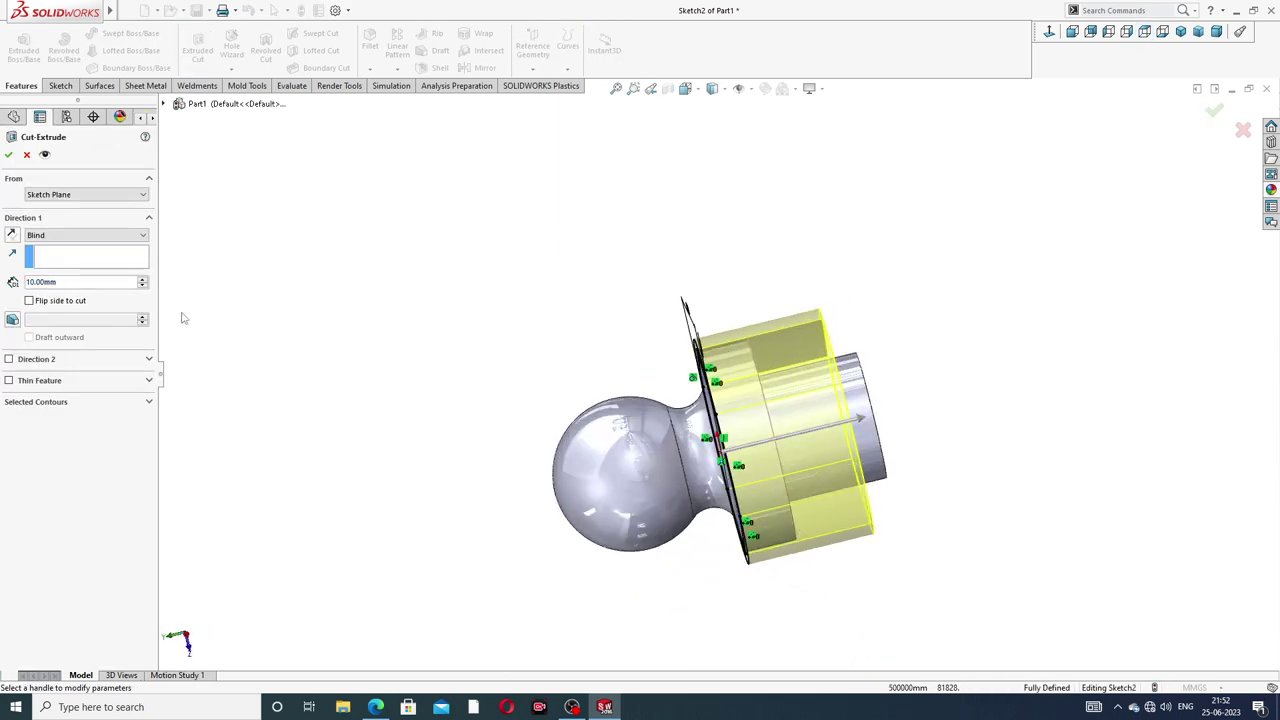
text(5)
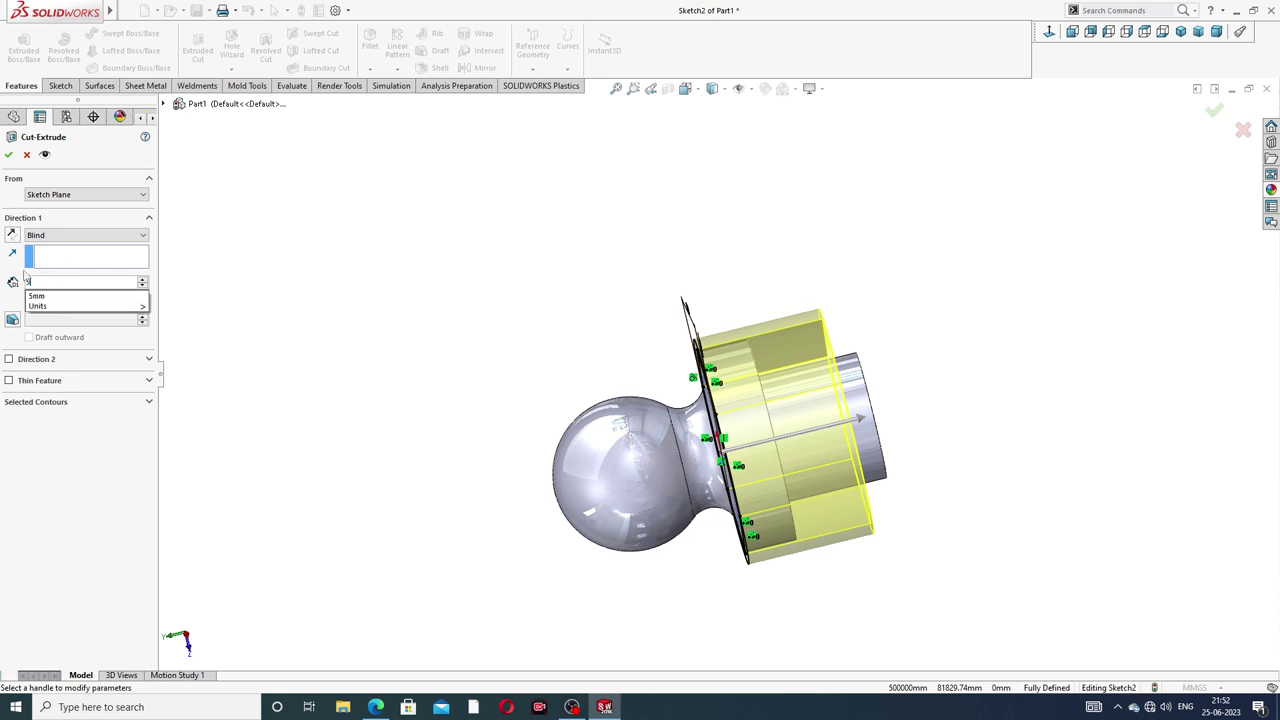
key(Return)
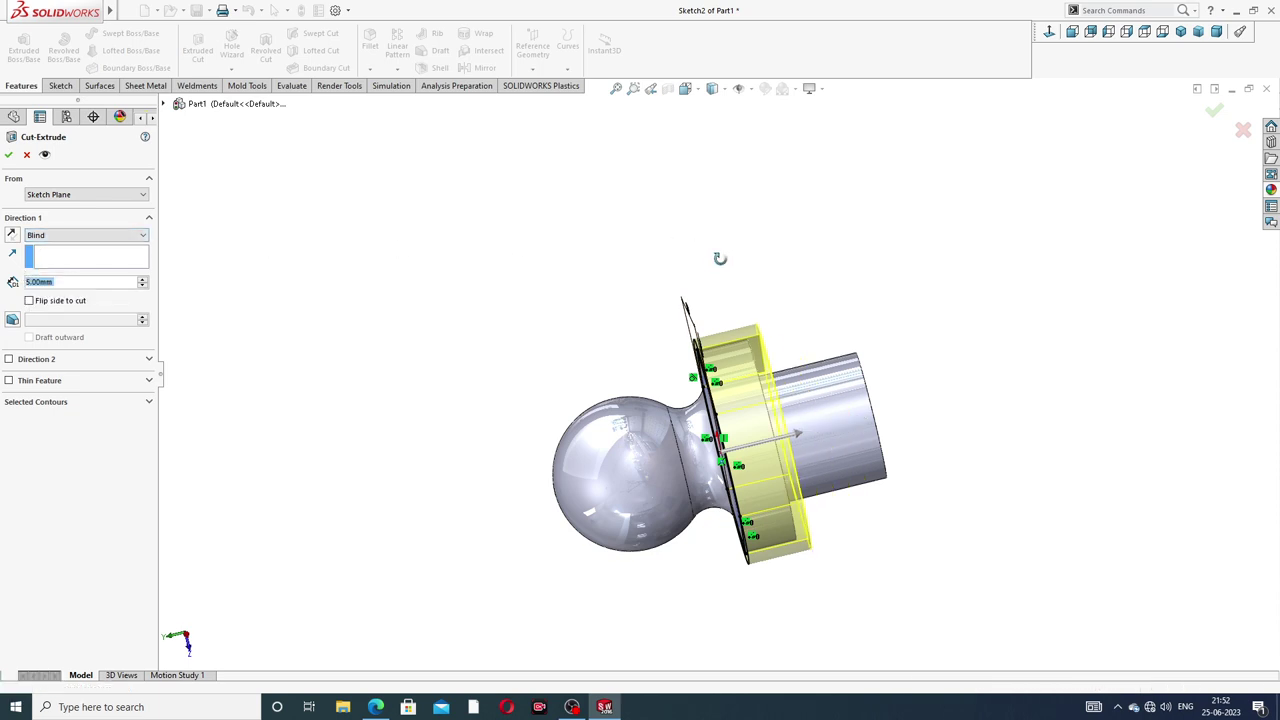
middle_drag(720, 257, 709, 296)
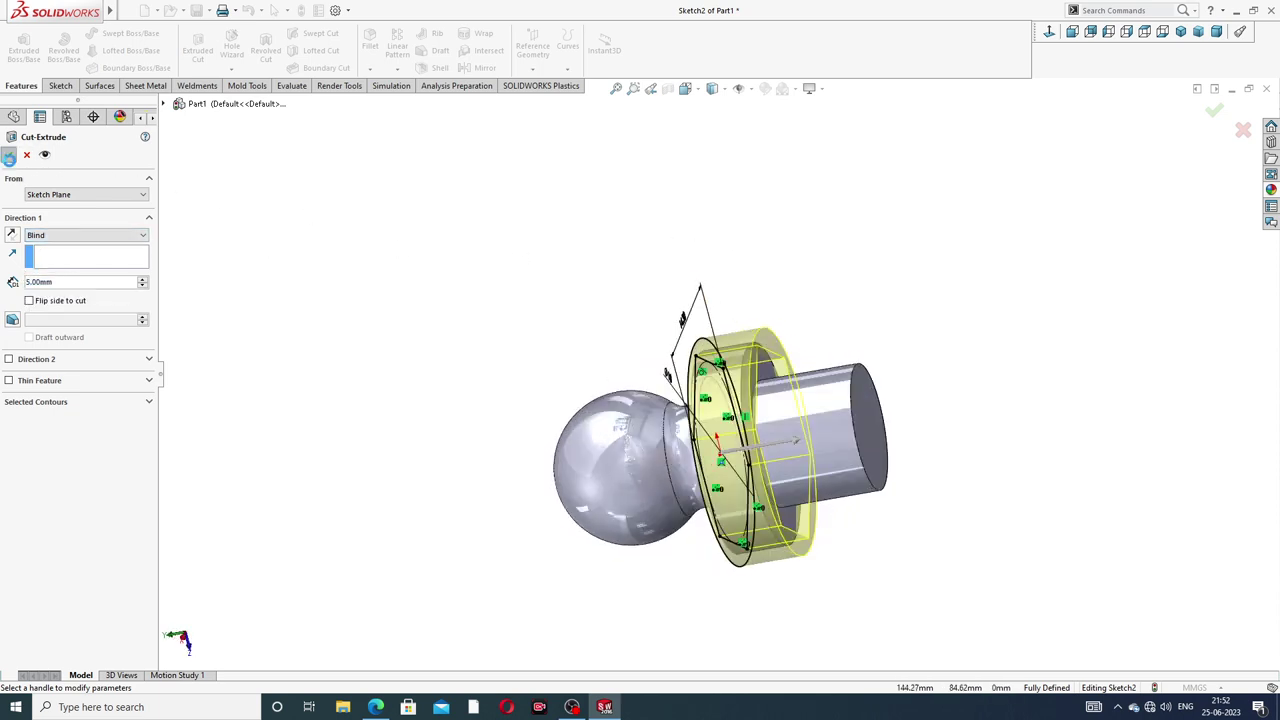
click(8, 157)
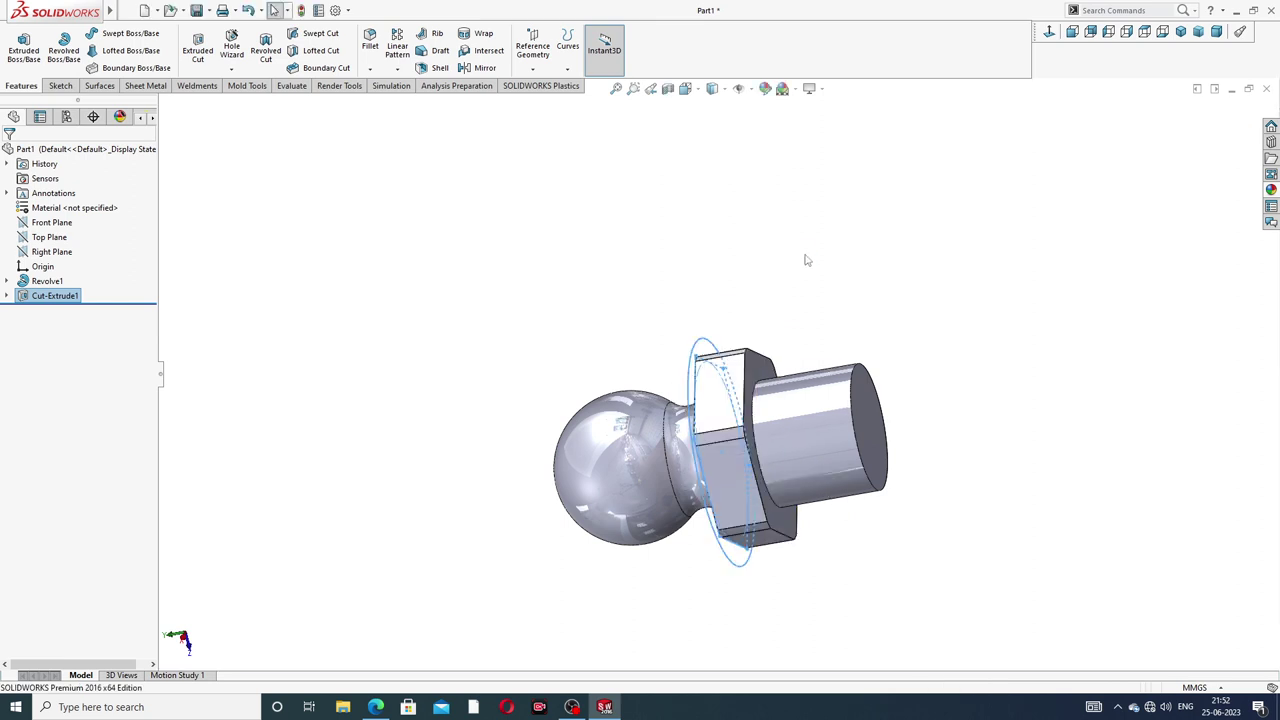
- Orbit the part to inspect the new hex body from several angles
click(903, 262)
mouse_move(893, 305)
middle_down()
mouse_move(1023, 186)
mouse_move(977, 191)
middle_up()
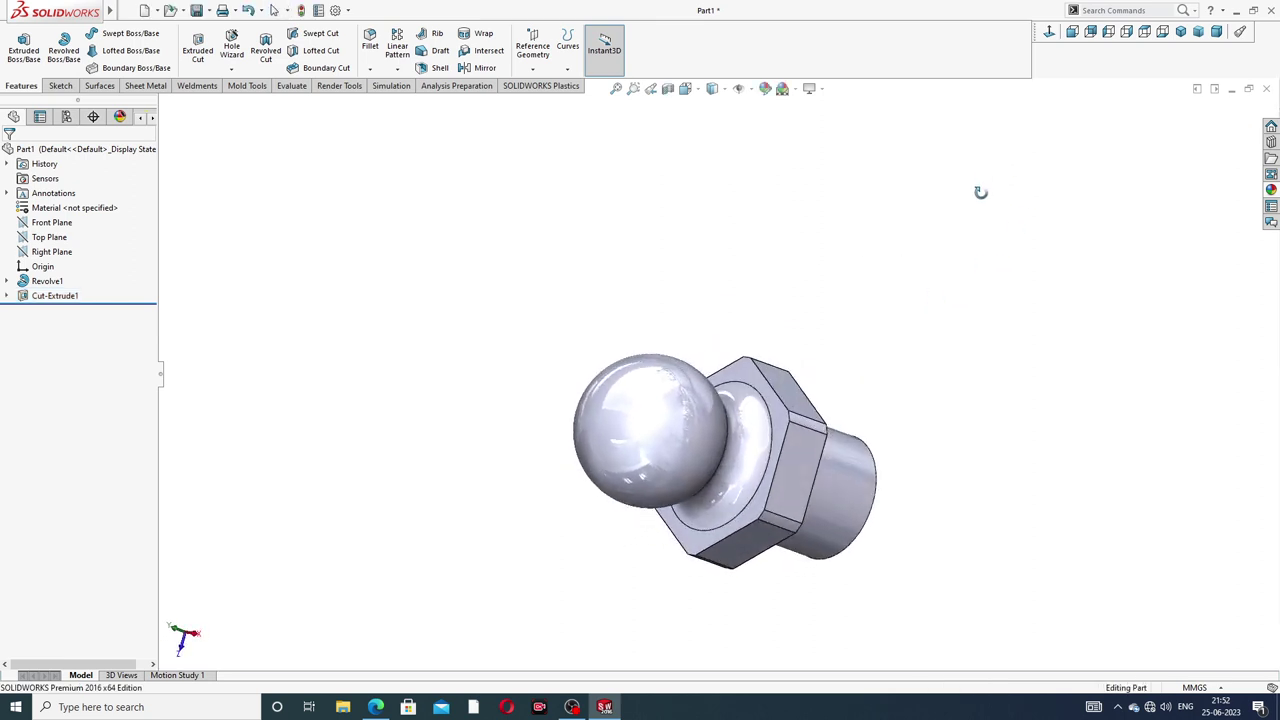
mouse_move(871, 343)
middle_down()
mouse_move(917, 197)
mouse_move(869, 391)
mouse_move(793, 310)
mouse_move(811, 277)
mouse_move(832, 357)
mouse_move(826, 277)
mouse_move(831, 406)
middle_up()
scroll(811, 277, down, 3)
middle_drag(843, 291, 732, 212)
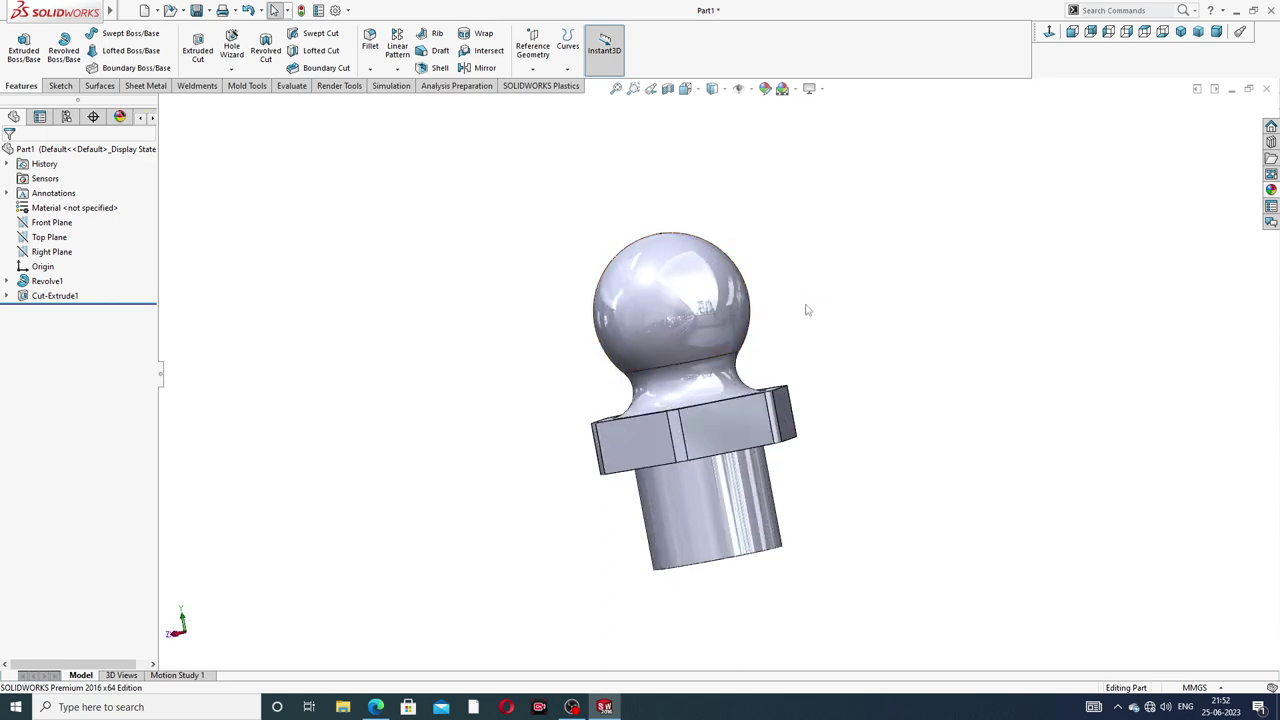
scroll(768, 347, down, 1)
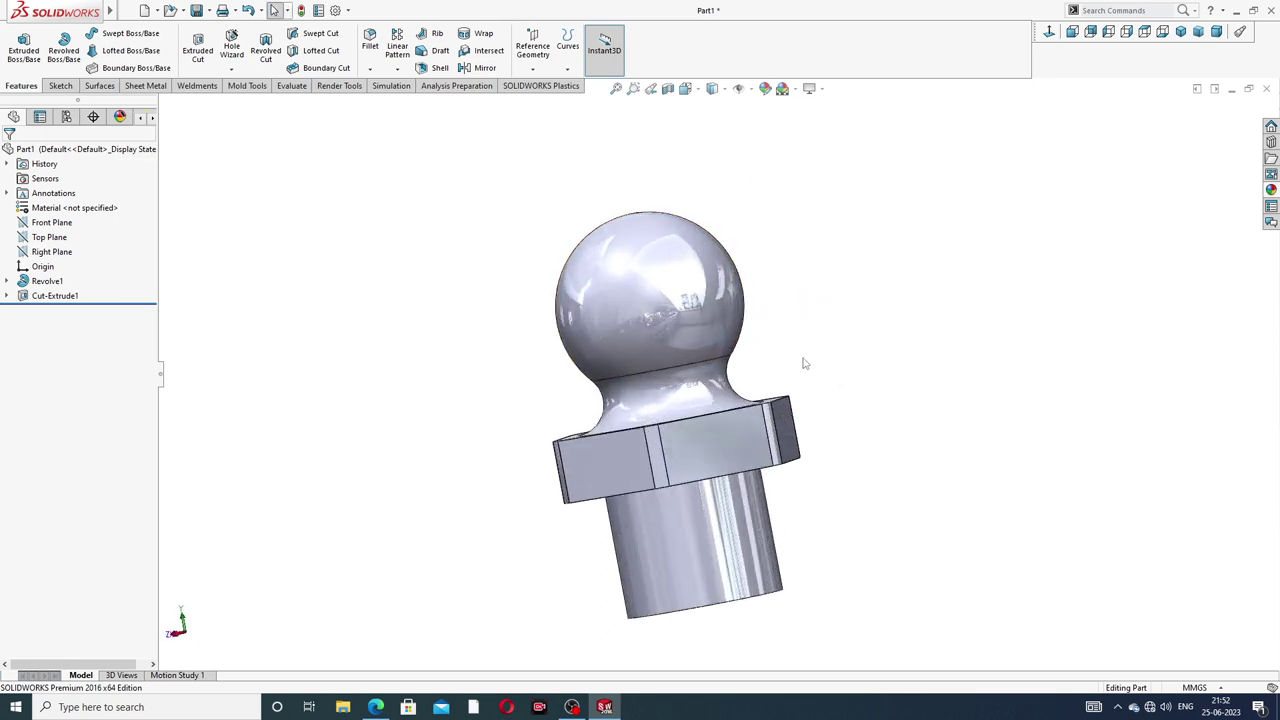
middle_drag(804, 363, 860, 395)
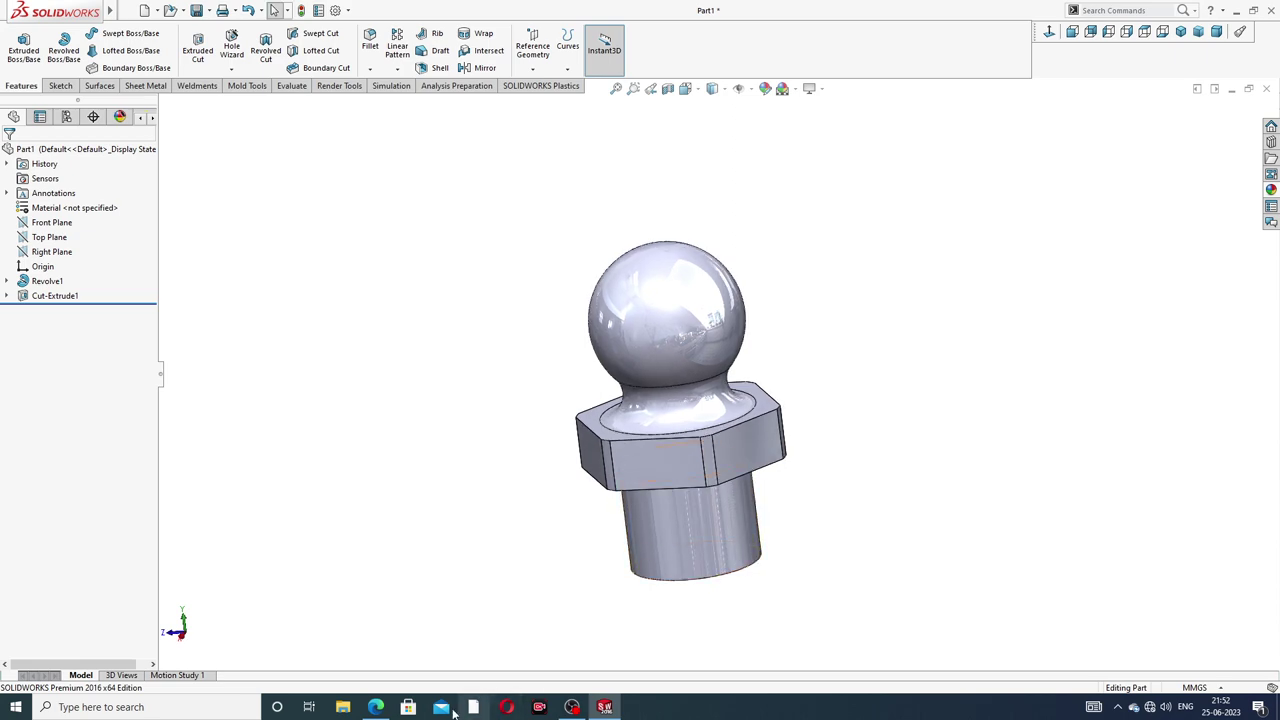
click(378, 707)
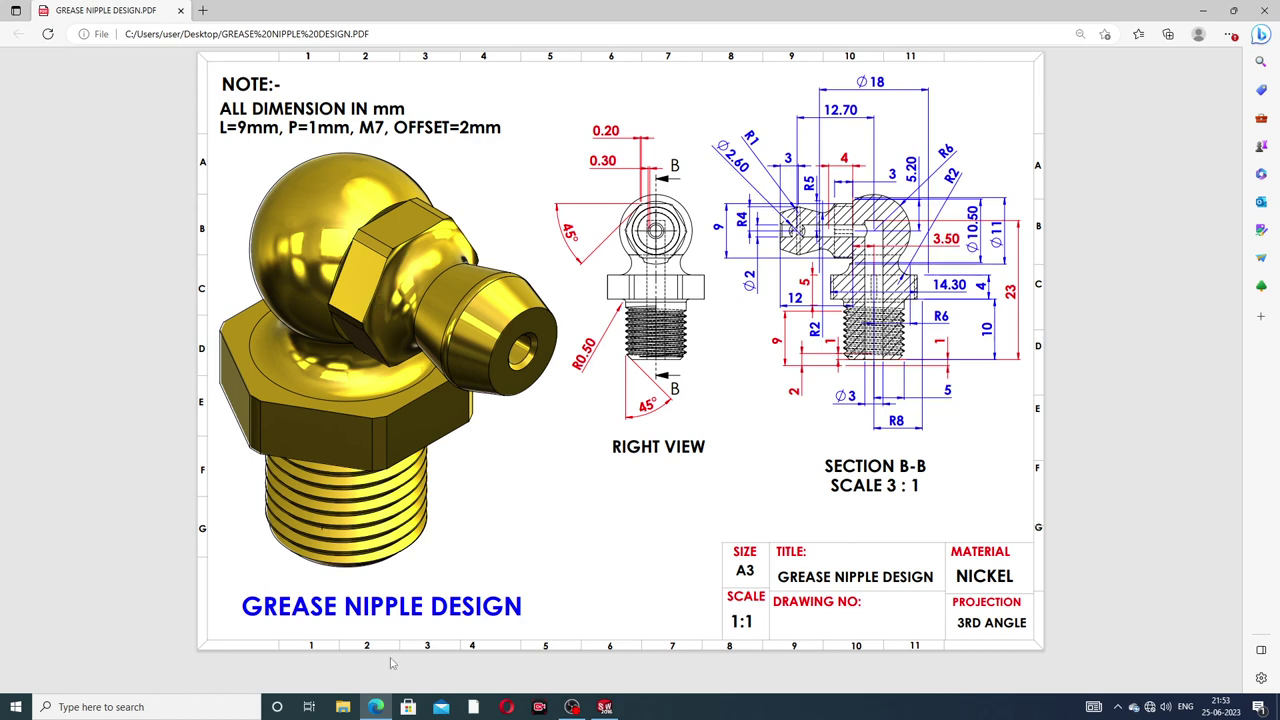
- Orbit the part in SOLIDWORKS, compare it with the reference drawing again, then return
click(604, 707)
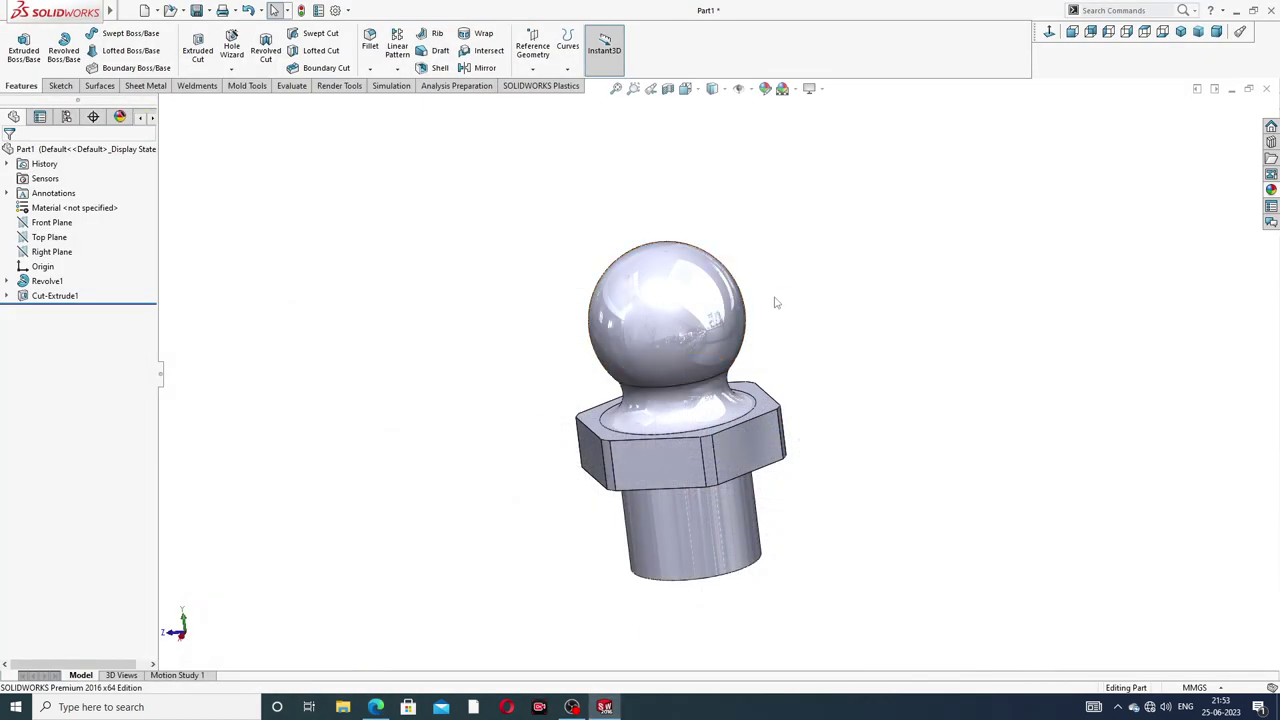
mouse_move(775, 302)
middle_down()
mouse_move(820, 243)
mouse_move(829, 297)
mouse_move(771, 263)
mouse_move(783, 275)
middle_up()
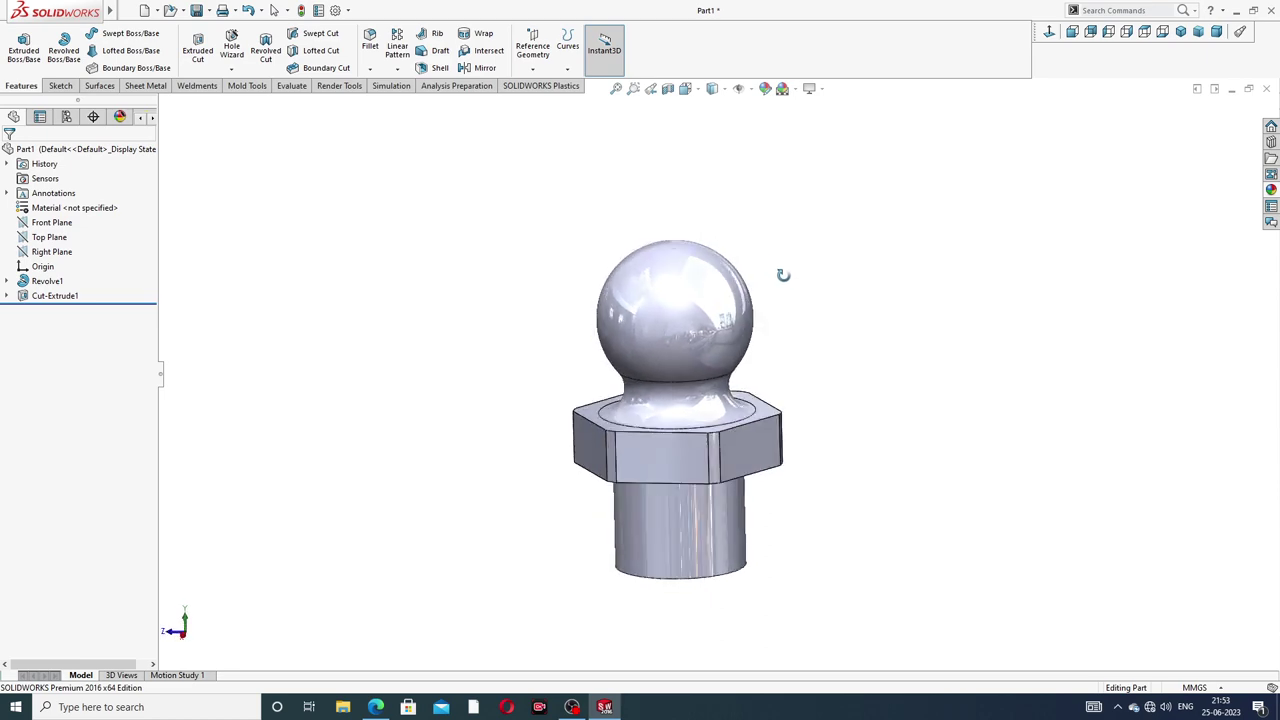
mouse_move(820, 420)
middle_down()
mouse_move(829, 314)
mouse_move(790, 365)
middle_up()
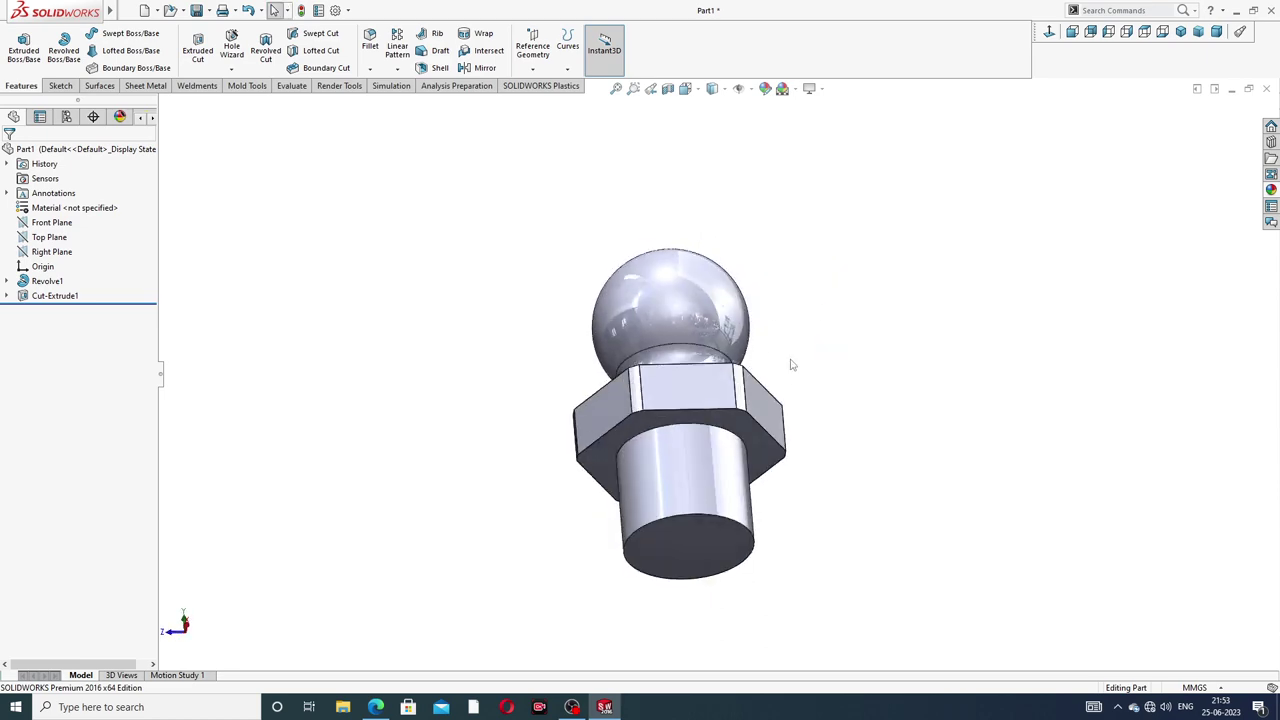
scroll(723, 486, down, 2)
click(377, 708)
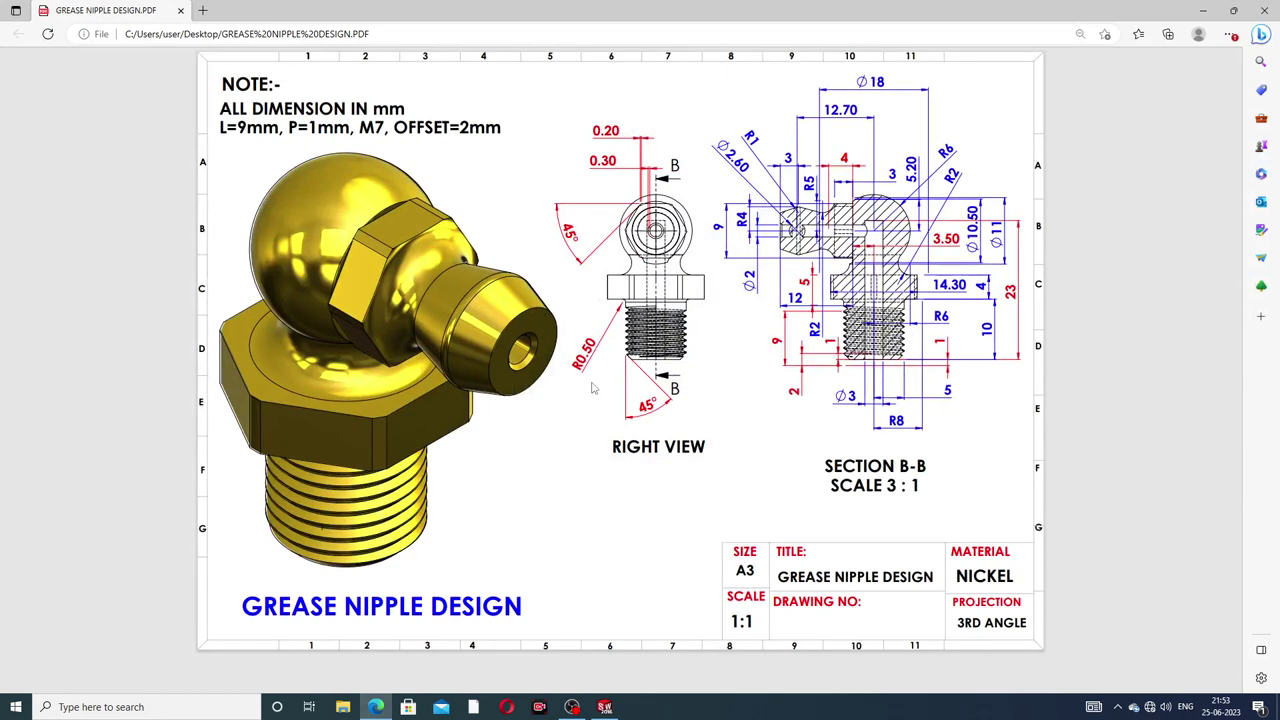
key(alt+Tab)
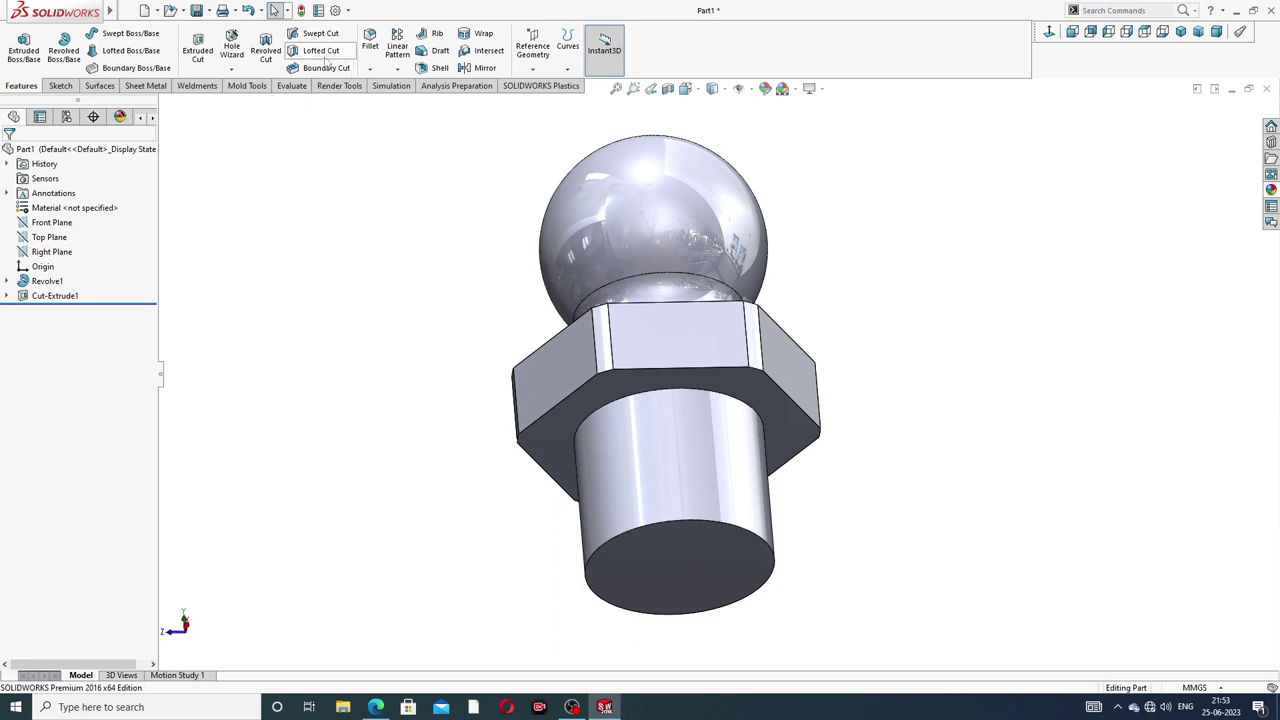
- Round the shank-to-hex edge with a 0.5 mm fillet and orbit to check it
click(371, 44)
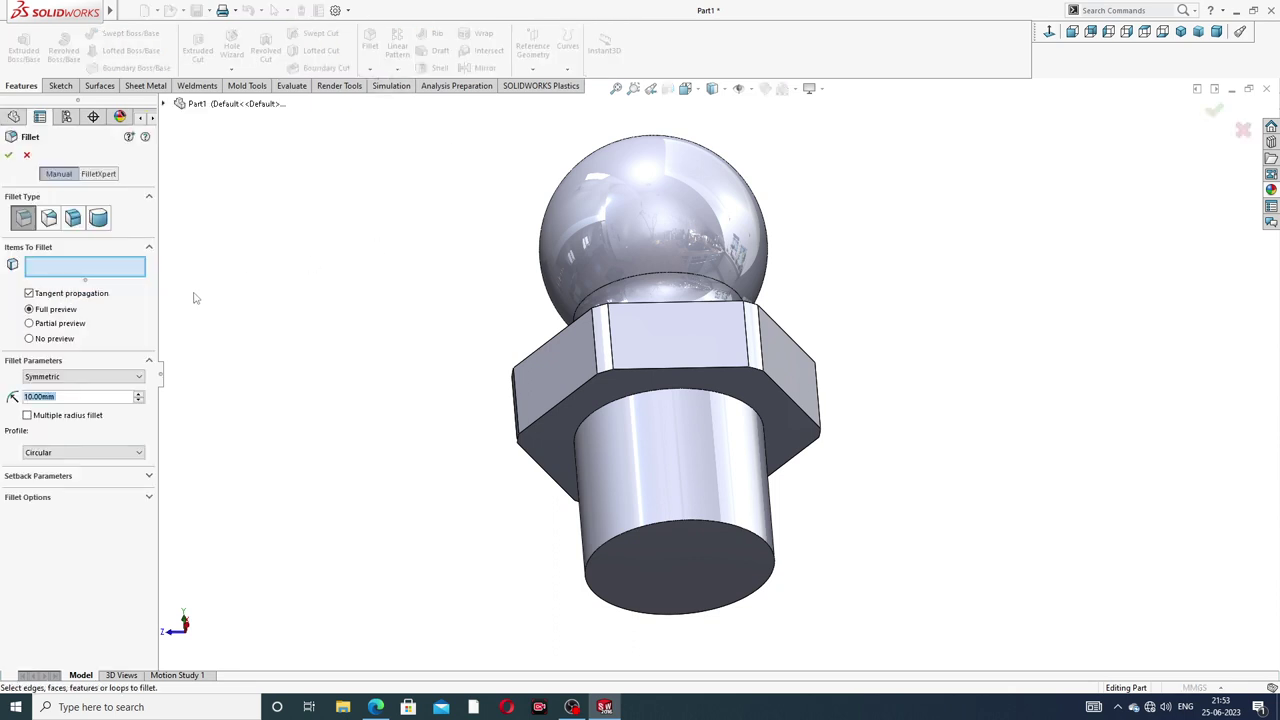
text(0.5)
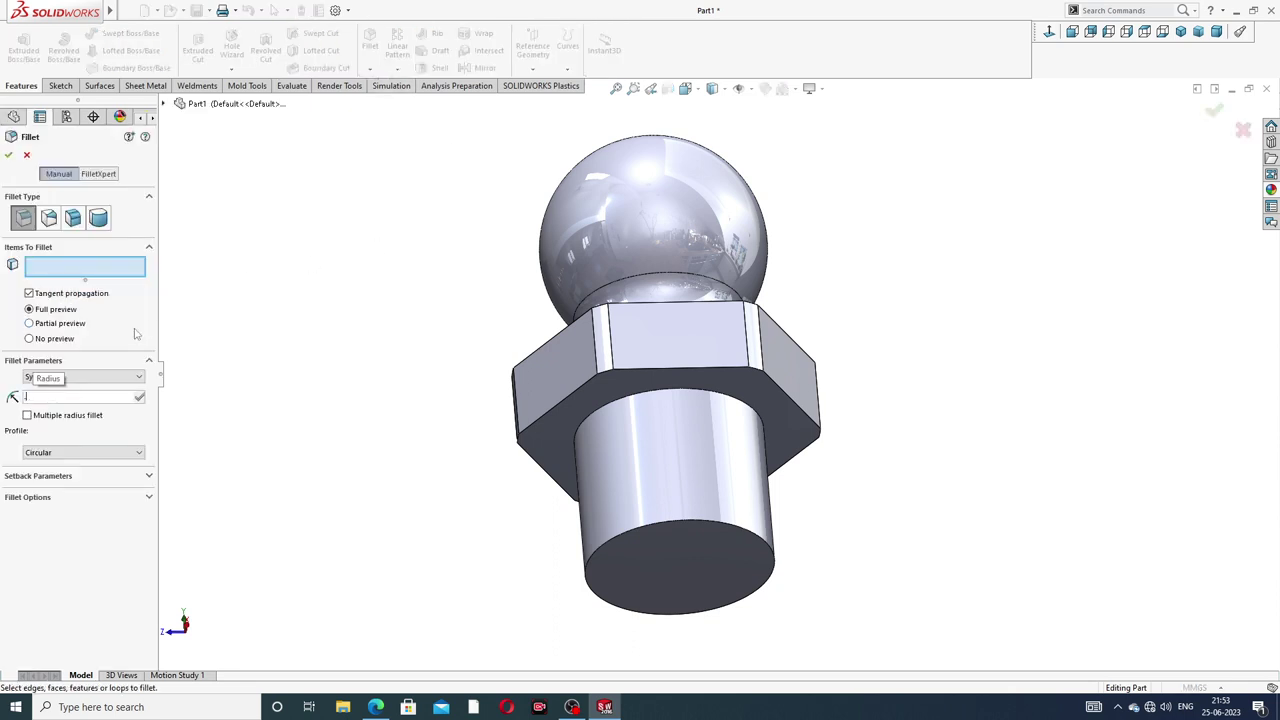
key(Return)
scroll(677, 401, down, 3)
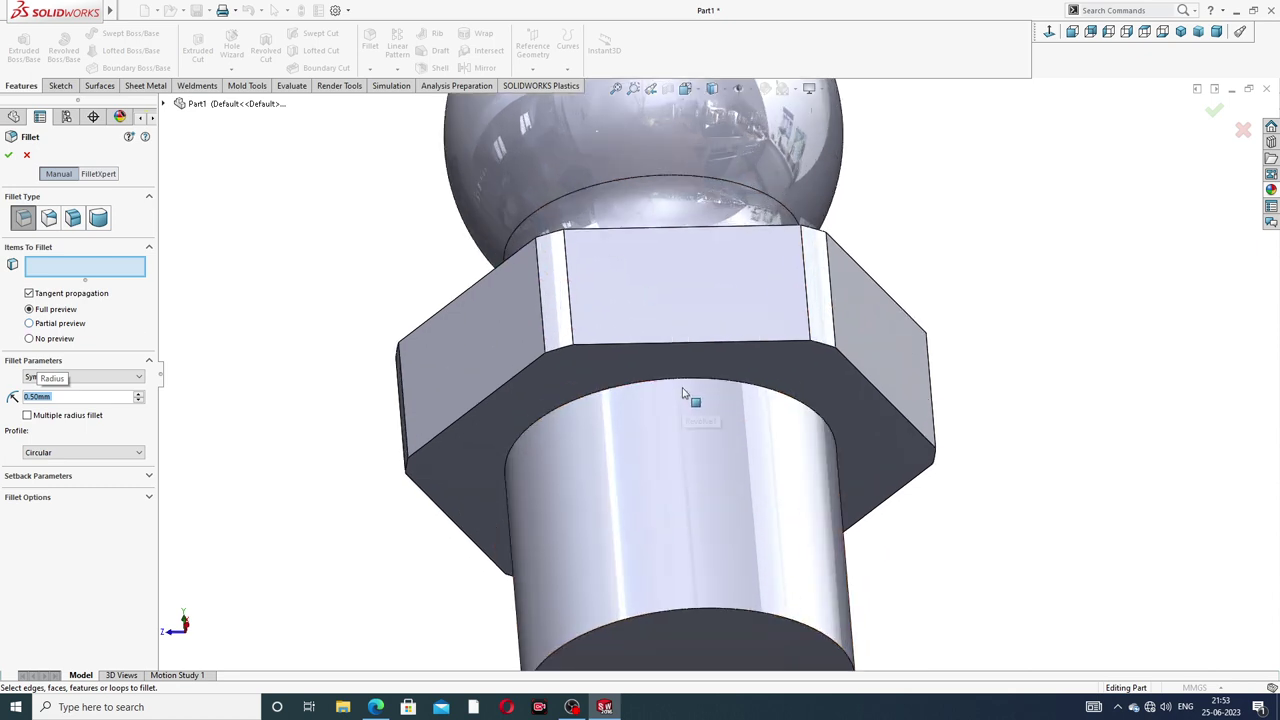
click(682, 380)
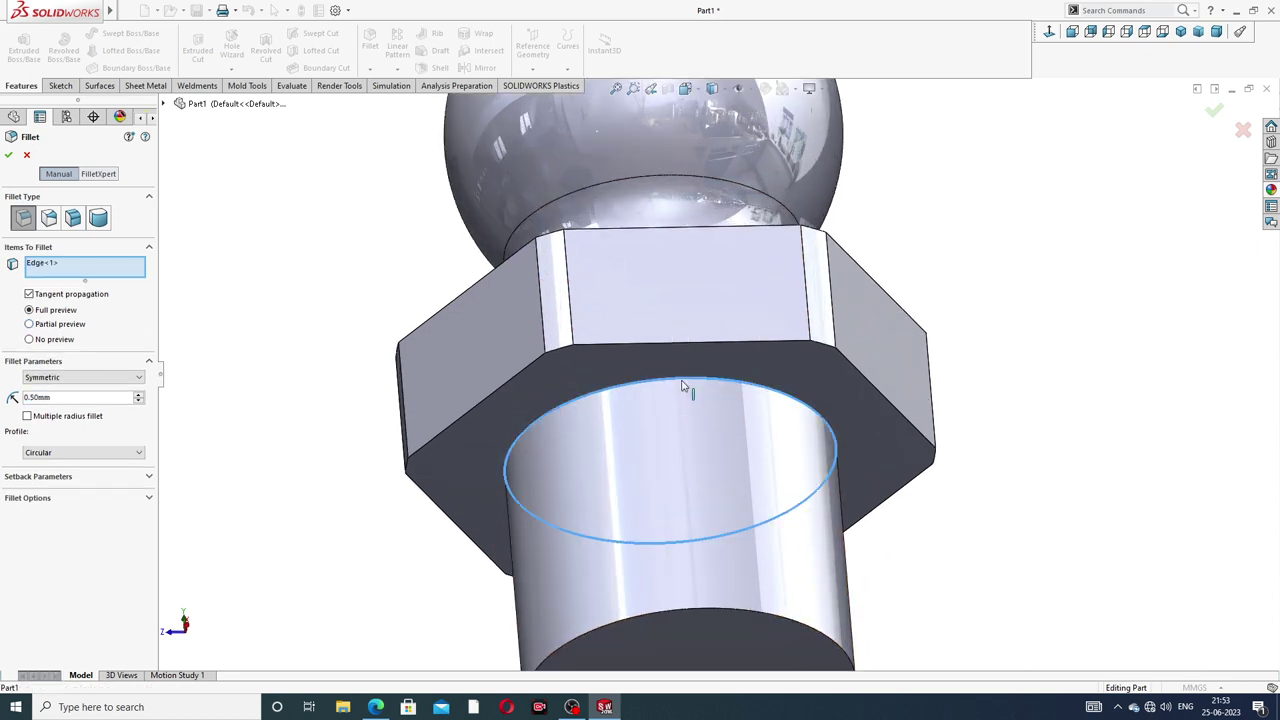
click(1213, 113)
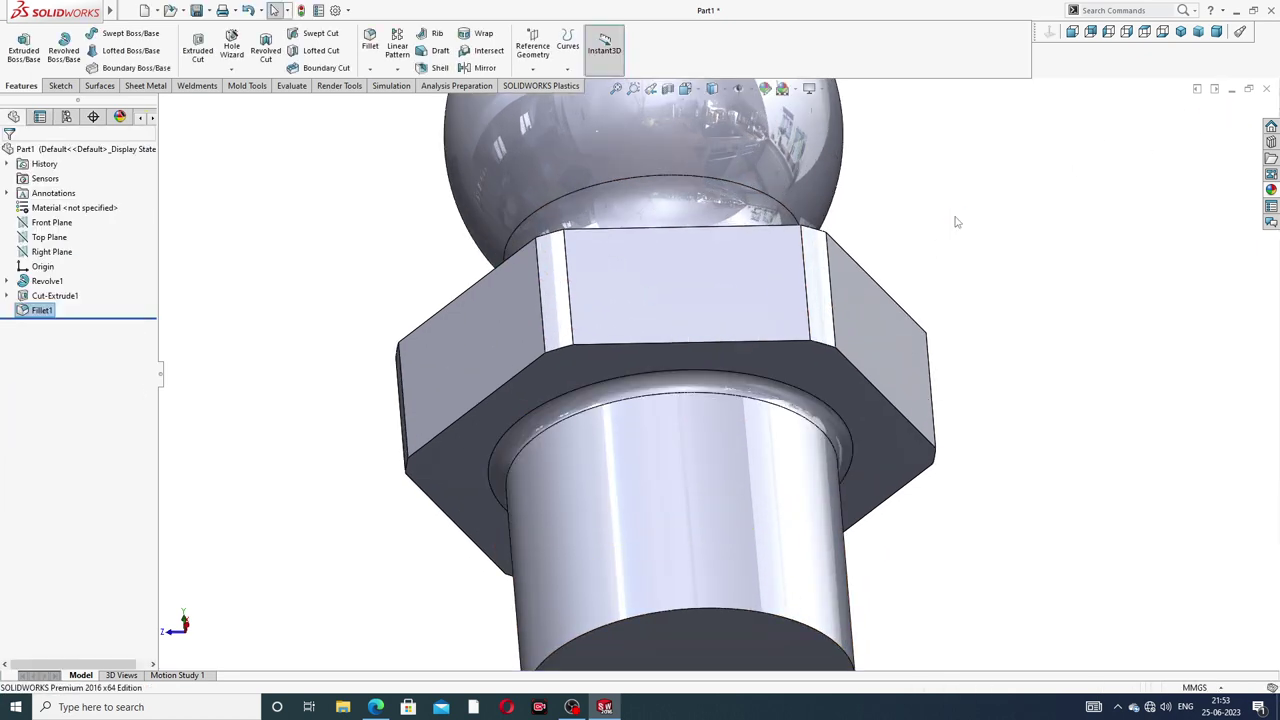
scroll(955, 222, up, 4)
mouse_move(882, 226)
middle_down()
mouse_move(914, 354)
mouse_move(838, 350)
middle_up()
middle_drag(810, 187, 794, 234)
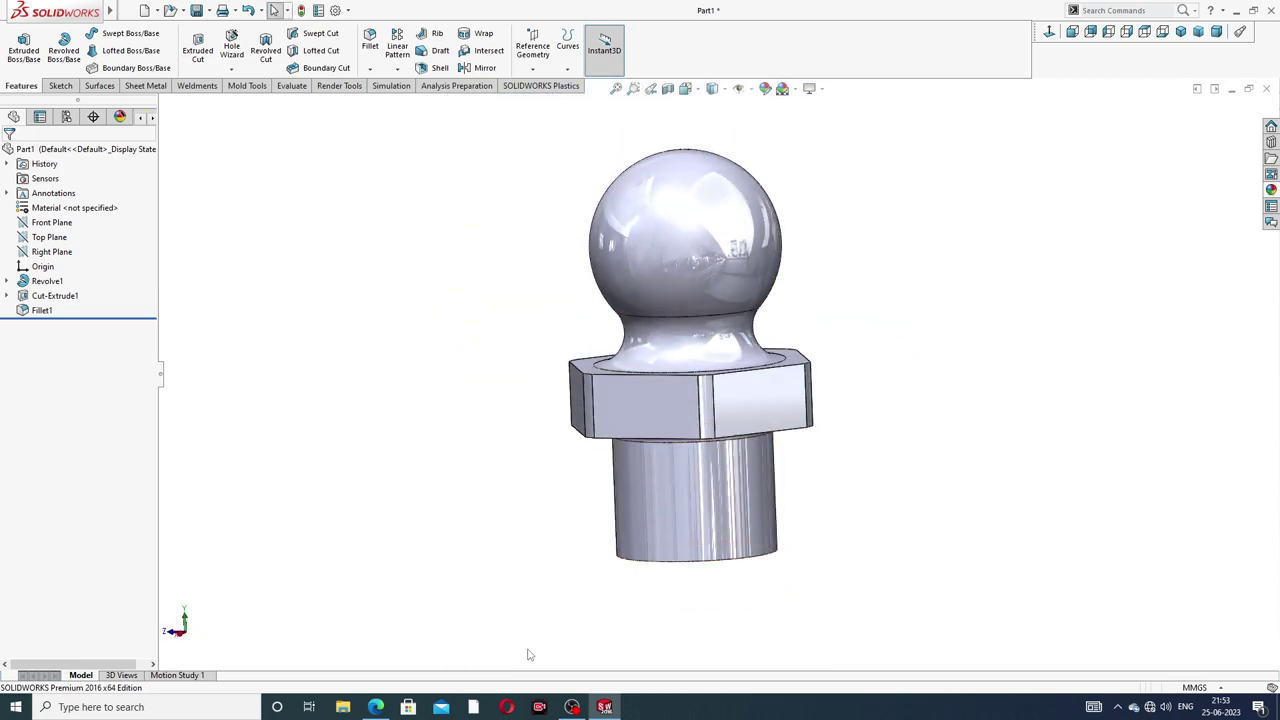
click(376, 707)
- Sketch a circle centred at the origin on the shank's flat end face
middle_drag(837, 349, 843, 141)
click(732, 467)
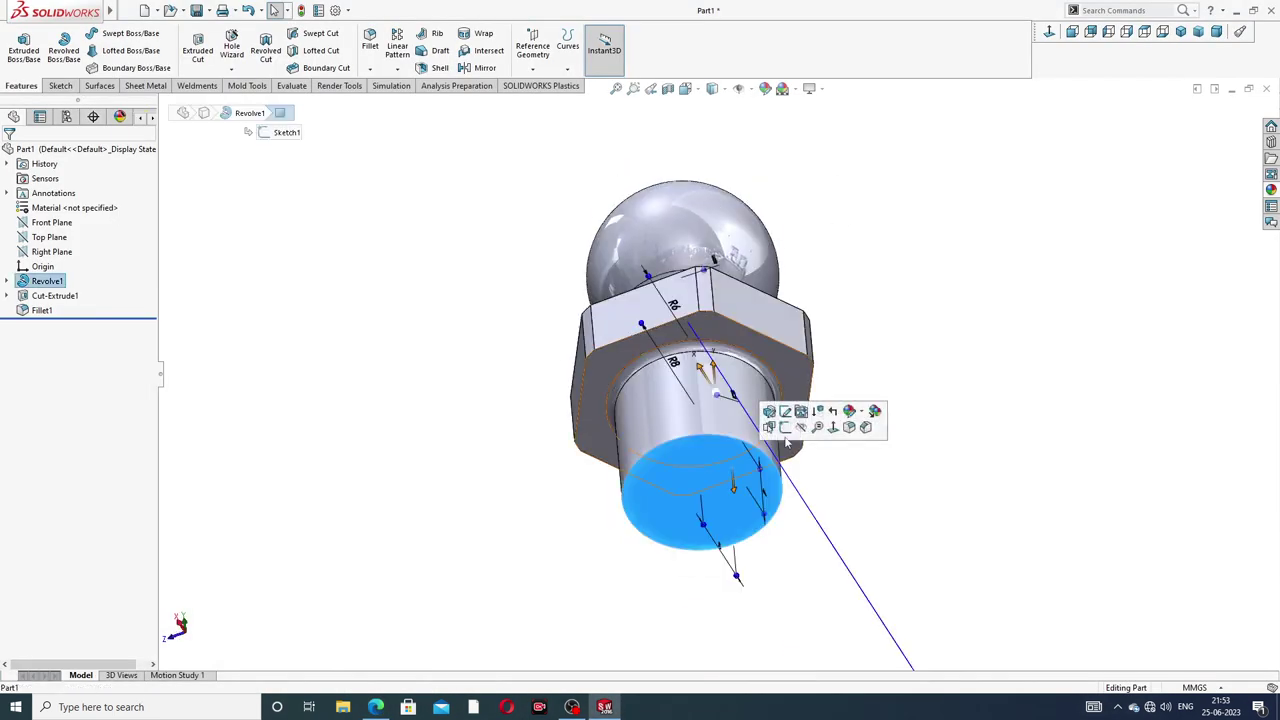
click(786, 427)
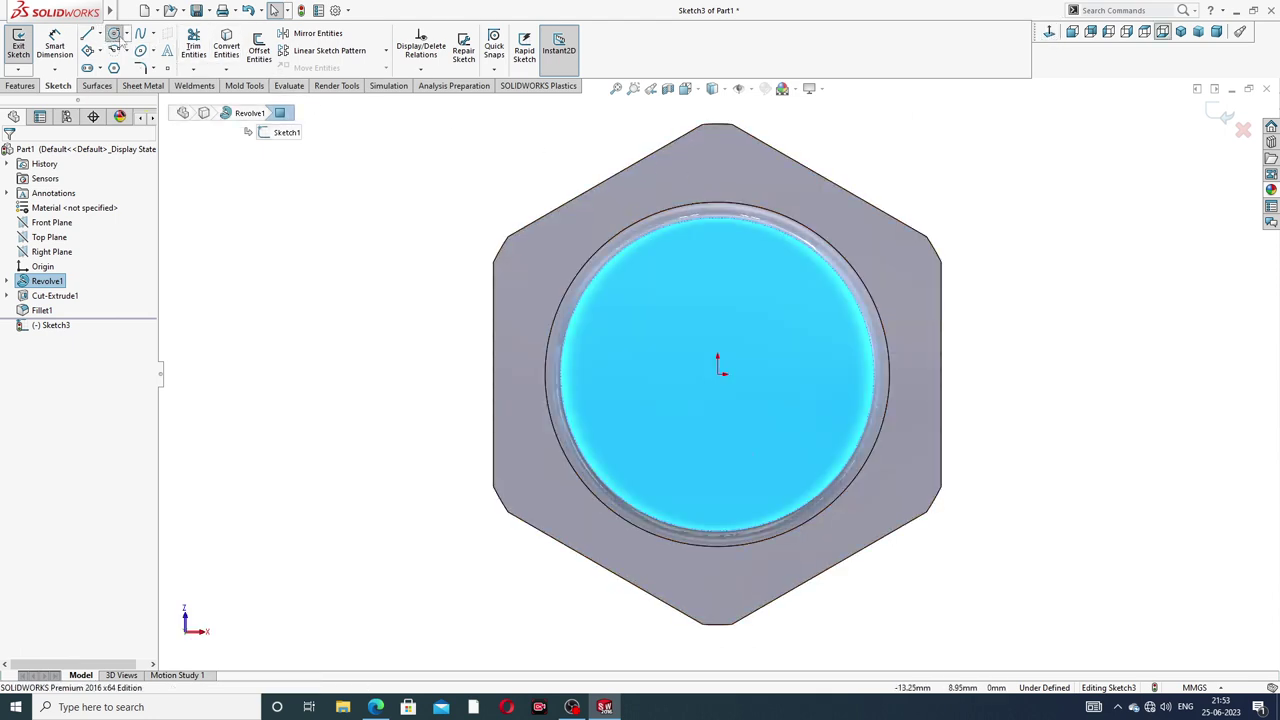
click(114, 34)
click(718, 369)
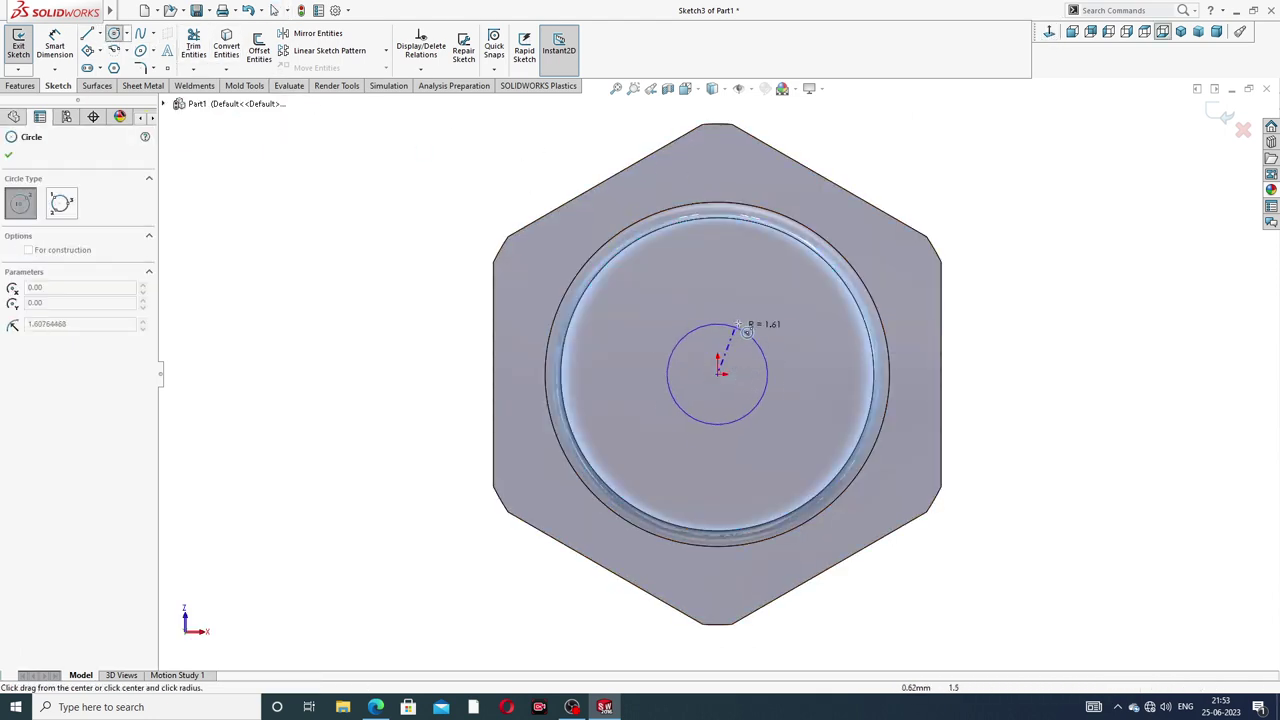
click(748, 316)
right_click(788, 283)
click(822, 288)
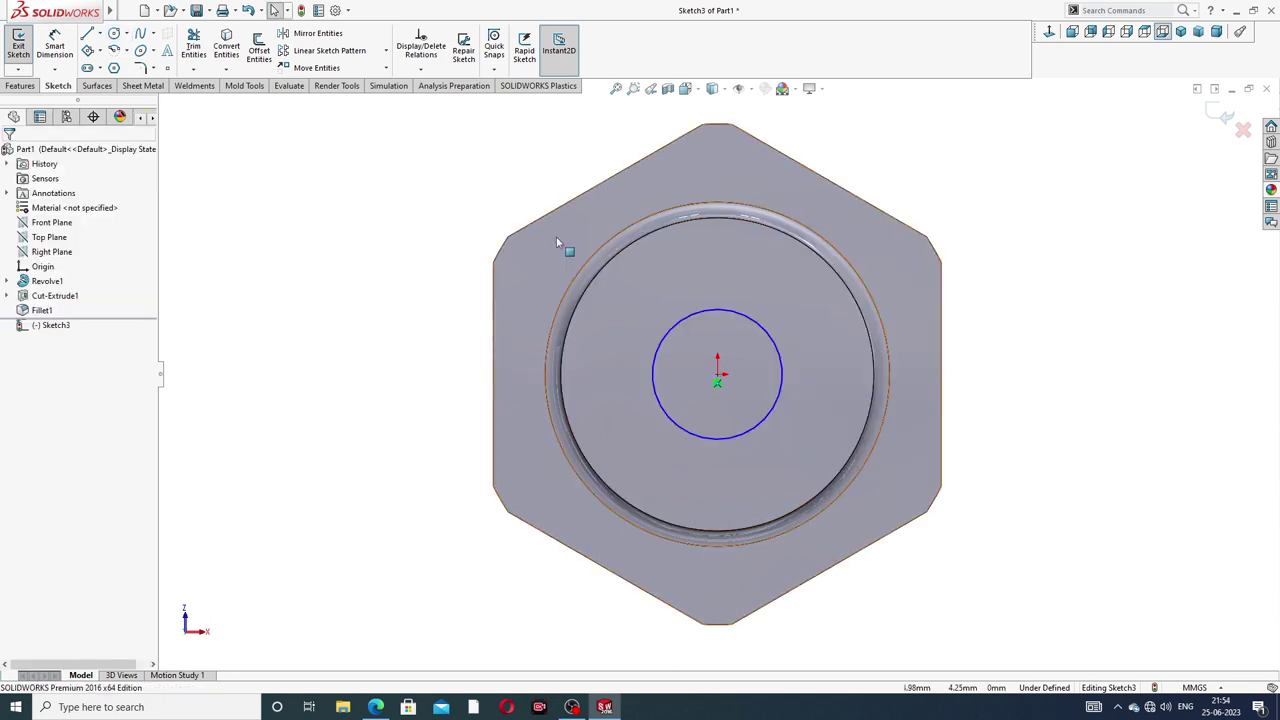
- Dimension the circle's diameter to 3 mm
click(55, 45)
click(716, 316)
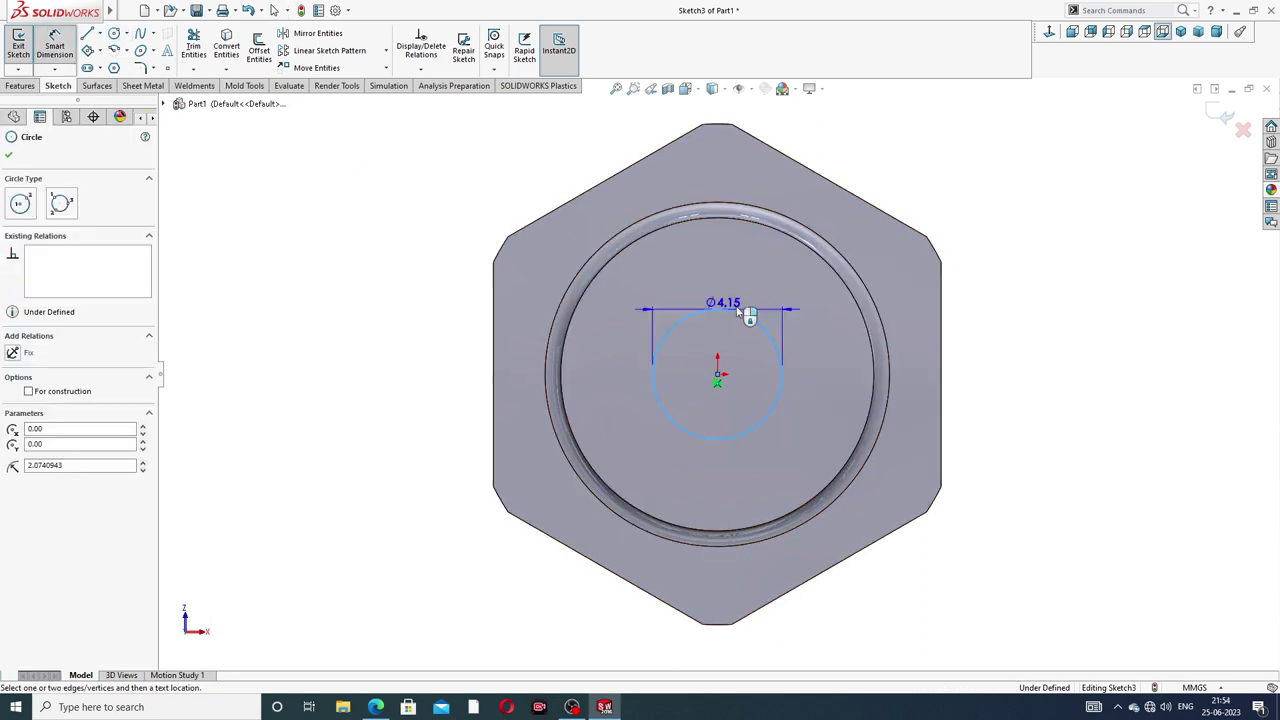
click(920, 205)
text(3)
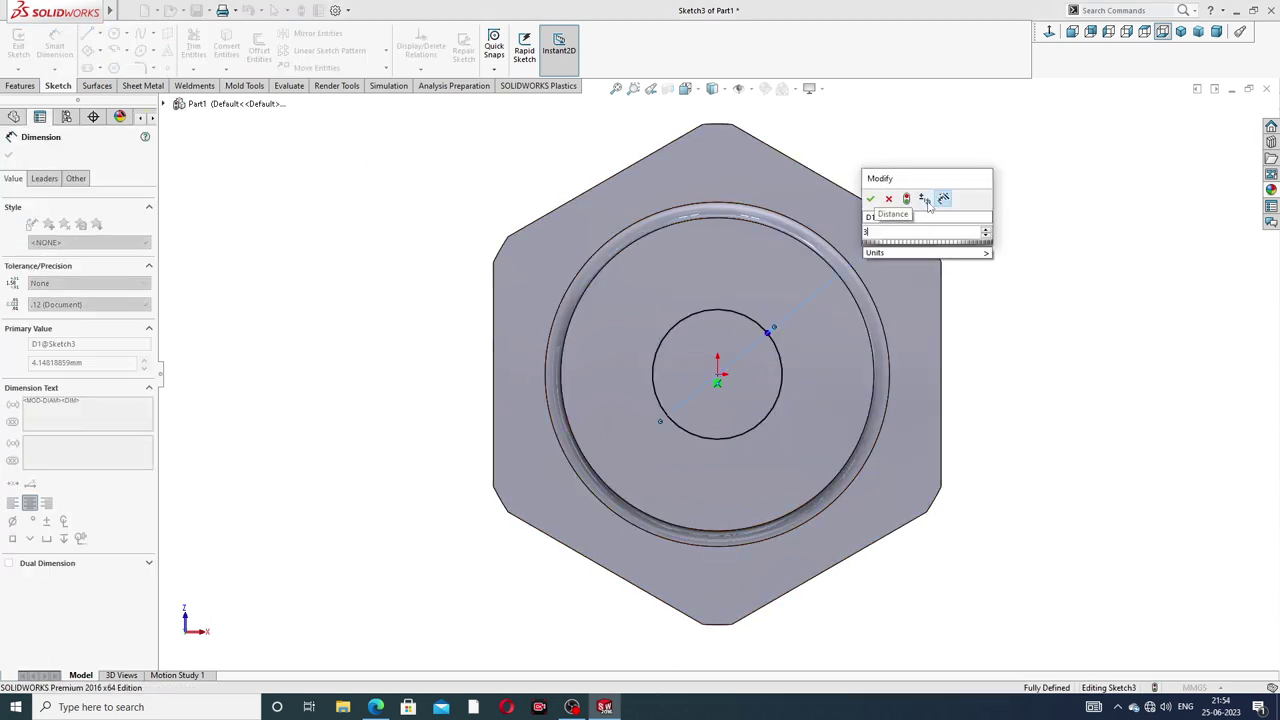
key(Return)
right_click(963, 138)
click(1004, 178)
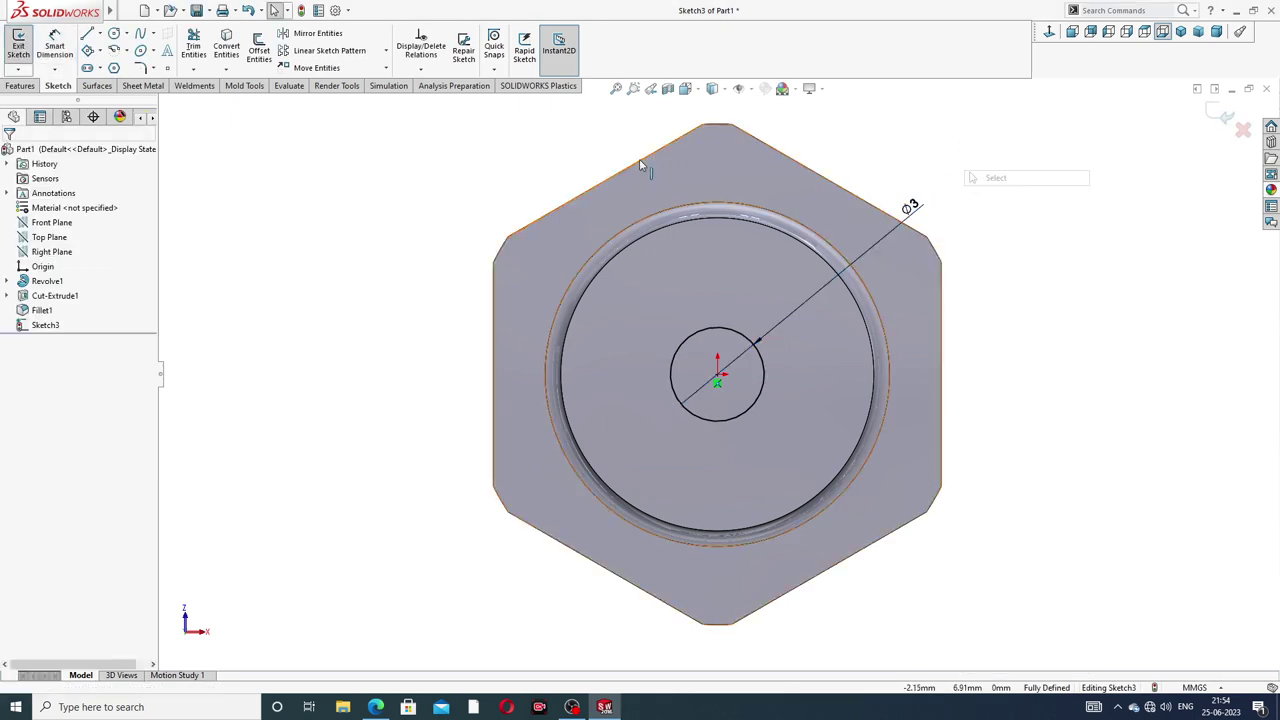
- Cut the Ø3 circle 23 mm deep (Blind) into the part
click(21, 85)
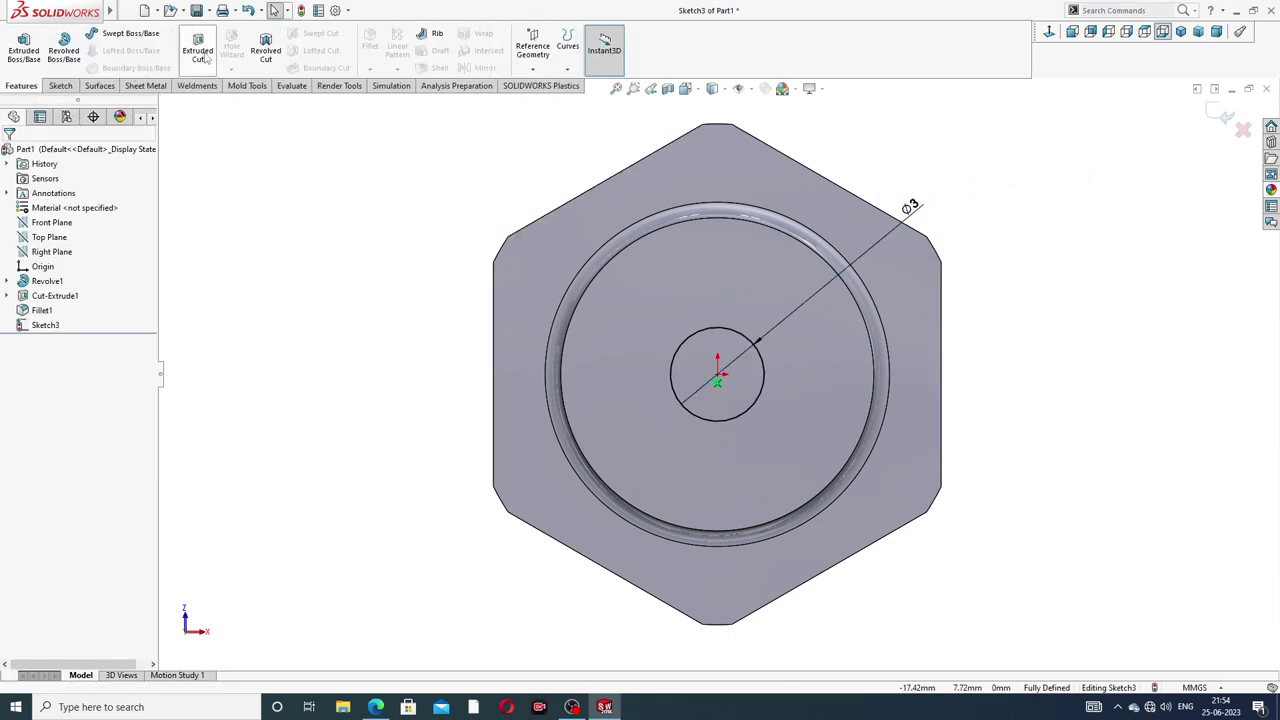
click(198, 48)
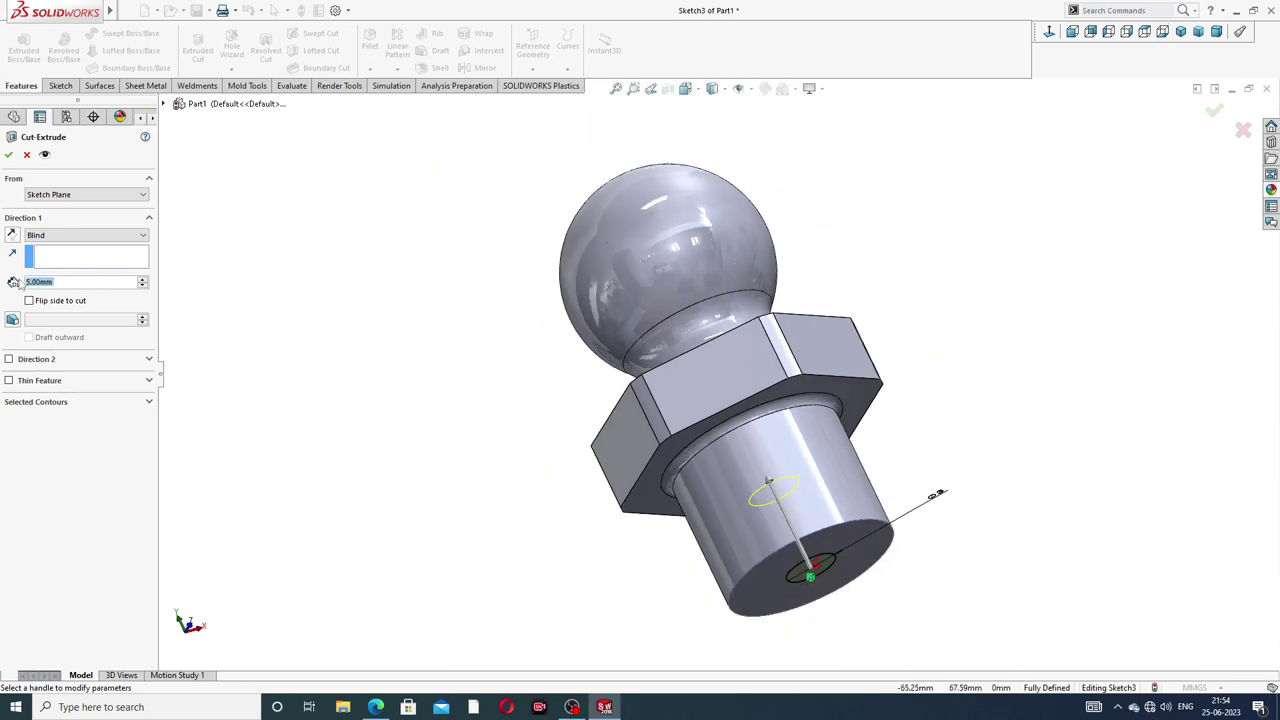
text(23)
key(Return)
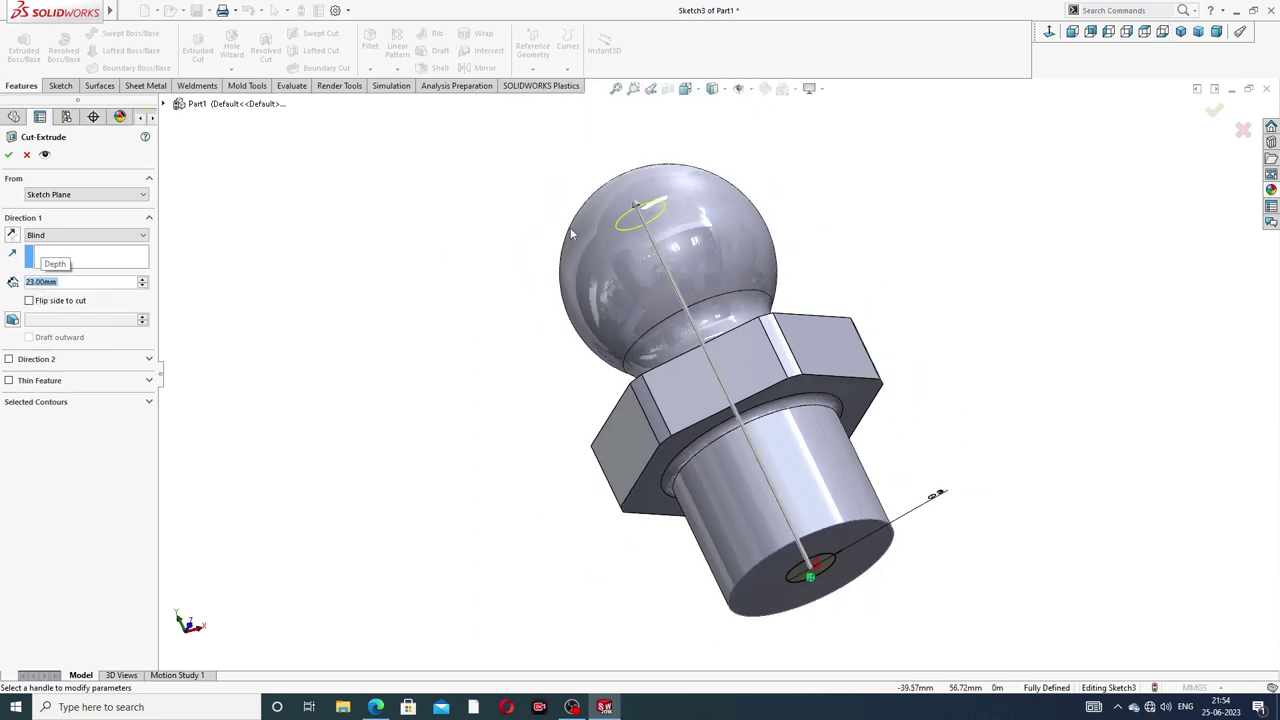
mouse_move(828, 178)
middle_down()
mouse_move(917, 217)
mouse_move(886, 171)
mouse_move(790, 197)
mouse_move(811, 198)
middle_up()
scroll(812, 198, up, 1)
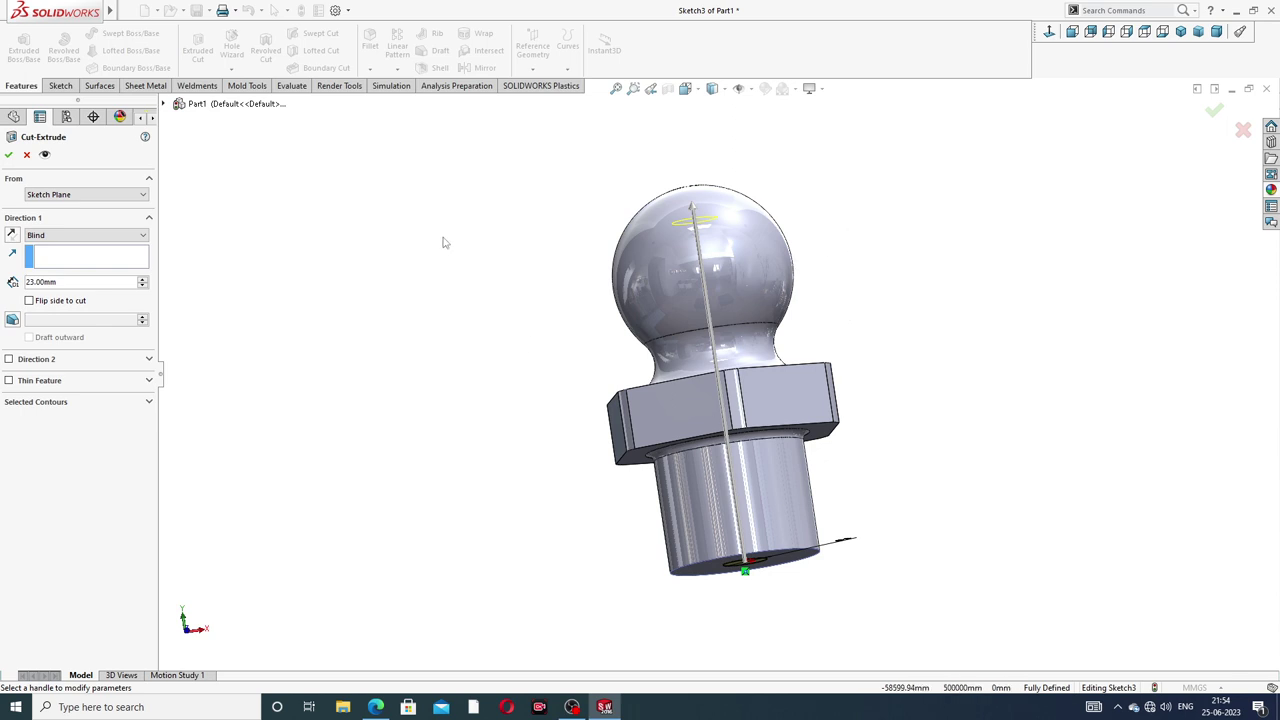
middle_drag(757, 288, 197, 326)
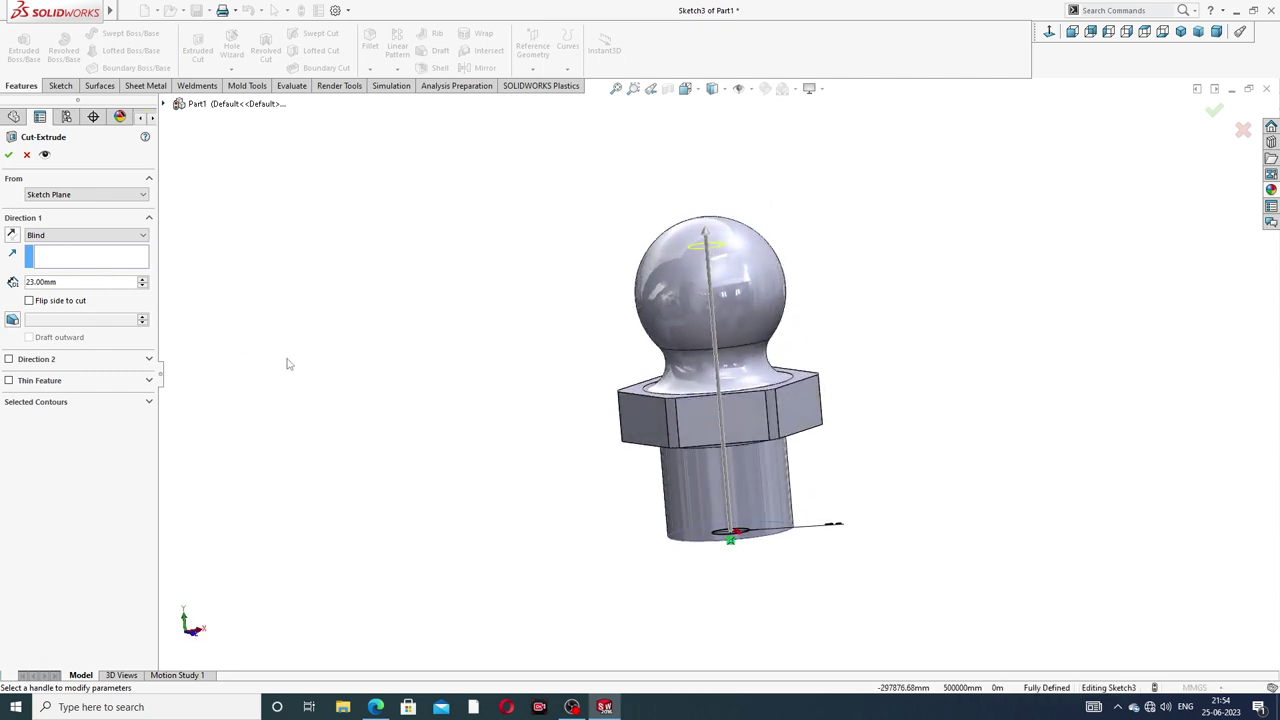
click(9, 157)
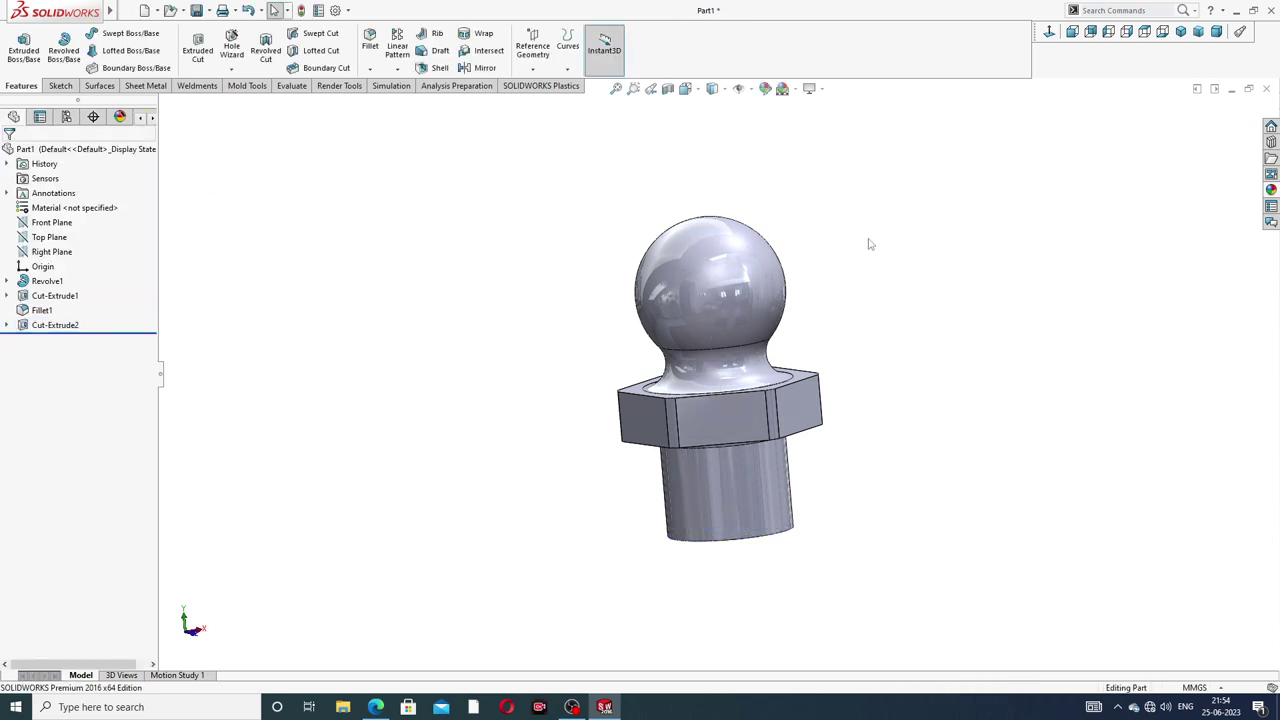
mouse_move(869, 243)
middle_down()
mouse_move(931, 149)
mouse_move(980, 334)
mouse_move(929, 131)
mouse_move(954, 283)
mouse_move(898, 291)
middle_up()
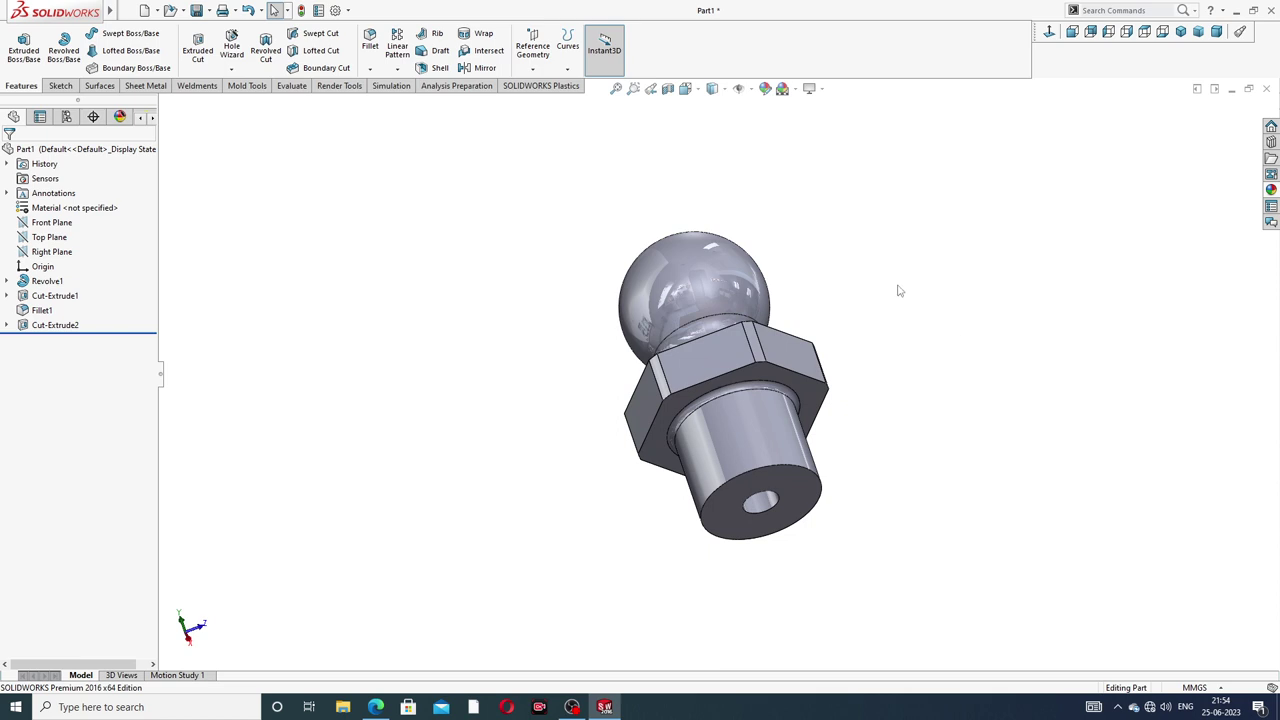
click(668, 88)
middle_drag(938, 297, 830, 355)
click(1215, 112)
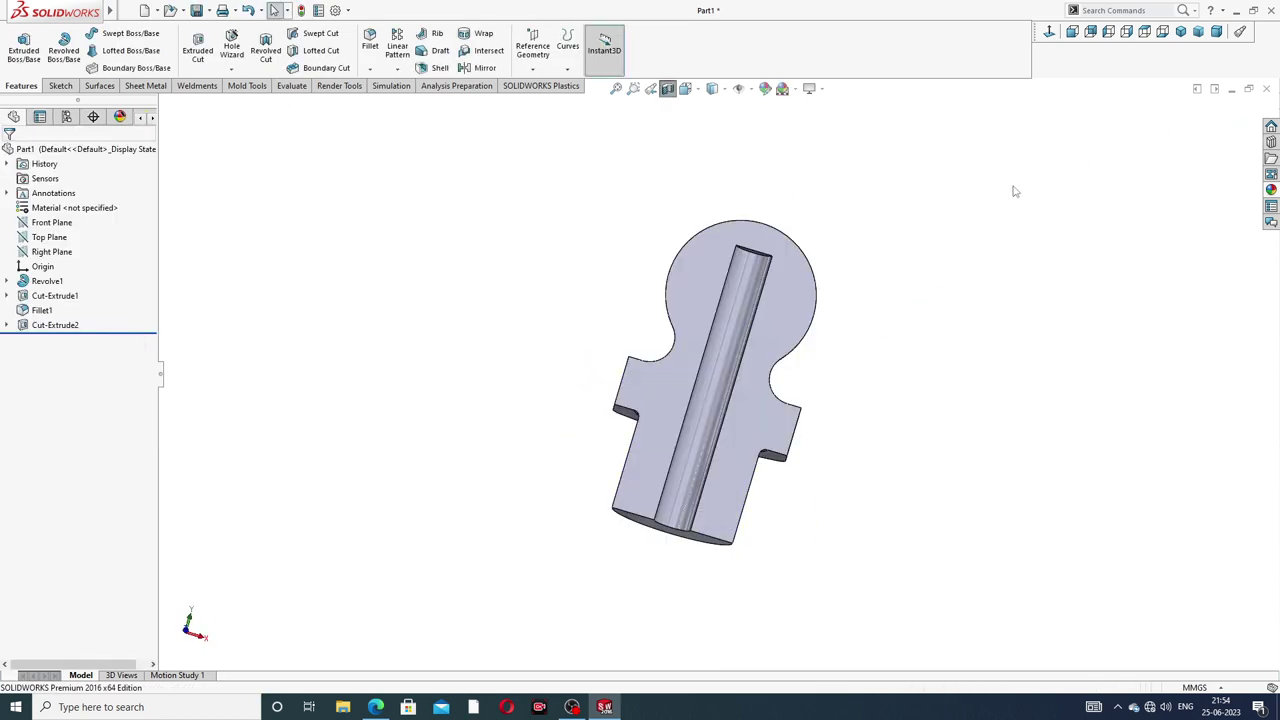
click(668, 88)
scroll(862, 264, up, 2)
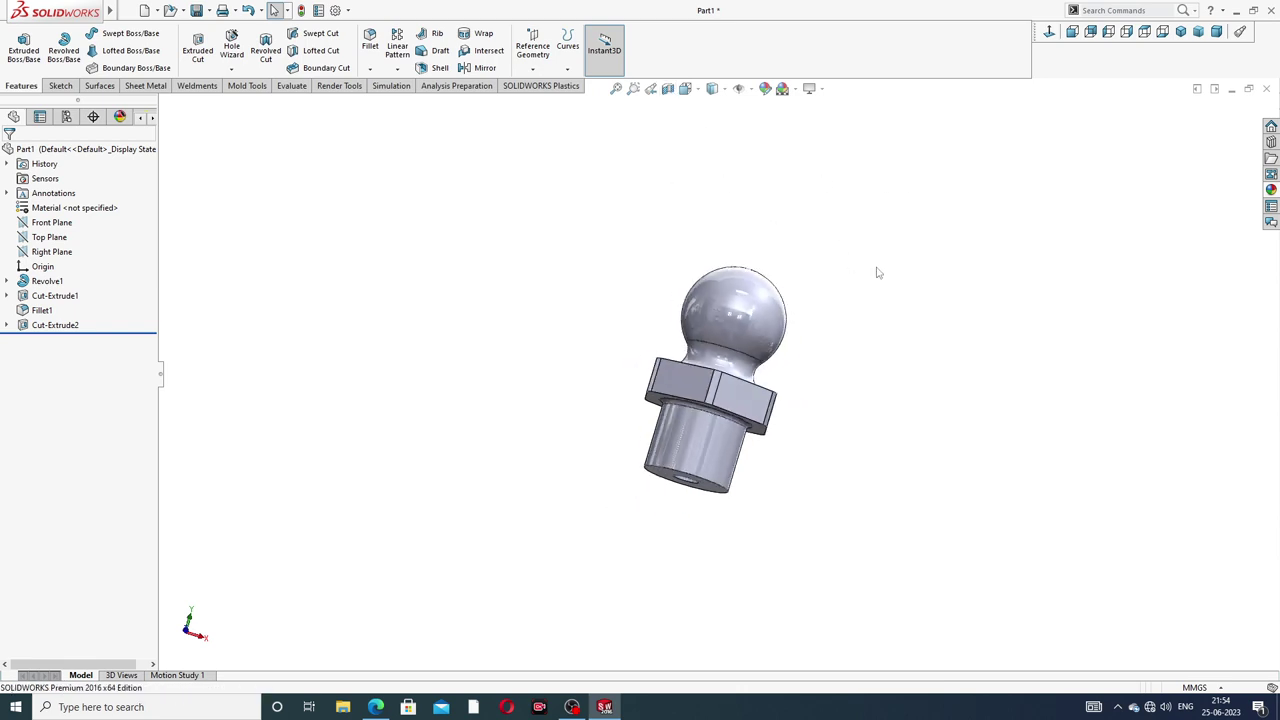
mouse_move(862, 279)
middle_down()
mouse_move(726, 323)
mouse_move(809, 277)
mouse_move(846, 211)
middle_up()
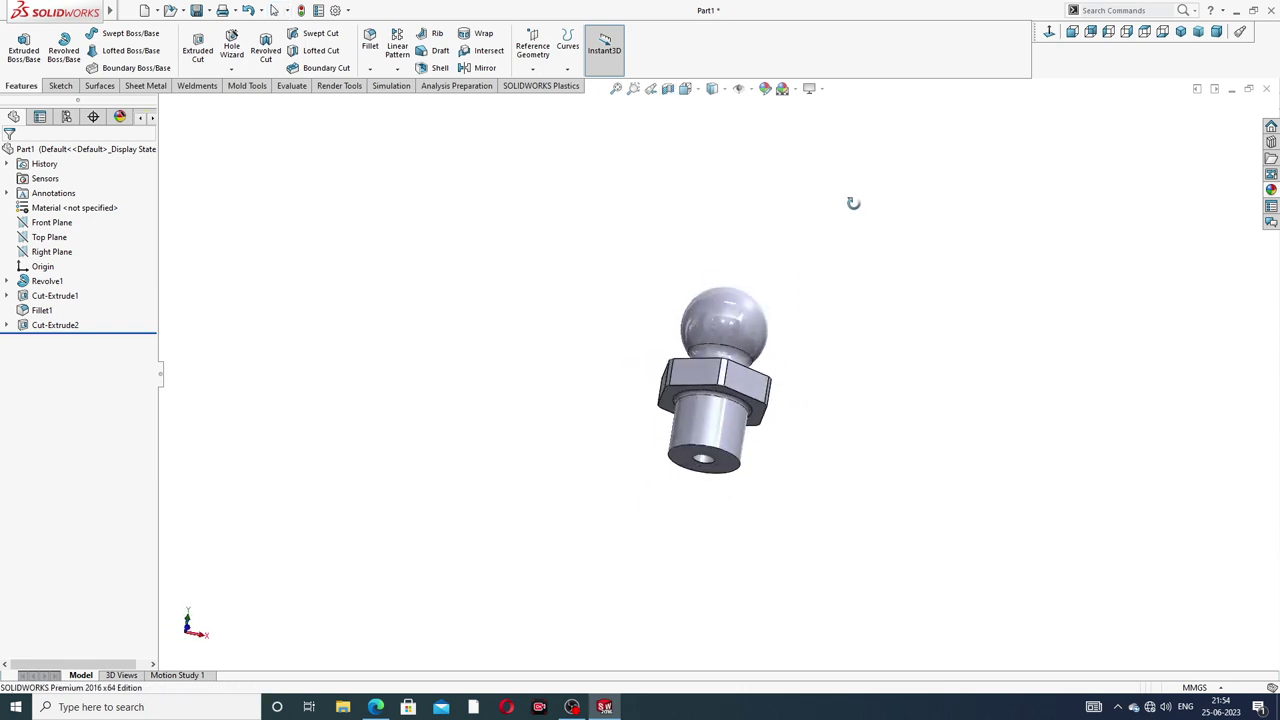
middle_drag(662, 368, 755, 425)
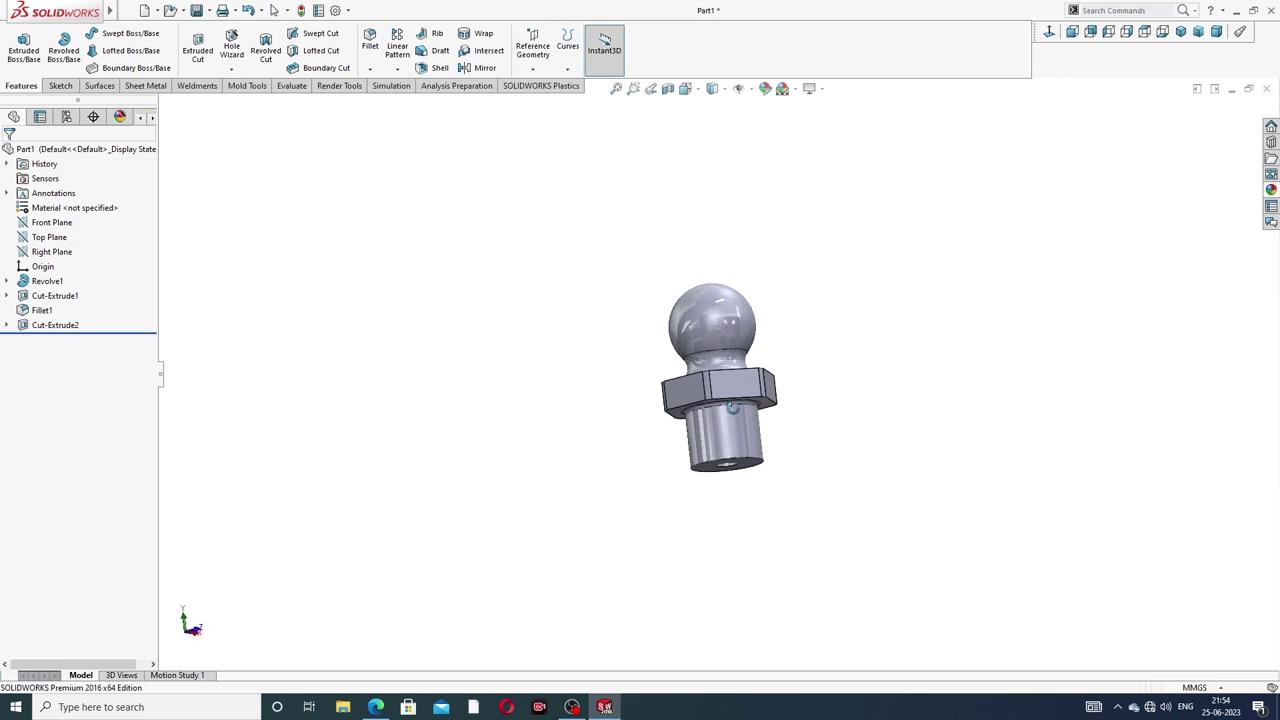
scroll(755, 425, down, 2)
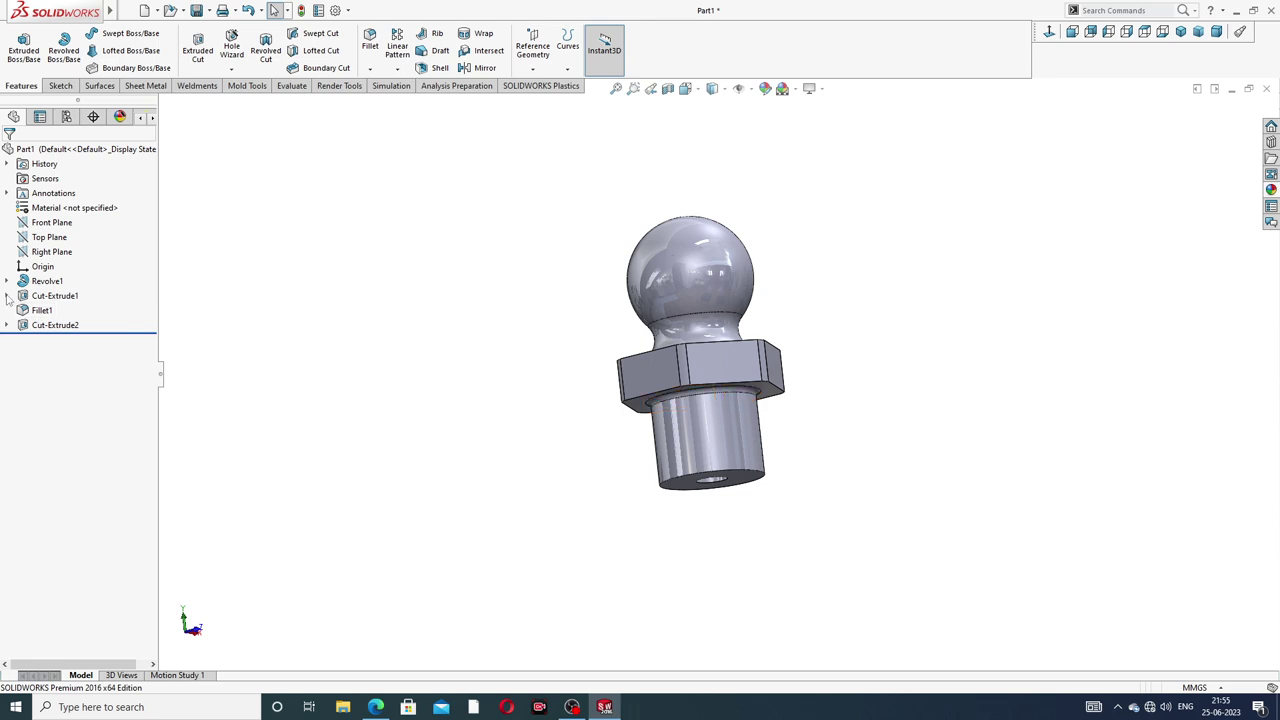
- Edit the revolve's profile sketch, view it normal, and reposition the R8 dimension
click(7, 281)
click(62, 296)
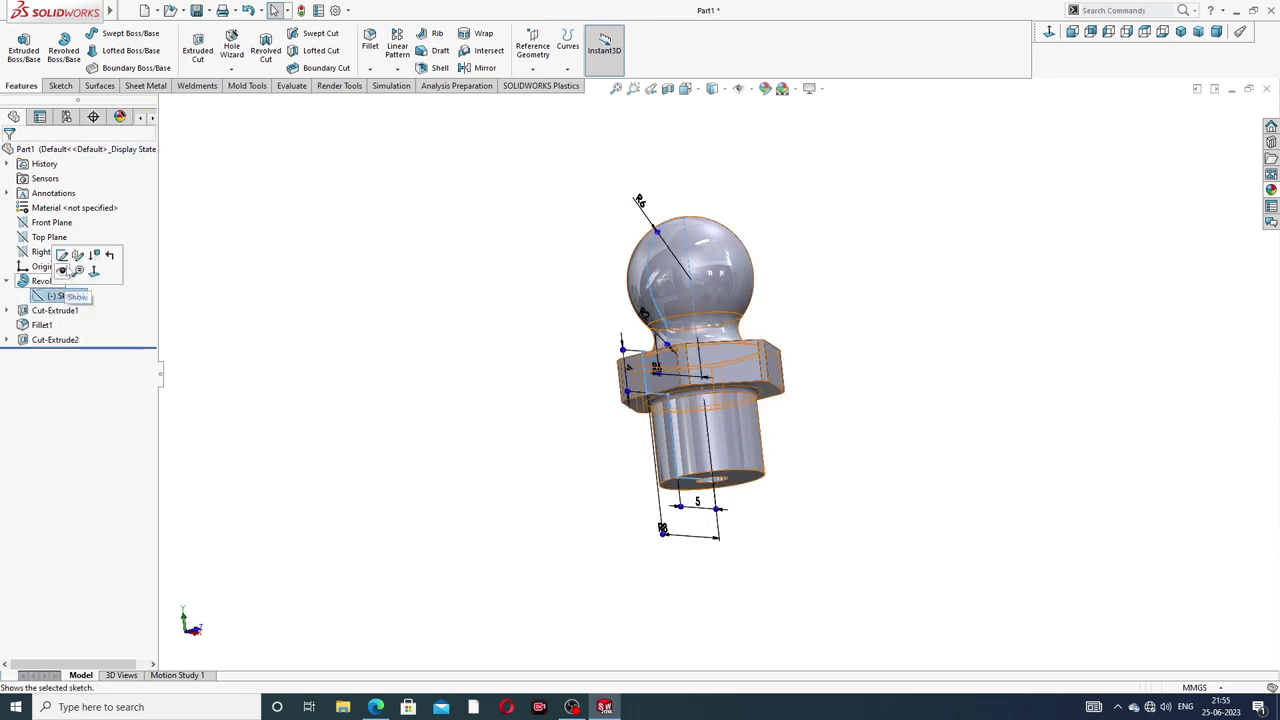
click(62, 256)
mouse_move(560, 263)
middle_down()
mouse_move(826, 240)
mouse_move(759, 267)
middle_up()
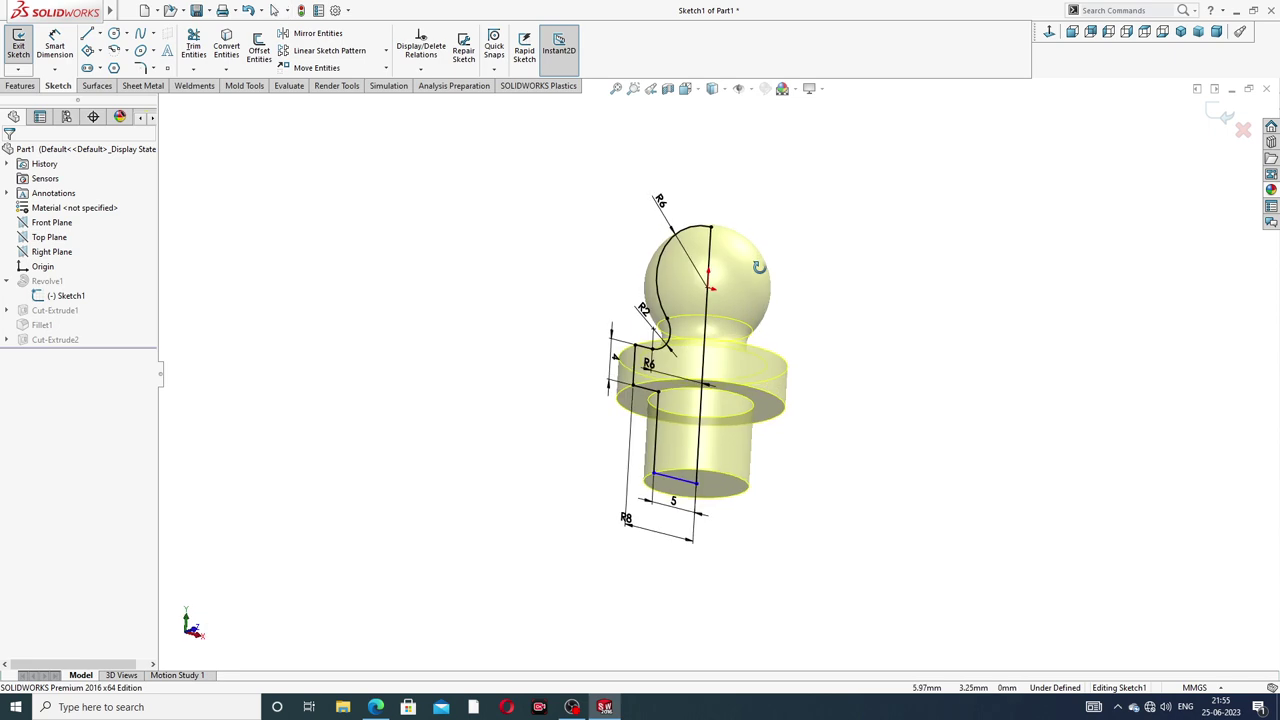
click(1050, 33)
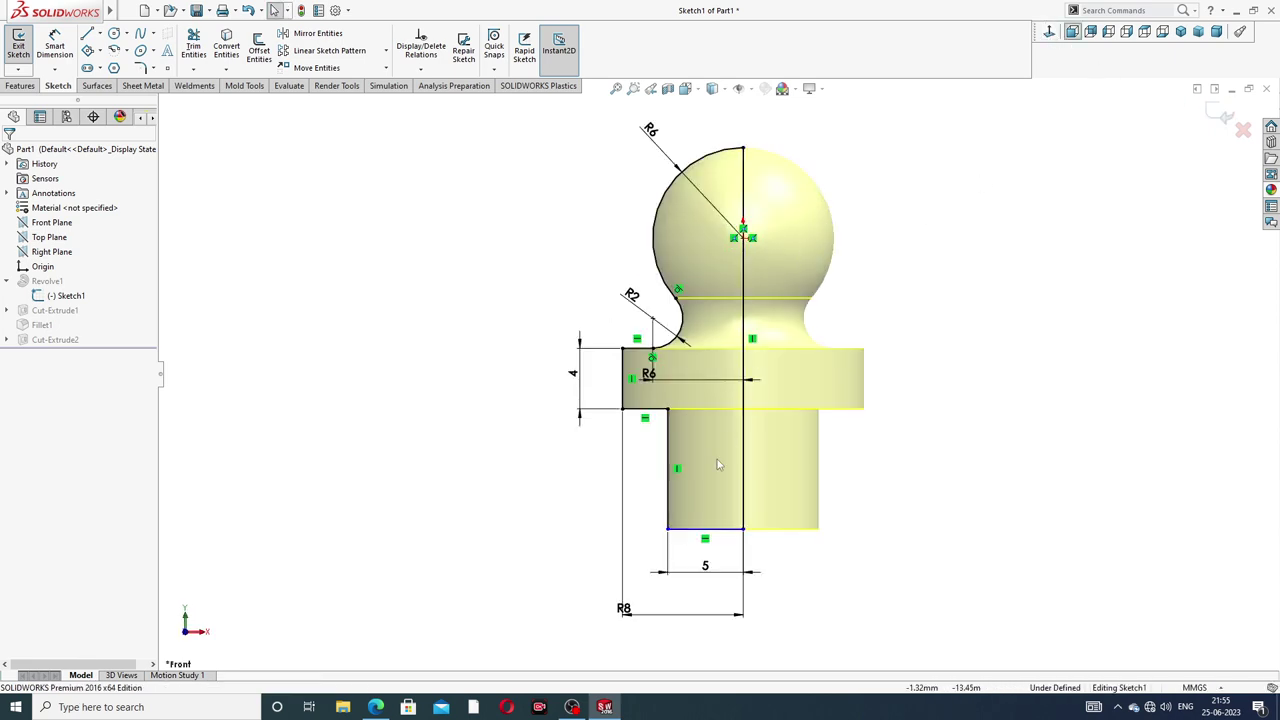
drag(624, 608, 683, 604)
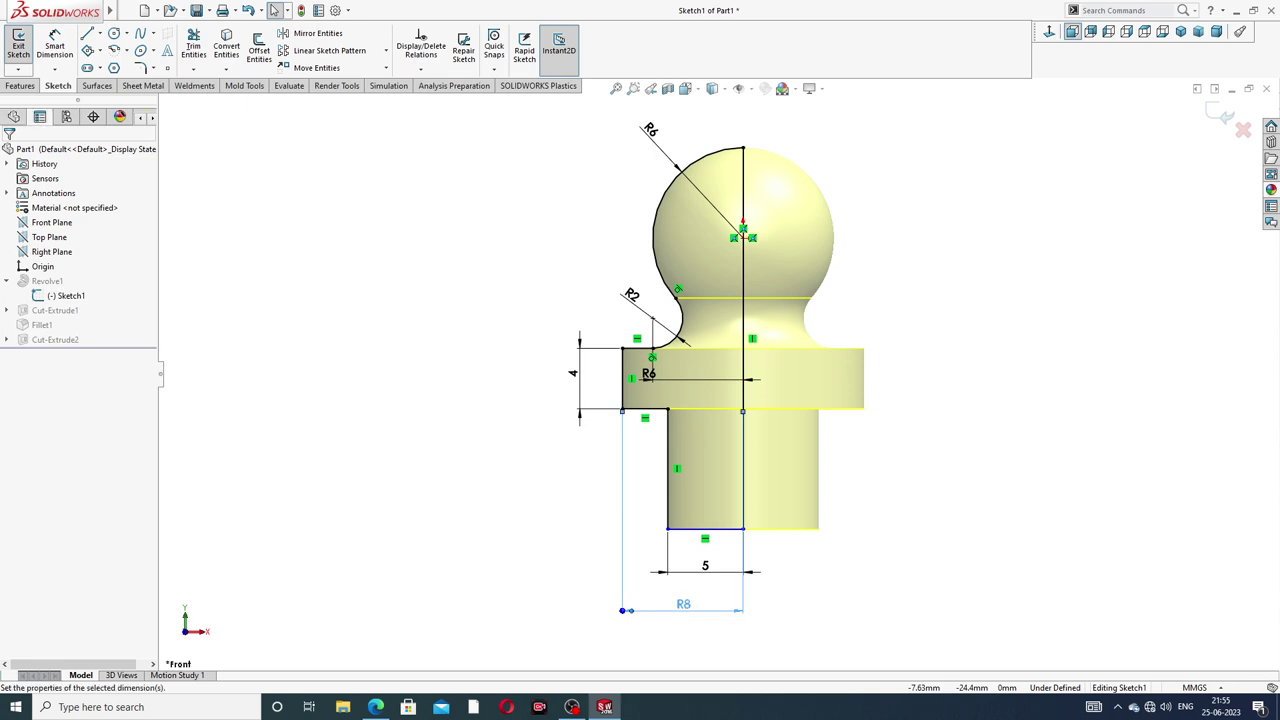
- Dimension the shank's left vertical edge to 10 mm
click(55, 47)
click(669, 445)
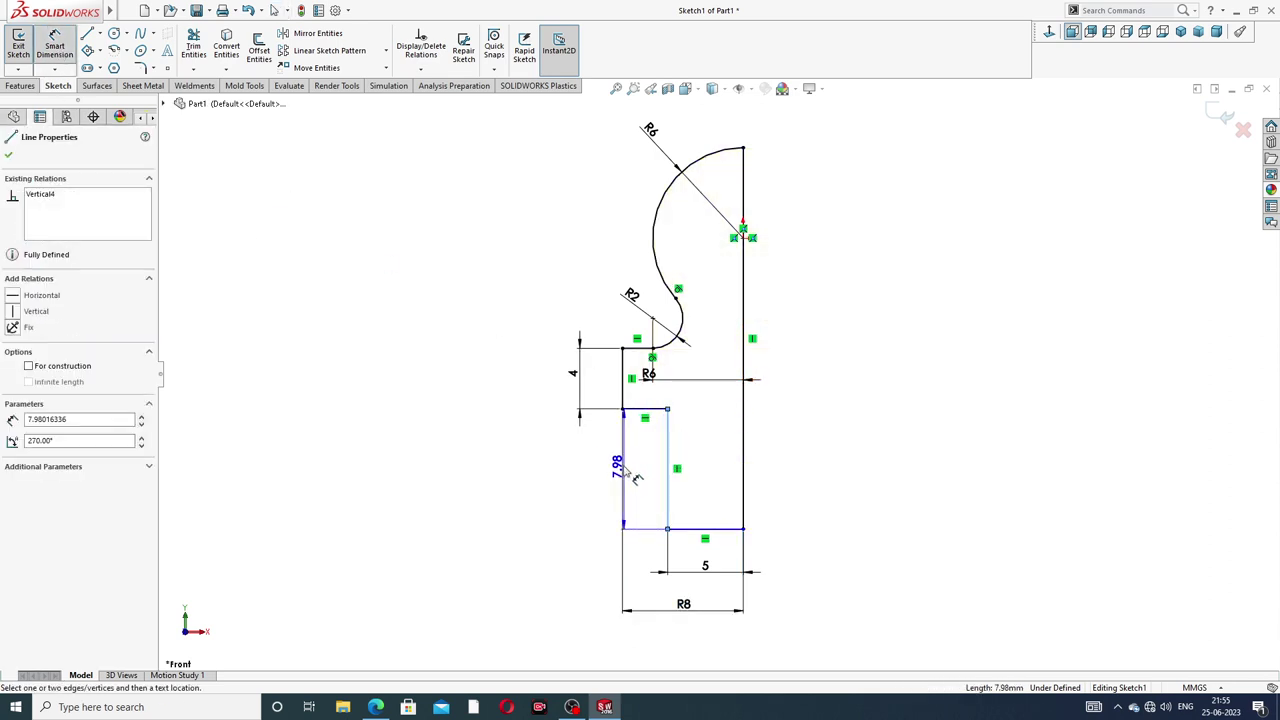
click(612, 474)
text(10)
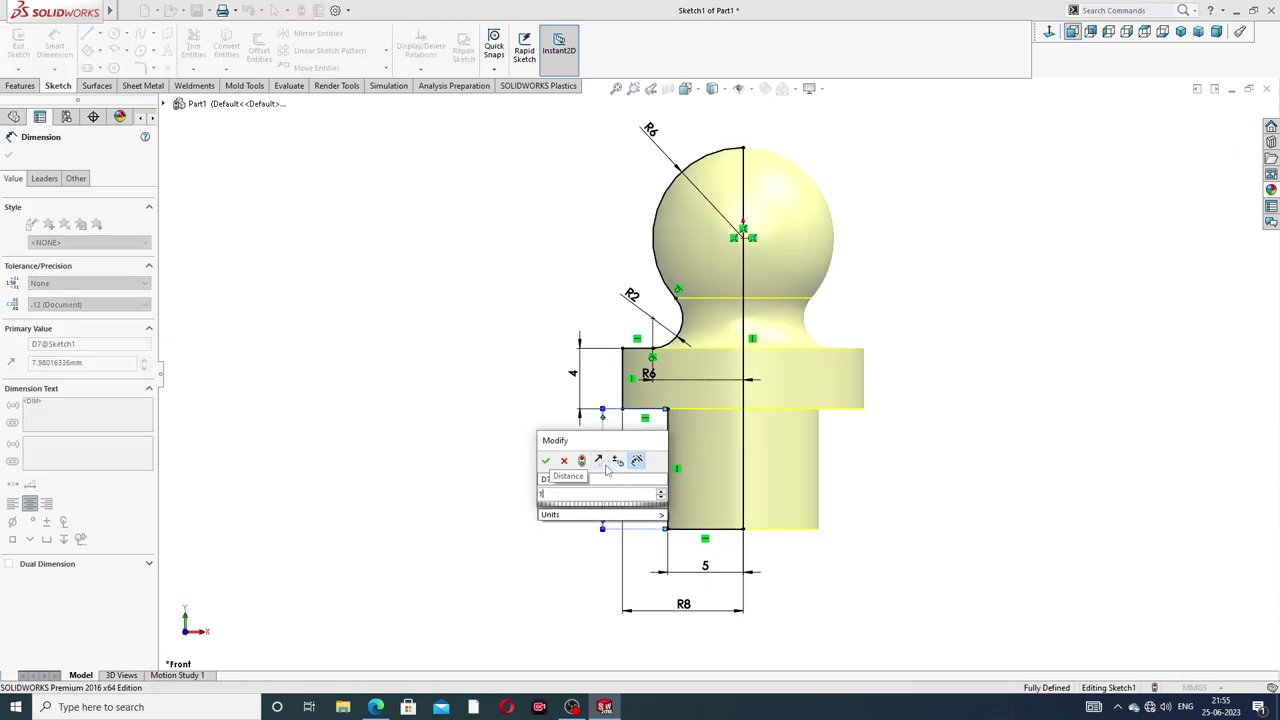
click(900, 400)
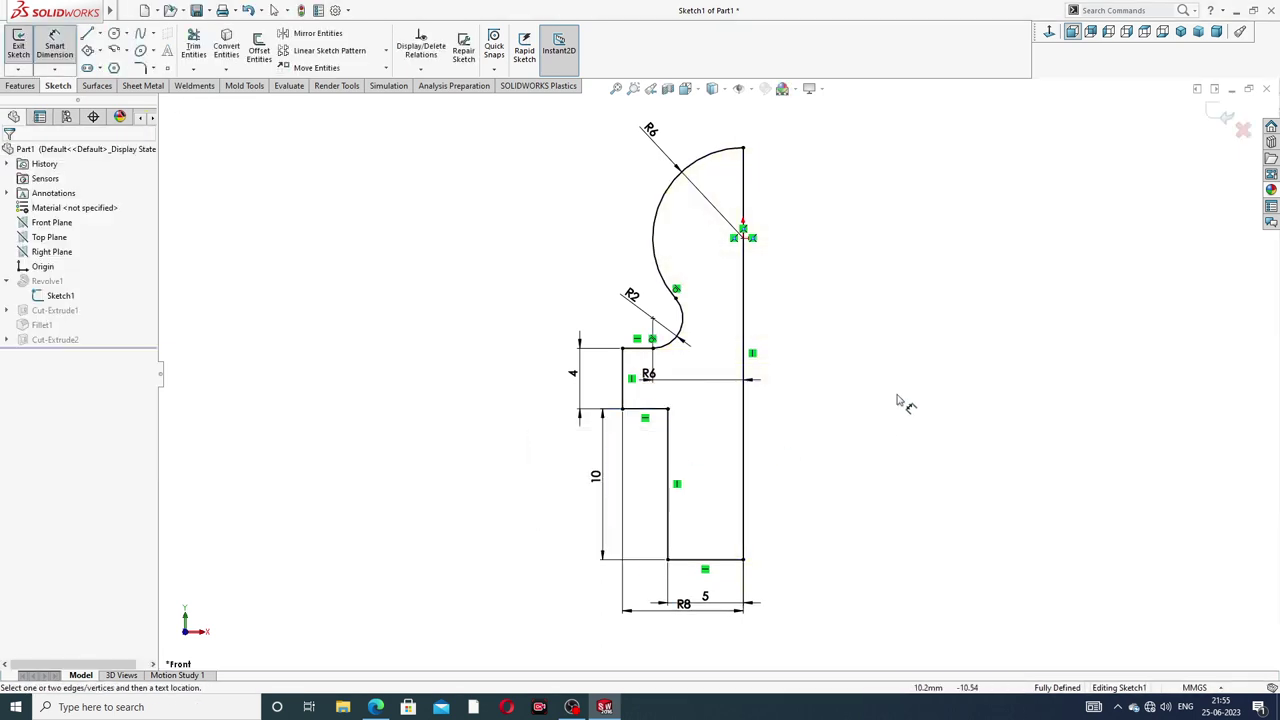
drag(610, 490, 602, 485)
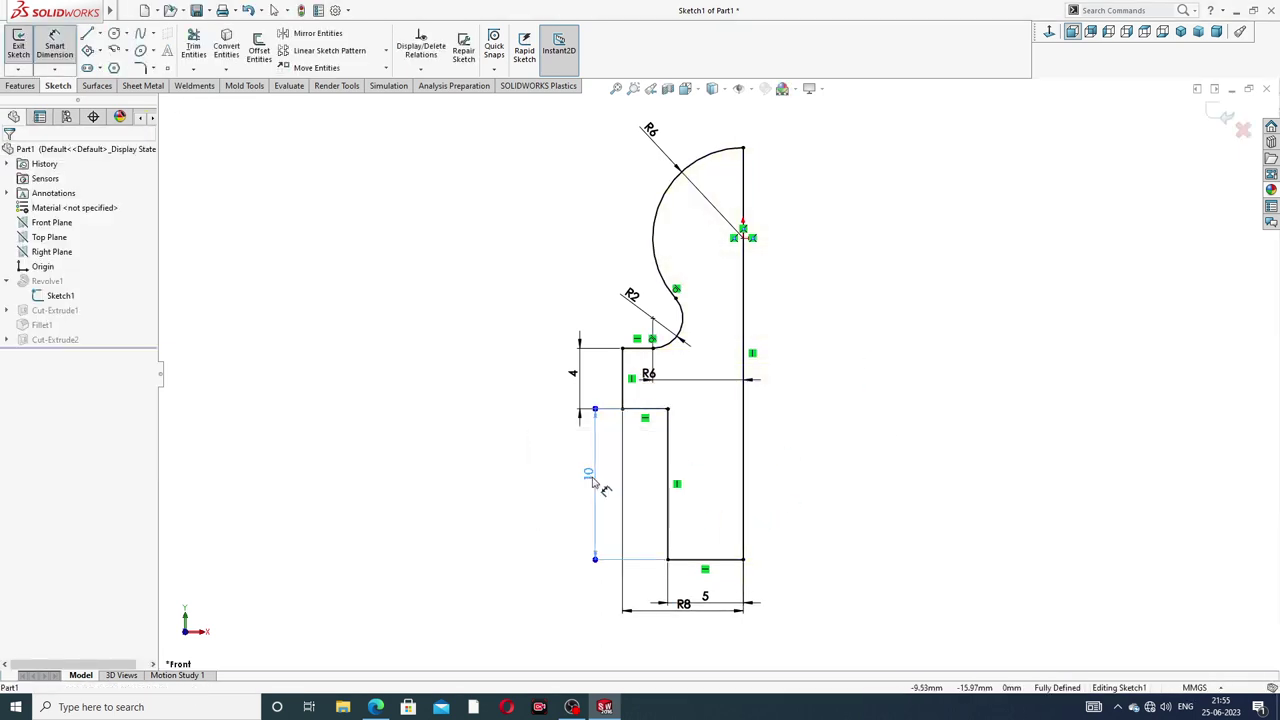
- Move the 5 dimension above R8 and exit the sketch
click(706, 590)
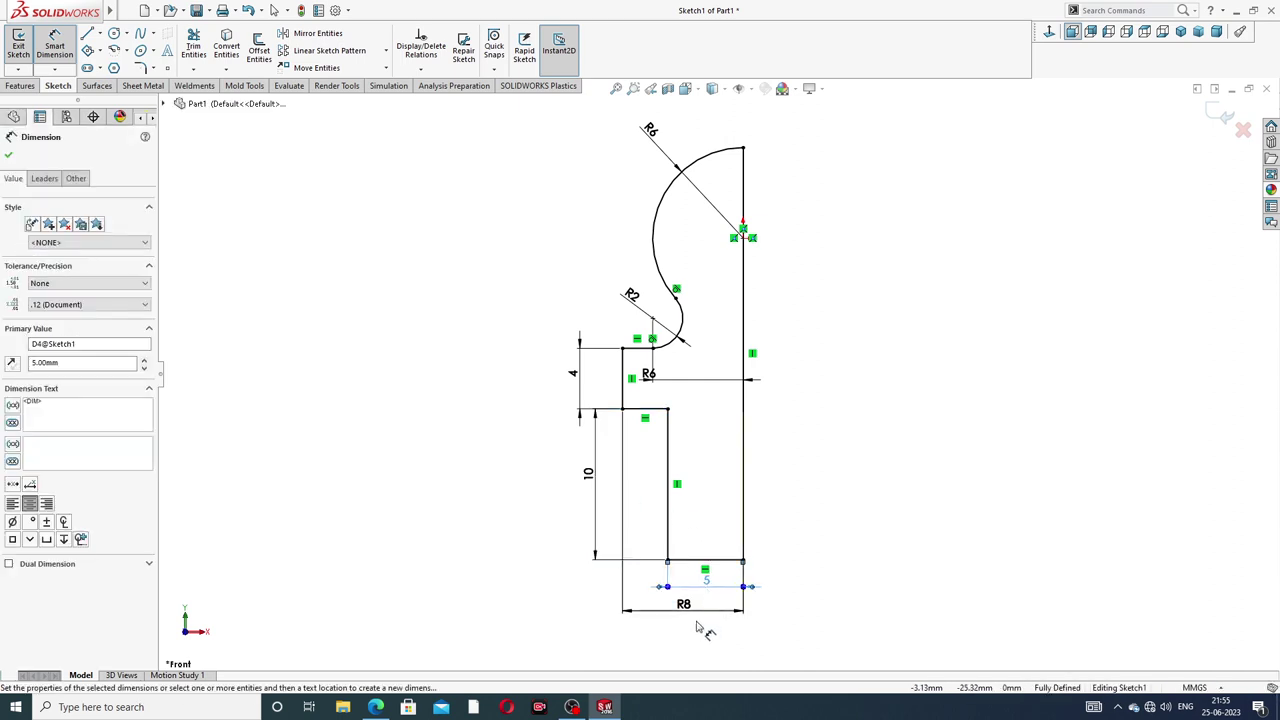
drag(684, 604, 686, 618)
click(898, 420)
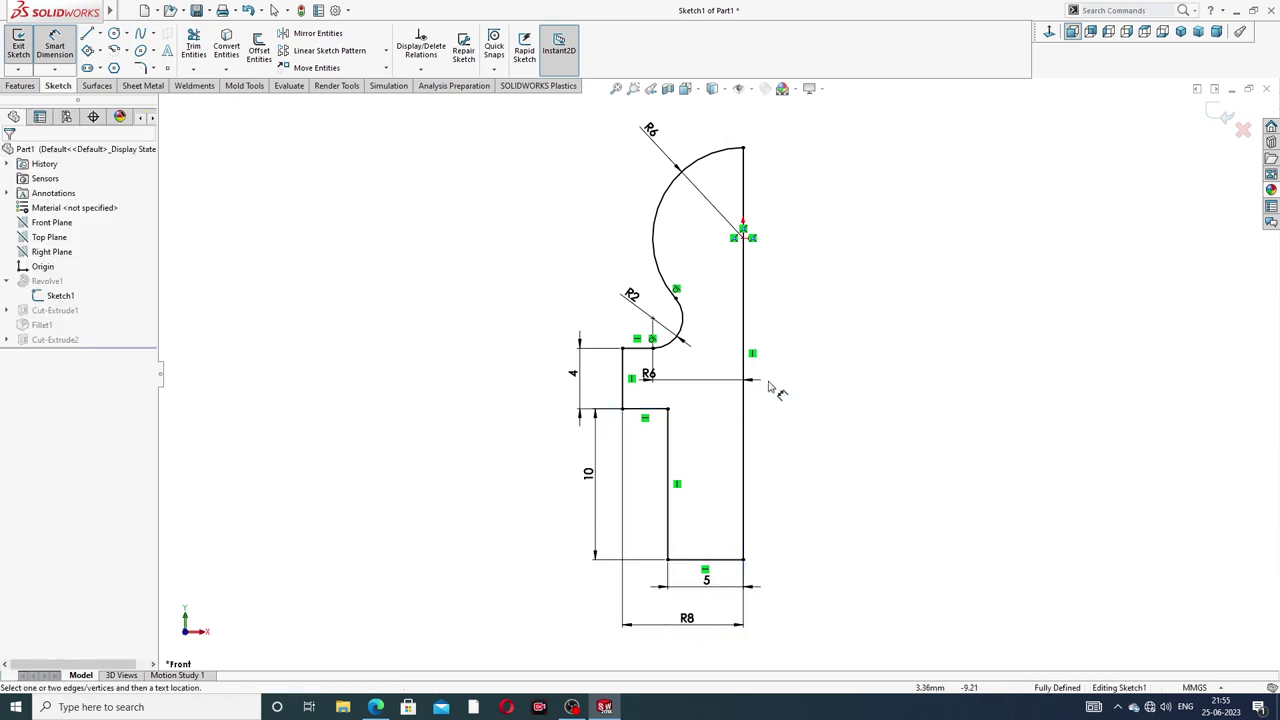
click(600, 476)
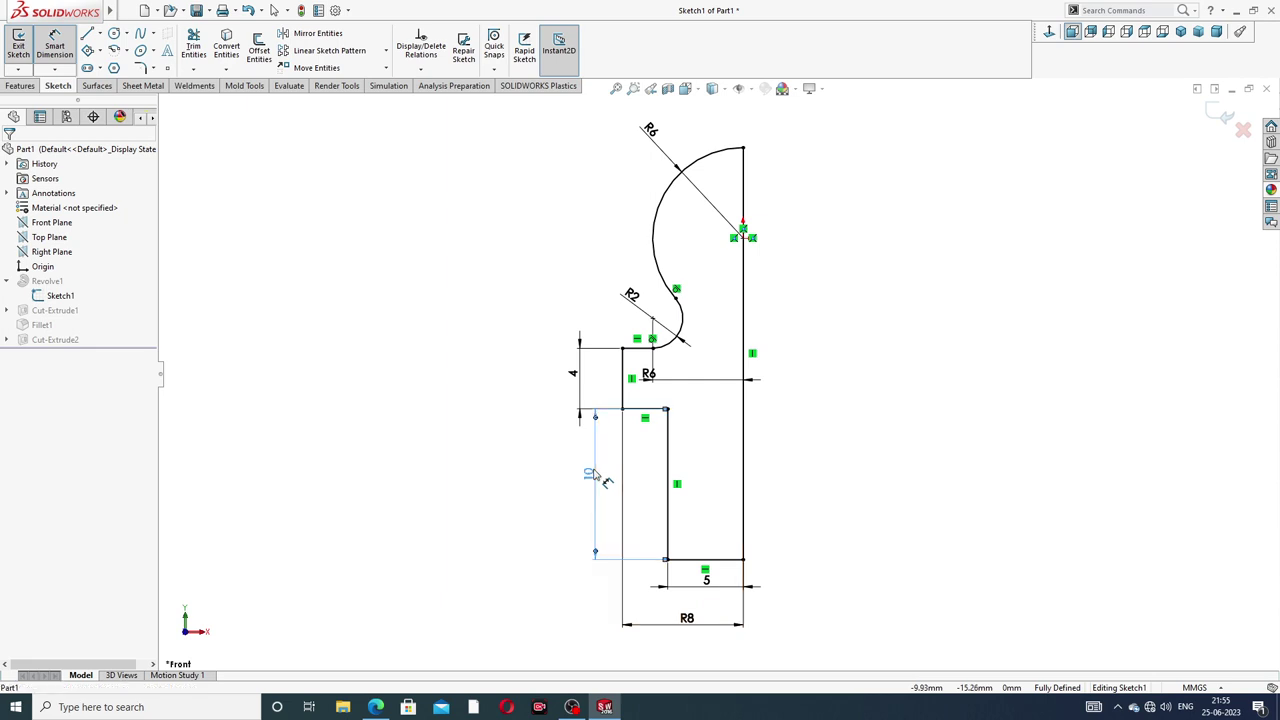
right_click(1040, 160)
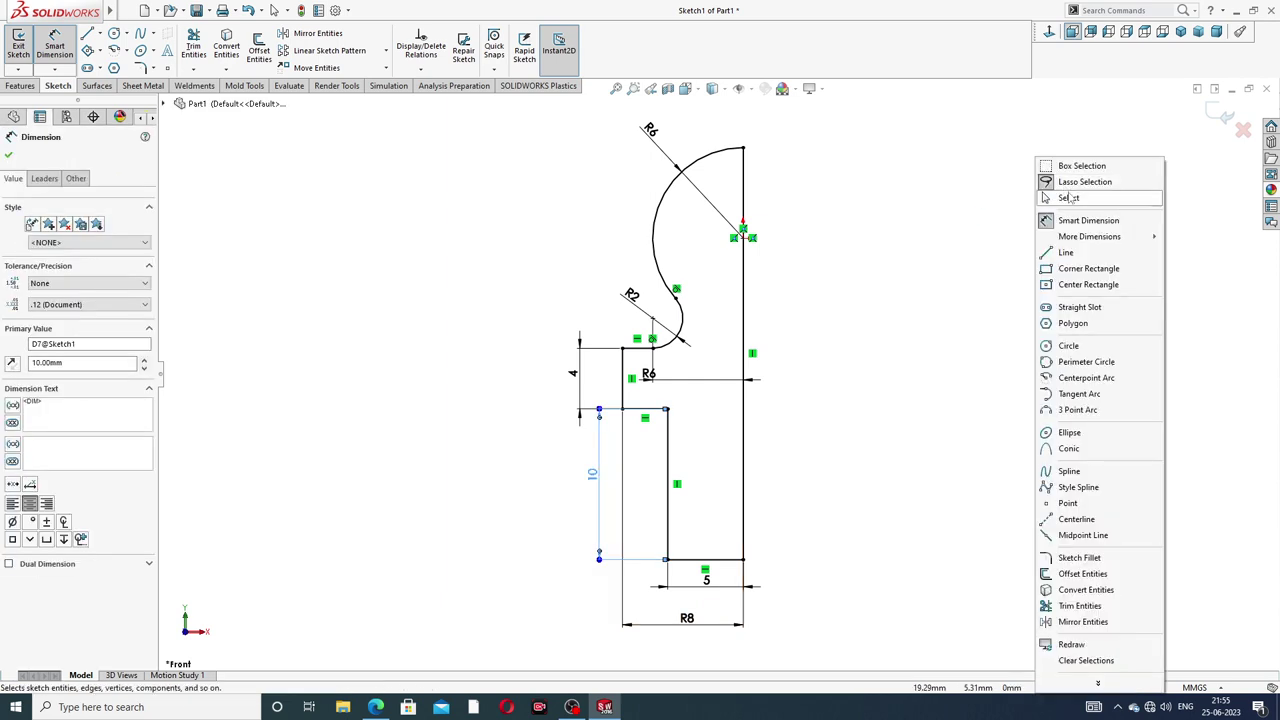
click(1068, 197)
key(ctrl+b)
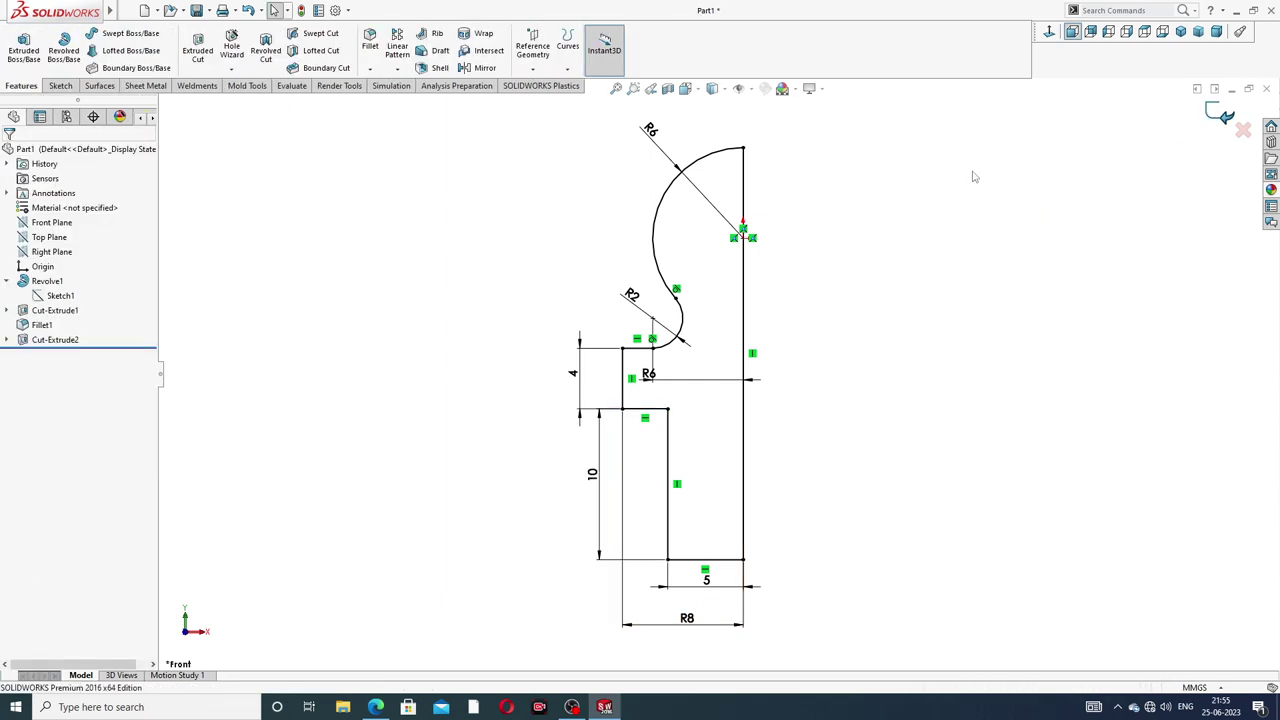
mouse_move(945, 313)
middle_down()
mouse_move(977, 286)
mouse_move(765, 153)
middle_up()
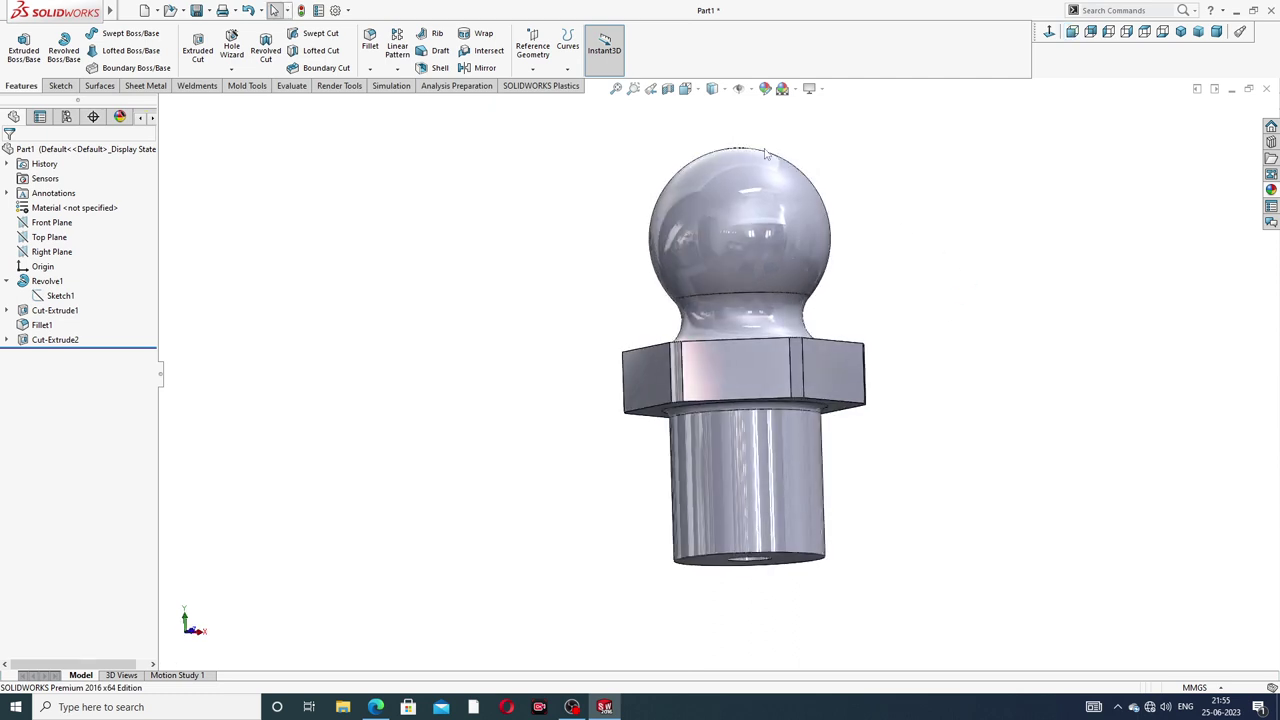
click(668, 89)
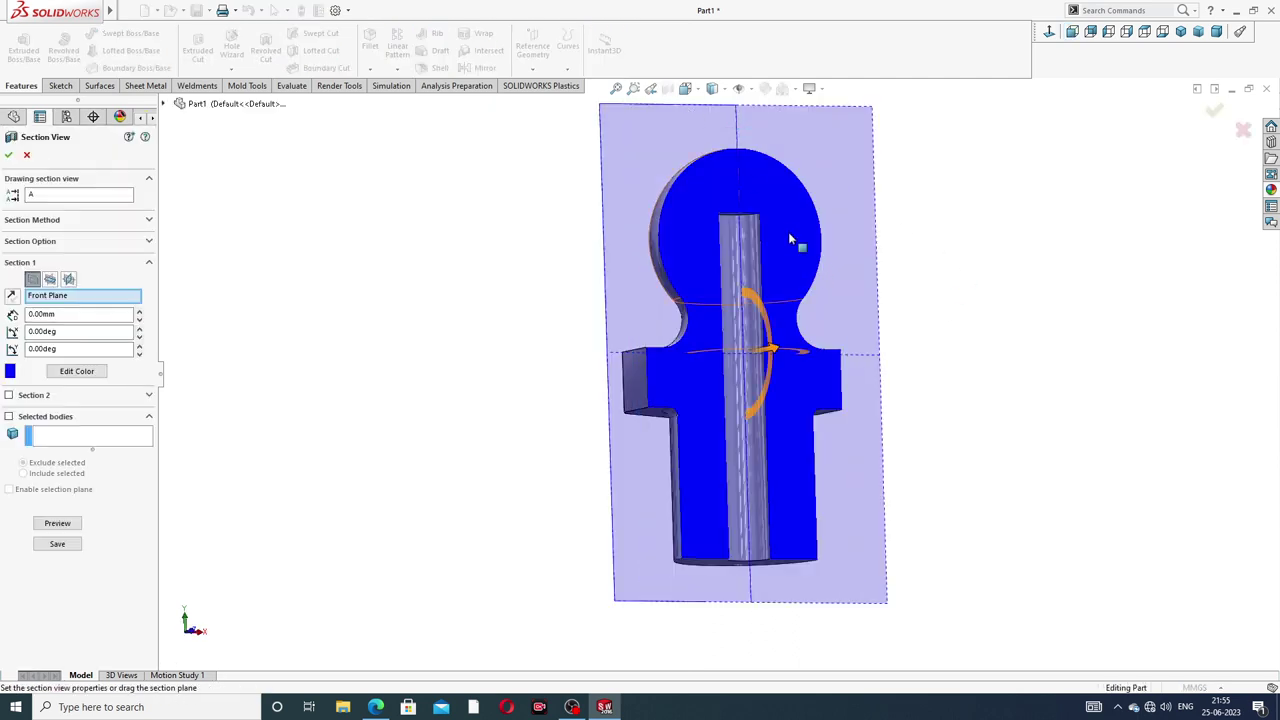
click(1215, 114)
click(667, 89)
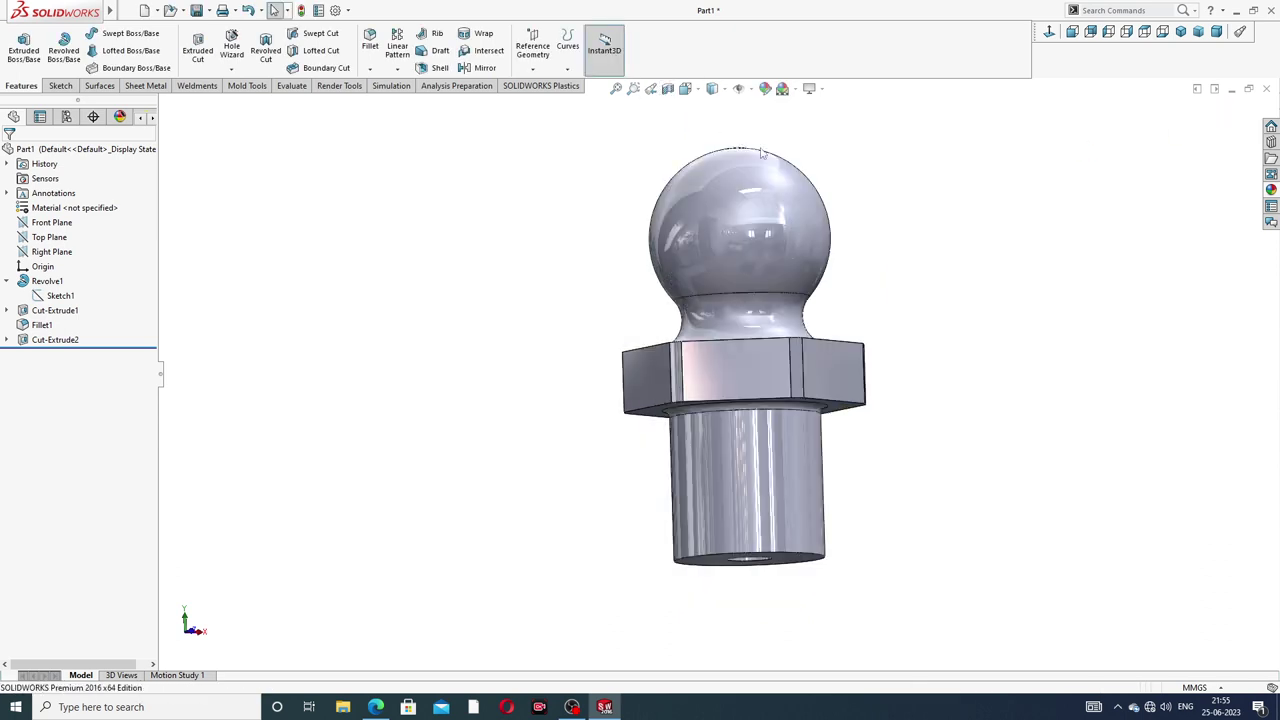
scroll(913, 205, up, 3)
middle_drag(945, 265, 932, 203)
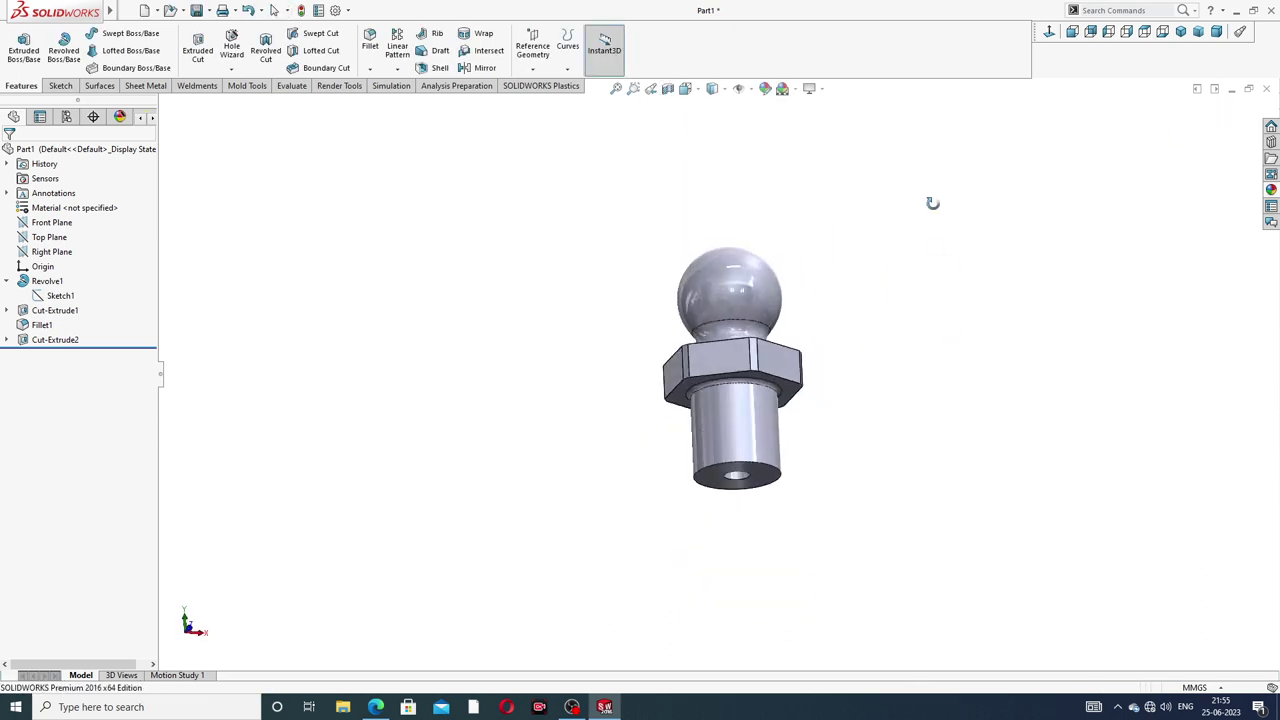
- Chamfer the shank's bottom outer edge at 1 mm × 45°
click(370, 48)
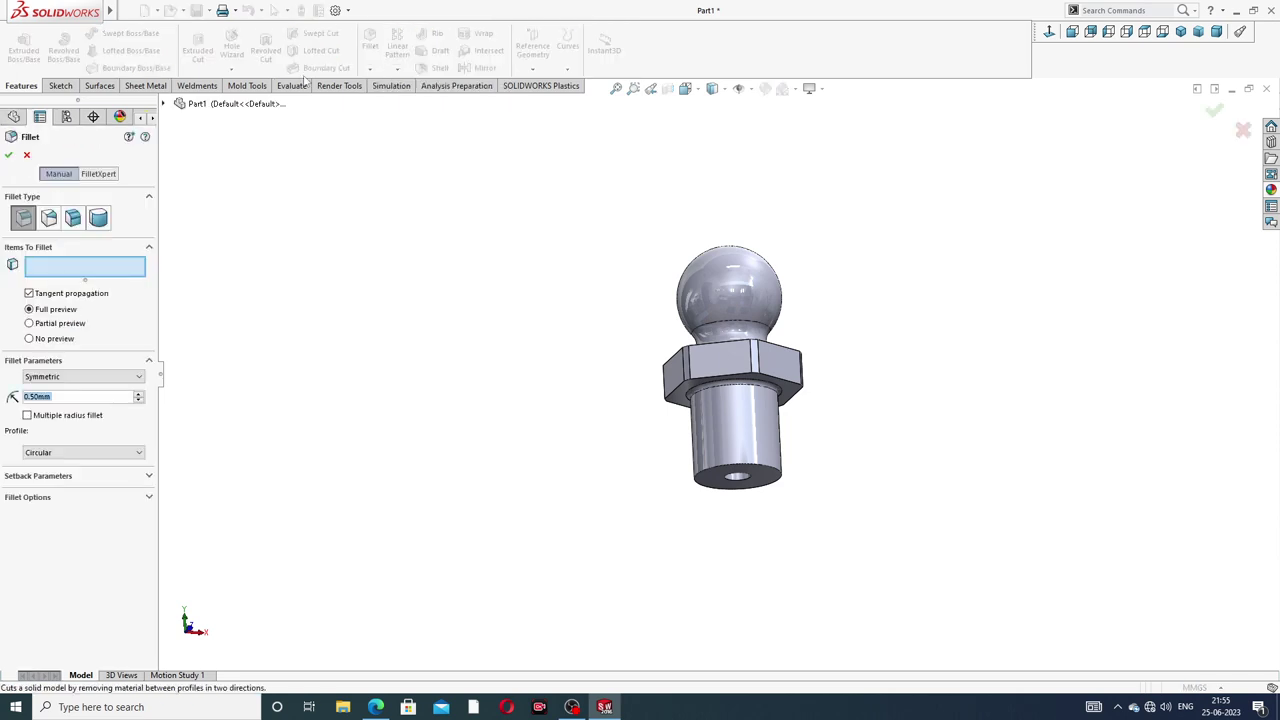
click(8, 156)
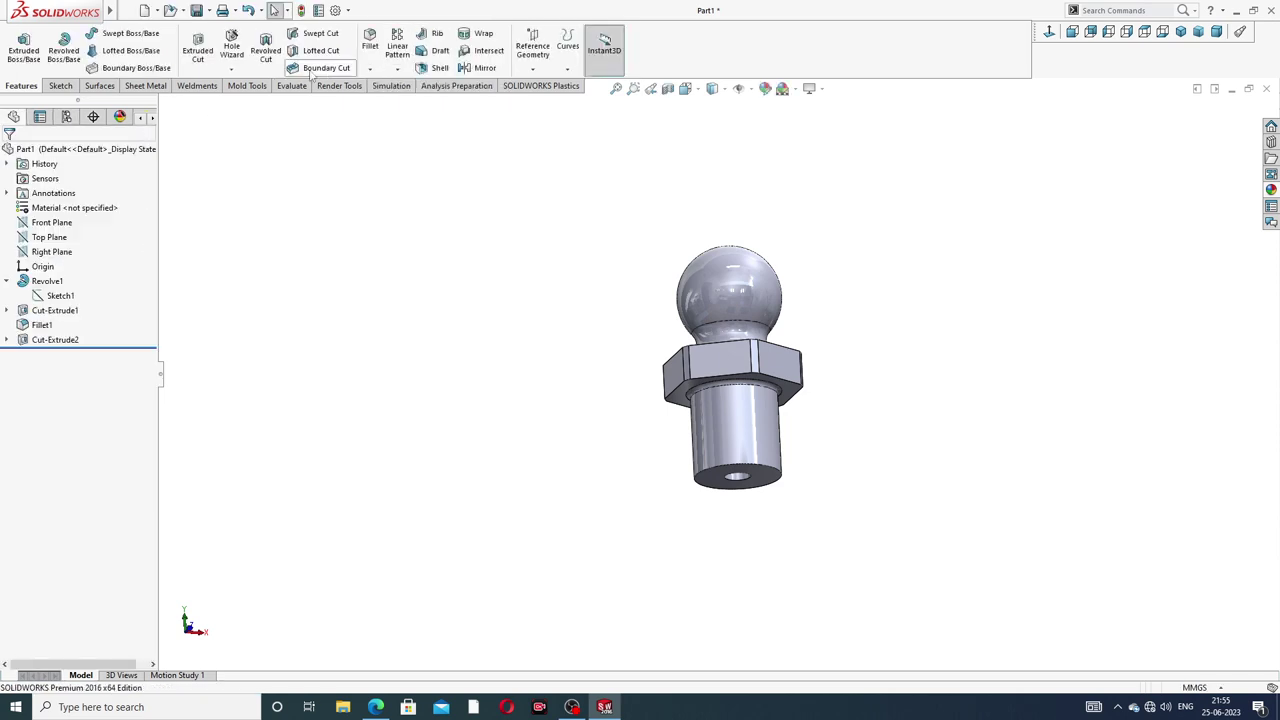
click(370, 68)
click(394, 102)
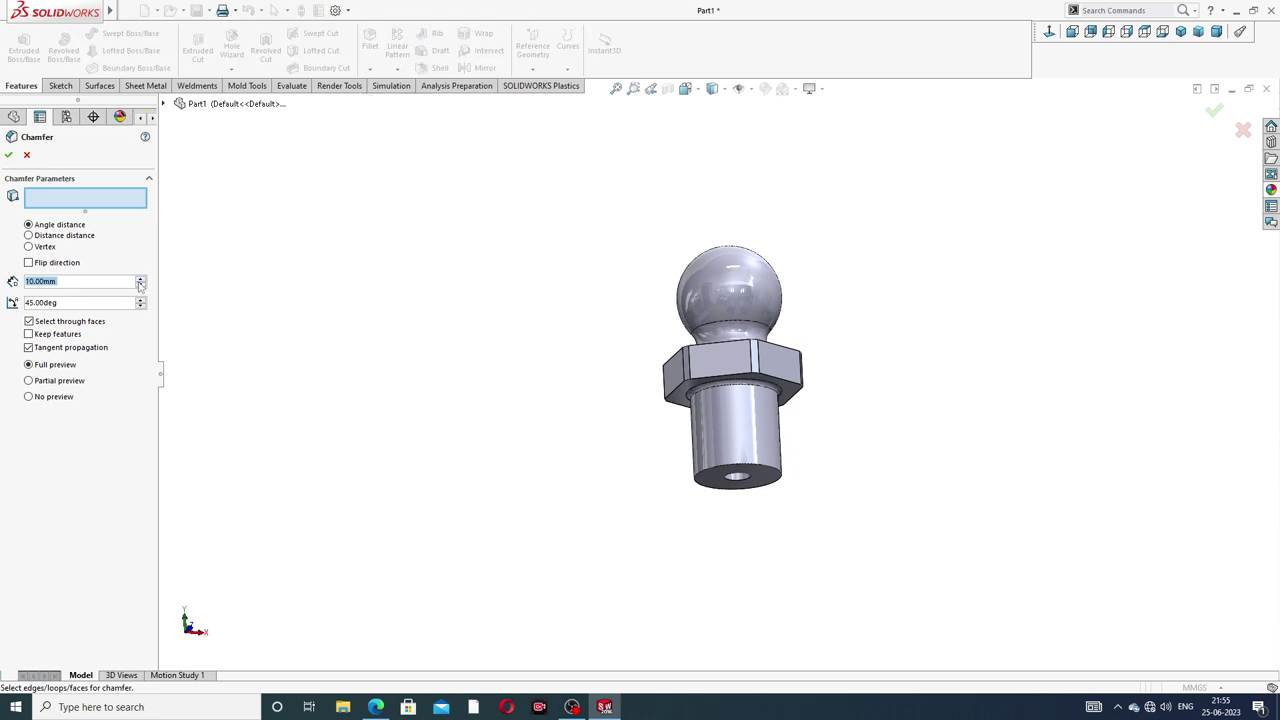
text(1)
key(Return)
scroll(655, 435, down, 3)
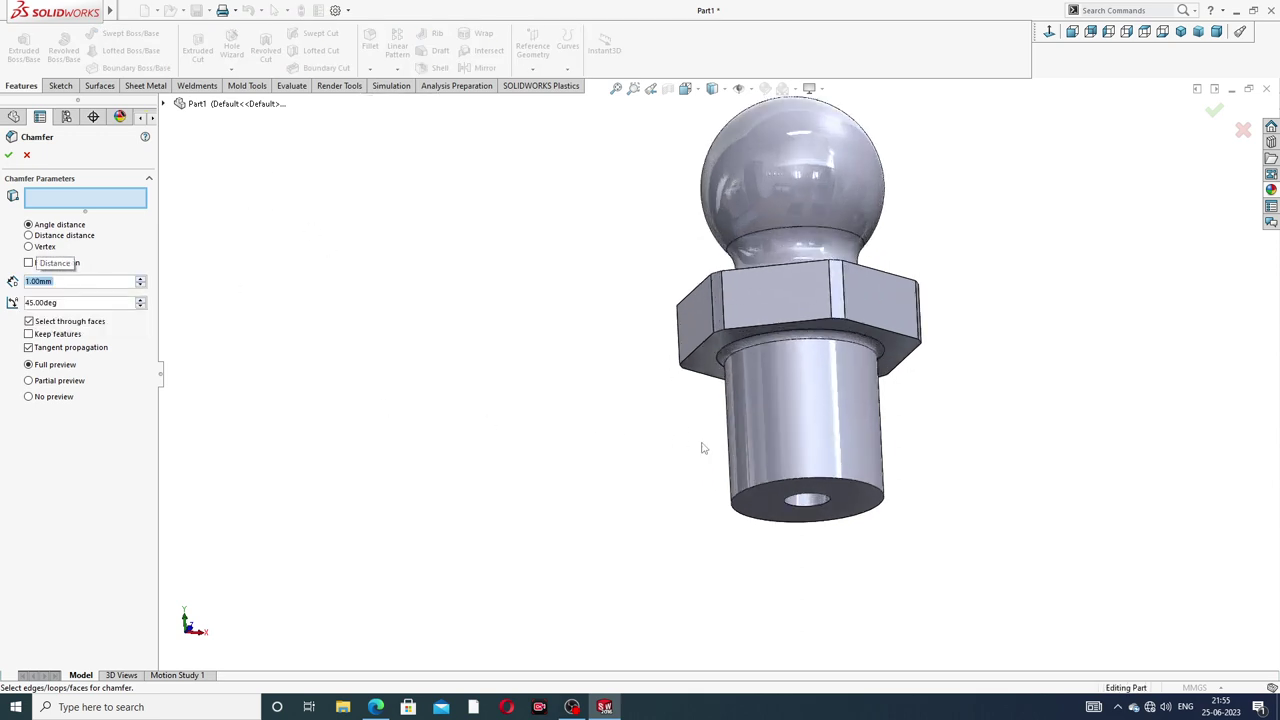
click(830, 480)
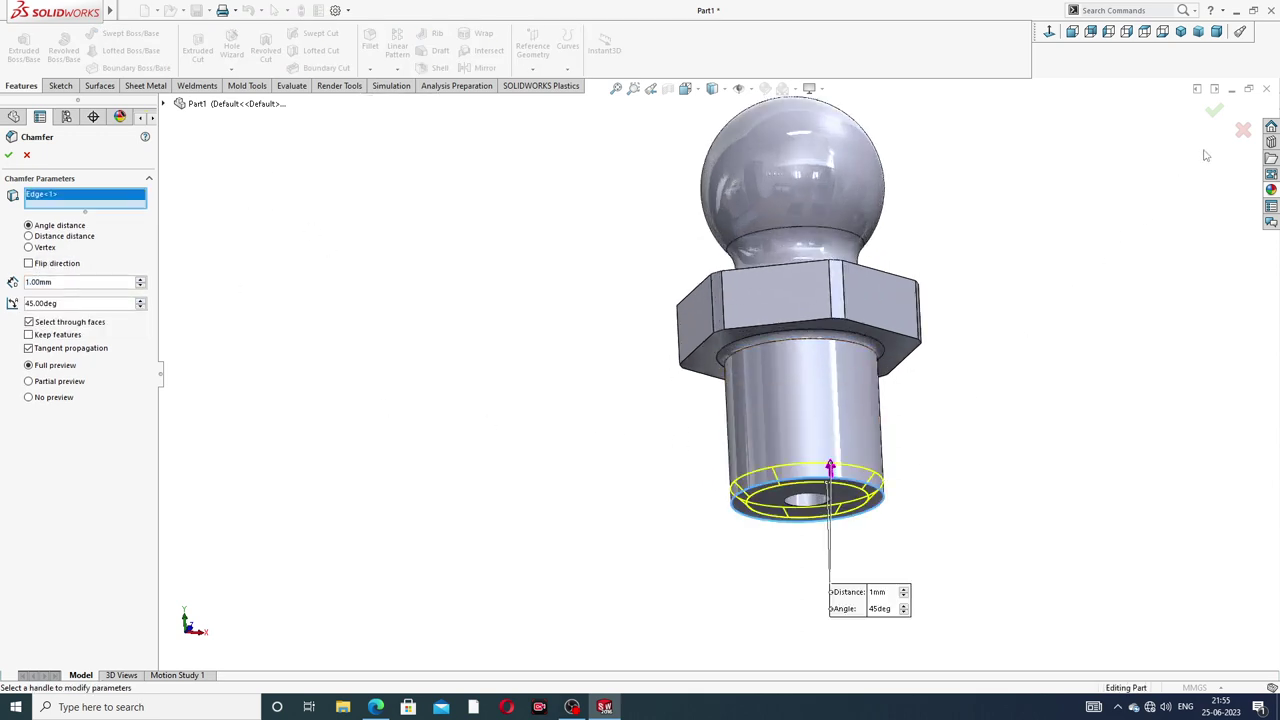
click(1214, 110)
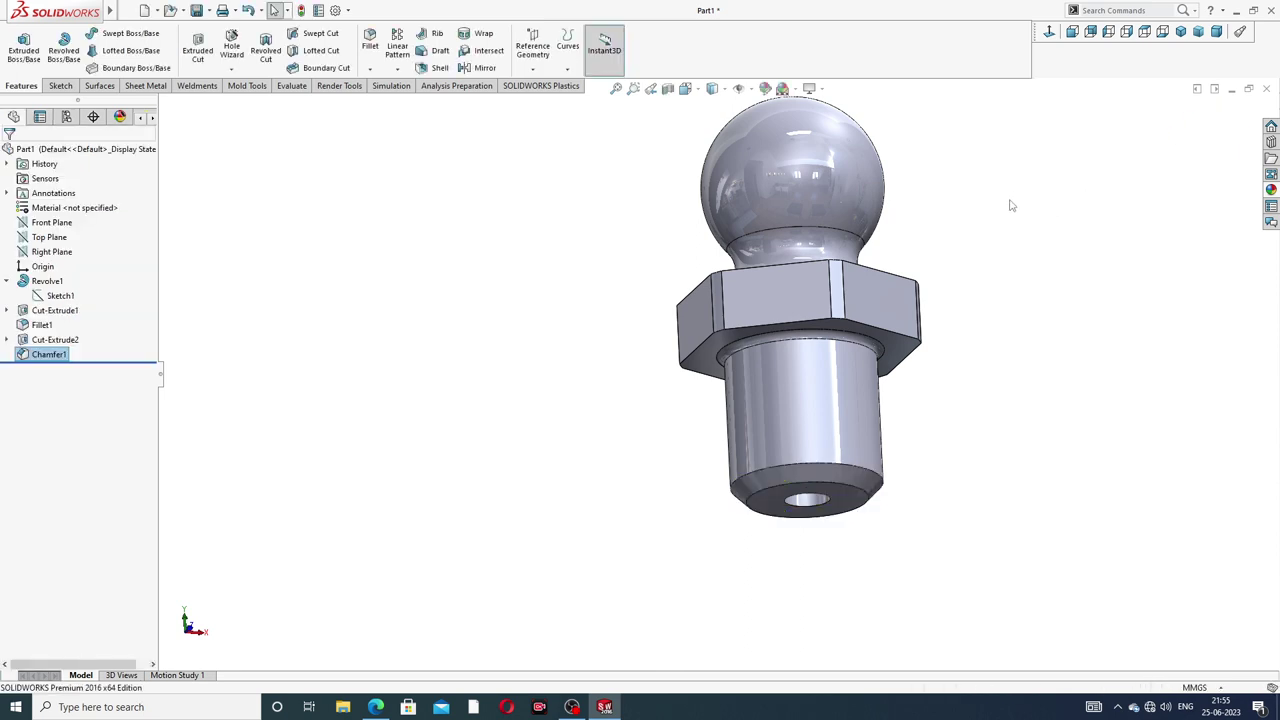
click(938, 226)
scroll(932, 225, up, 2)
middle_drag(930, 225, 894, 343)
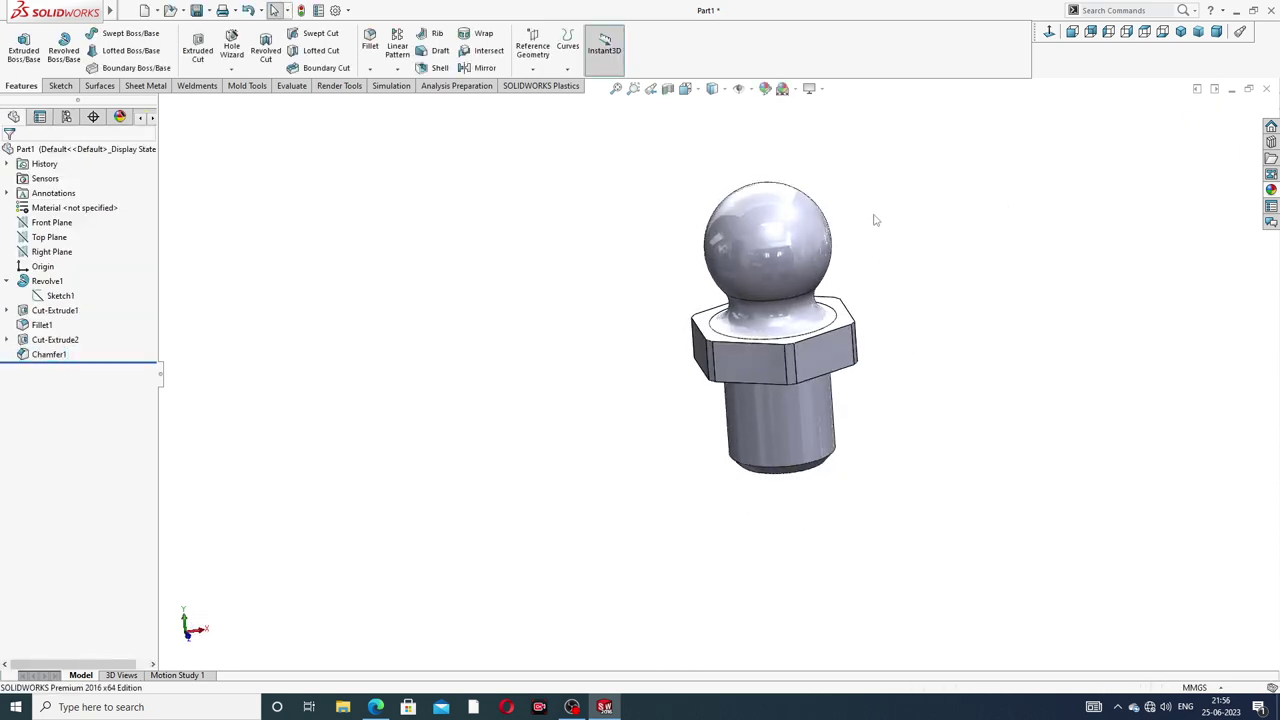
scroll(835, 237, down, 2)
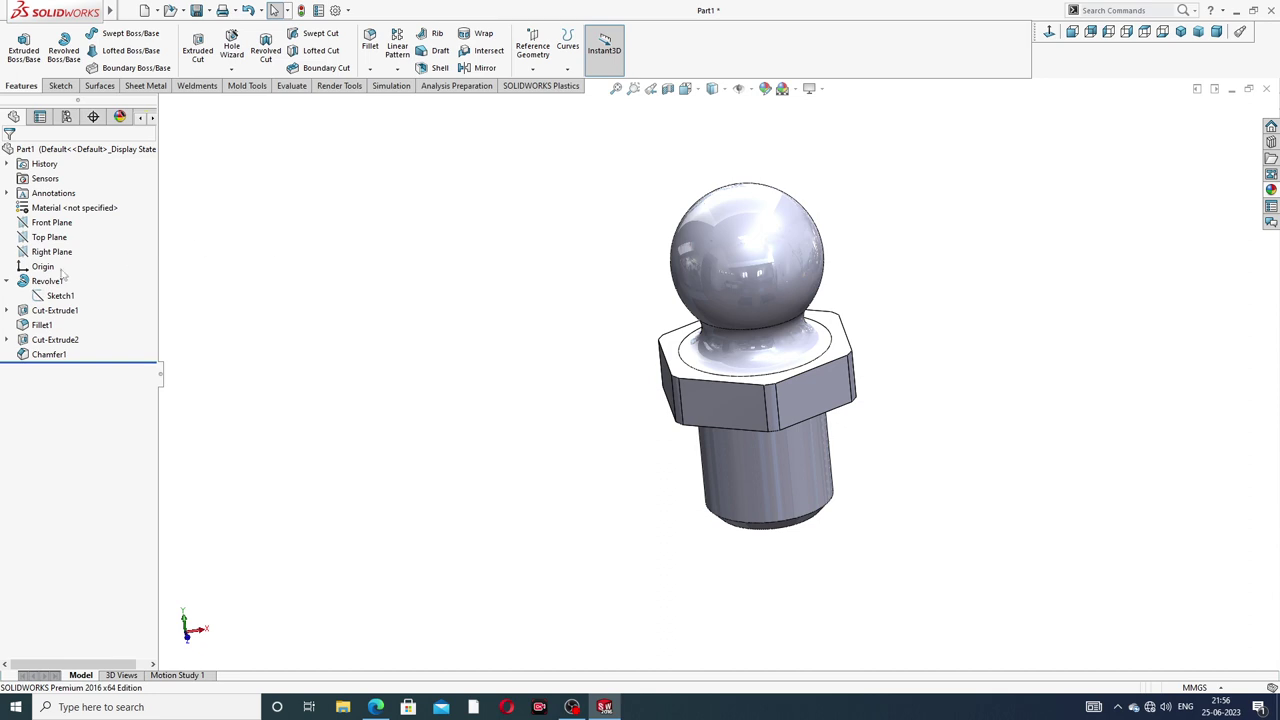
- Create Plane1 offset 3.5 mm from the Right Plane
click(7, 281)
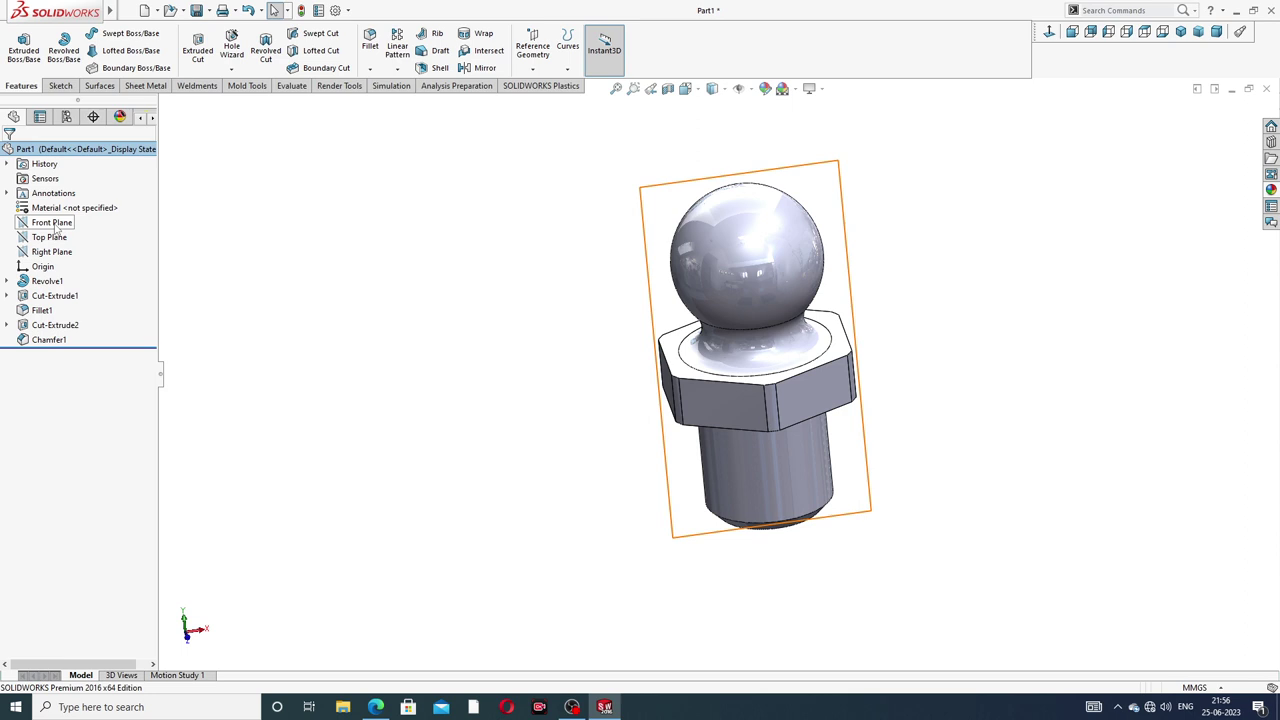
click(59, 256)
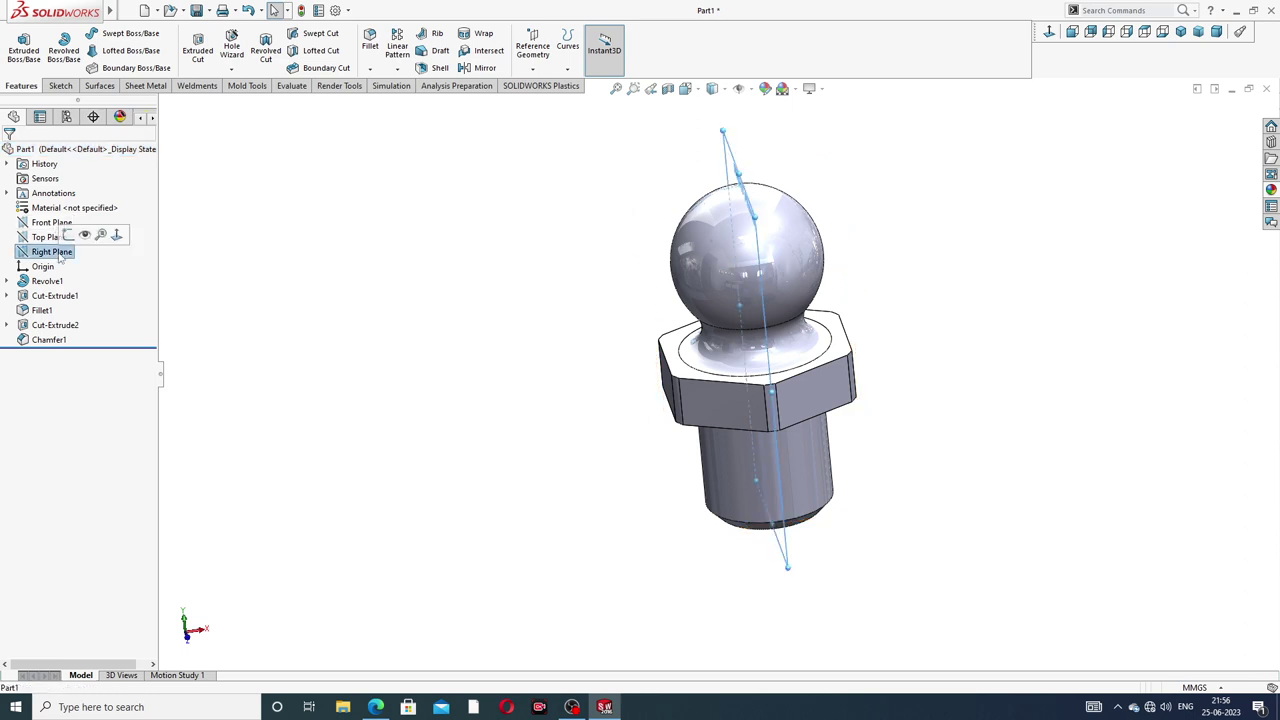
click(541, 74)
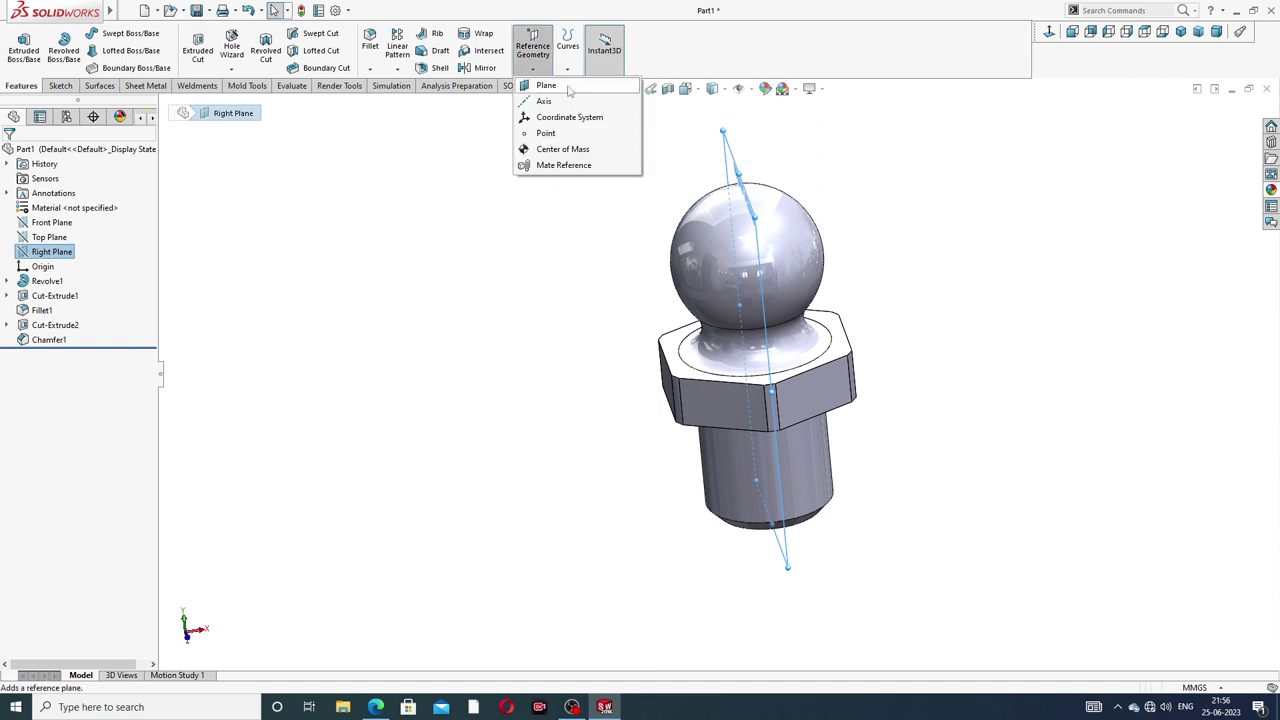
click(545, 80)
middle_drag(736, 177, 759, 256)
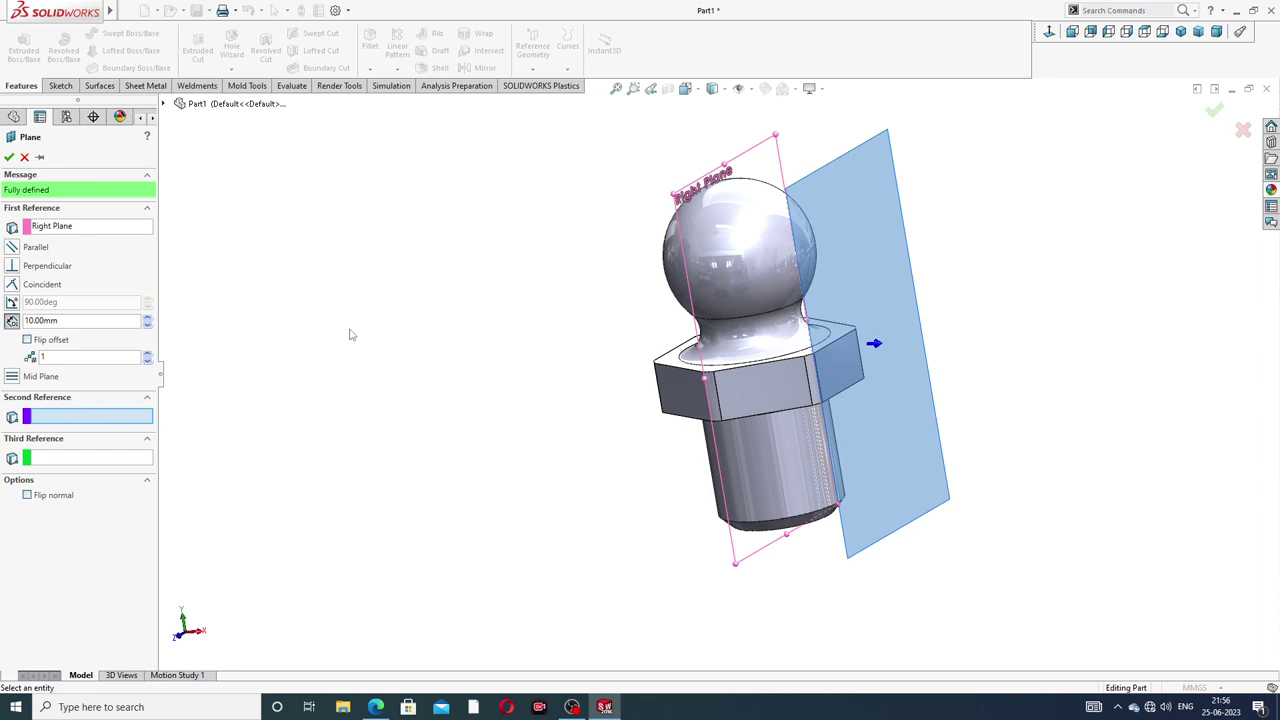
double_click(81, 321)
text(3.5)
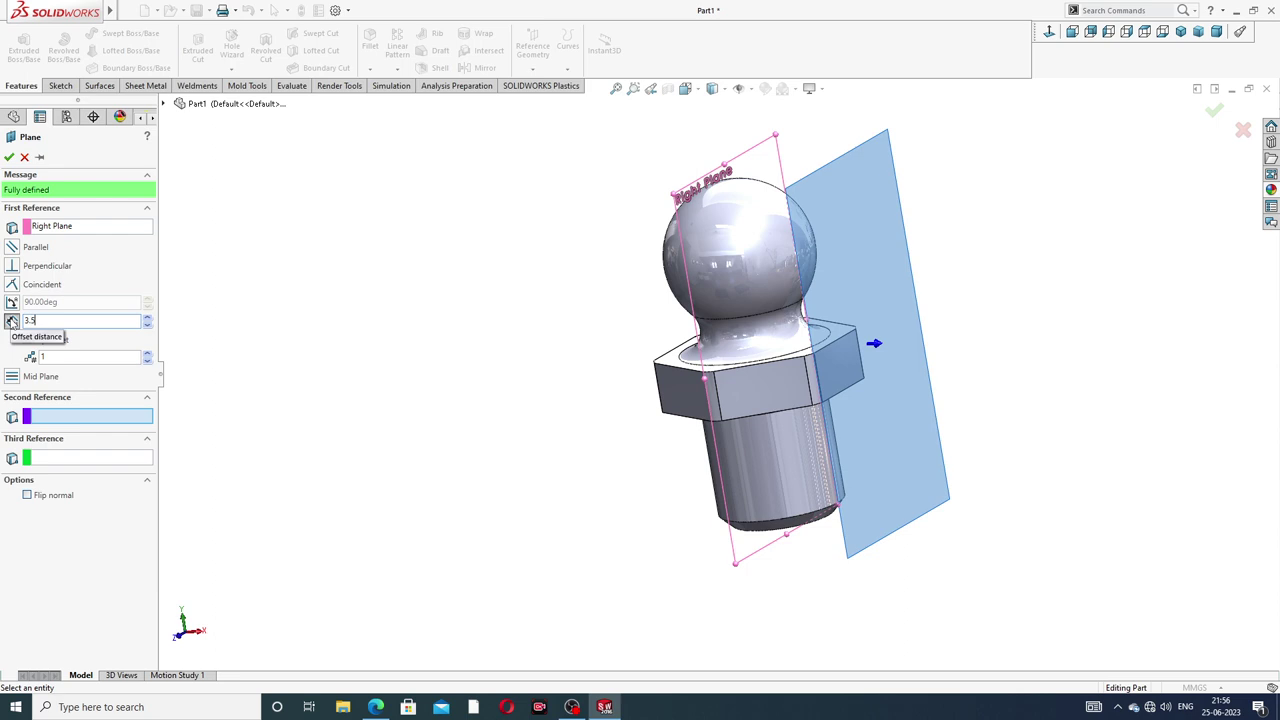
key(Return)
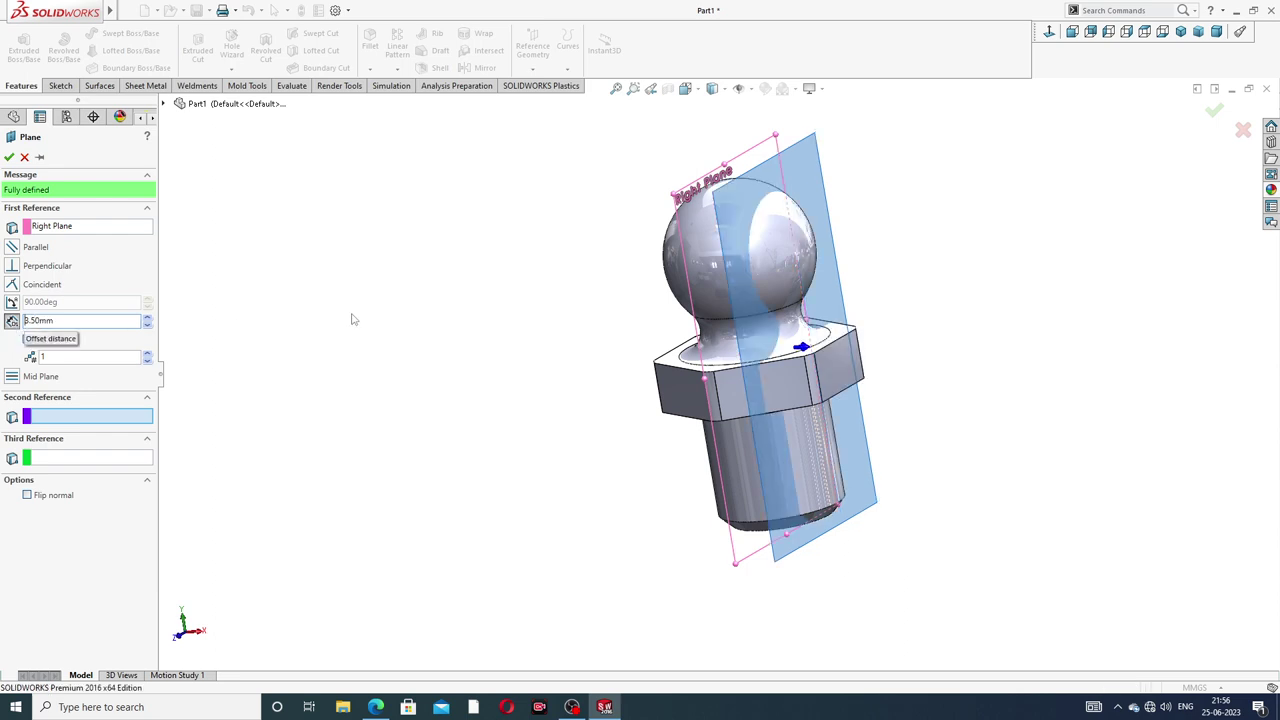
mouse_move(790, 168)
middle_down()
mouse_move(855, 163)
mouse_move(837, 194)
middle_up()
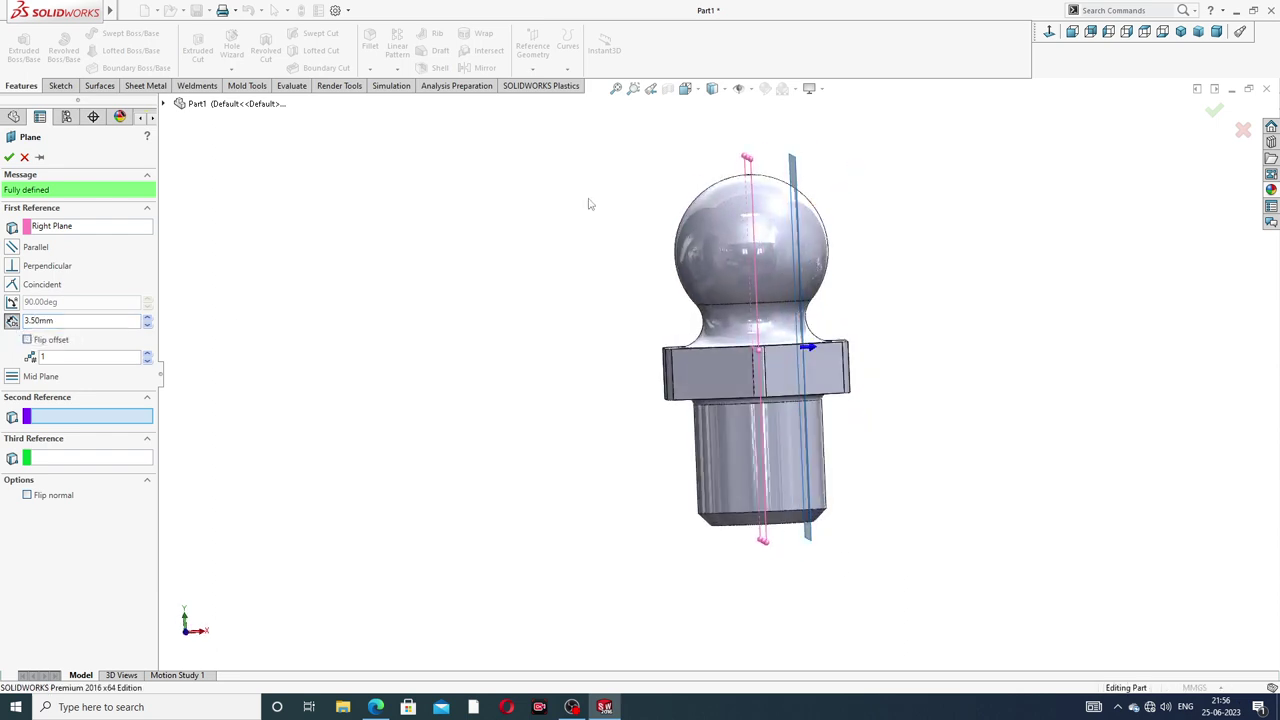
click(9, 158)
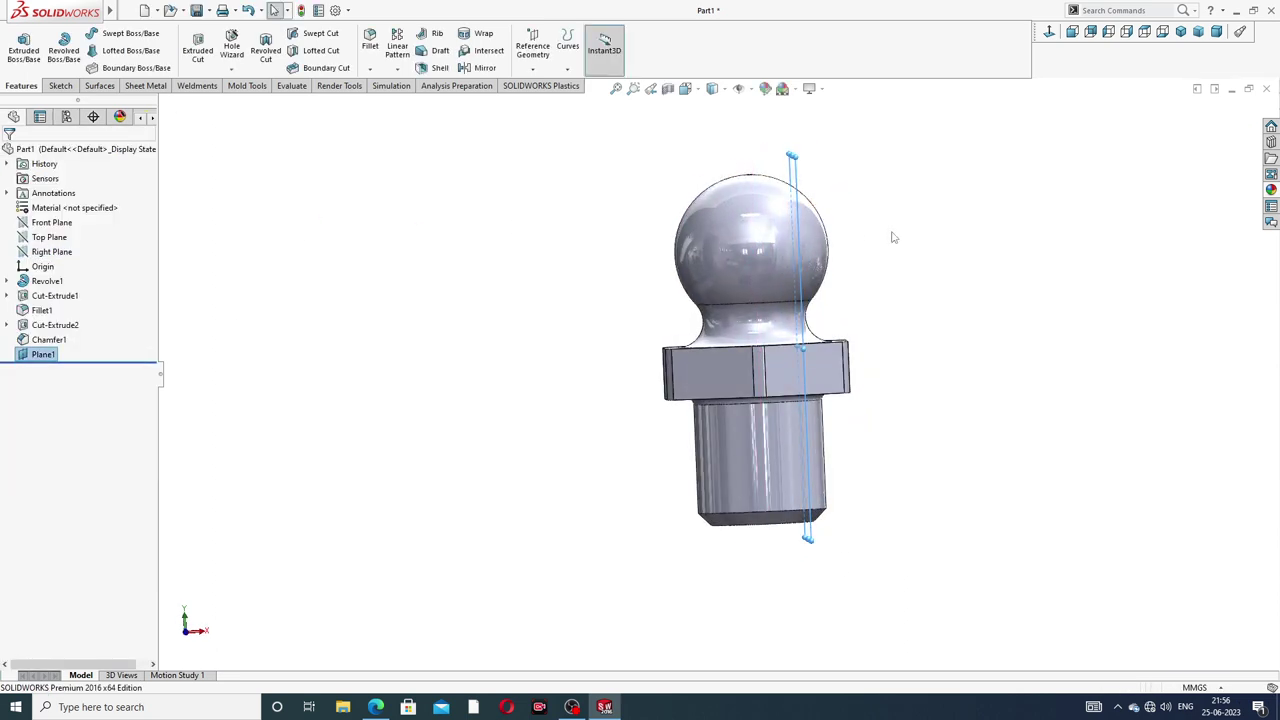
middle_drag(890, 236, 825, 188)
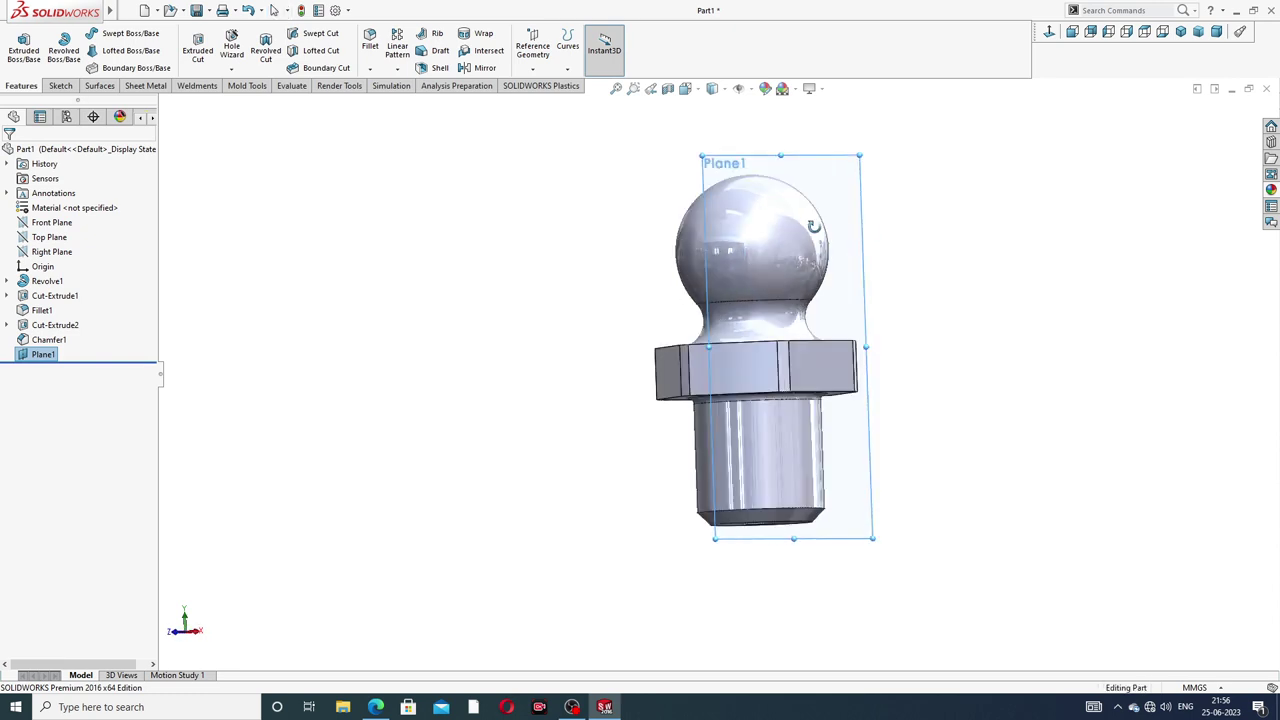
- Start a sketch on Plane1 and draw an origin-centred circle over the ball head
click(826, 162)
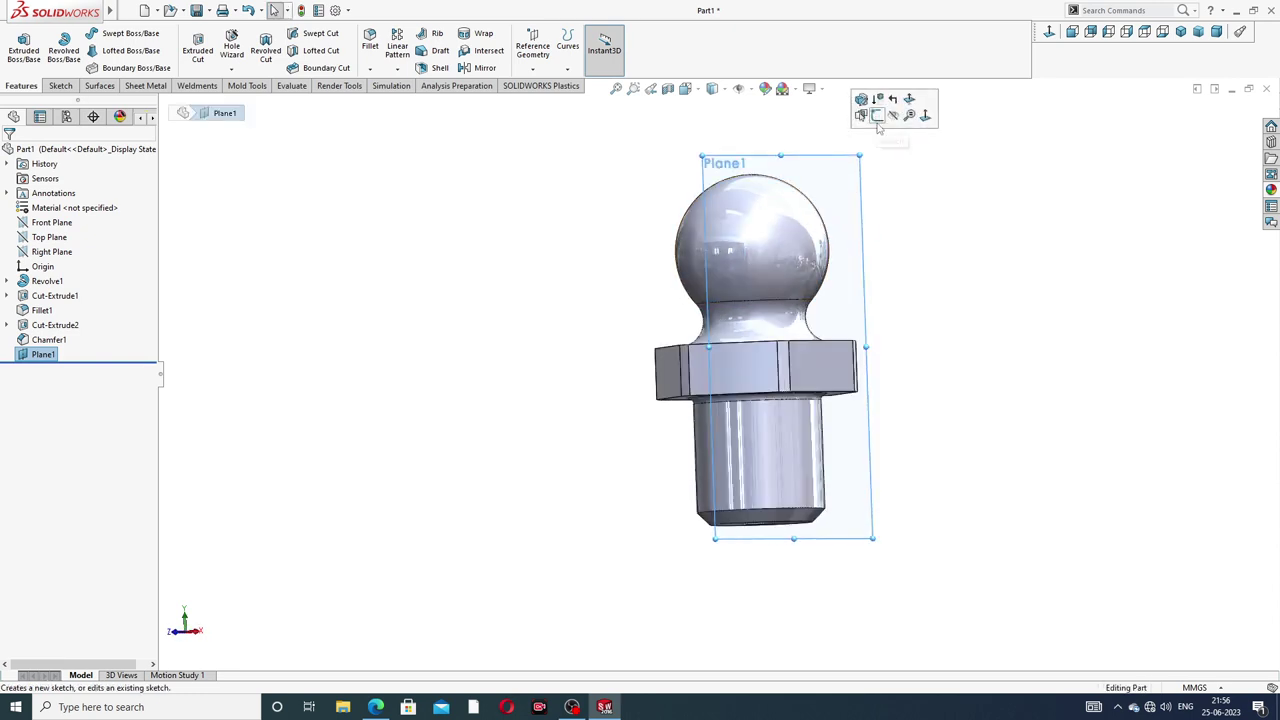
click(878, 117)
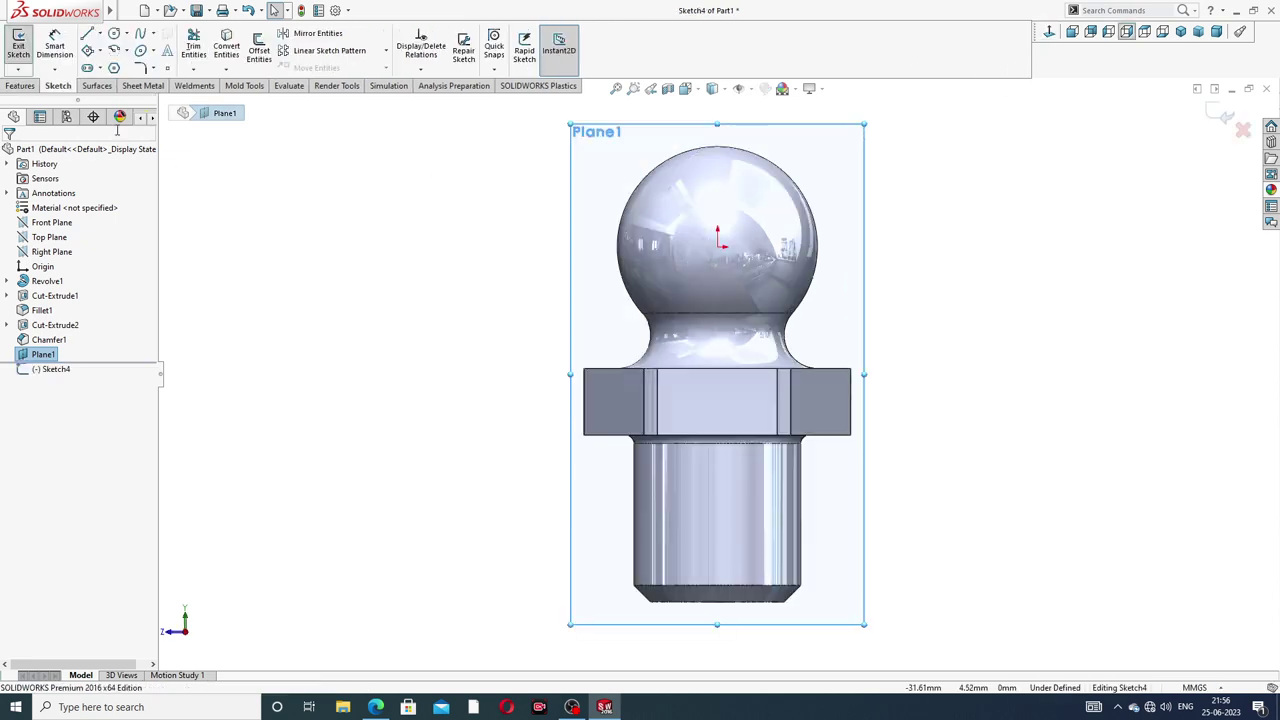
click(124, 34)
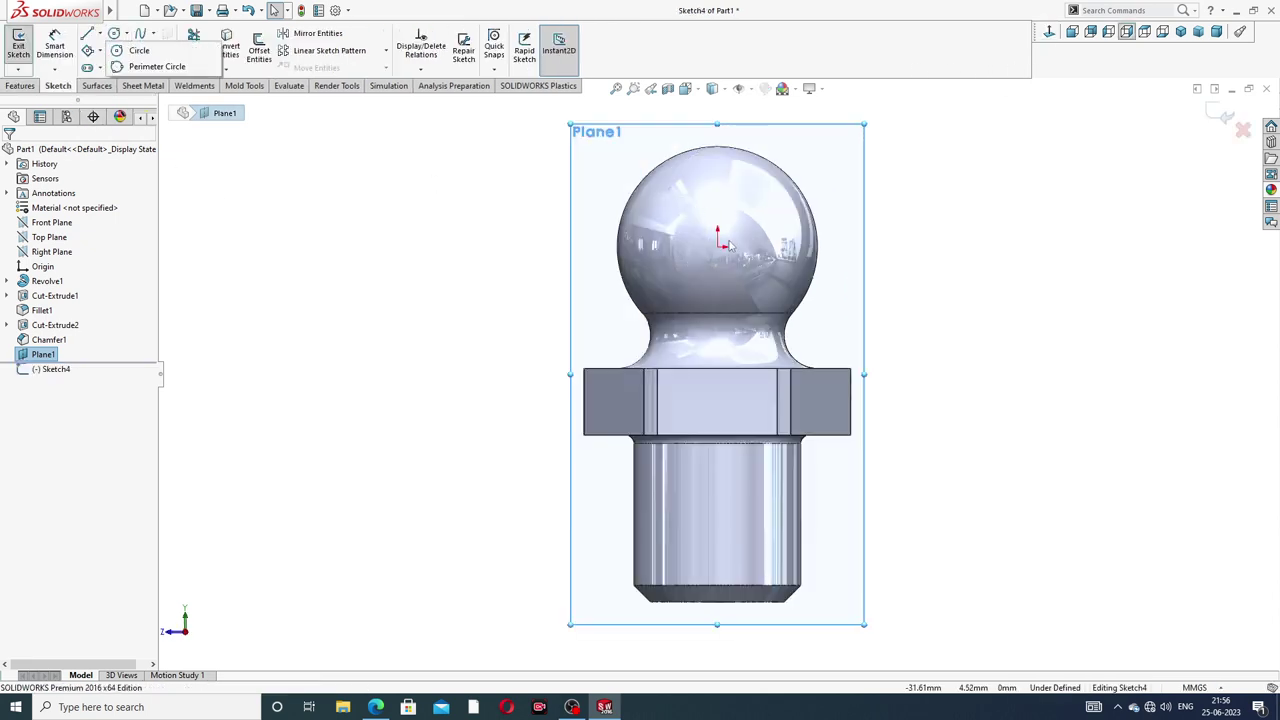
click(138, 50)
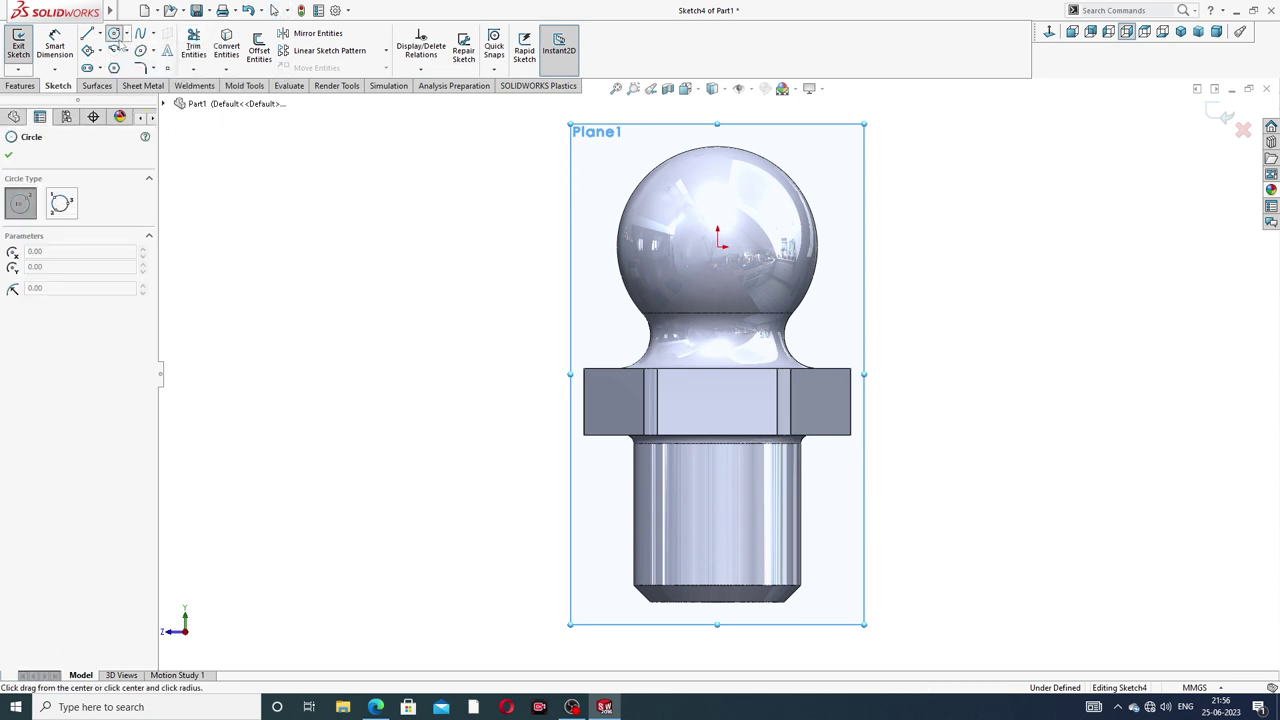
click(717, 232)
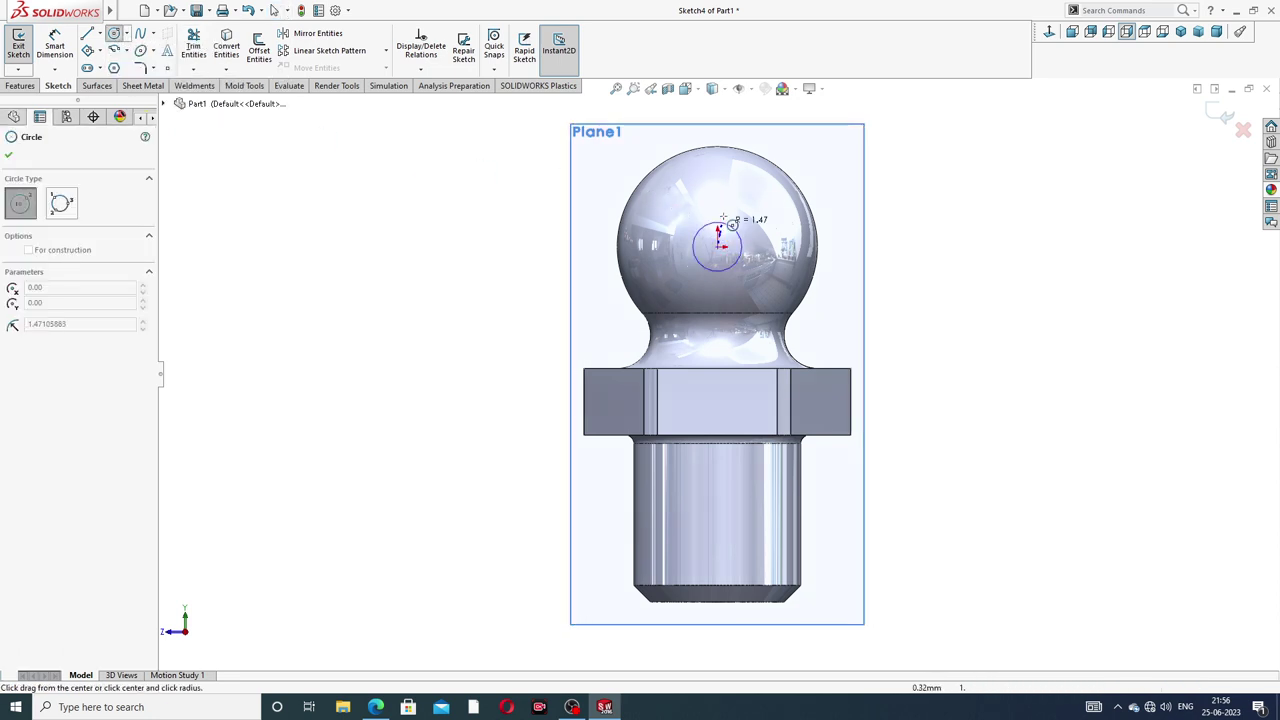
click(737, 163)
right_click(906, 172)
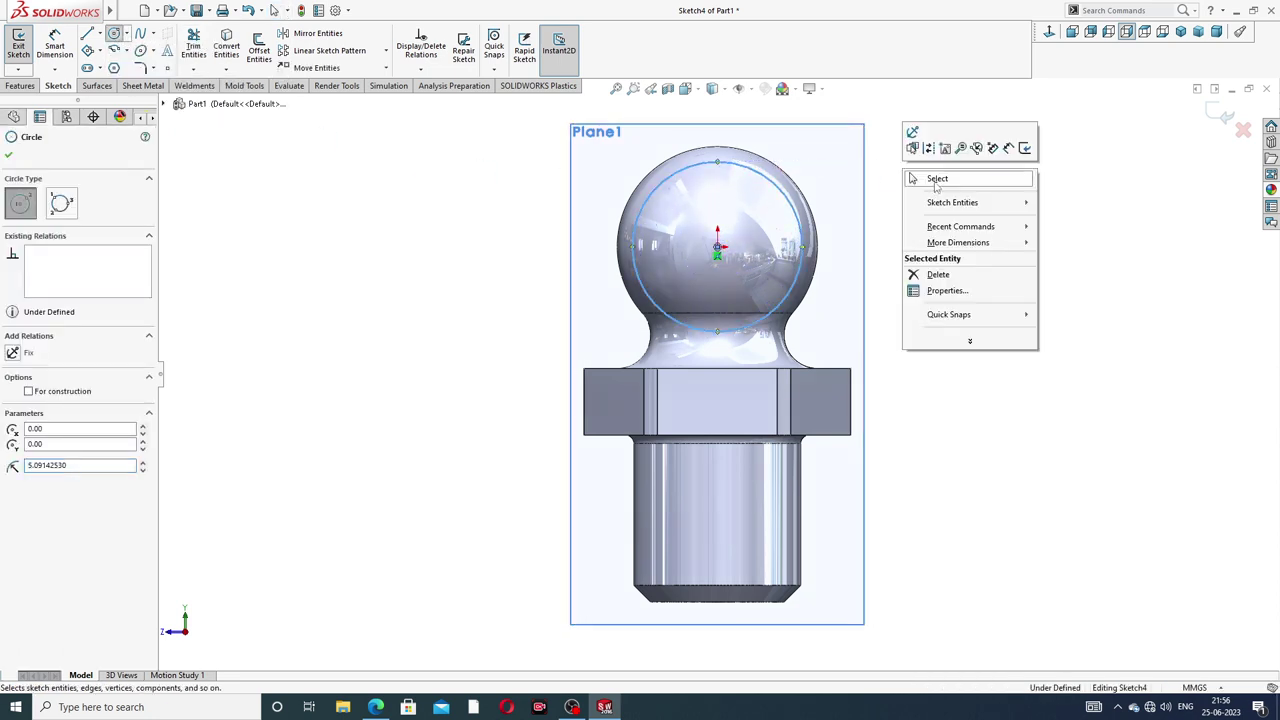
click(928, 177)
click(55, 47)
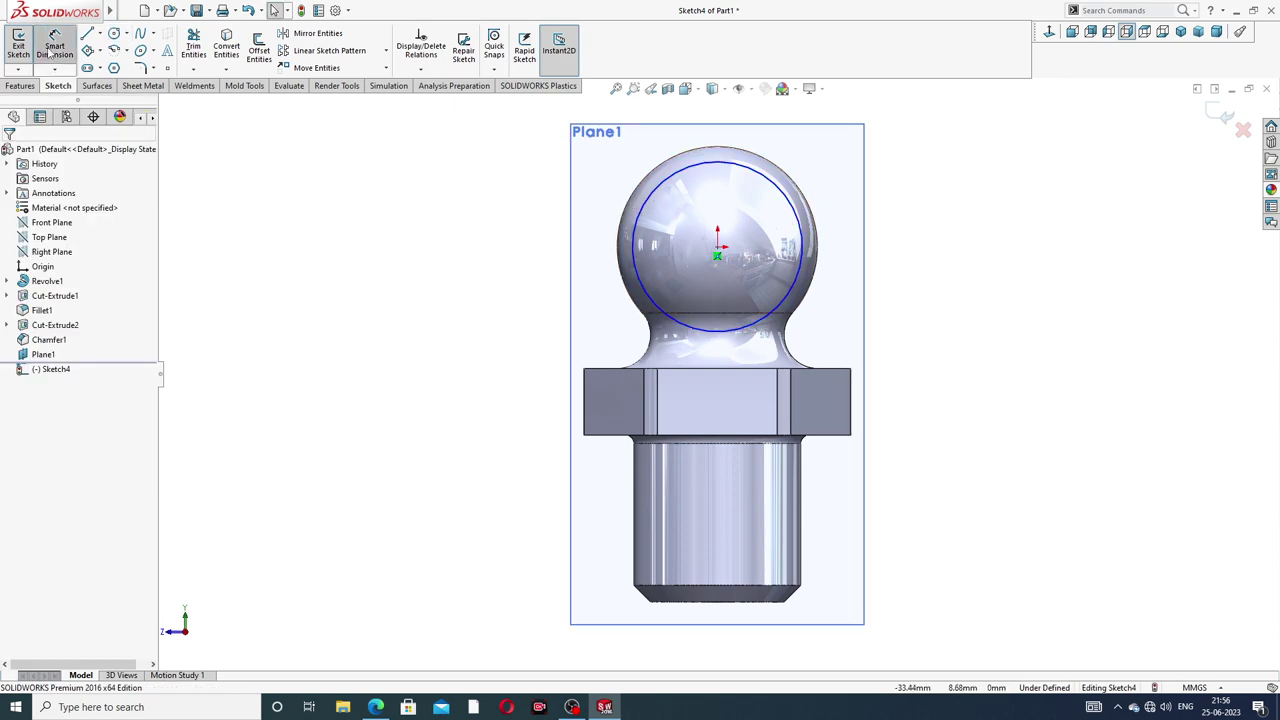
- Check the section B-B dimensions, including Ø10.50, on the drawing PDF
click(375, 707)
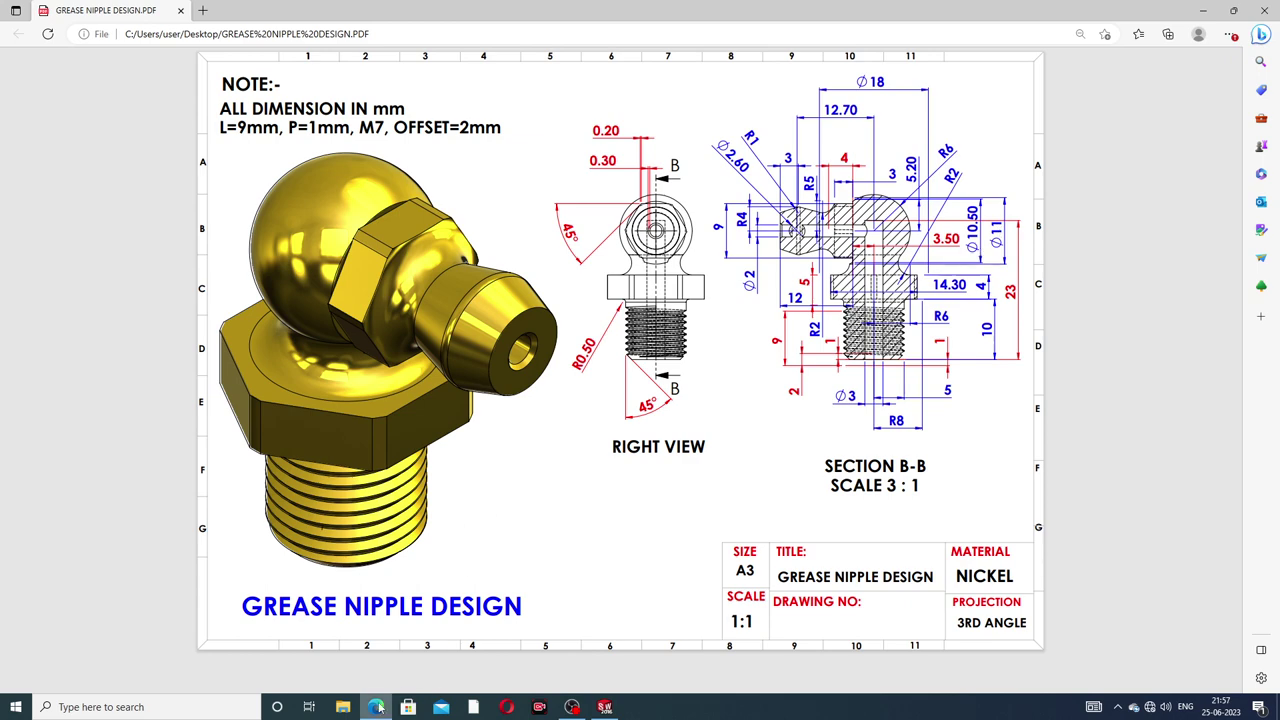
click(376, 707)
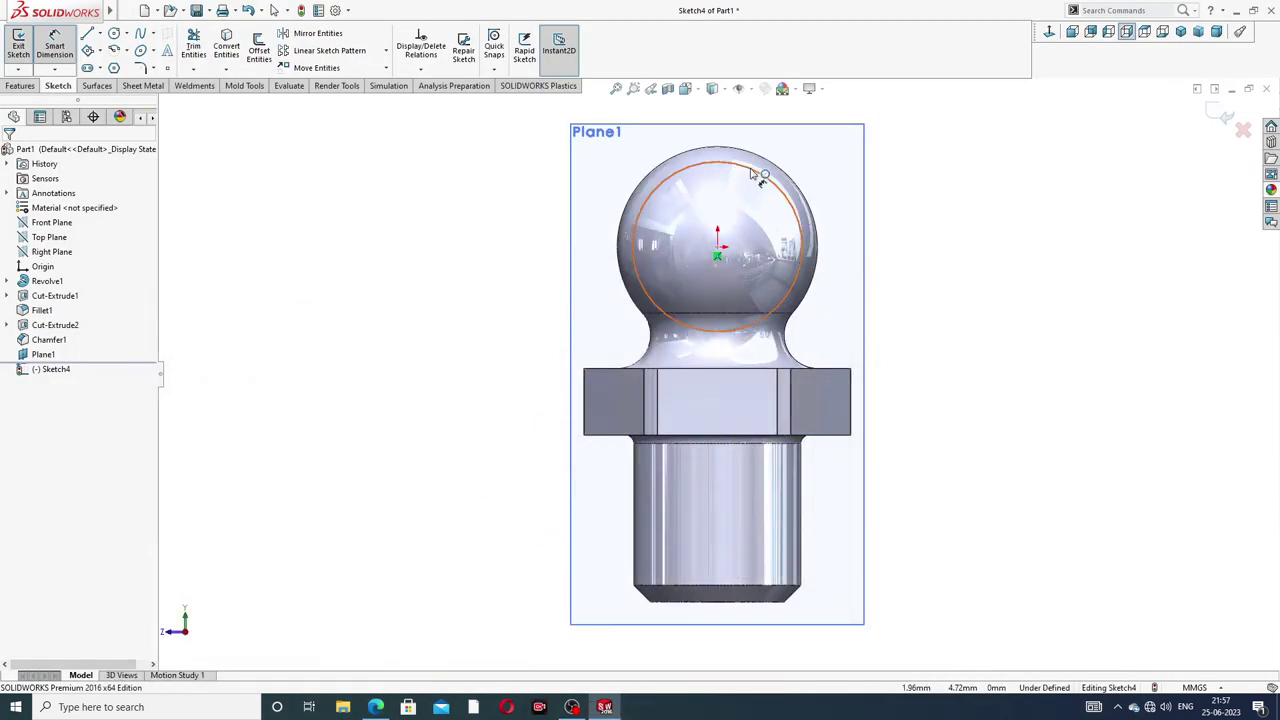
- Dimension the circle's diameter to Ø10.50
click(757, 172)
click(892, 150)
text(1)
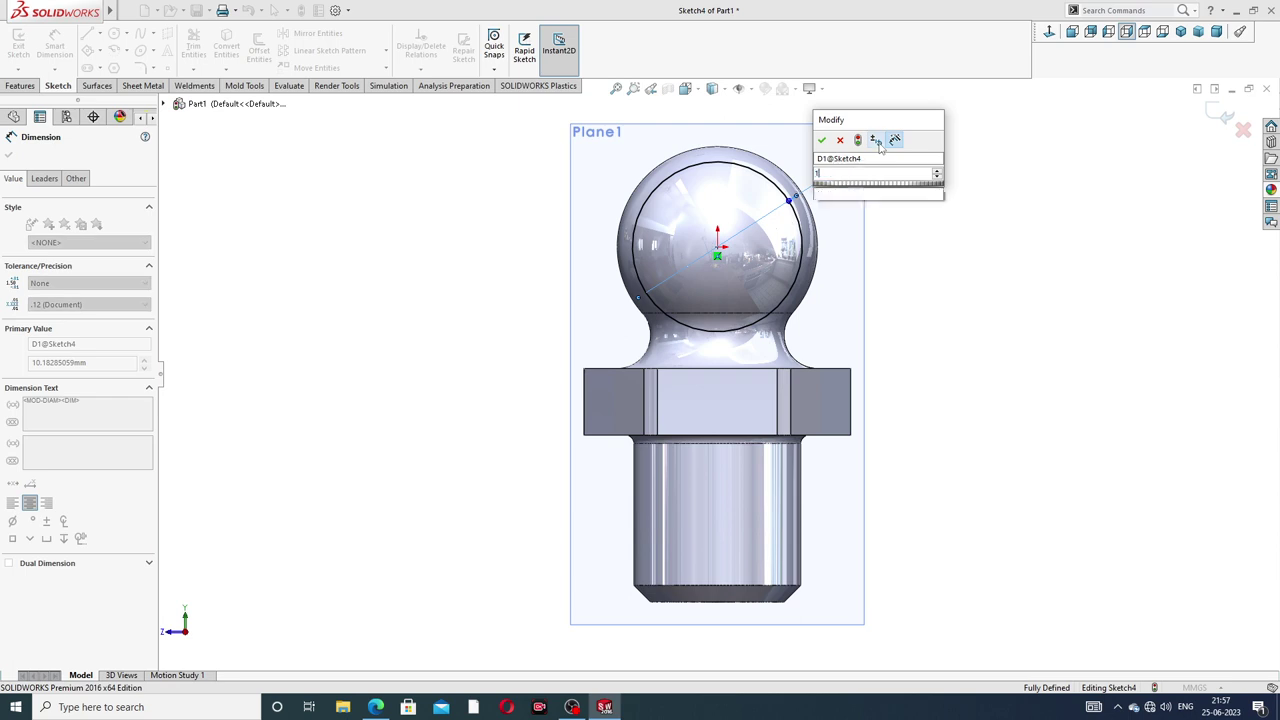
text(0.5)
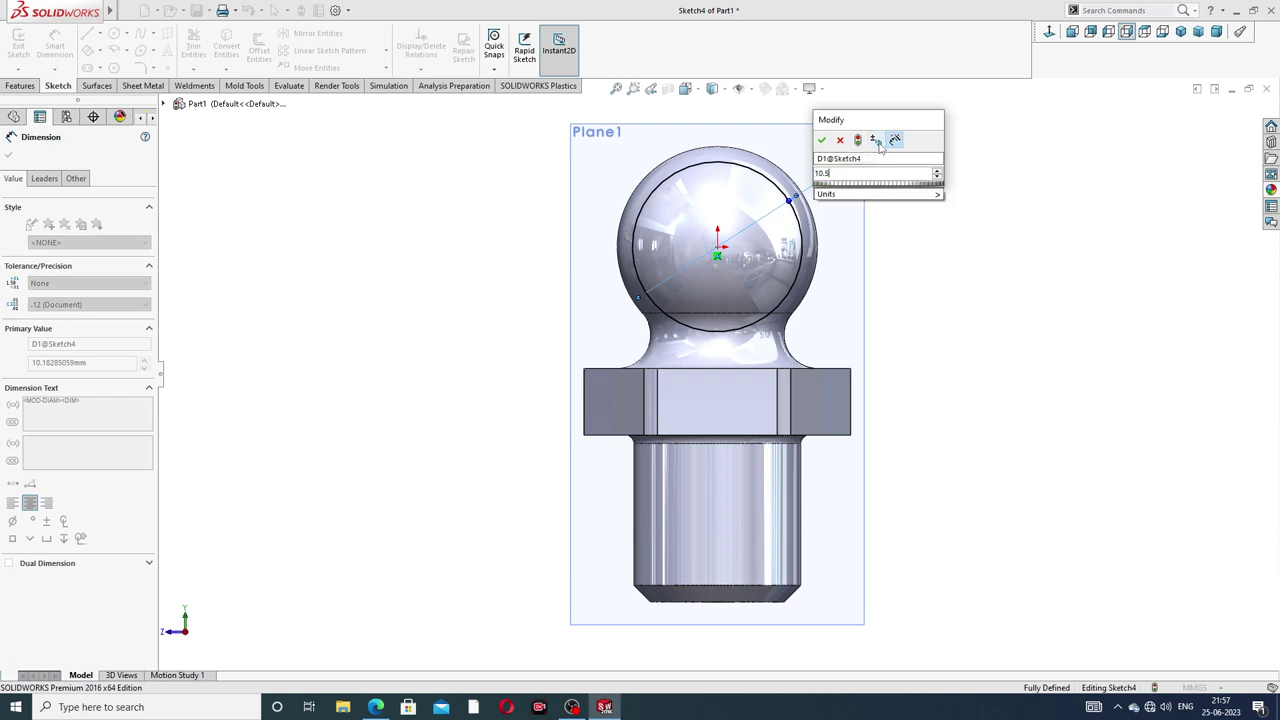
key(Return)
right_click(937, 180)
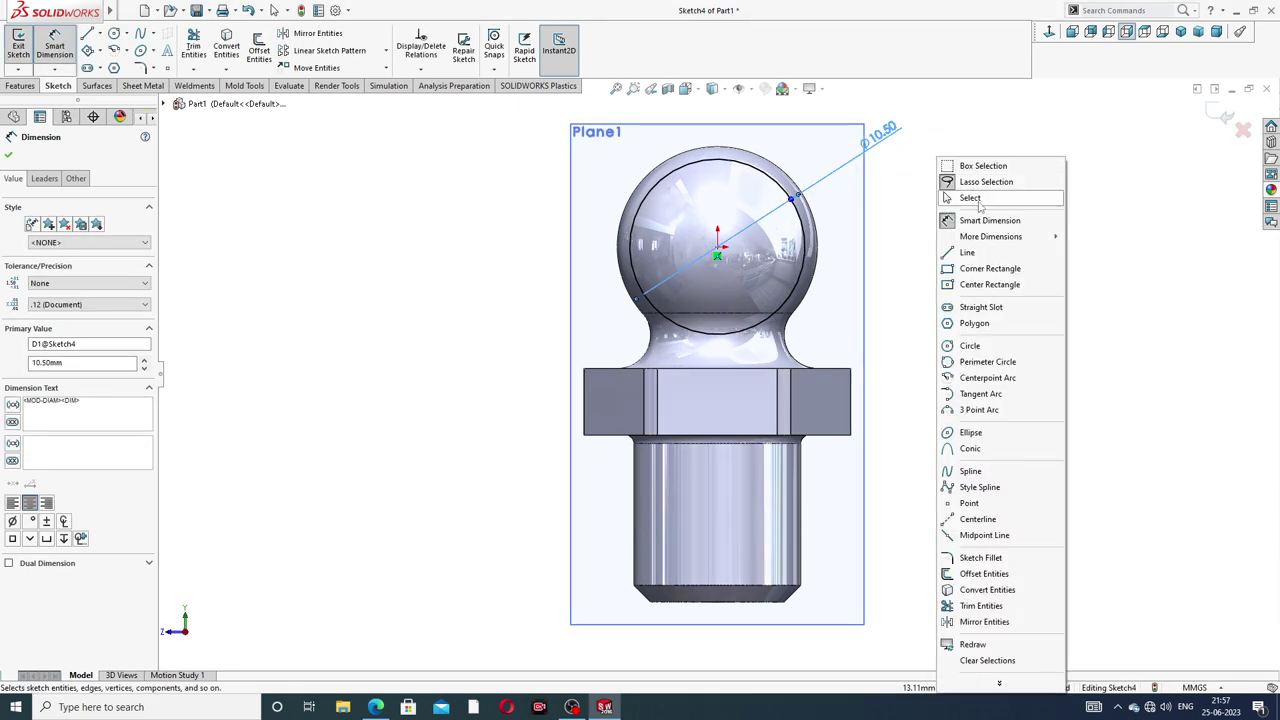
click(955, 195)
- Cut-extrude the circle 23 mm Blind in the reversed direction, creating Cut-Extrude3
click(20, 85)
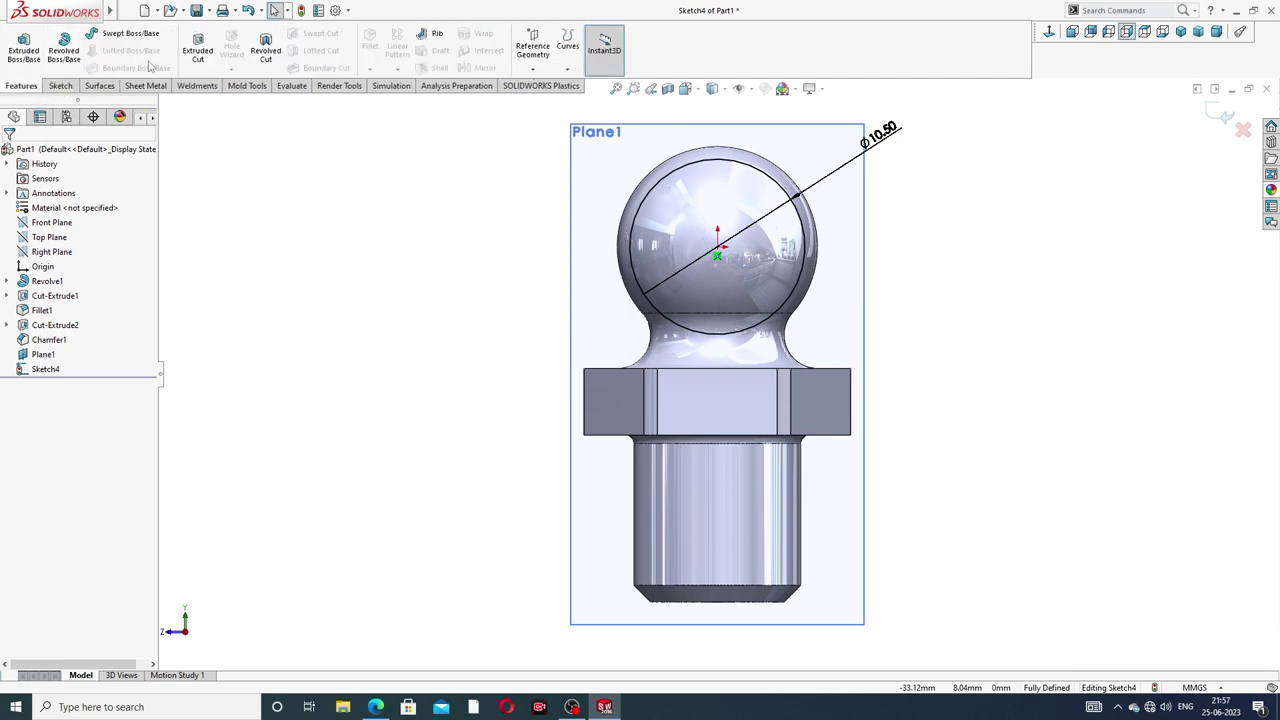
click(197, 48)
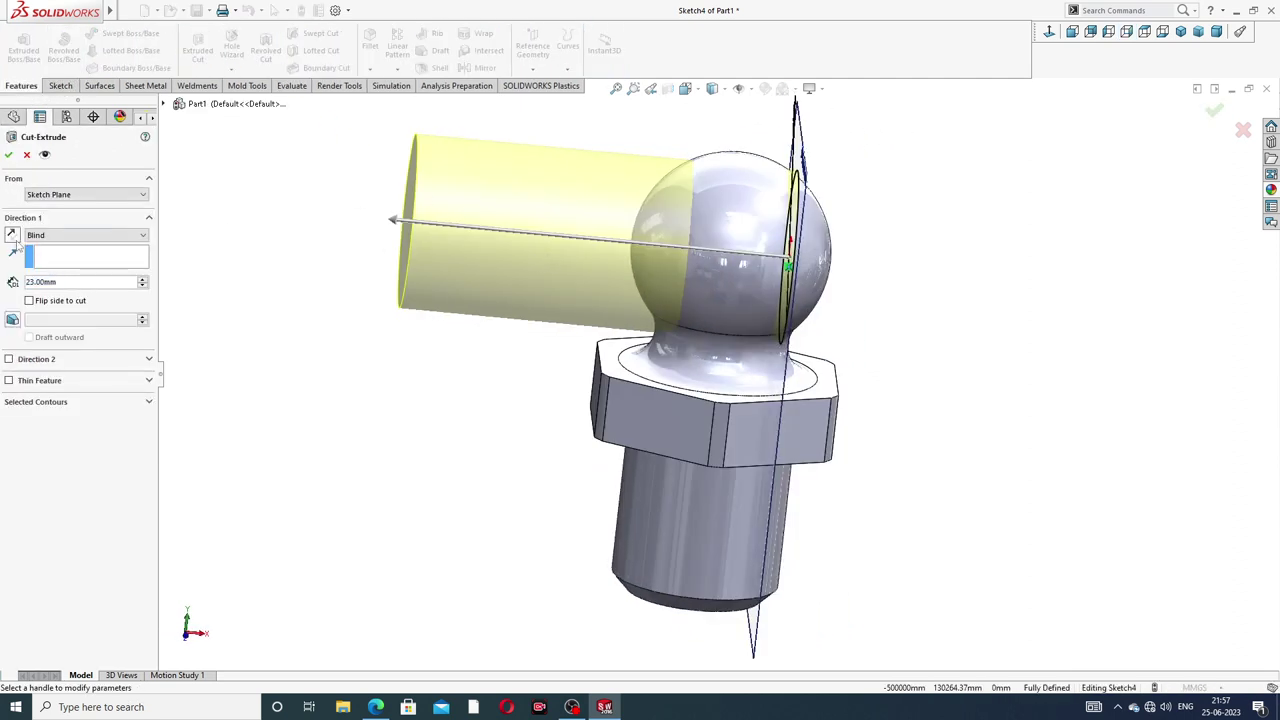
click(12, 234)
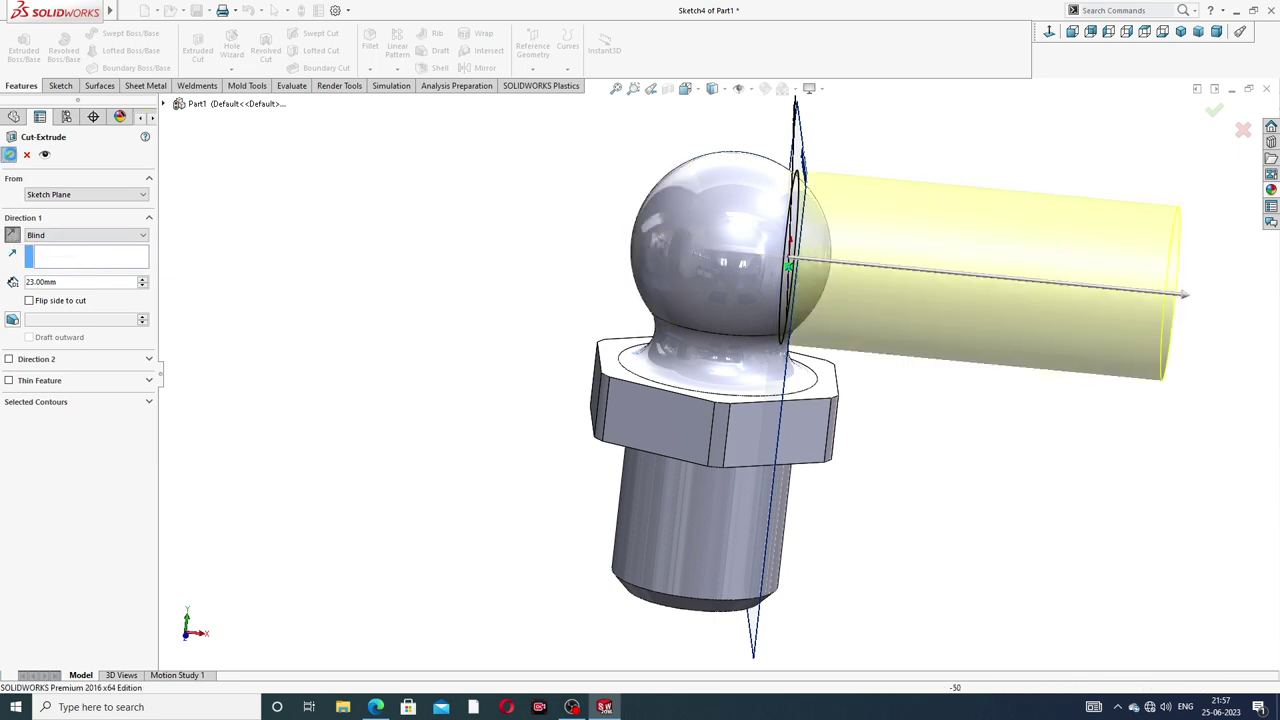
click(9, 155)
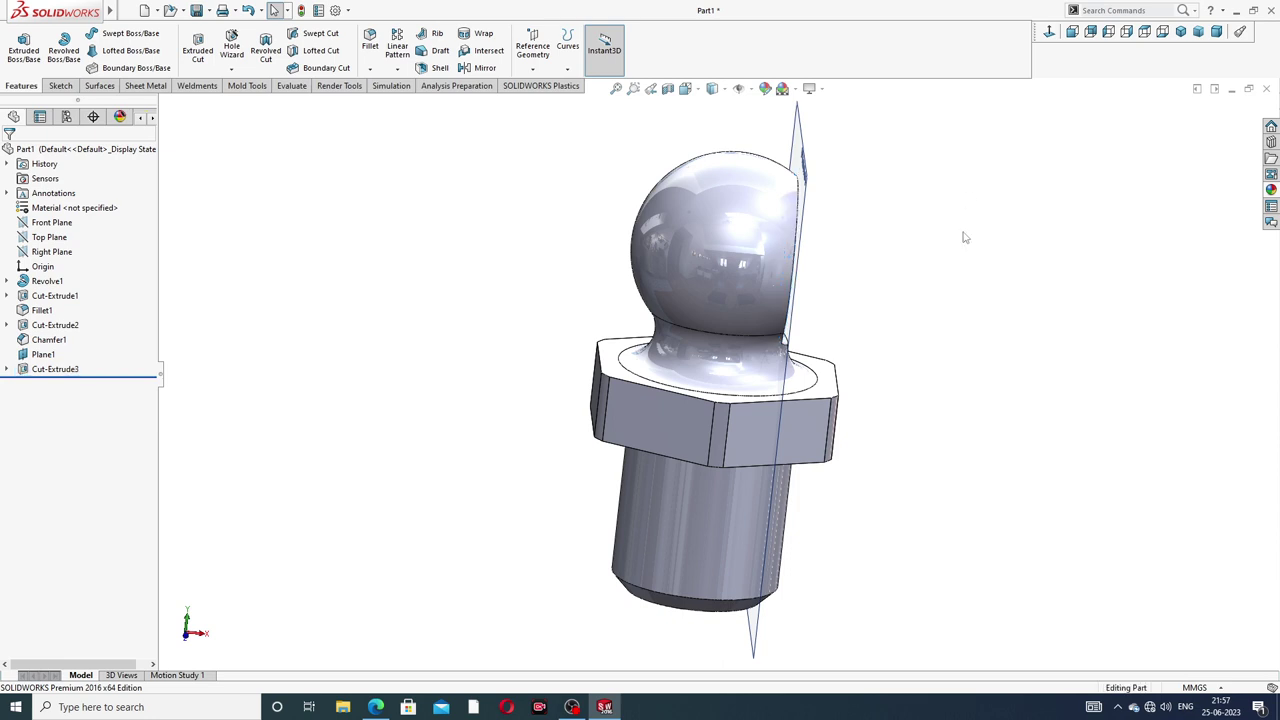
- Back out of an empty sketch on Plane1 and hide Plane1
middle_drag(960, 239, 859, 186)
click(859, 186)
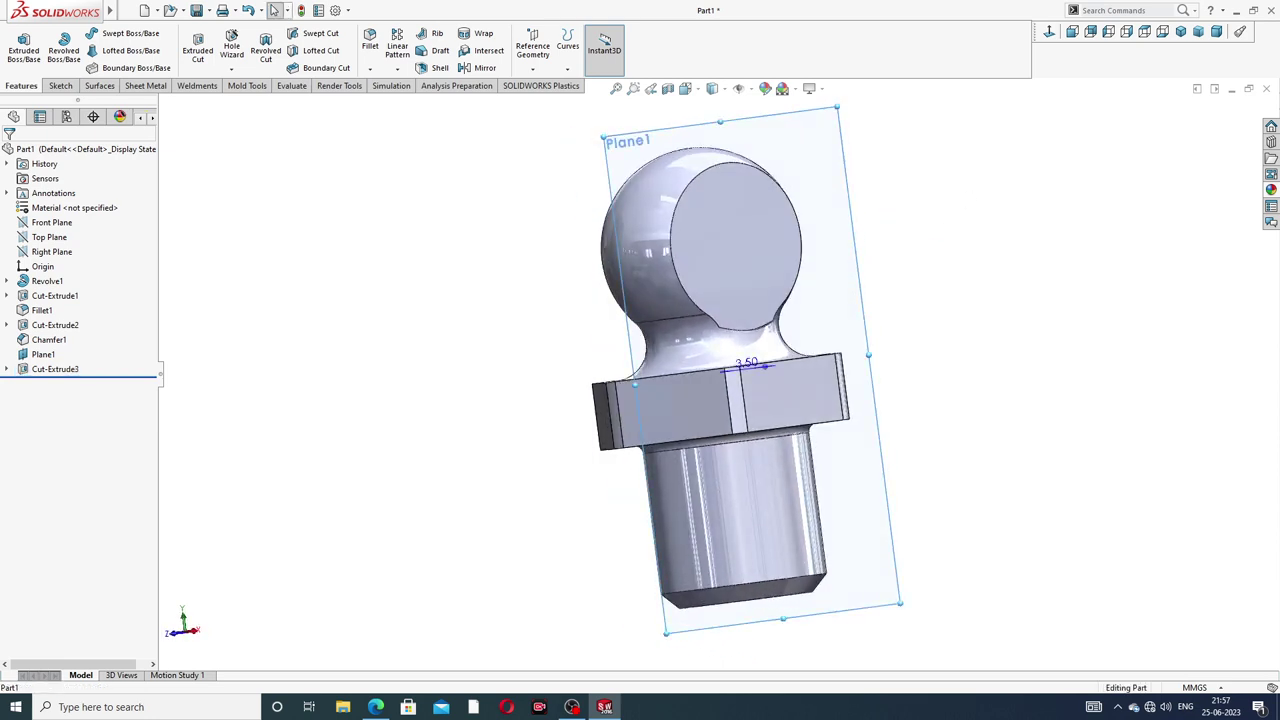
click(900, 130)
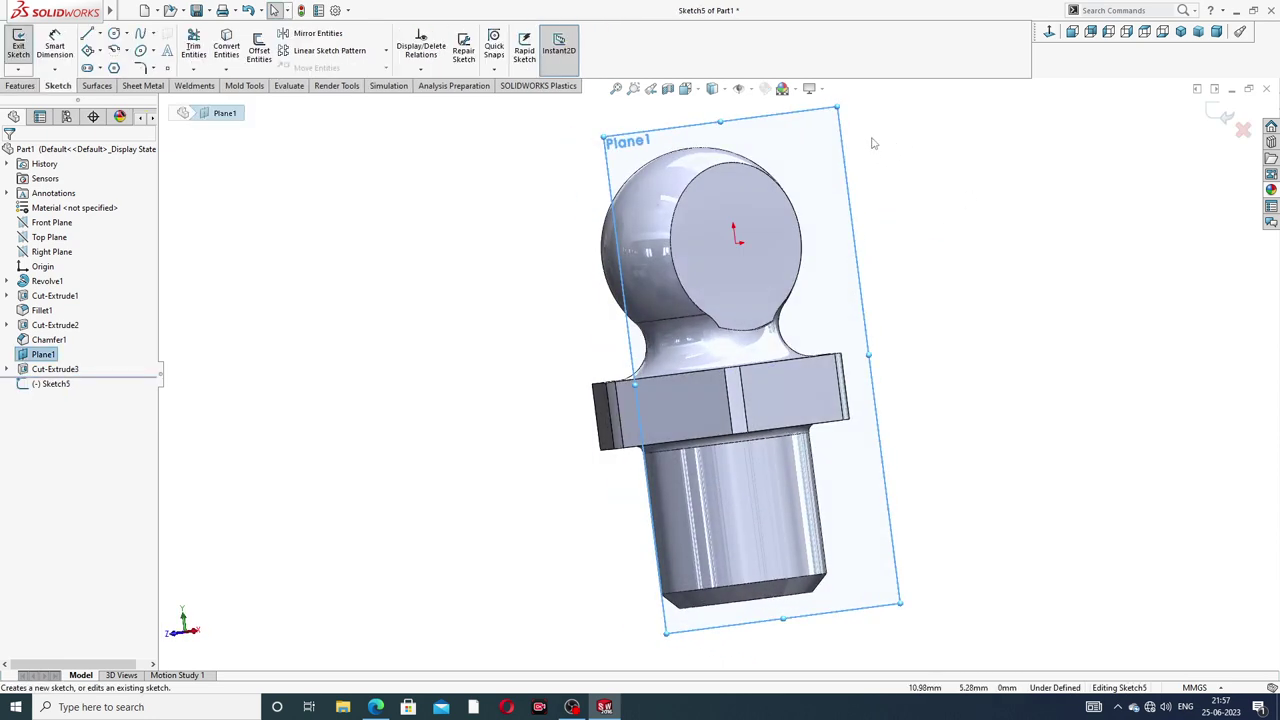
click(1242, 129)
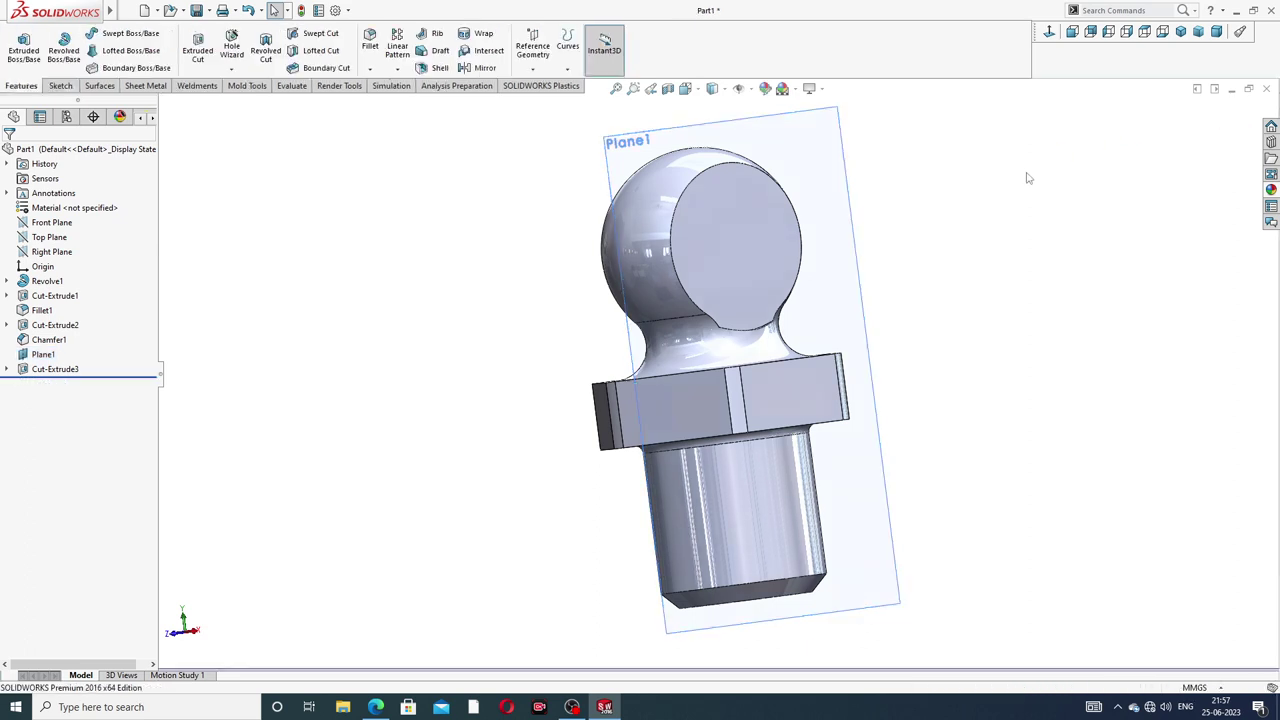
click(850, 189)
click(913, 134)
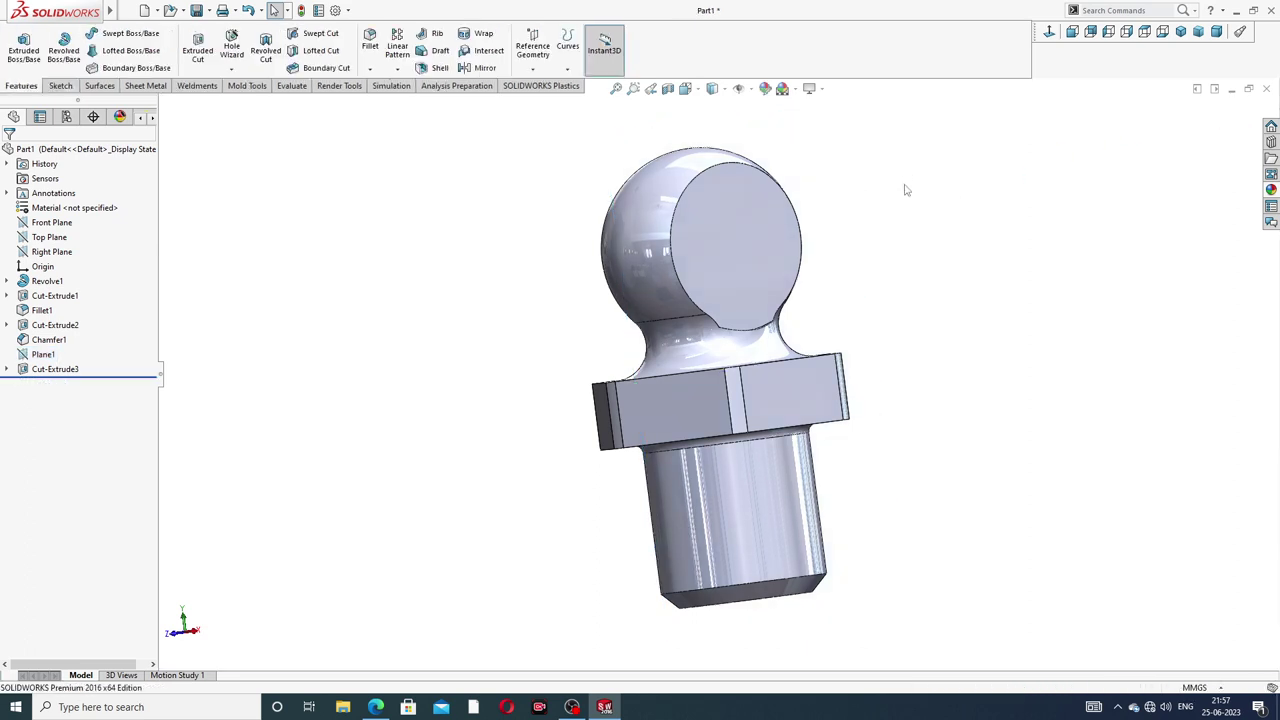
- Start a new sketch on the Front Plane and view it Normal To
middle_drag(847, 208, 835, 212)
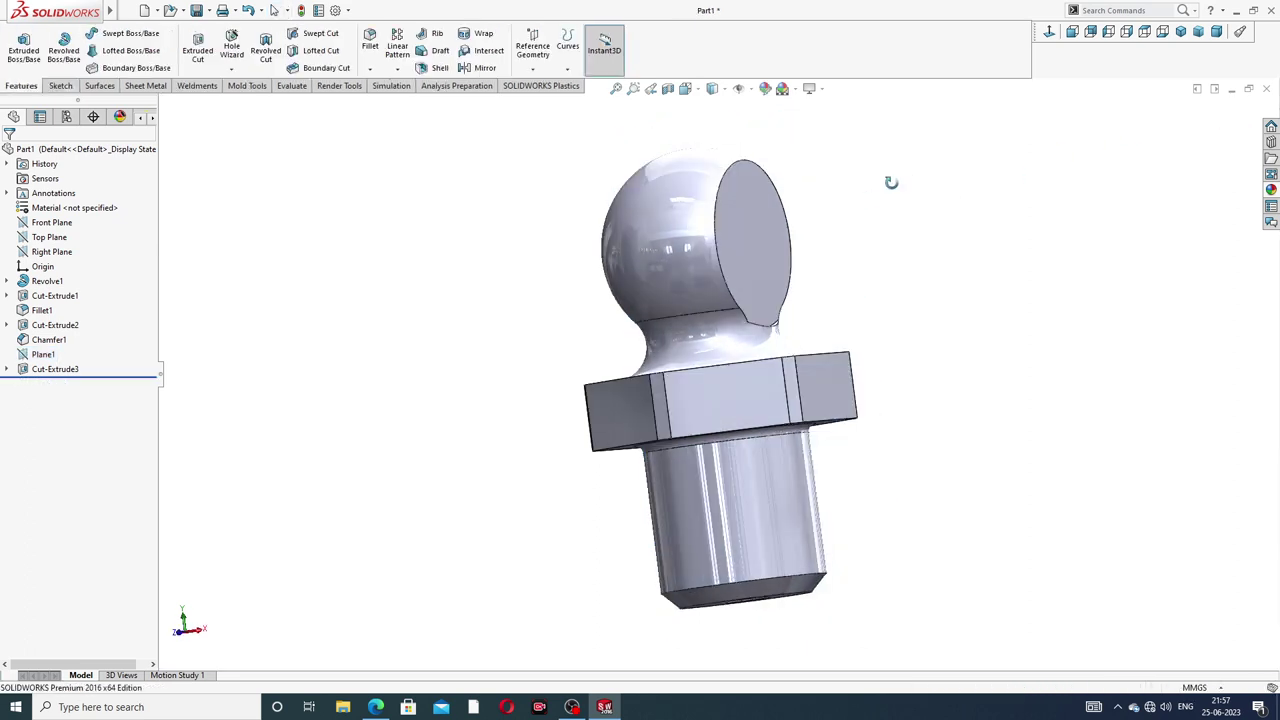
click(52, 222)
click(80, 206)
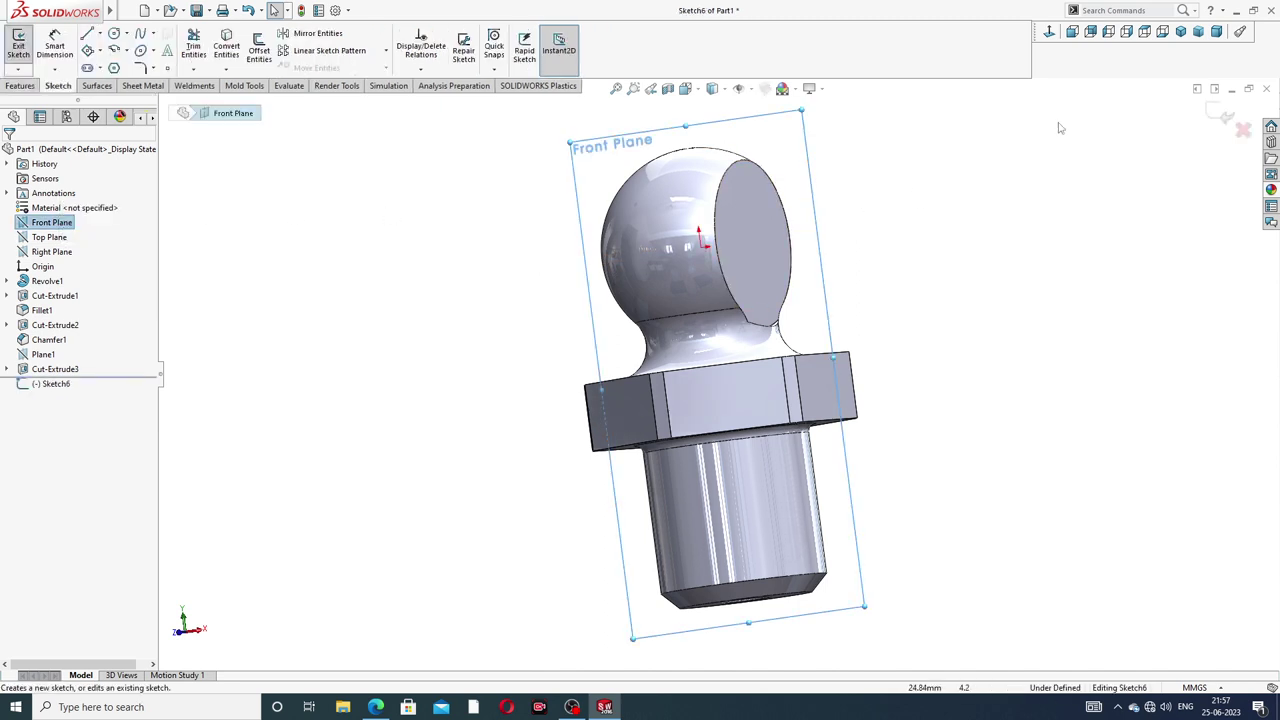
click(1049, 32)
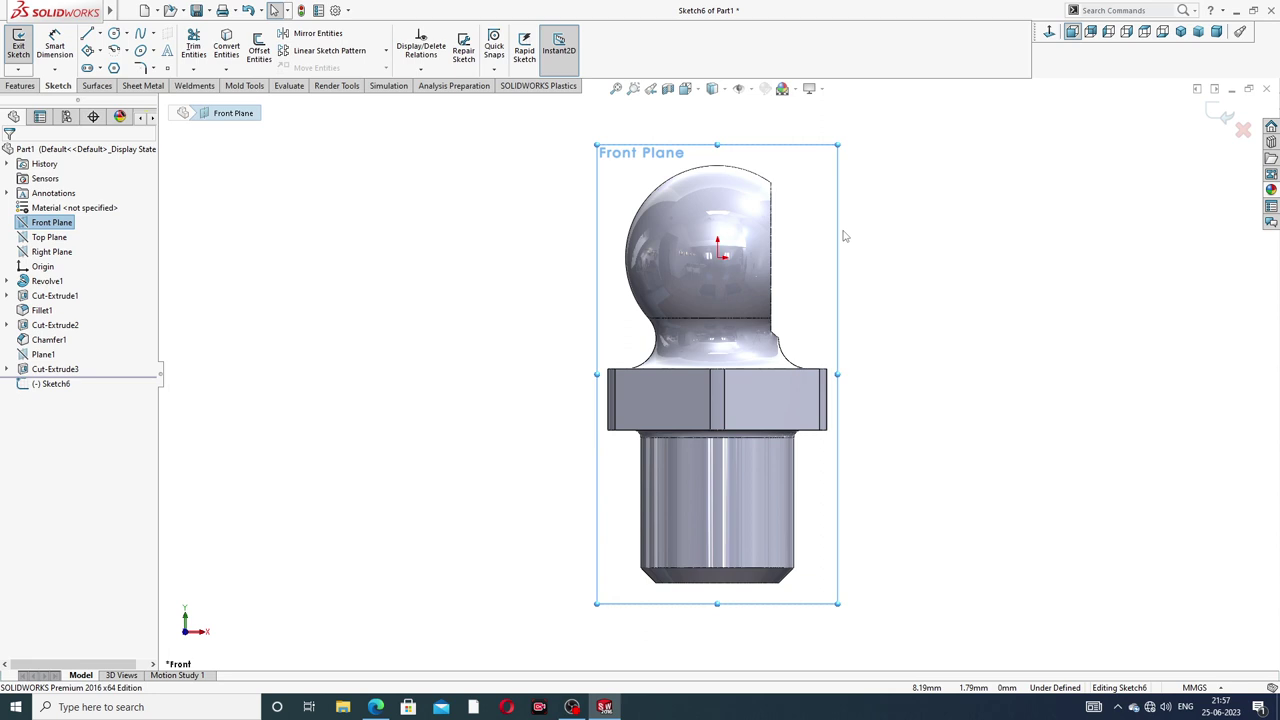
- Draw the bottom line, right vertical and angled 2.53 segment from the ball's flat face
scroll(757, 200, down, 3)
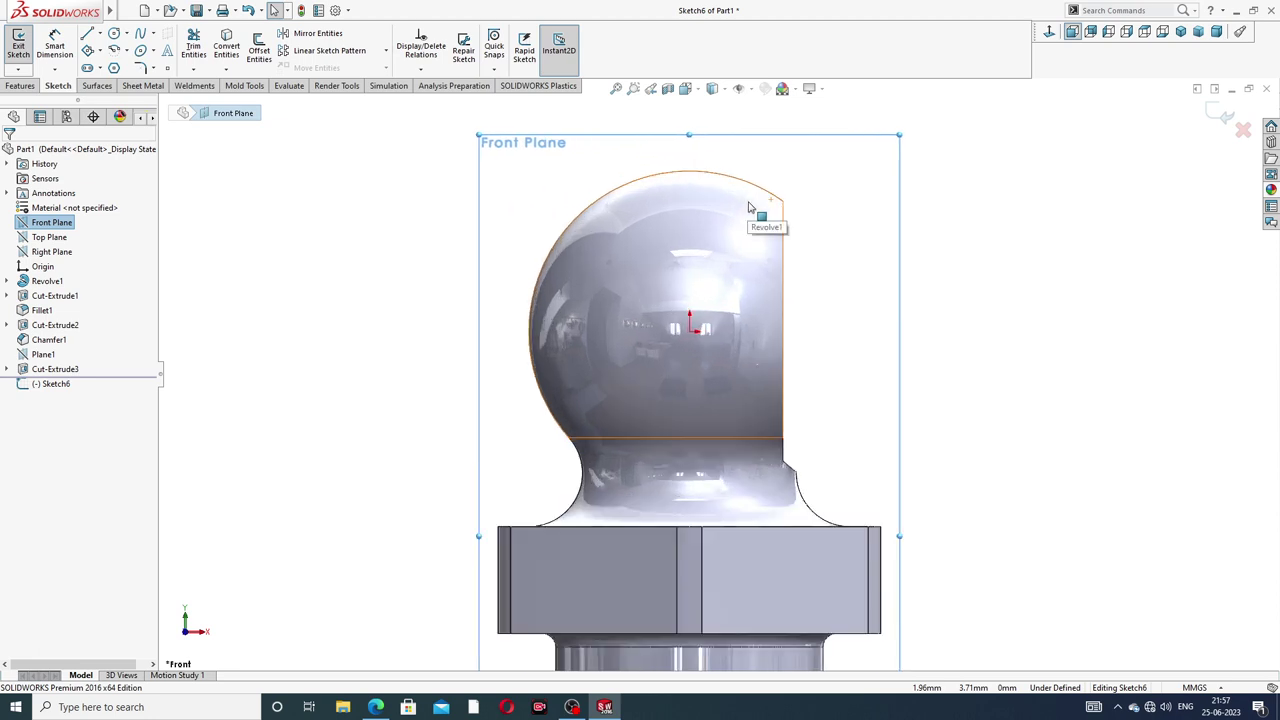
click(87, 33)
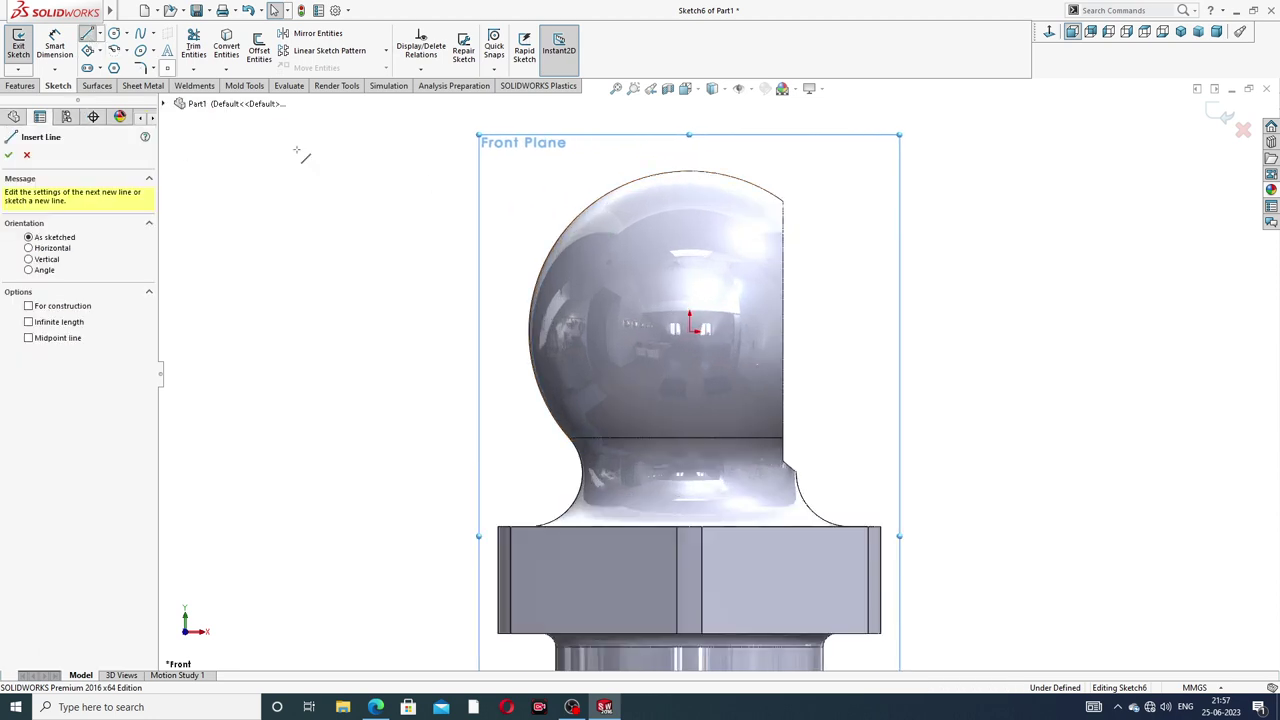
click(782, 320)
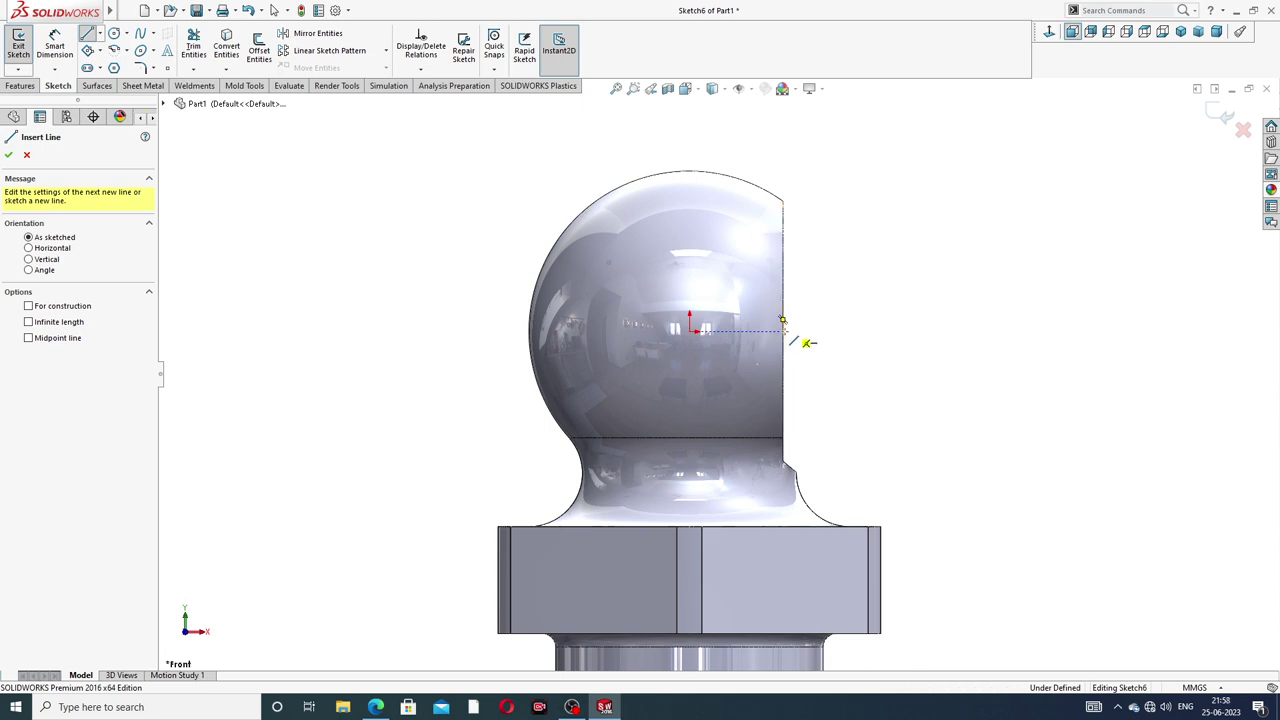
click(1133, 330)
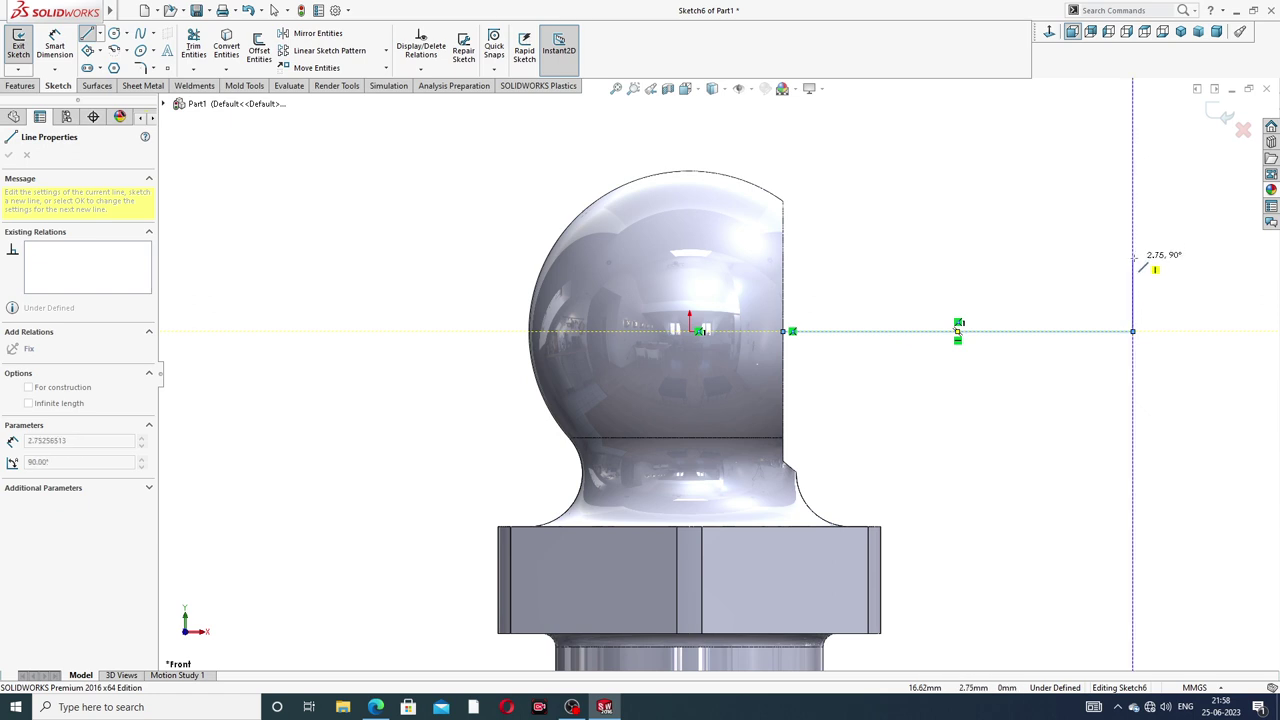
click(1133, 258)
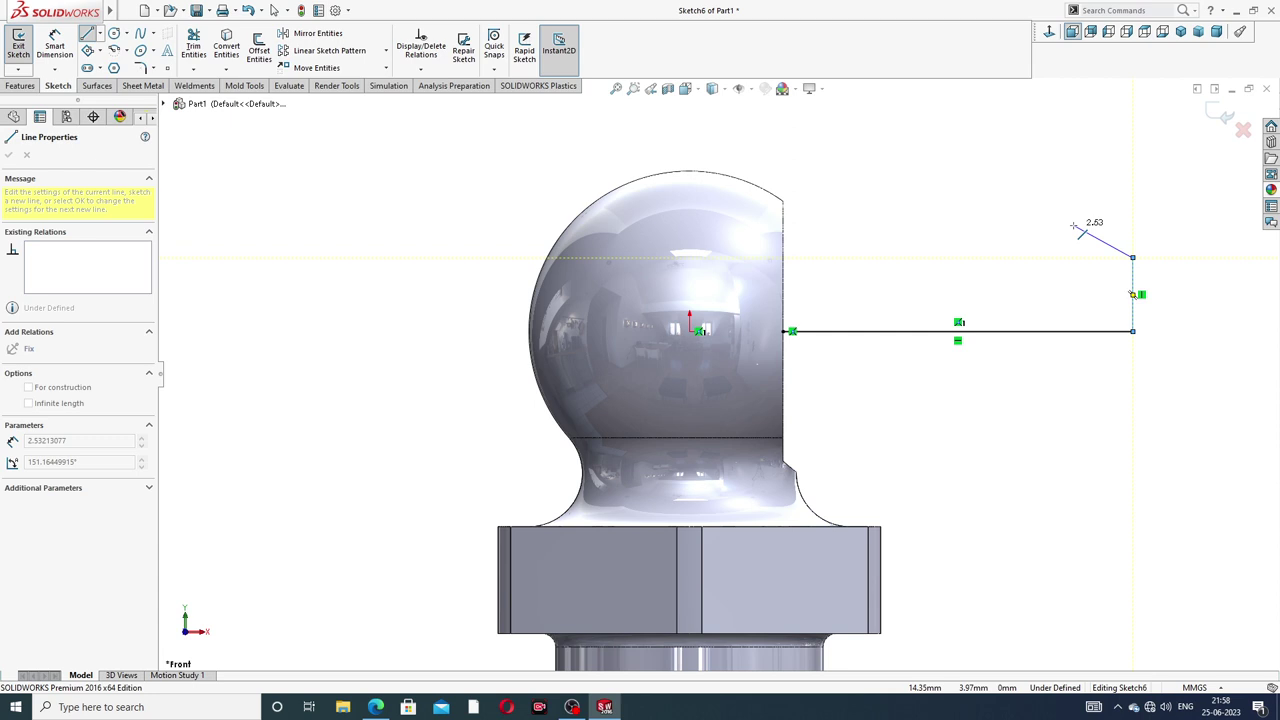
click(1073, 226)
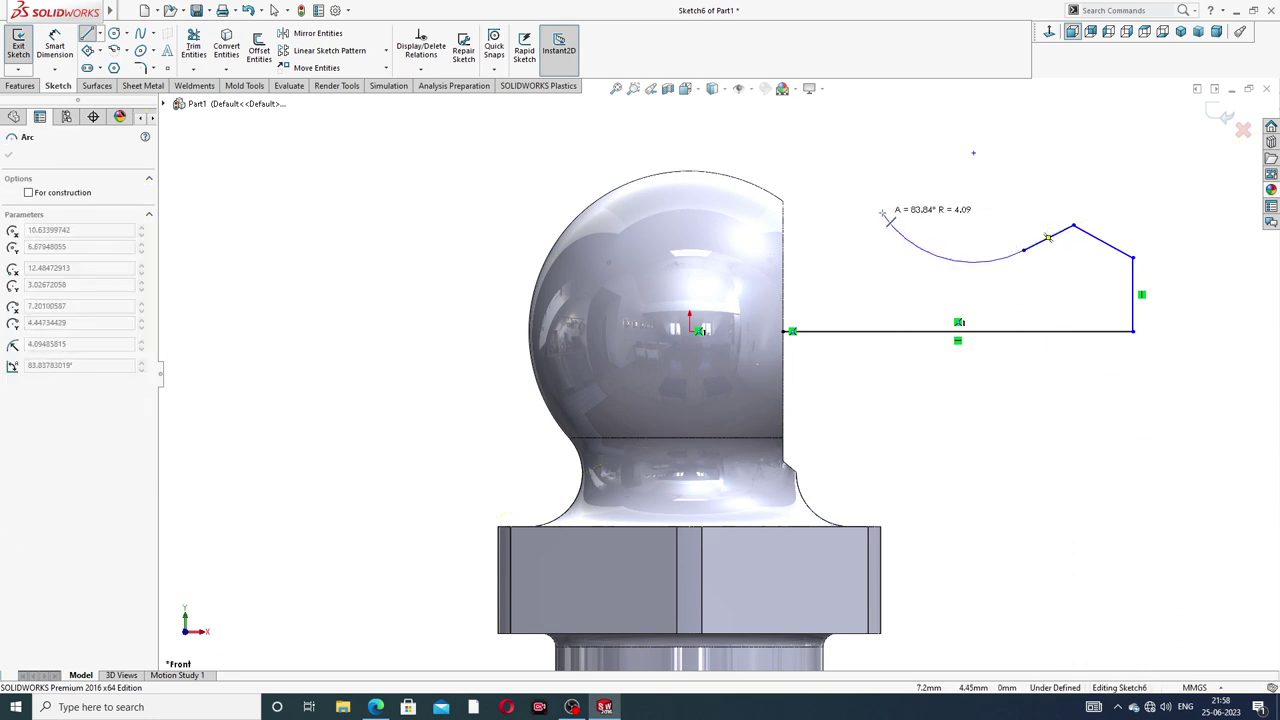
- Finish the outline with the arc, top line and vertical closing edge, then exit Line
click(881, 214)
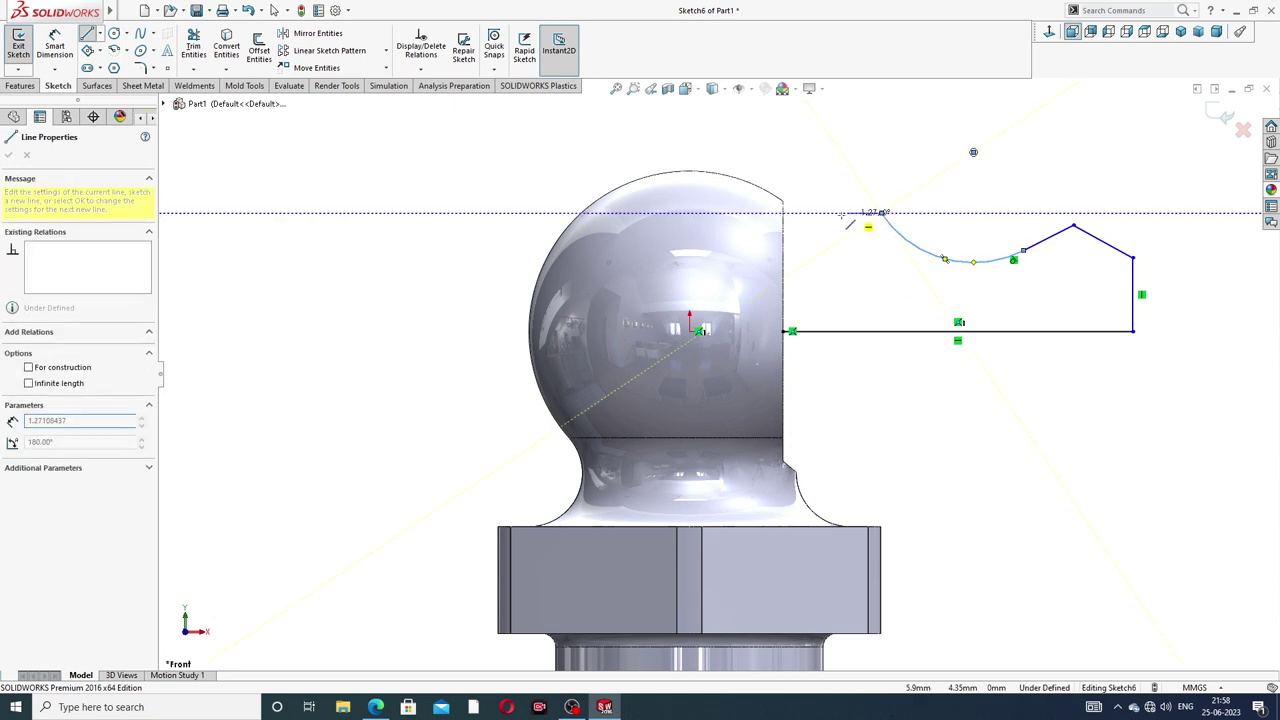
click(783, 213)
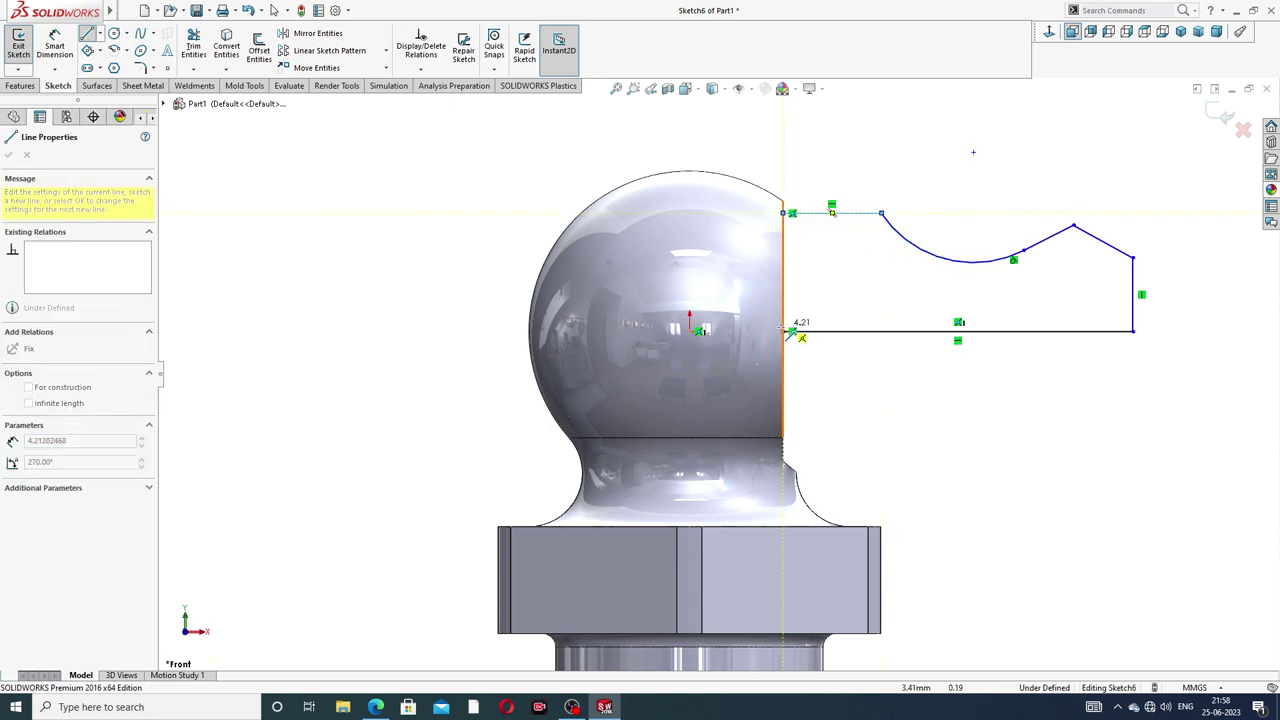
click(784, 331)
right_click(966, 113)
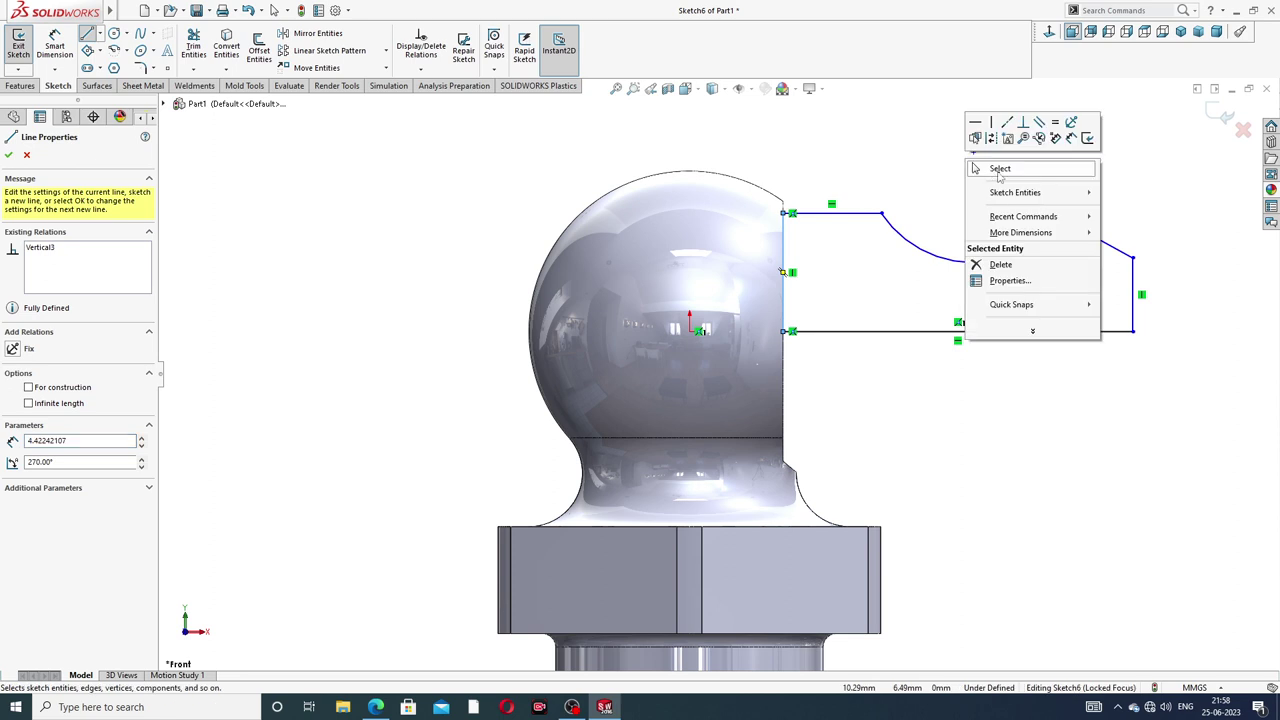
click(997, 176)
scroll(998, 273, down, 1)
scroll(1028, 270, down, 1)
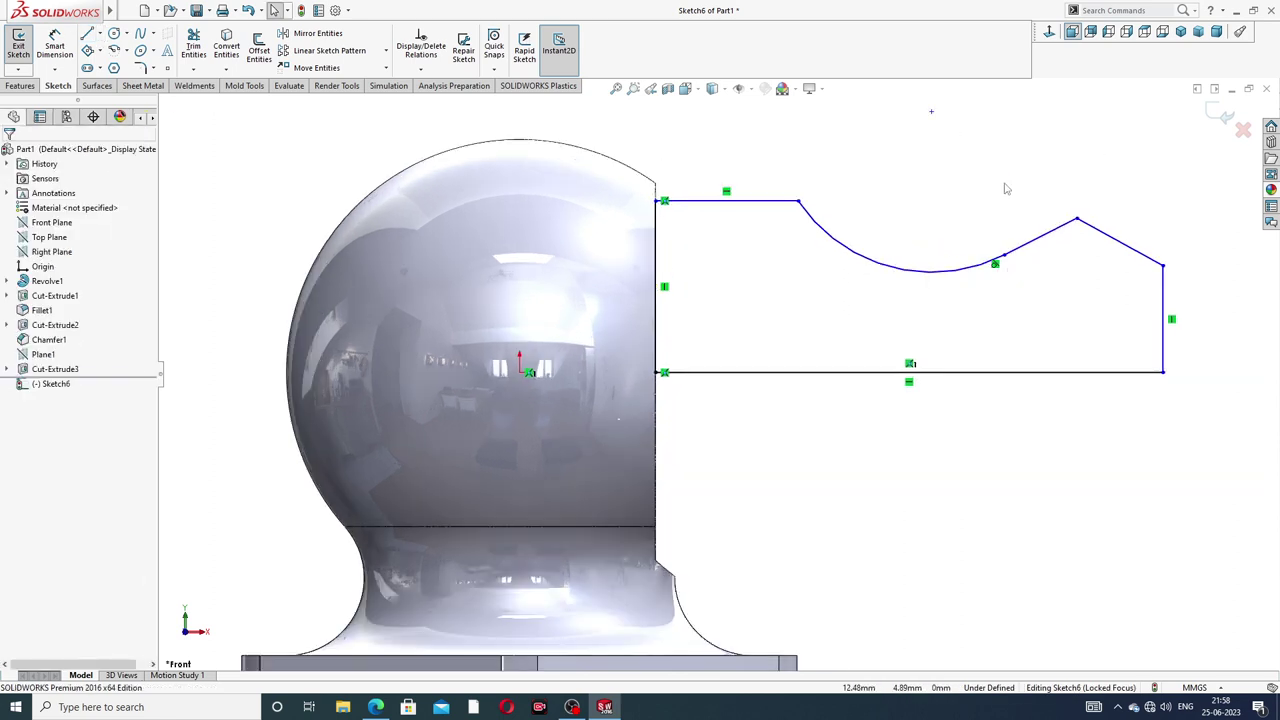
- Activate Smart Dimension and briefly check the grease nipple PDF drawing in Edge
click(55, 52)
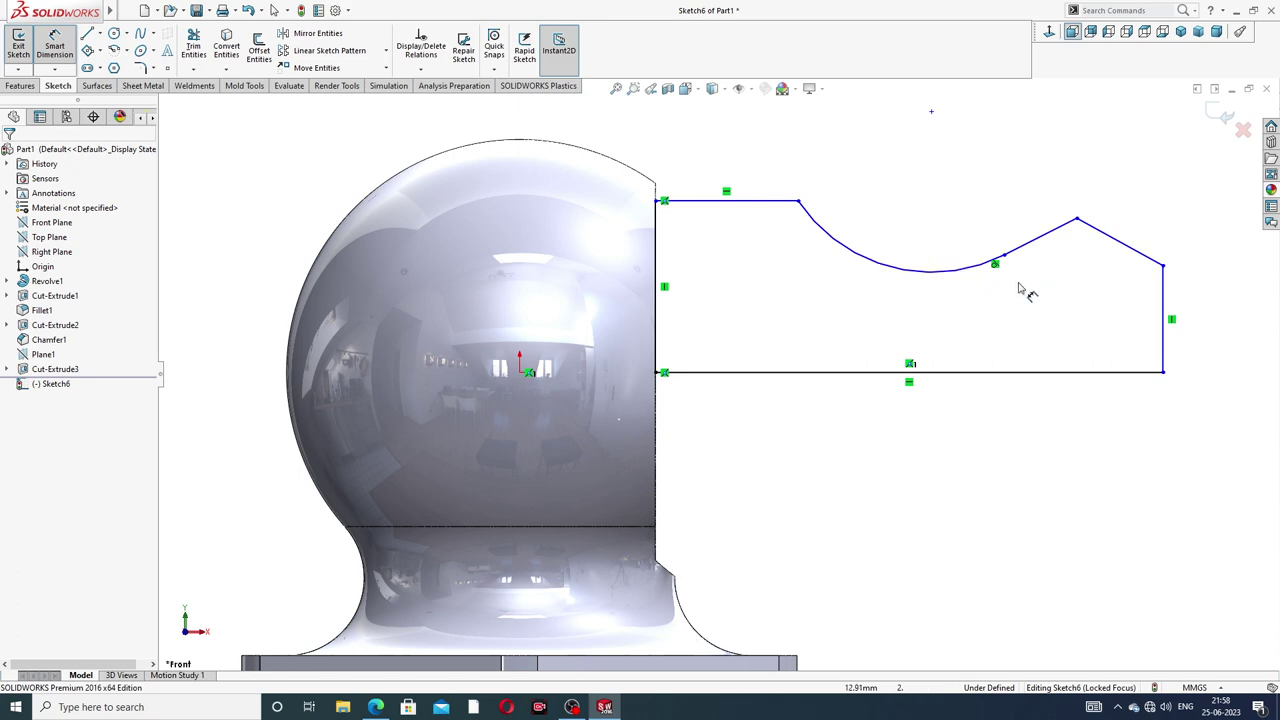
click(376, 707)
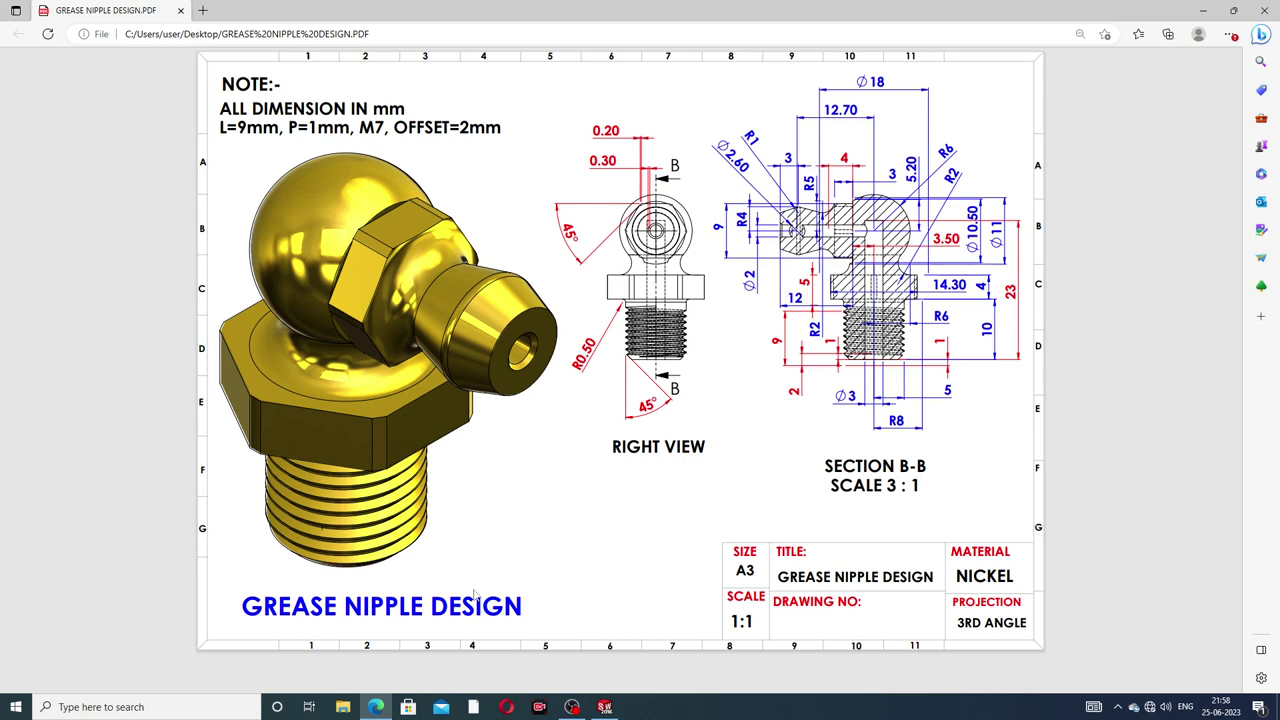
click(376, 707)
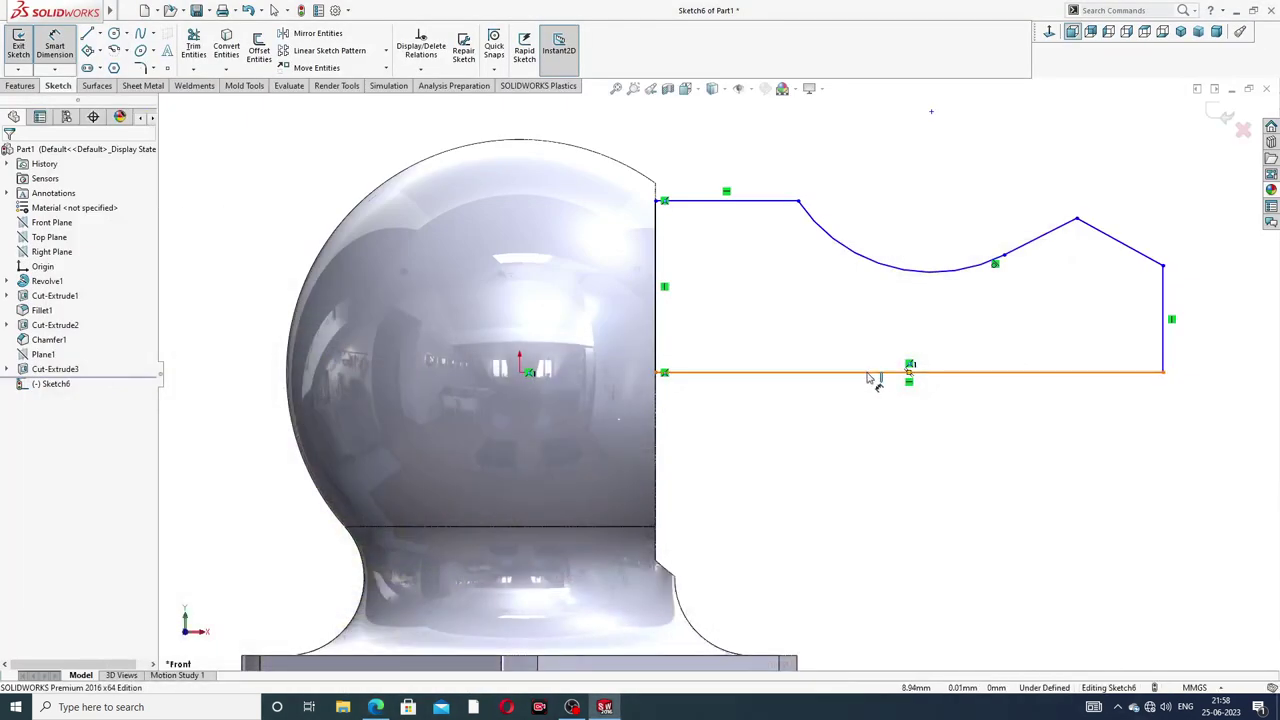
- Dimension the profile's bottom line 12 and left vertical edge 5
click(868, 374)
click(863, 424)
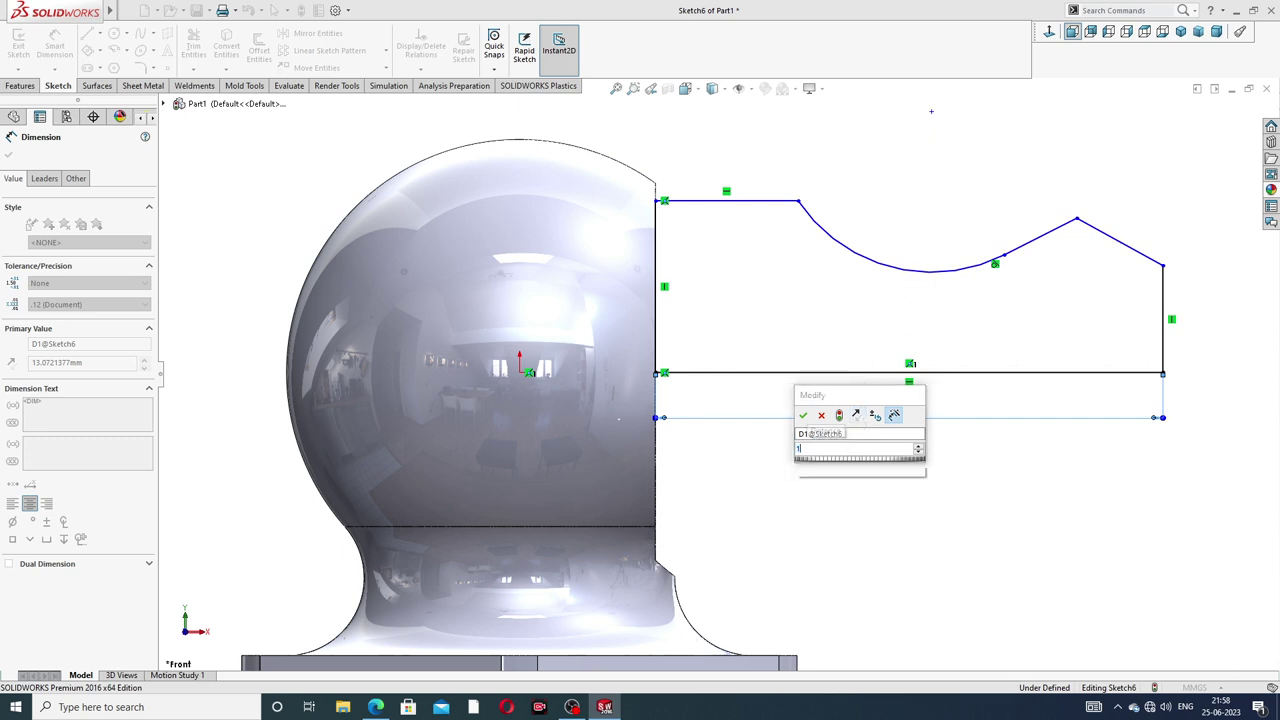
text(12)
key(Return)
click(945, 497)
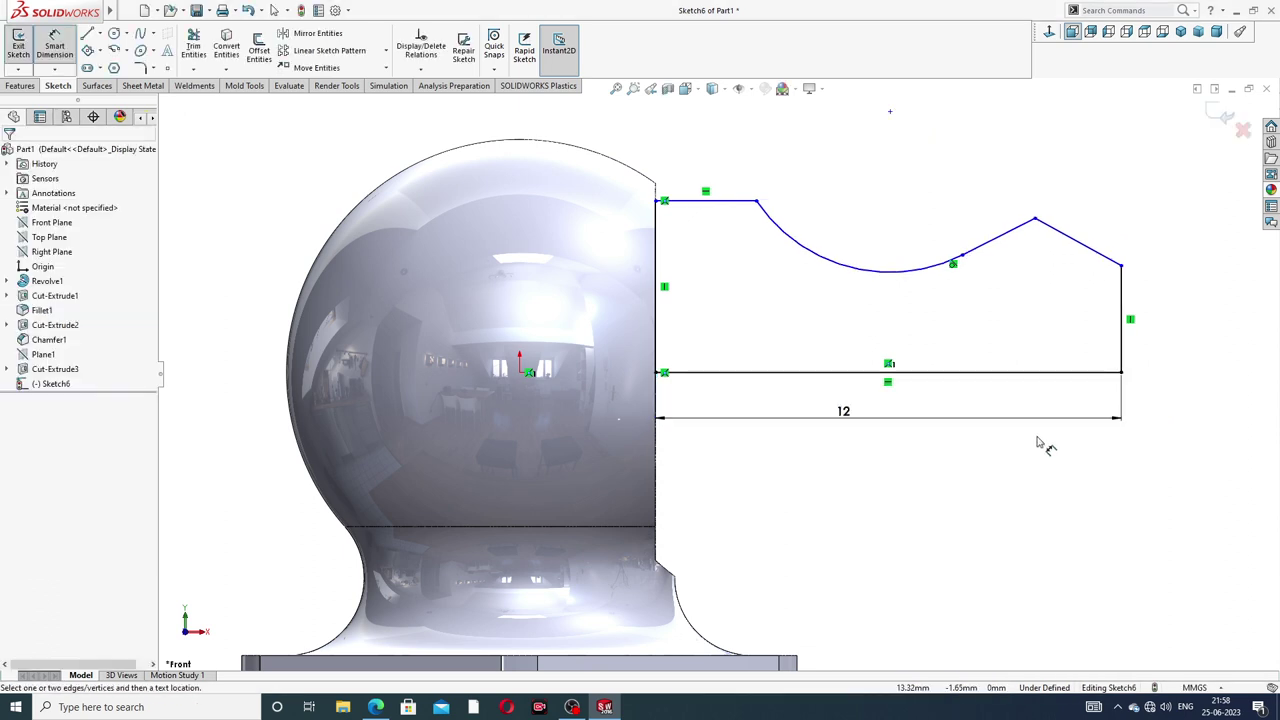
click(657, 237)
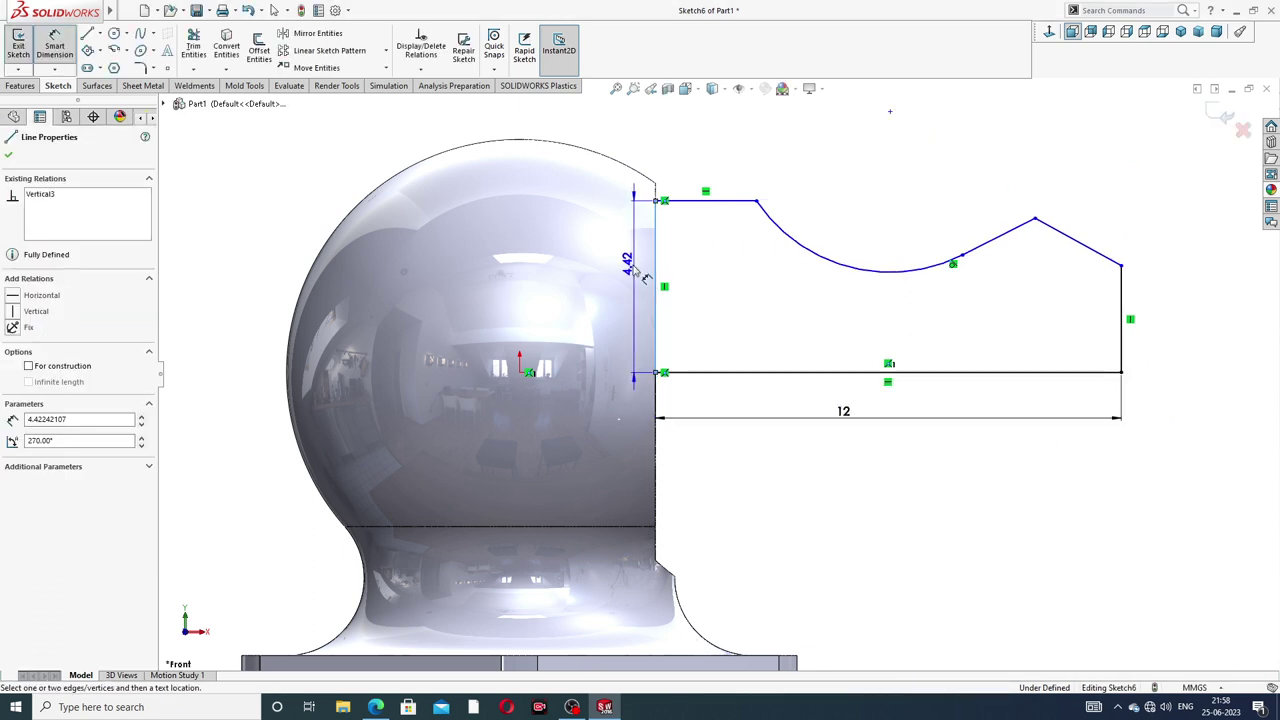
click(632, 275)
text(5)
key(Return)
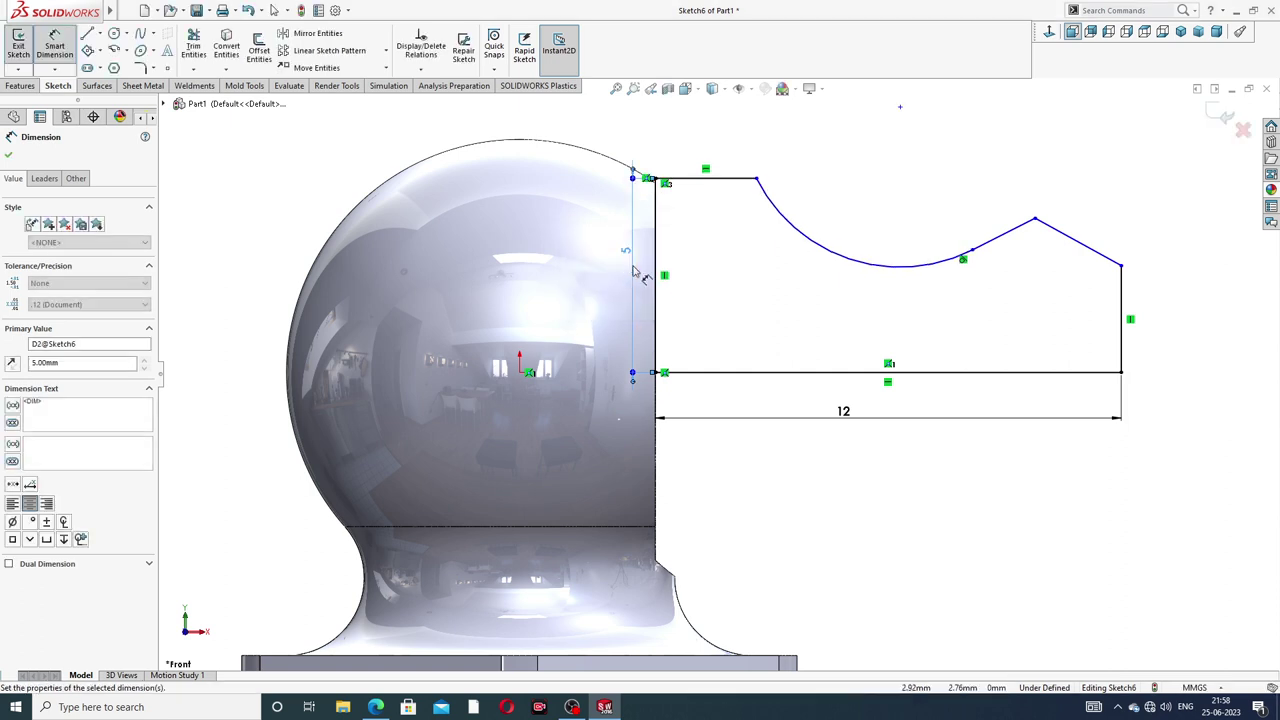
click(855, 162)
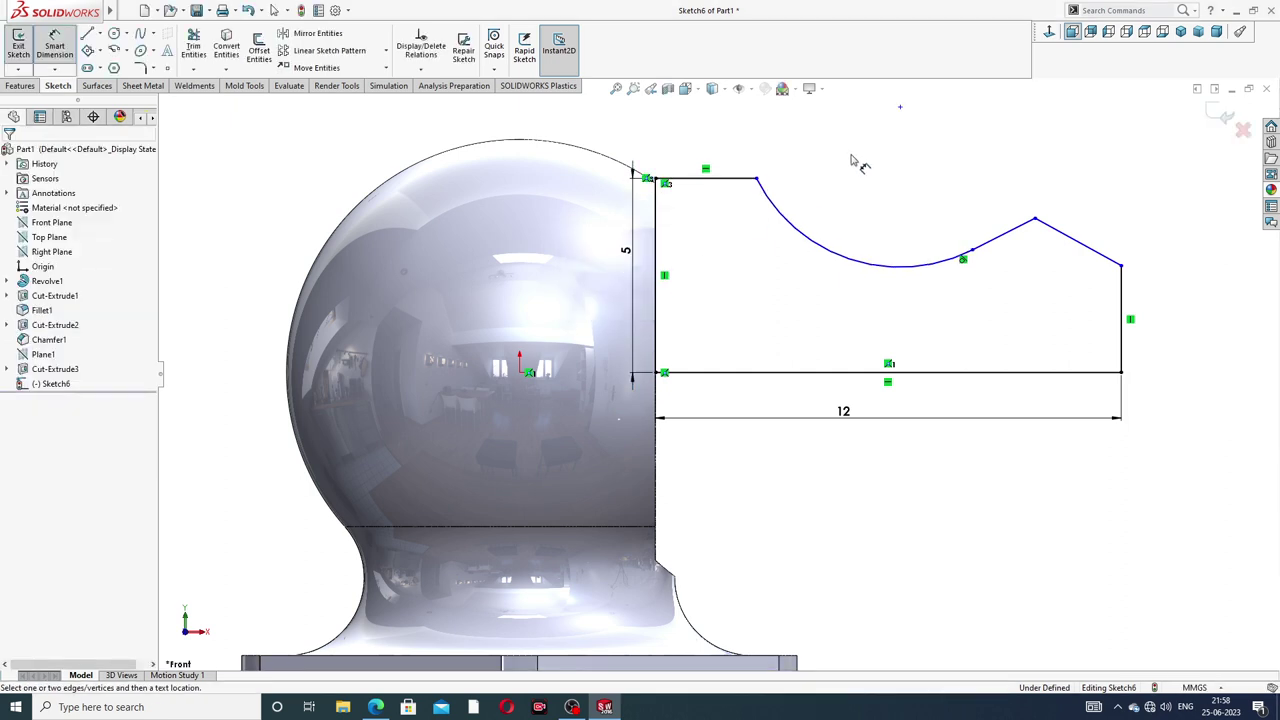
- Dimension the right edge 3 (corrected from 4) and the top line 3, then view the drawing
click(1124, 298)
click(1146, 320)
text(4)
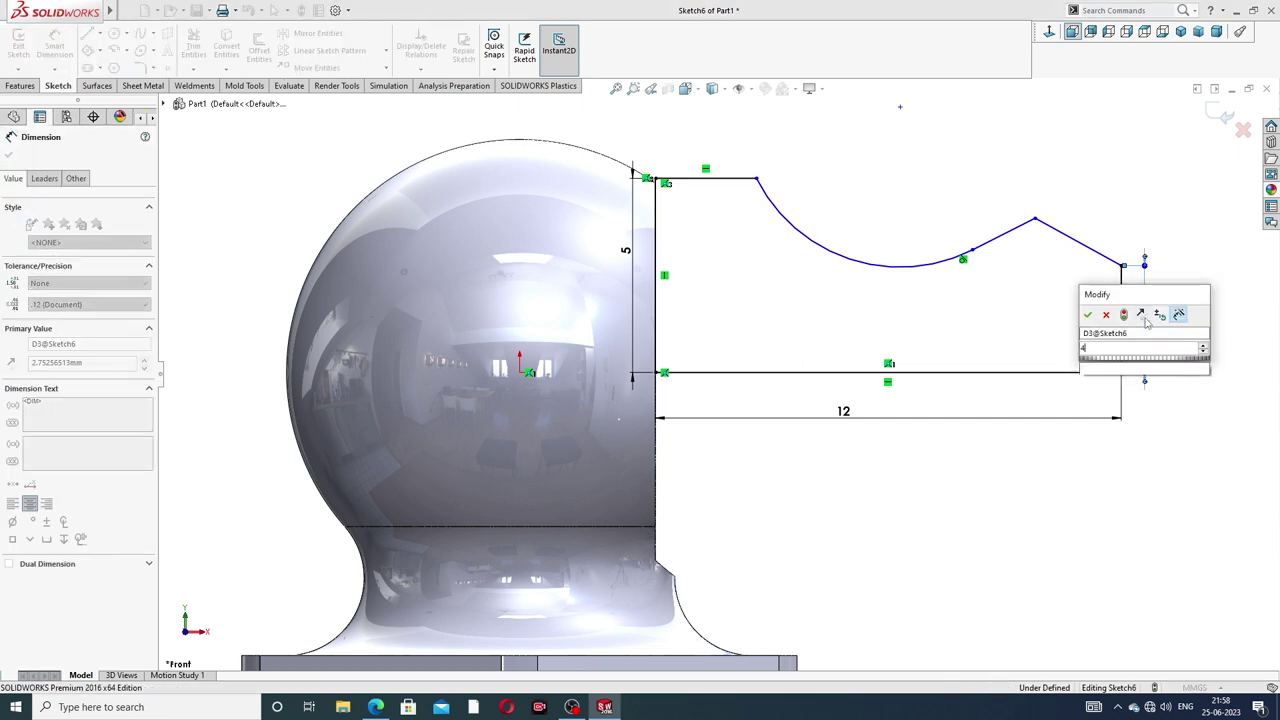
key(Return)
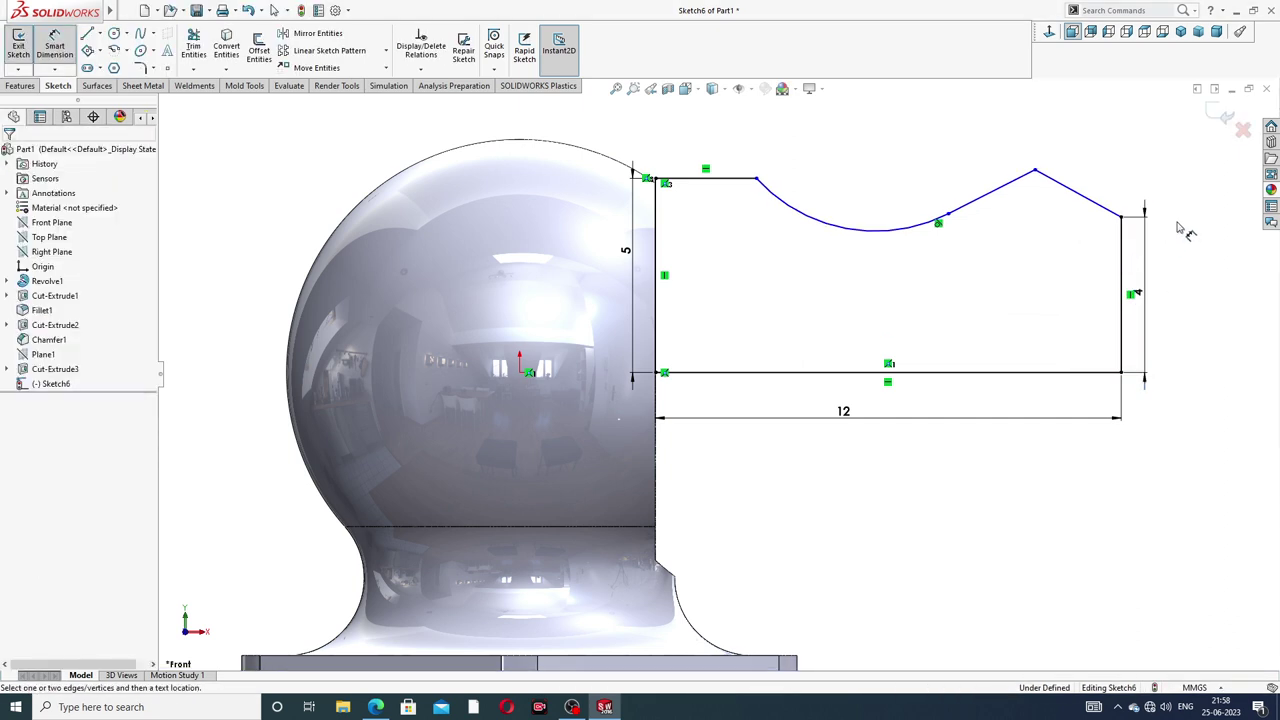
drag(1137, 293, 1153, 293)
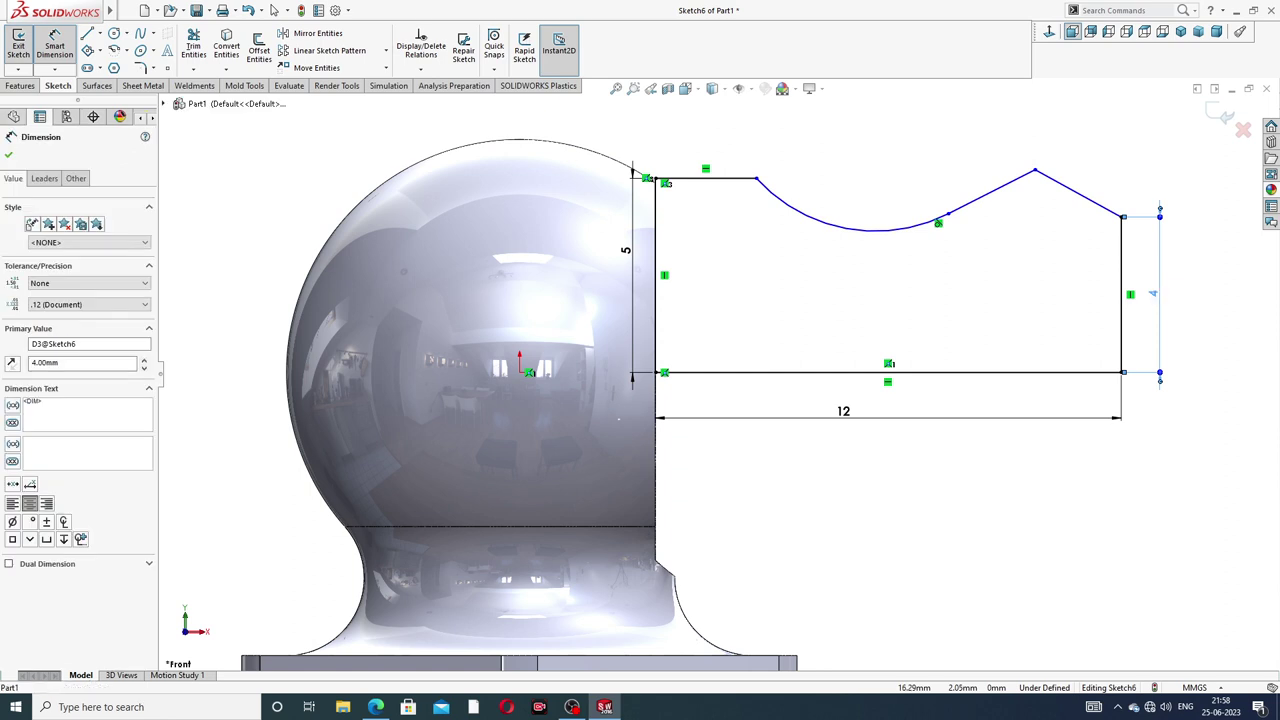
double_click(1153, 293)
text(3)
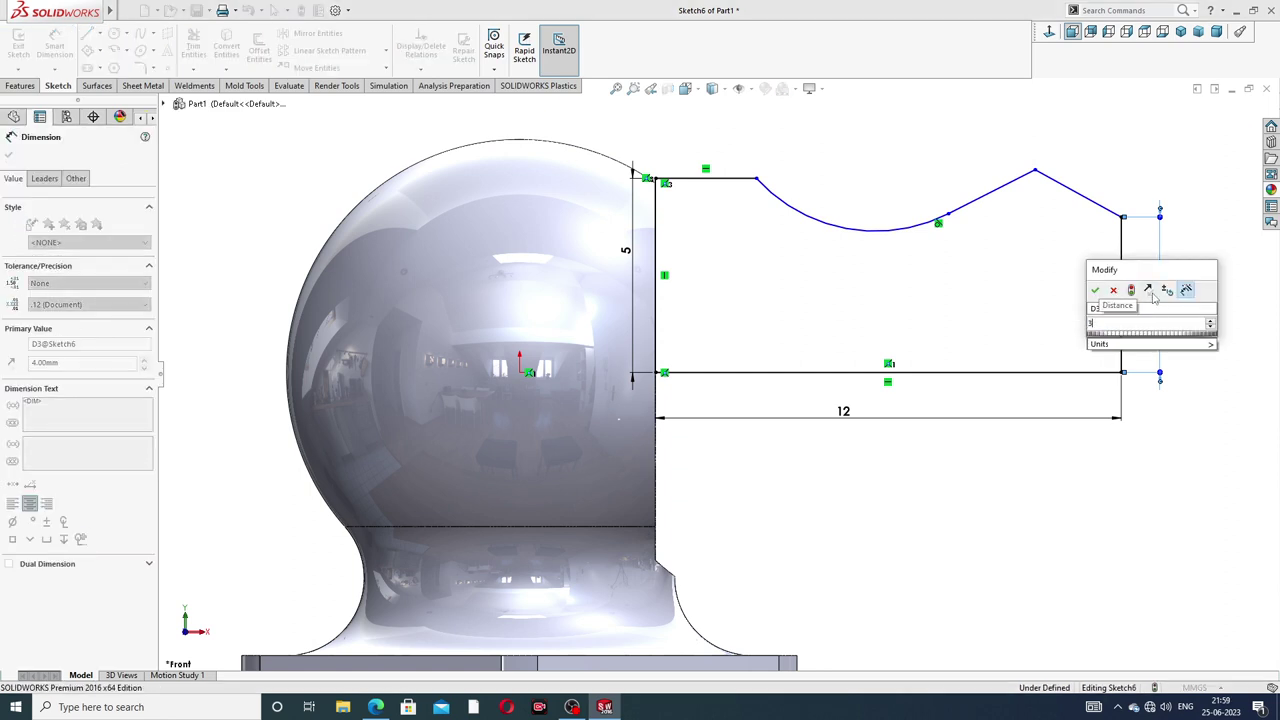
key(Return)
click(718, 178)
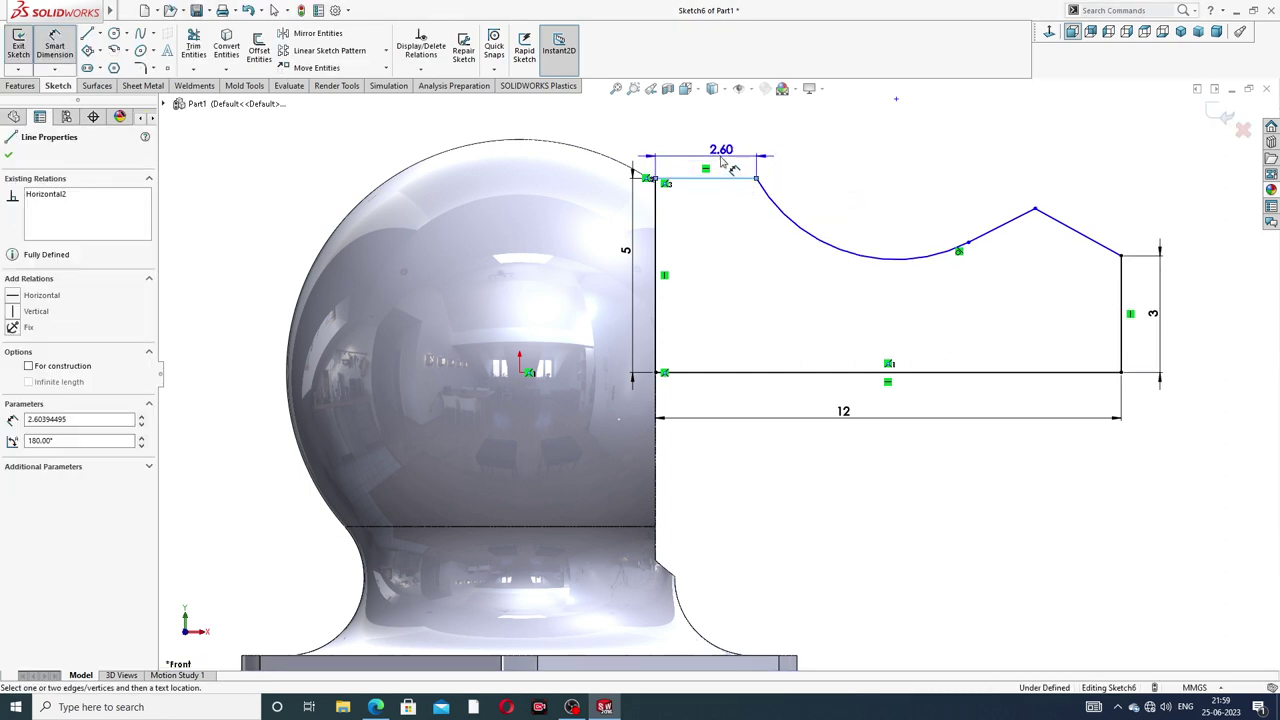
click(722, 162)
text(3)
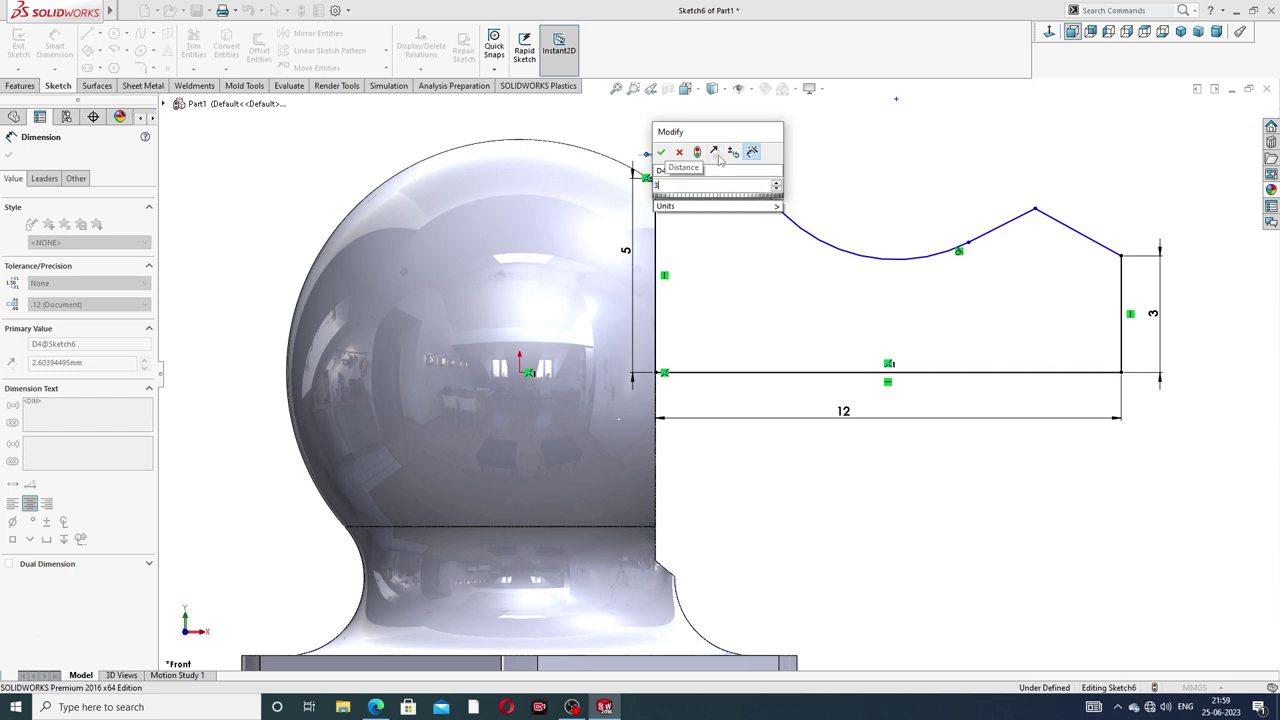
key(Return)
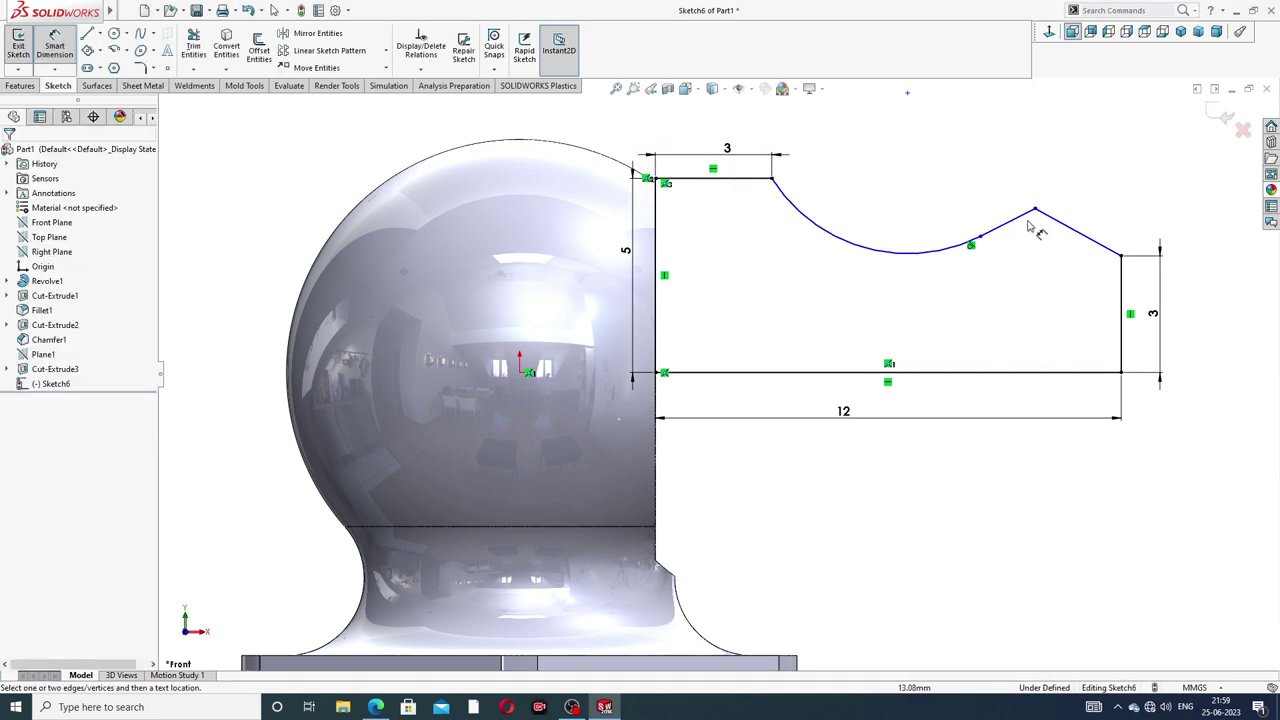
click(375, 707)
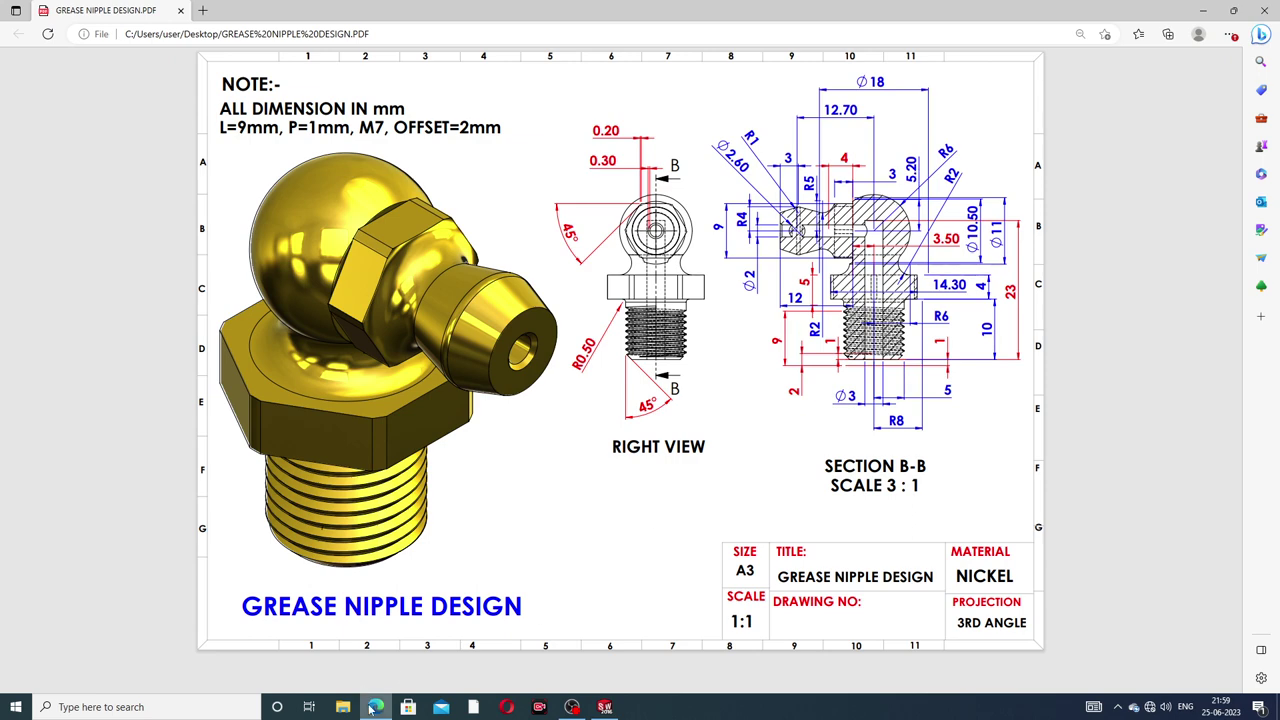
click(376, 707)
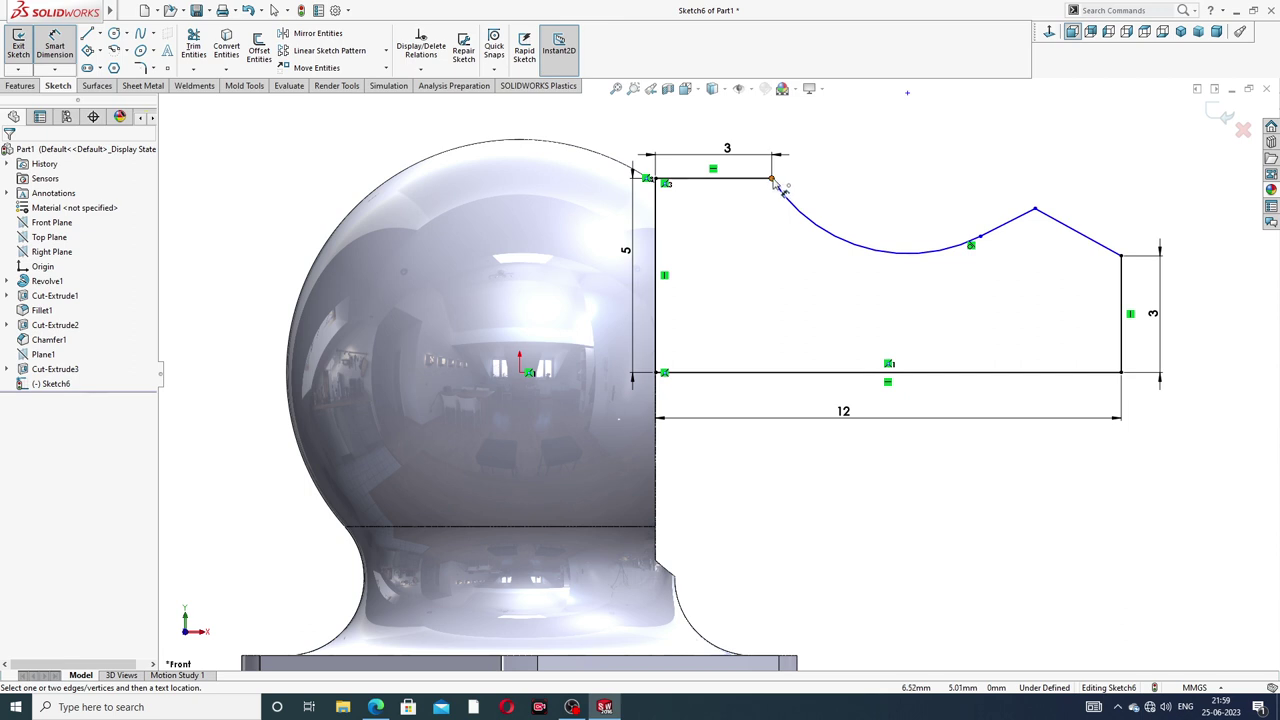
- Dimension the arc R2 and the peak's 3 mm horizontal offset from the right corner
click(873, 252)
click(893, 195)
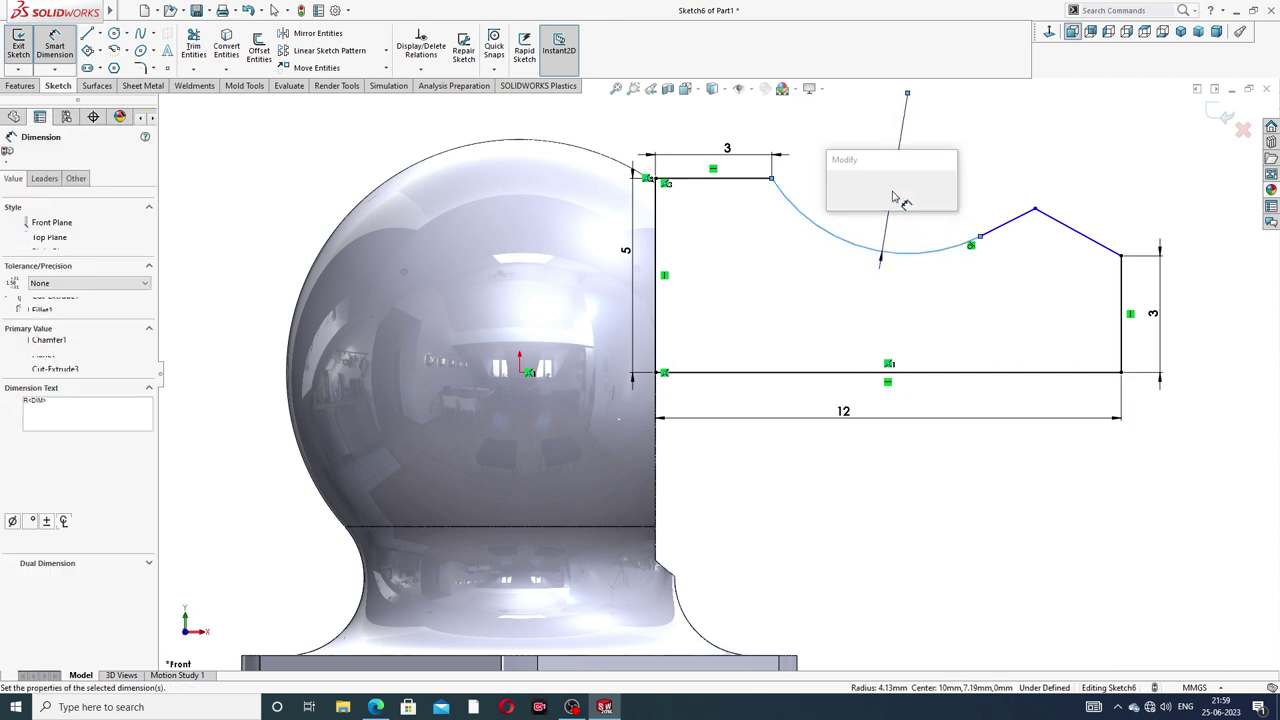
text(2)
key(Return)
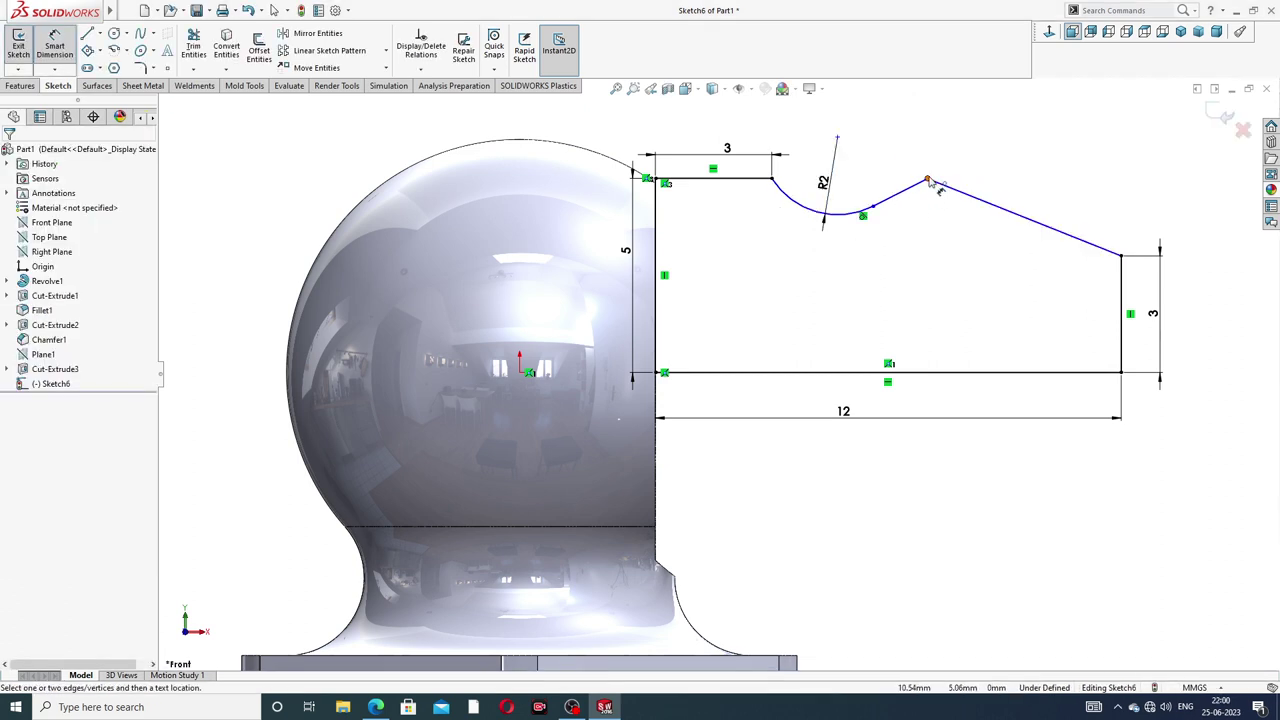
click(929, 181)
click(1121, 256)
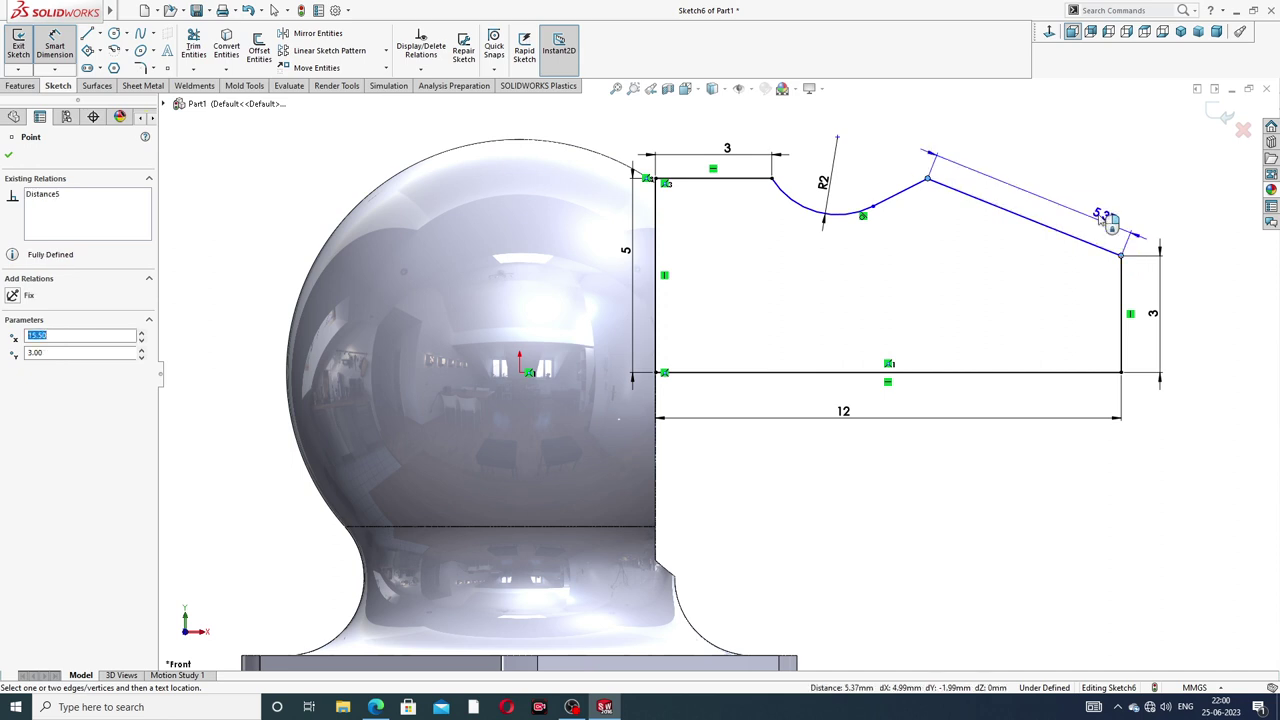
click(1062, 165)
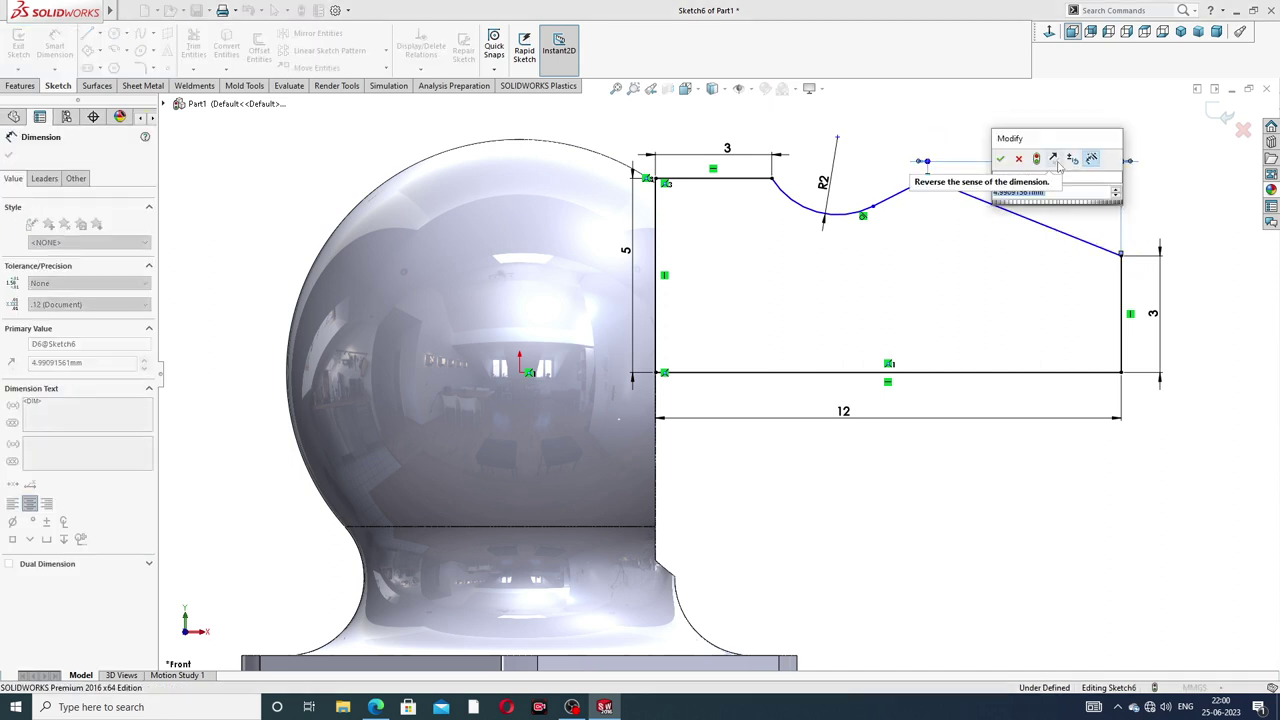
key(Return)
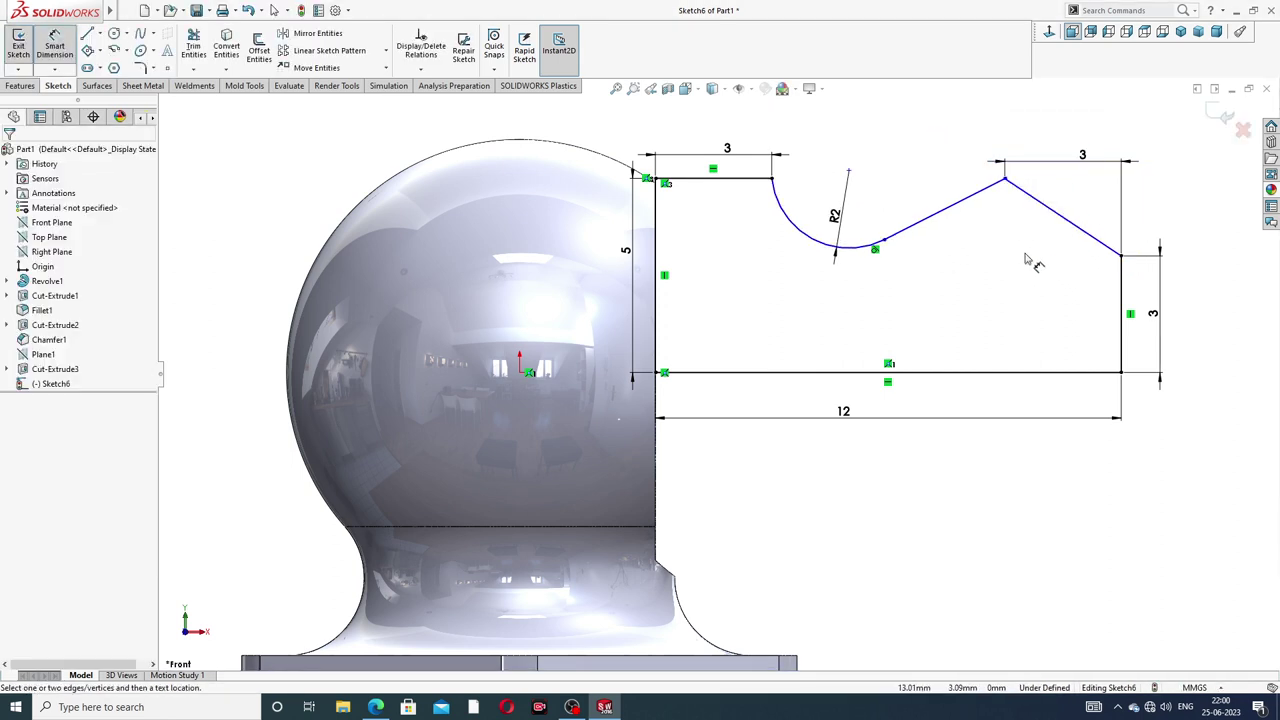
- Dimension the peak 5 mm above the bottom line and compare with the reference drawing
click(1005, 181)
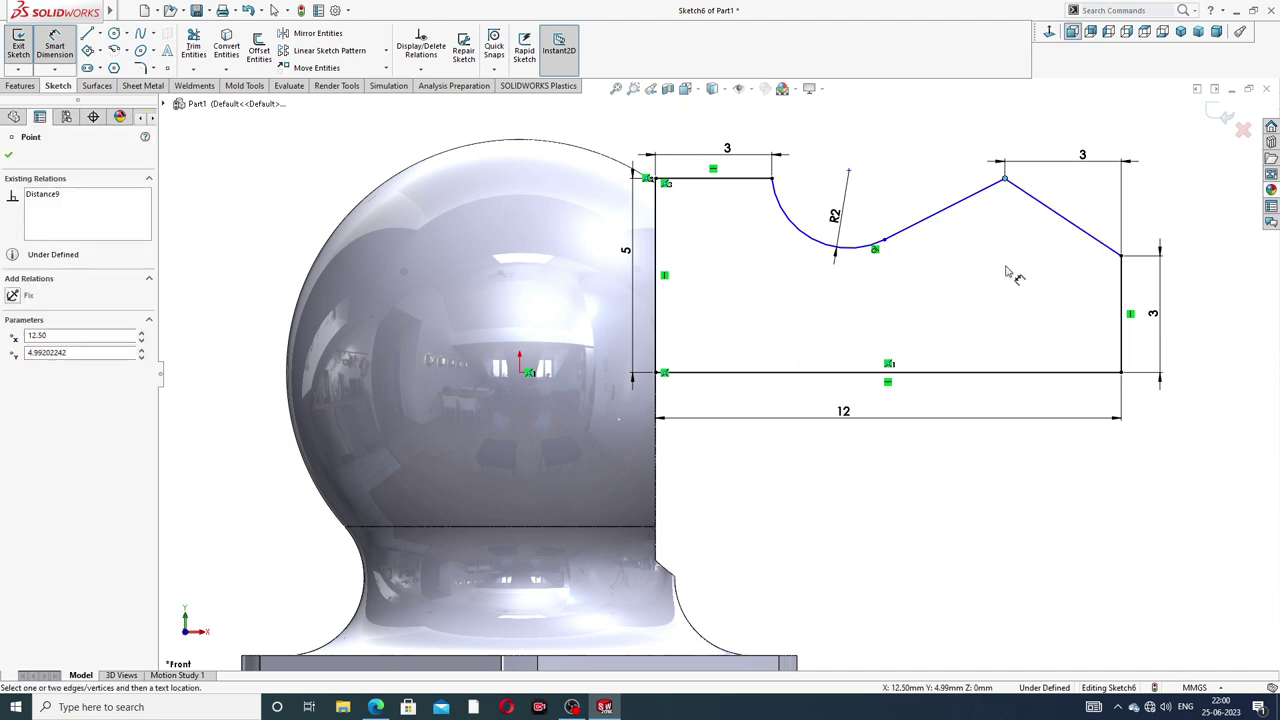
click(1014, 373)
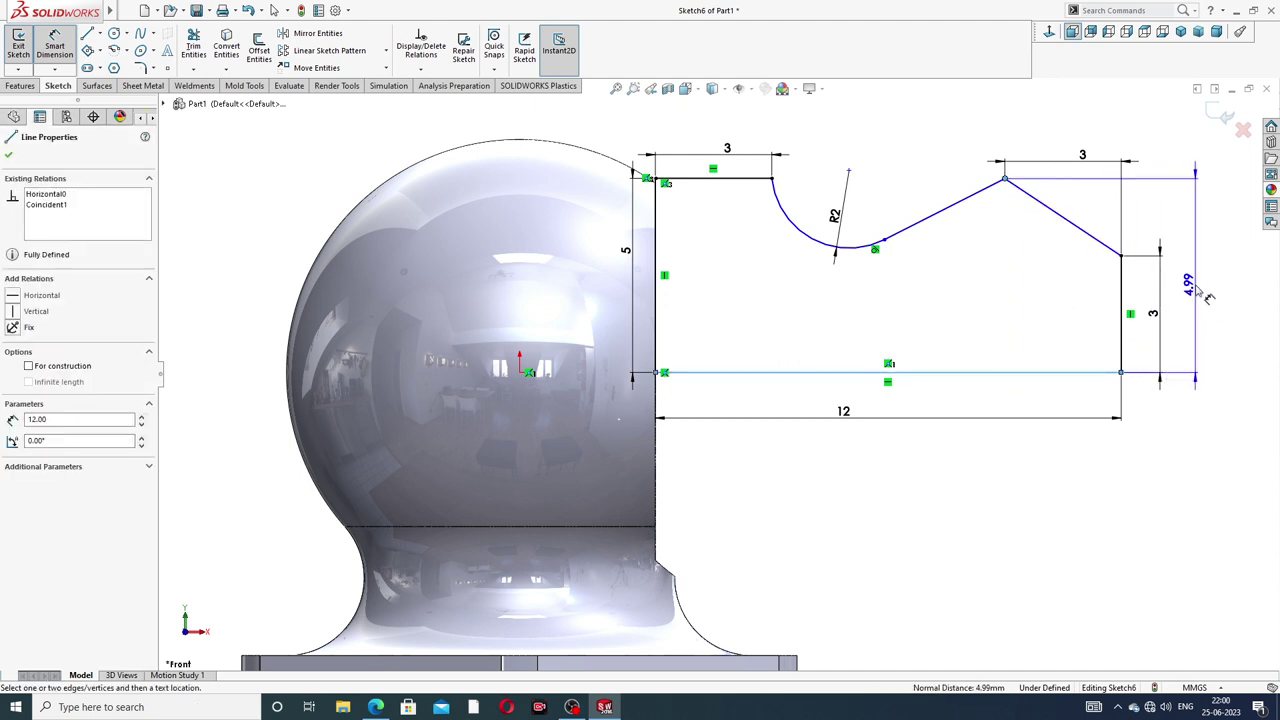
click(1210, 325)
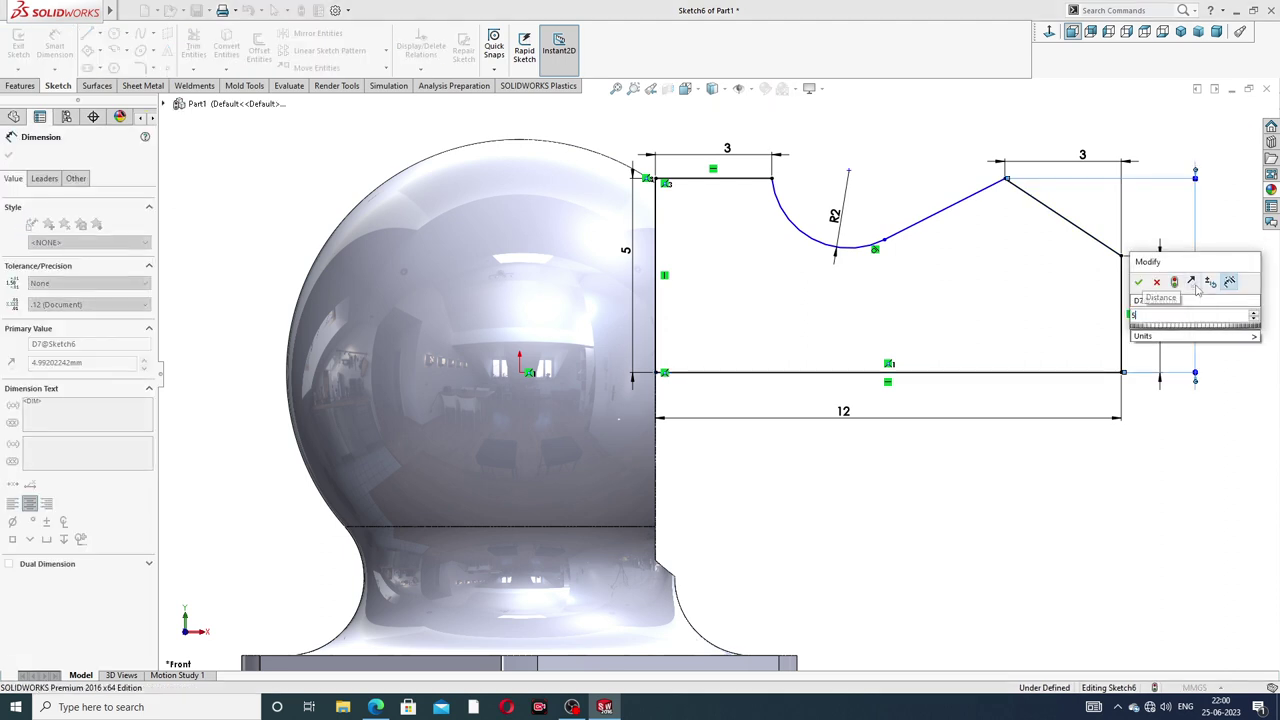
text(5)
key(Return)
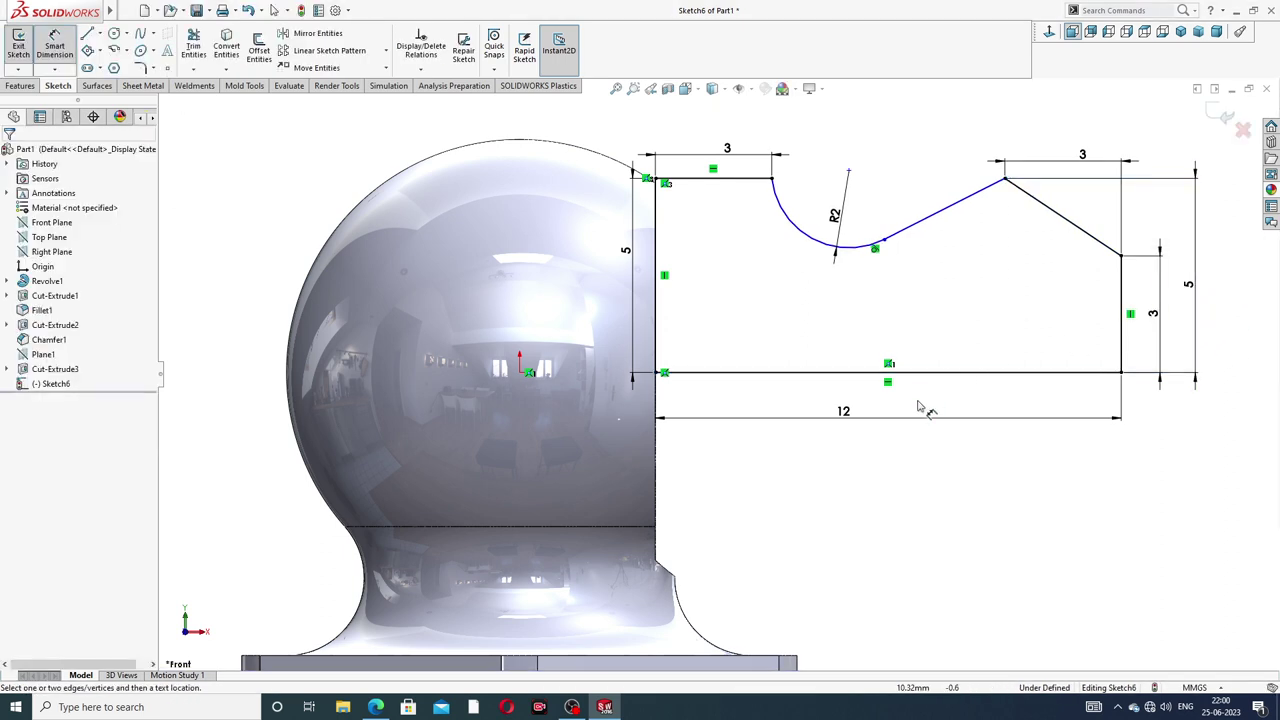
click(376, 707)
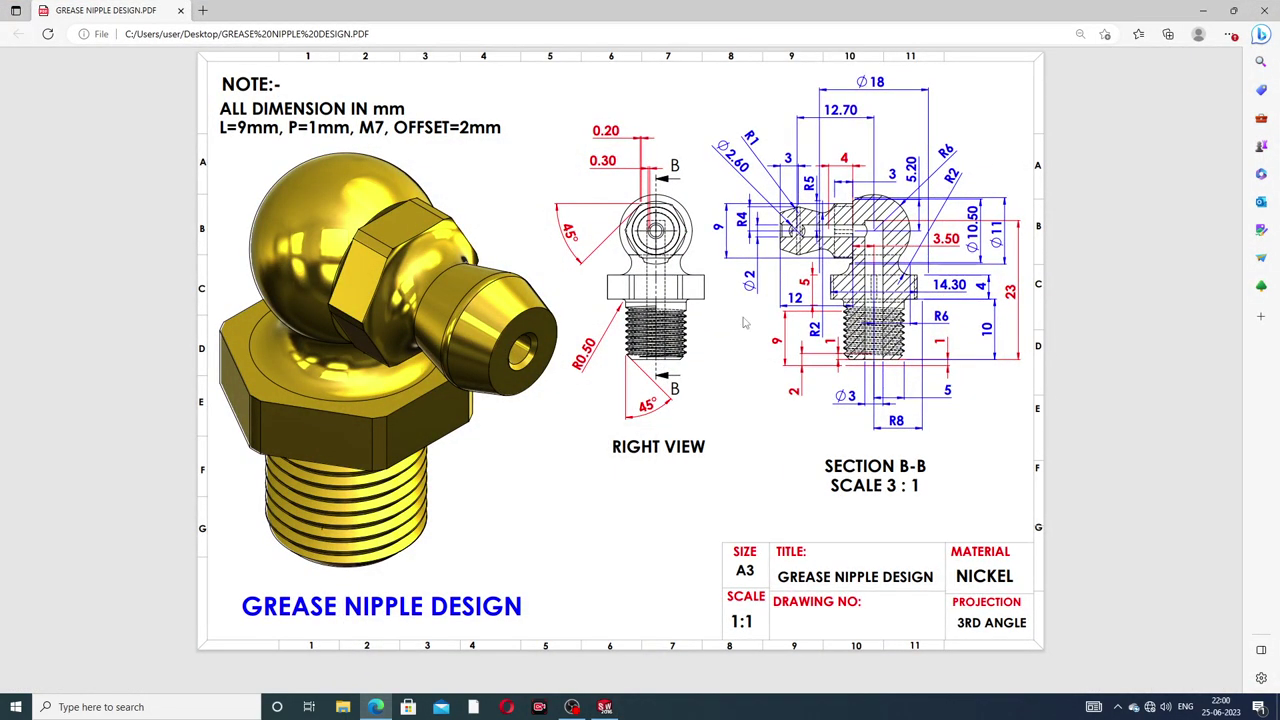
click(376, 707)
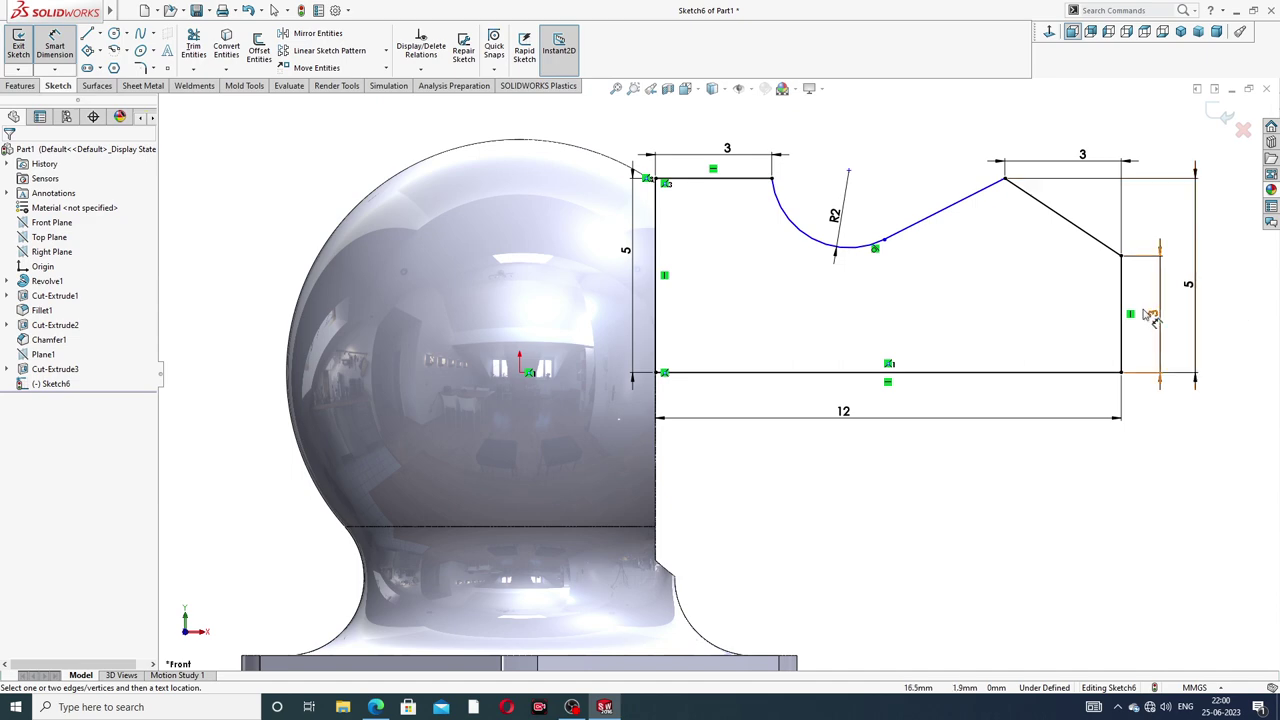
click(377, 707)
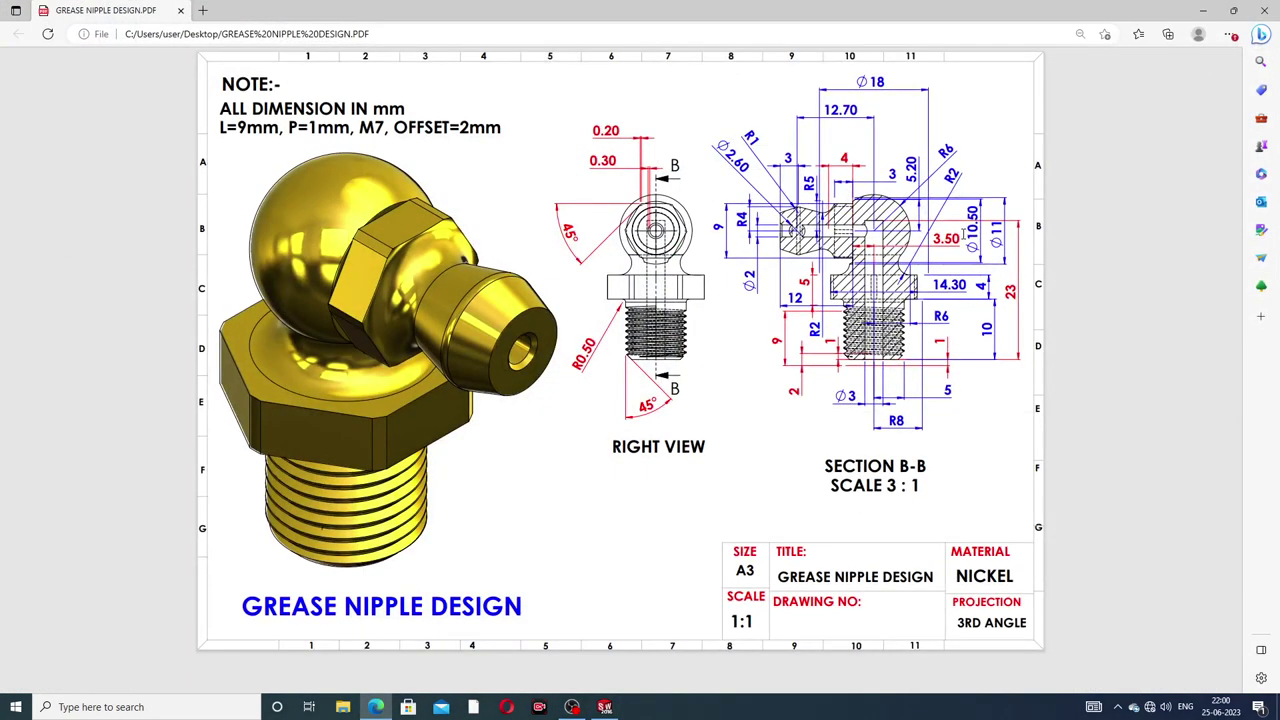
click(377, 707)
- Change the arc's radius dimension to R2.60
click(836, 222)
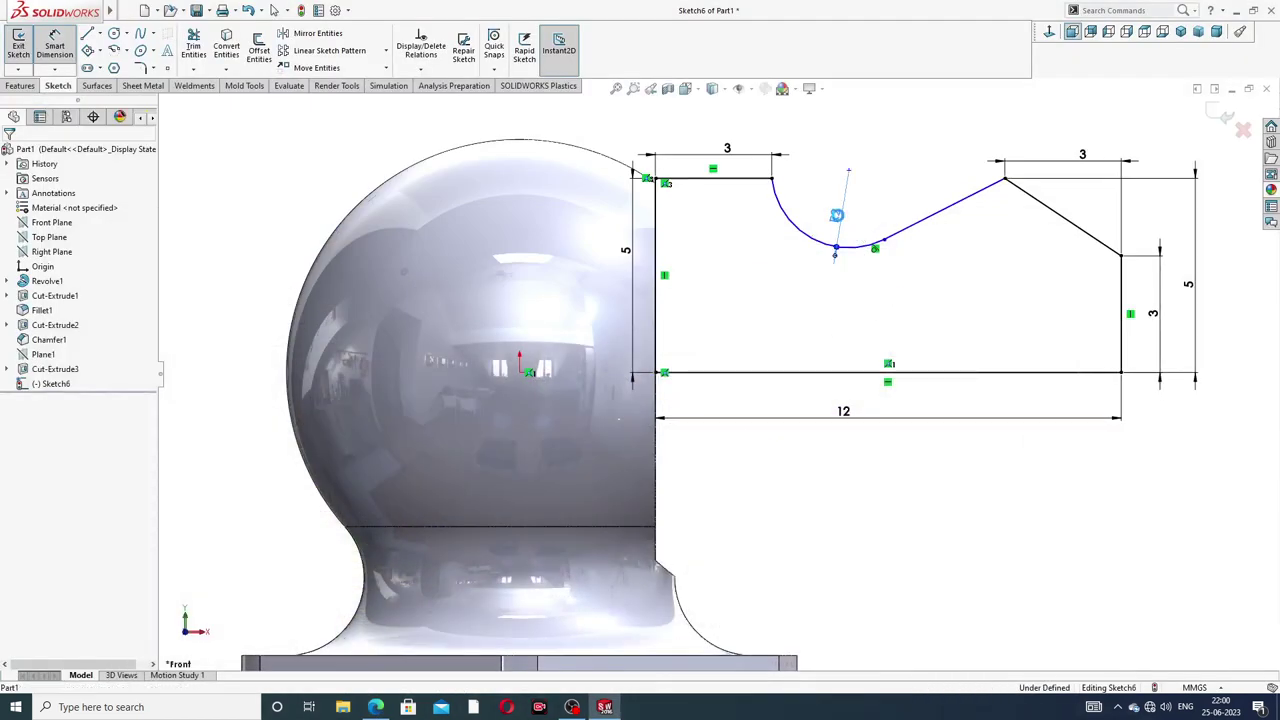
click(840, 218)
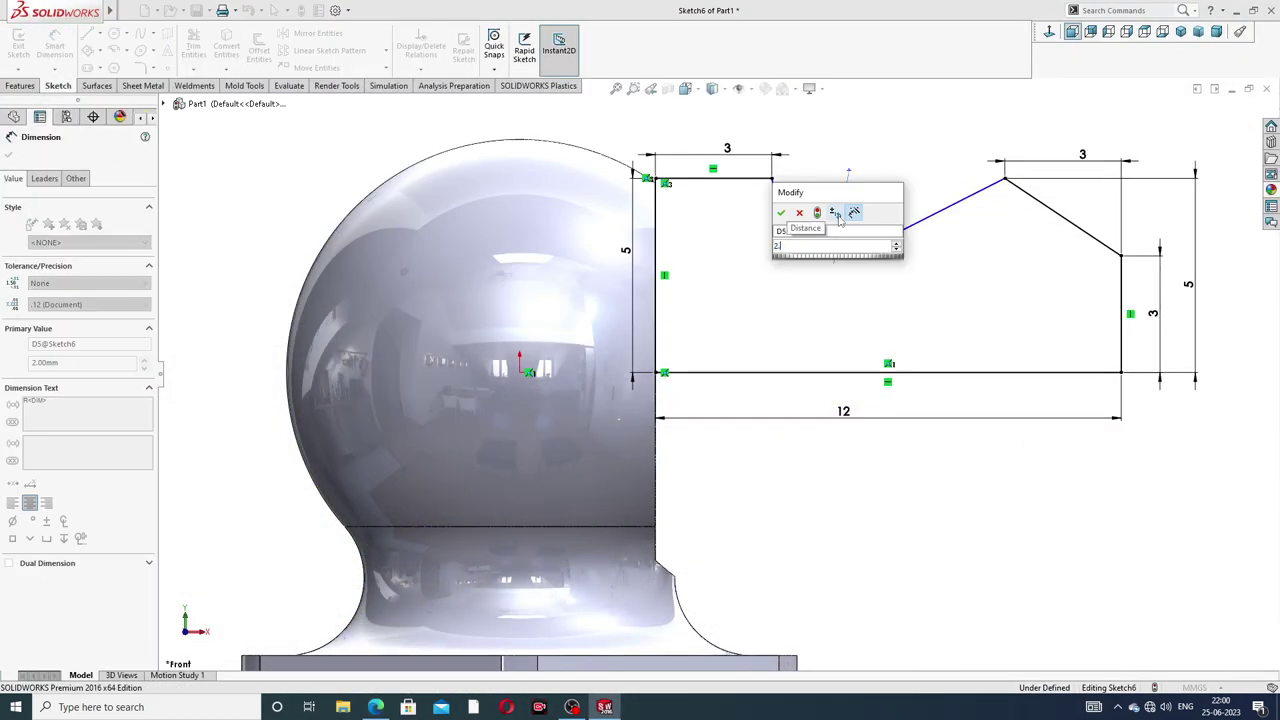
text(.6)
key(Return)
key(Escape)
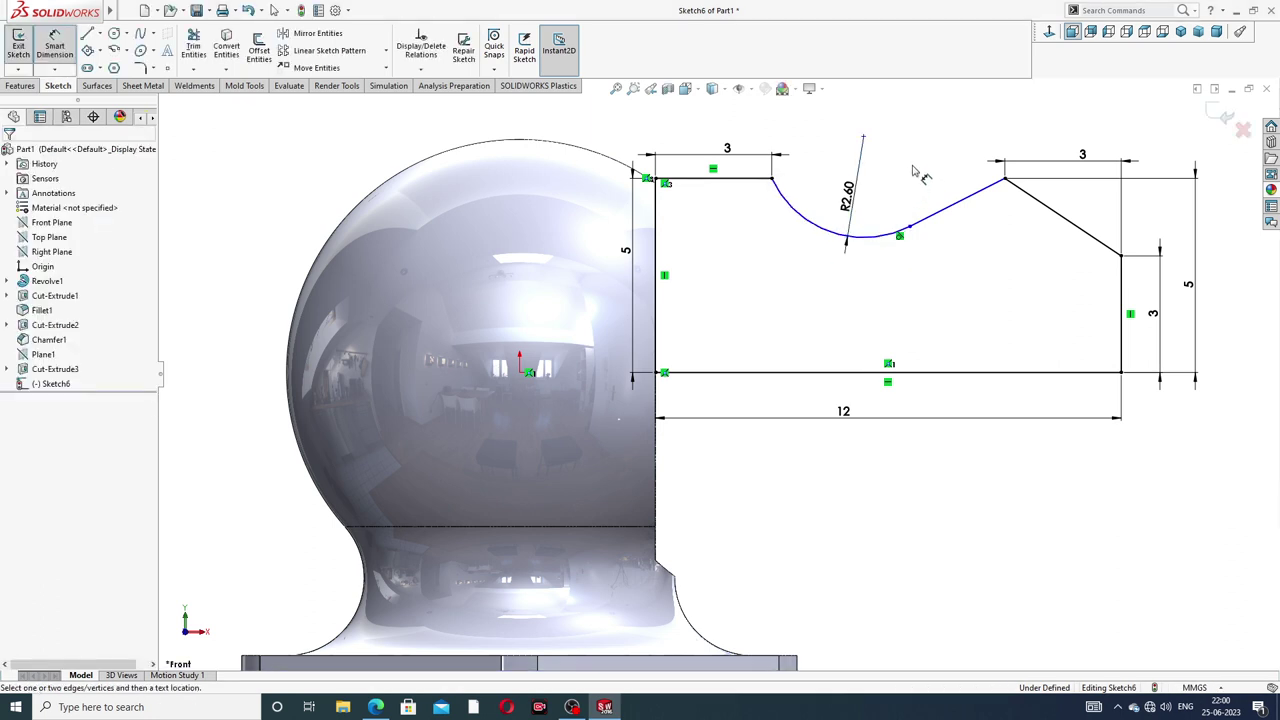
- Try dimensioning the arc endpoint and centre, then delete the trial 2.37 dimension
click(1071, 153)
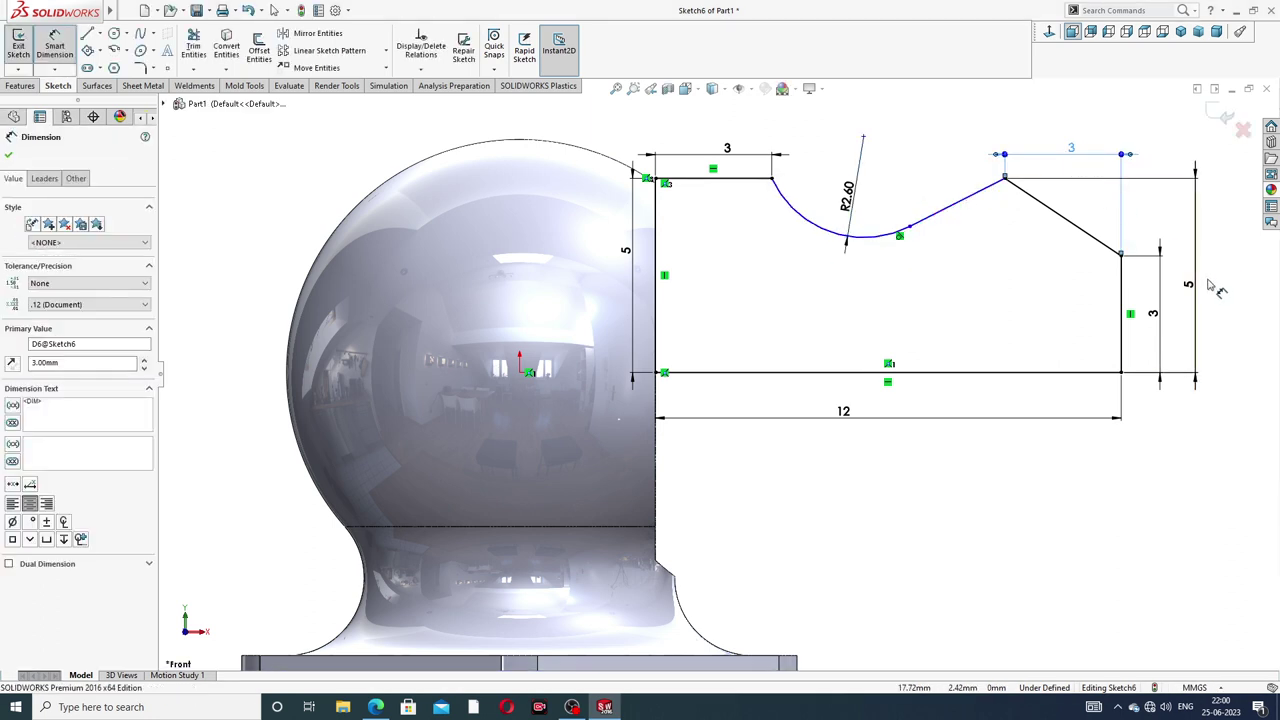
click(773, 180)
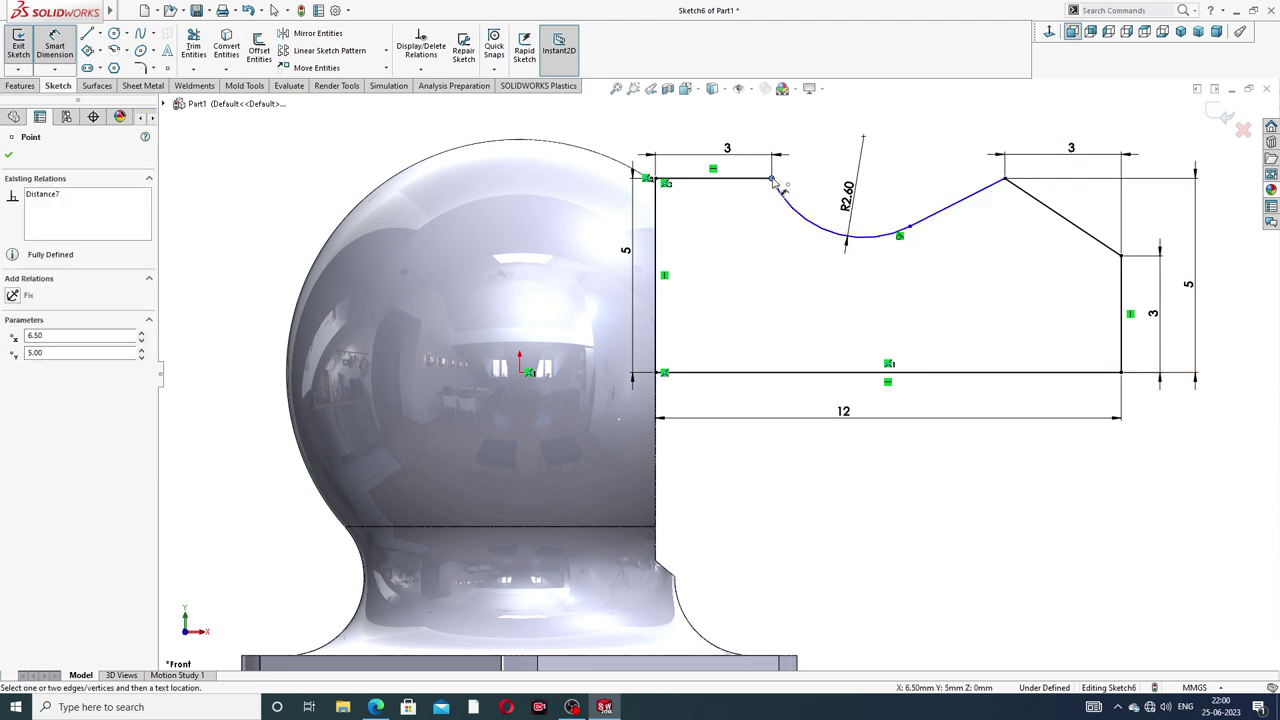
click(835, 372)
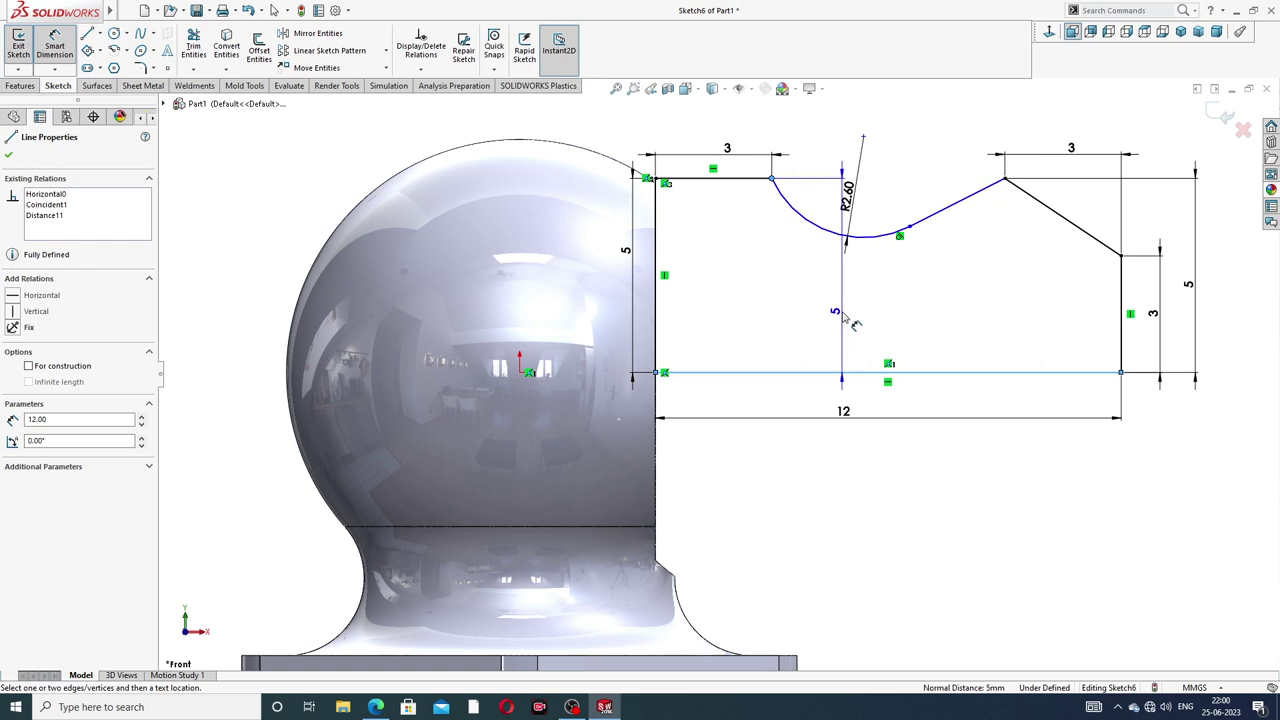
key(Escape)
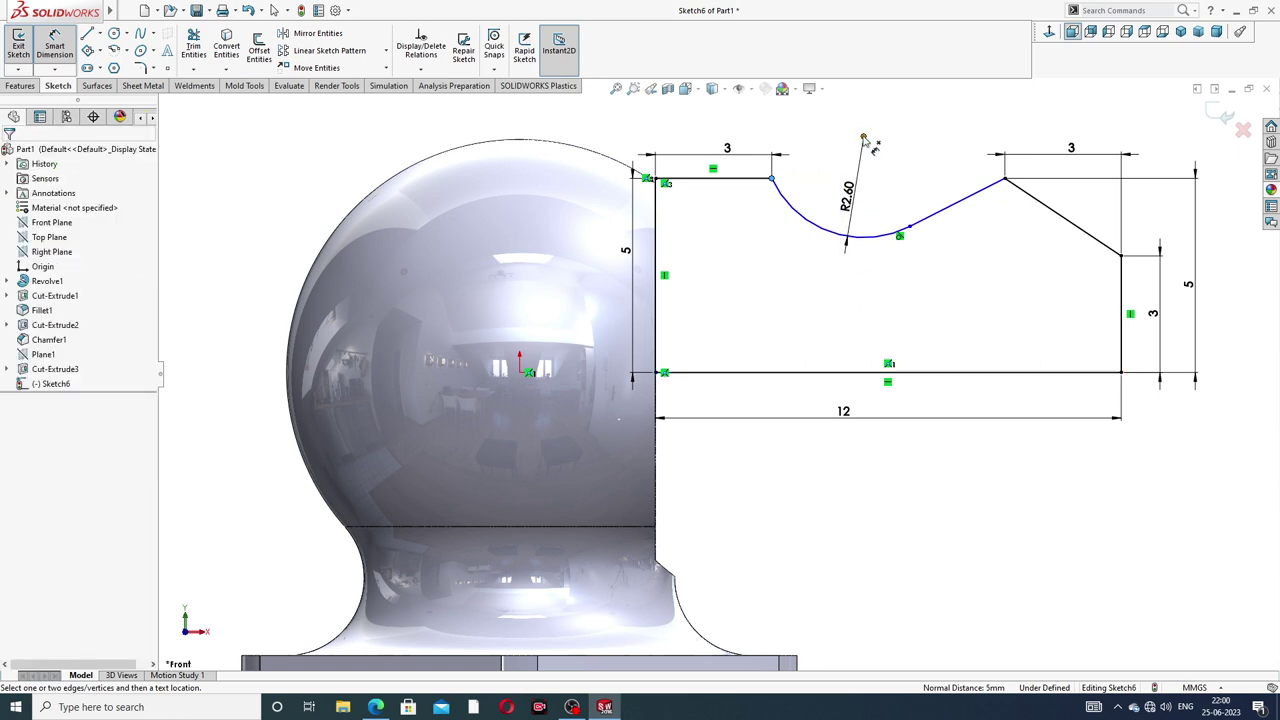
click(863, 137)
key(Escape)
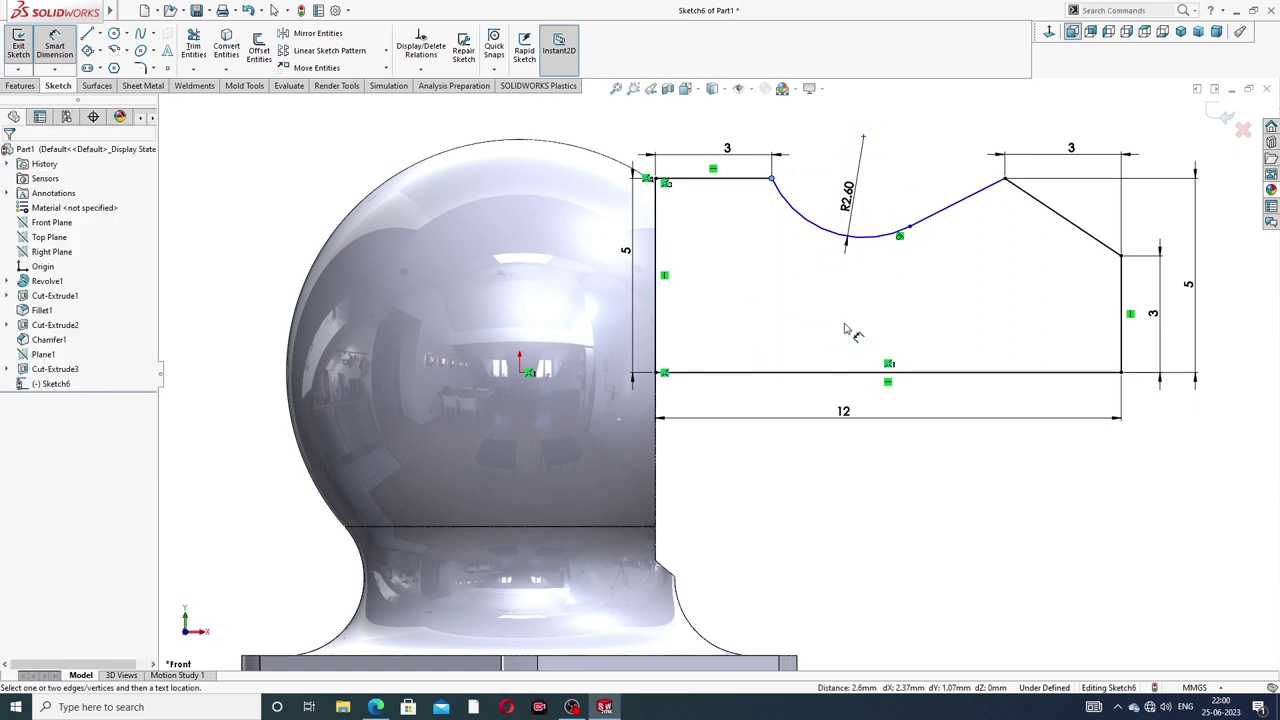
click(863, 137)
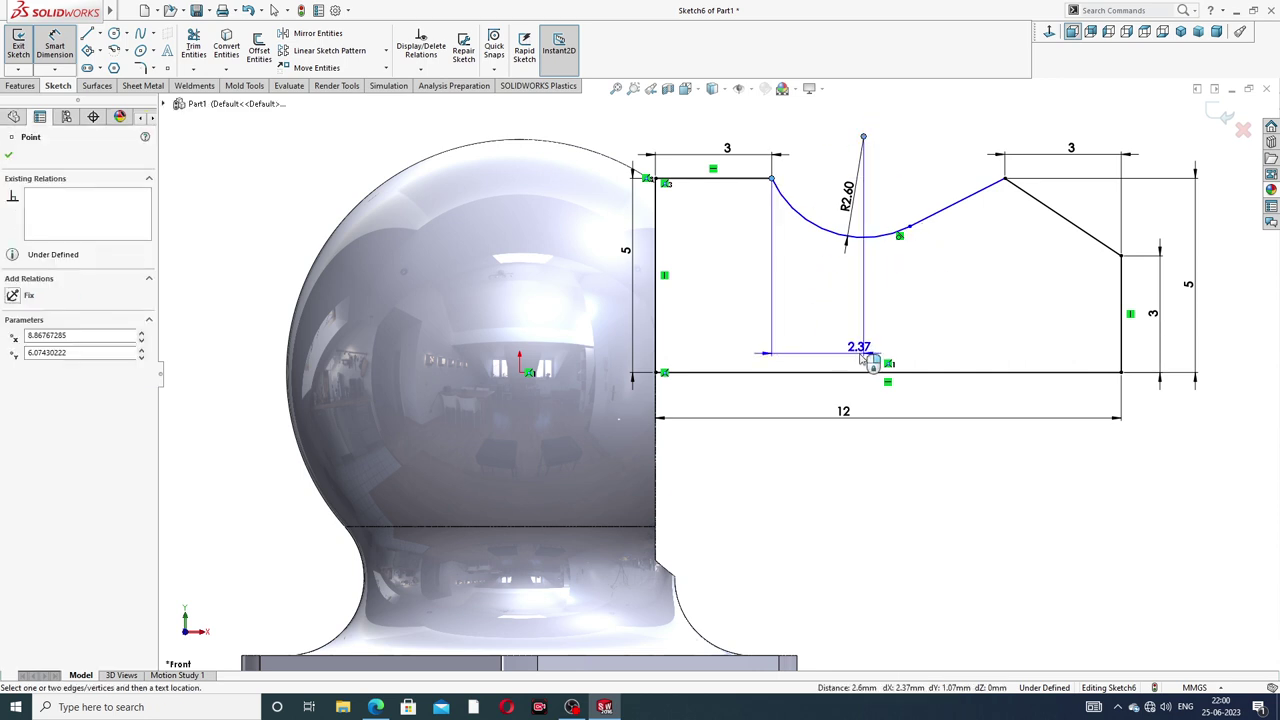
click(853, 378)
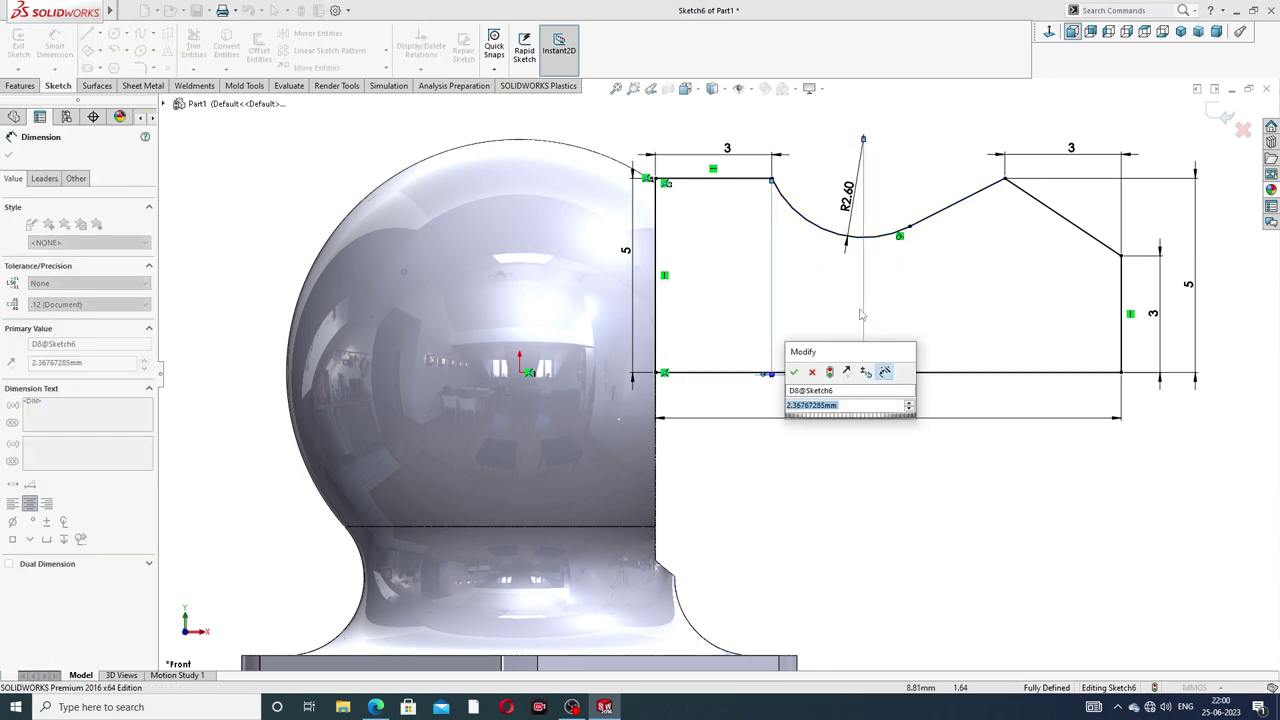
click(819, 370)
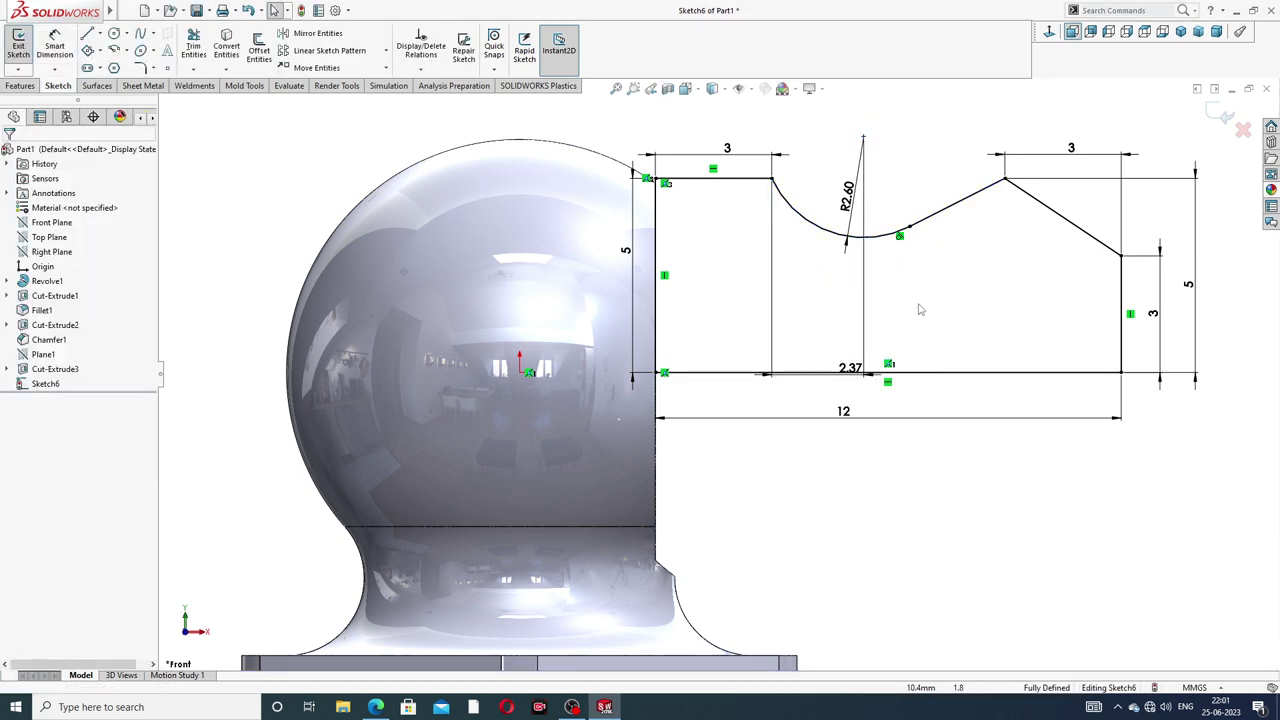
click(850, 368)
key(Delete)
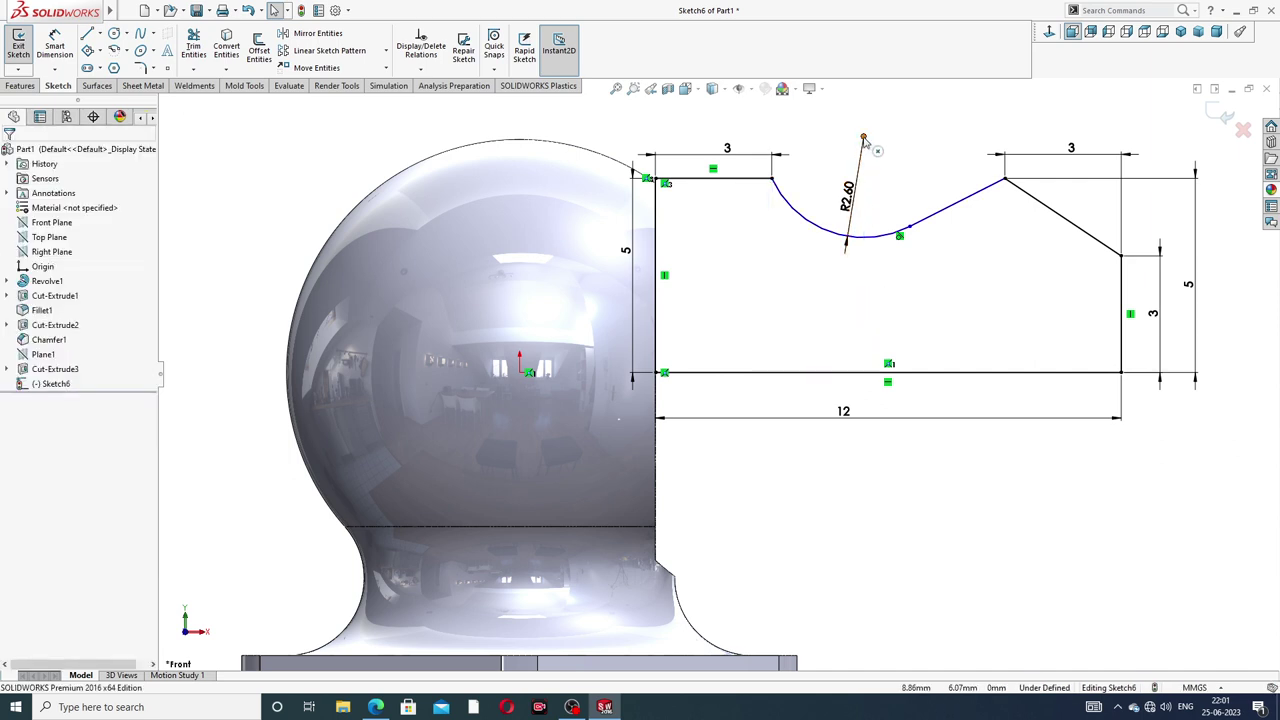
click(865, 140)
- Dimension the arc centre 5.20 above the bottom line and move the dimension left
click(883, 289)
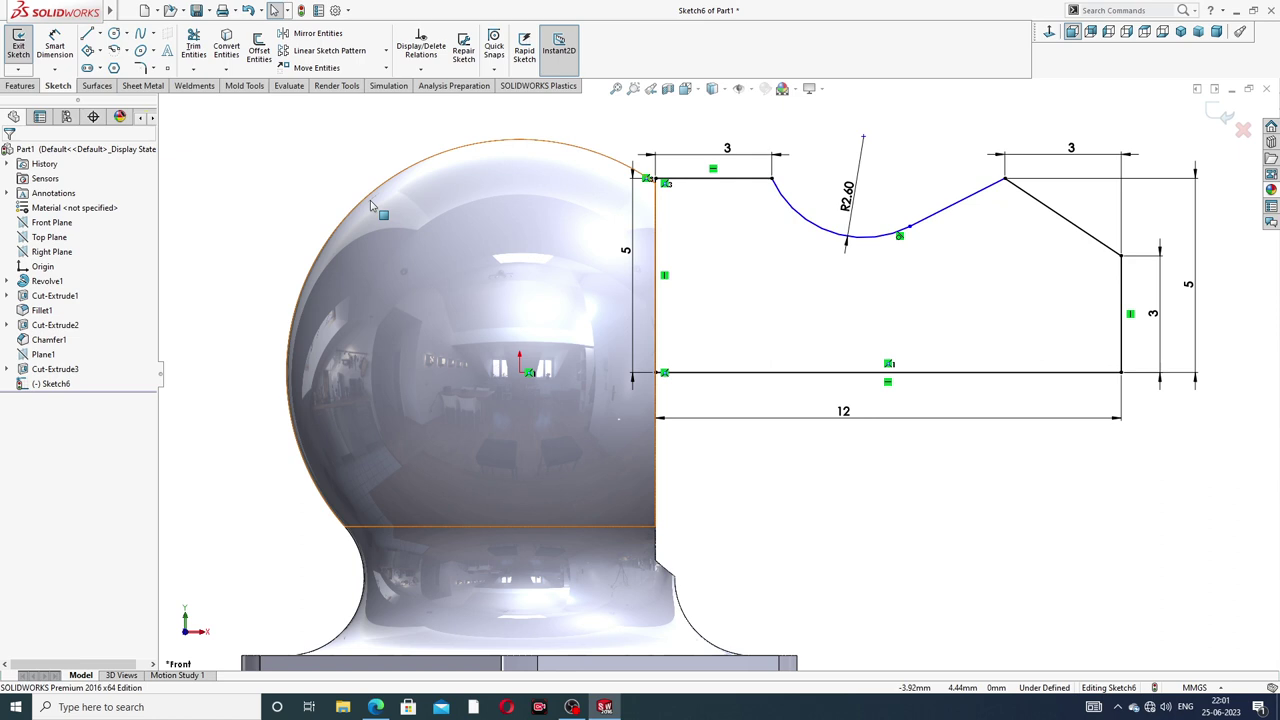
click(58, 50)
click(863, 137)
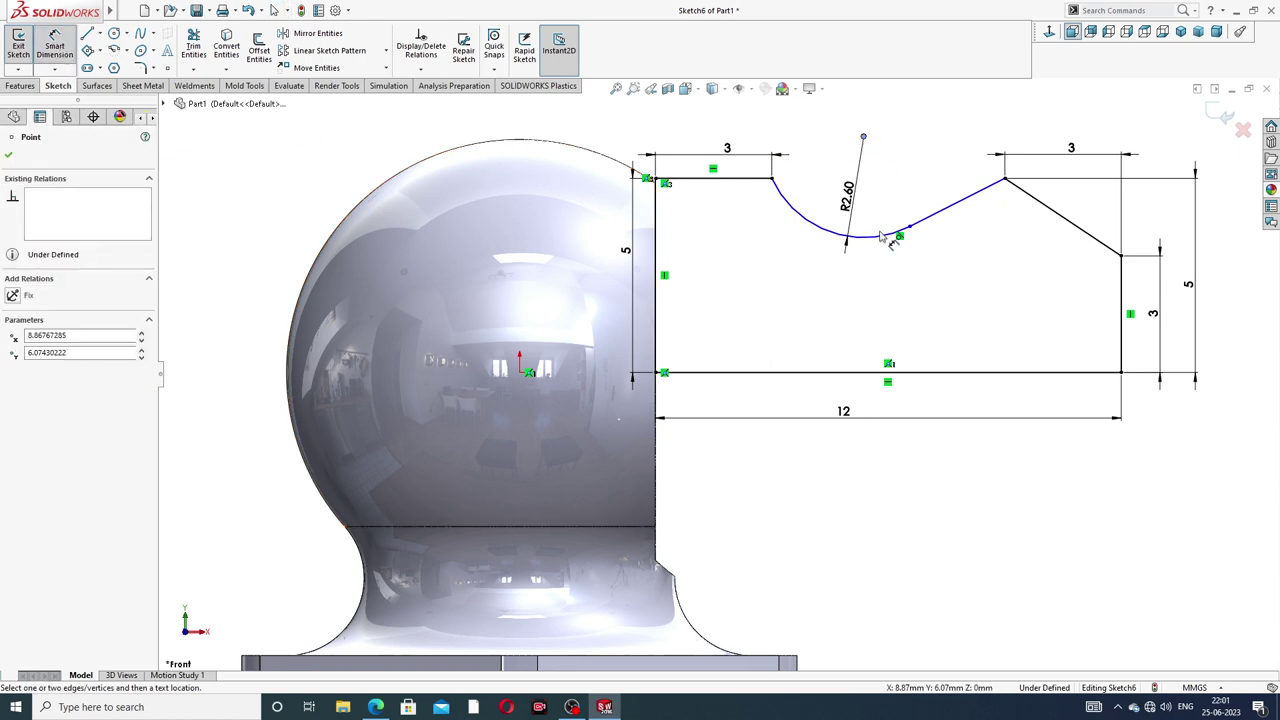
click(888, 372)
click(905, 310)
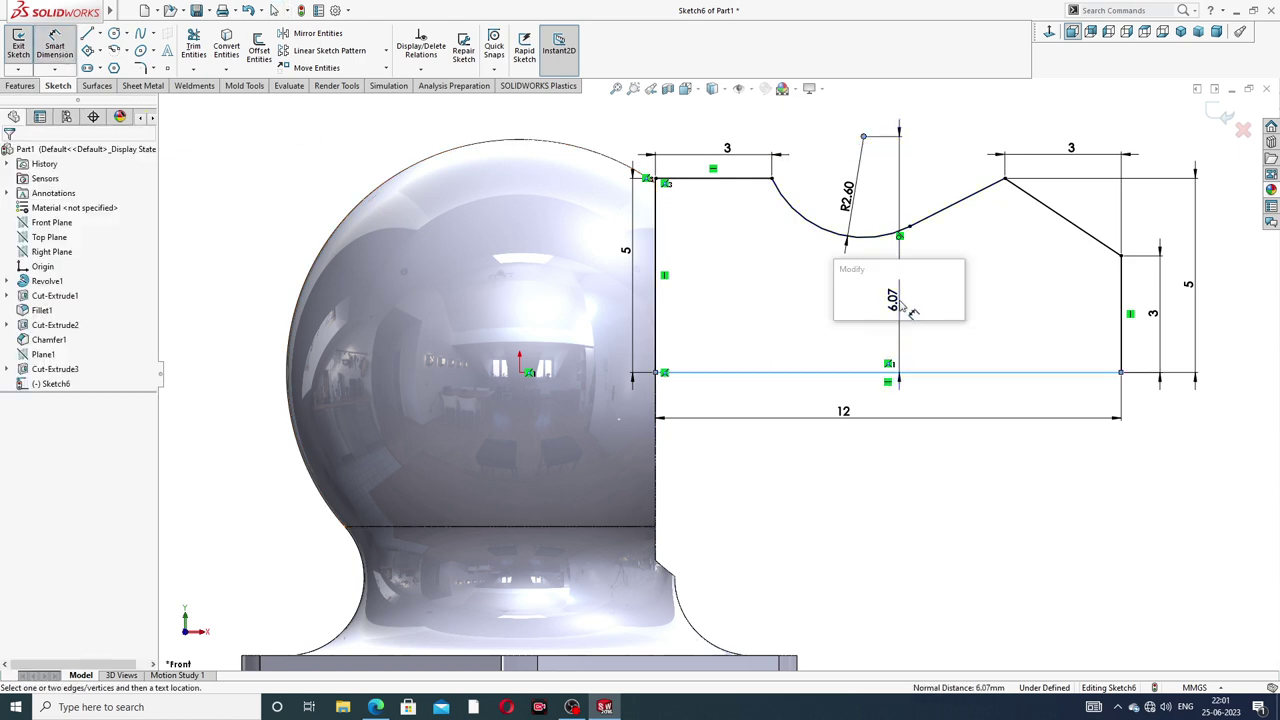
text(5)
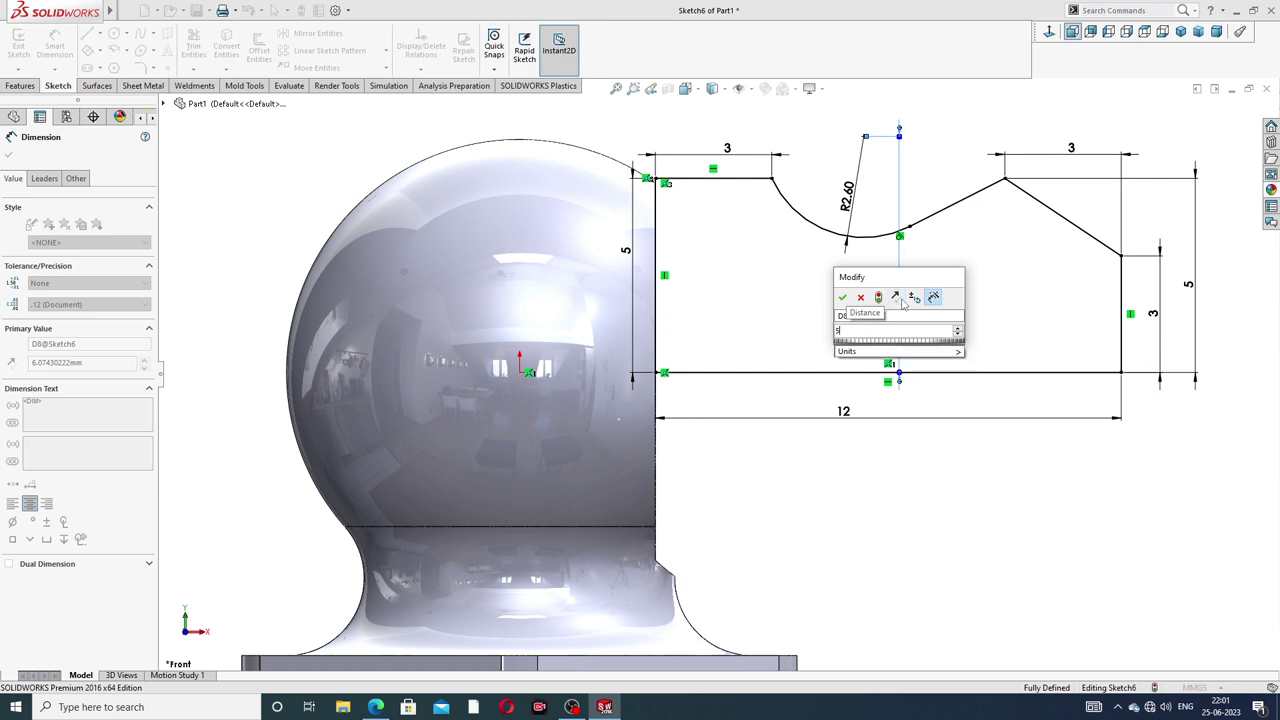
text(.2)
key(Return)
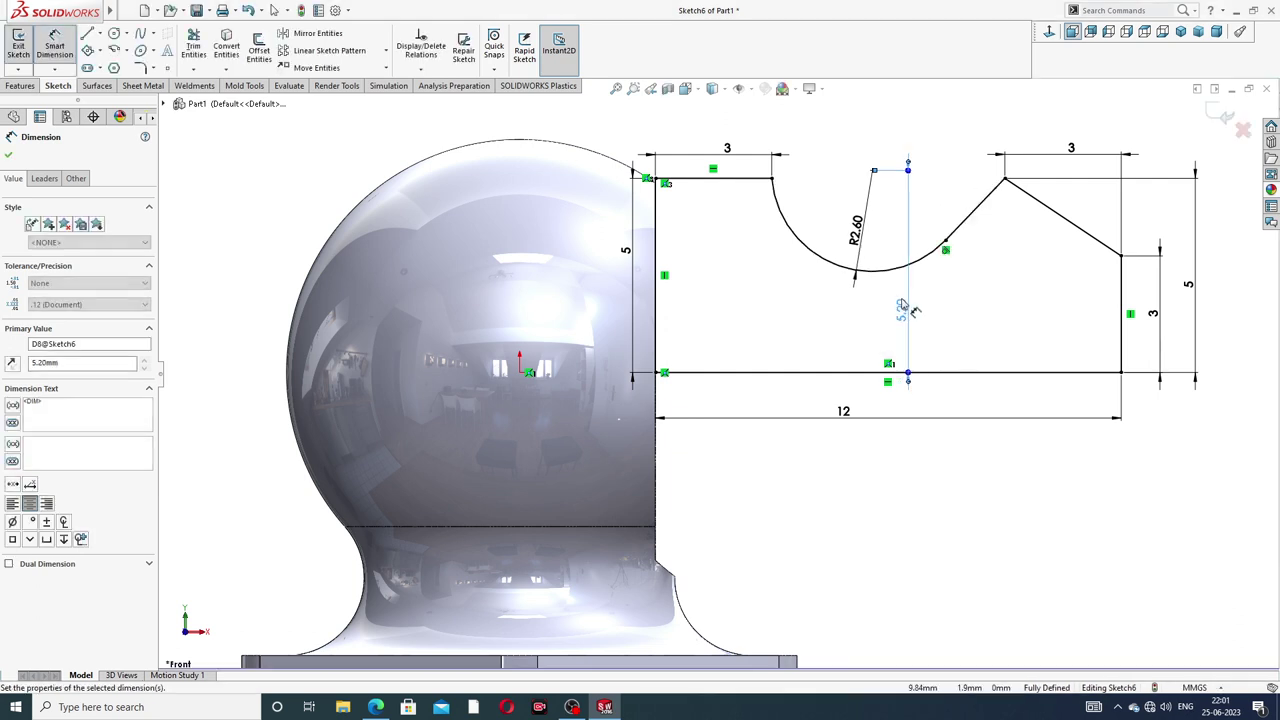
click(1012, 289)
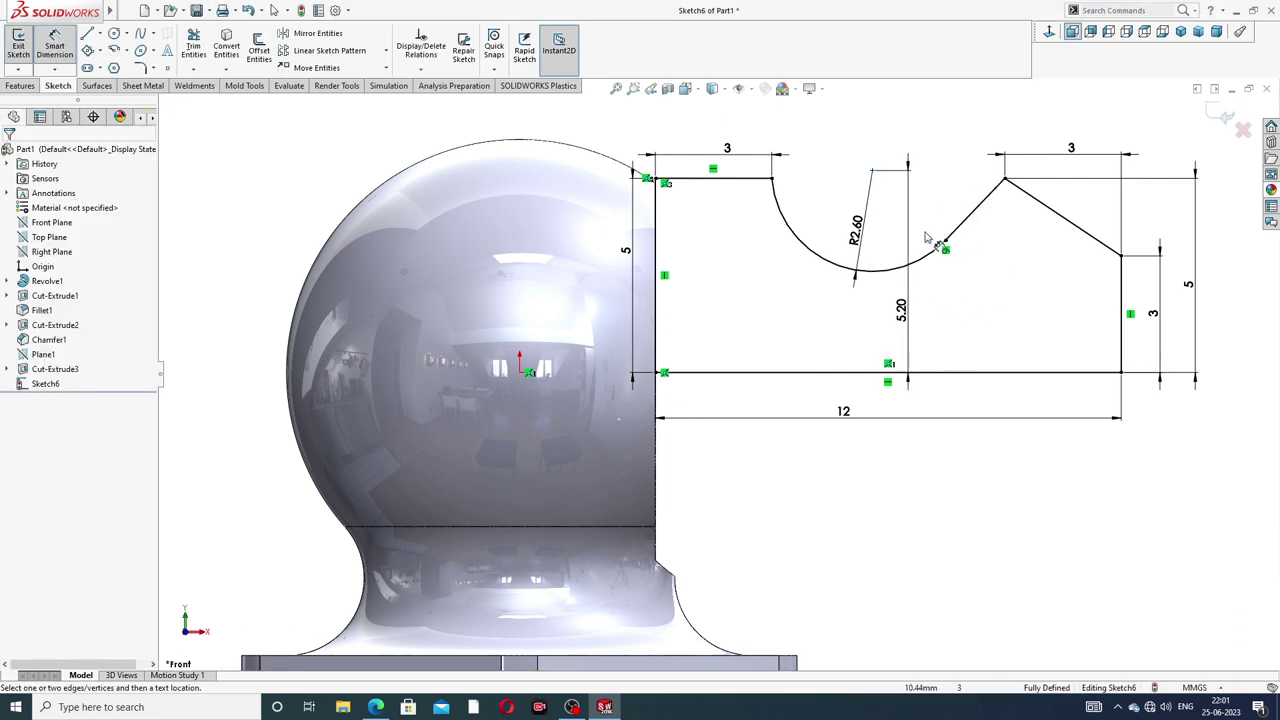
drag(902, 308, 807, 288)
click(1008, 305)
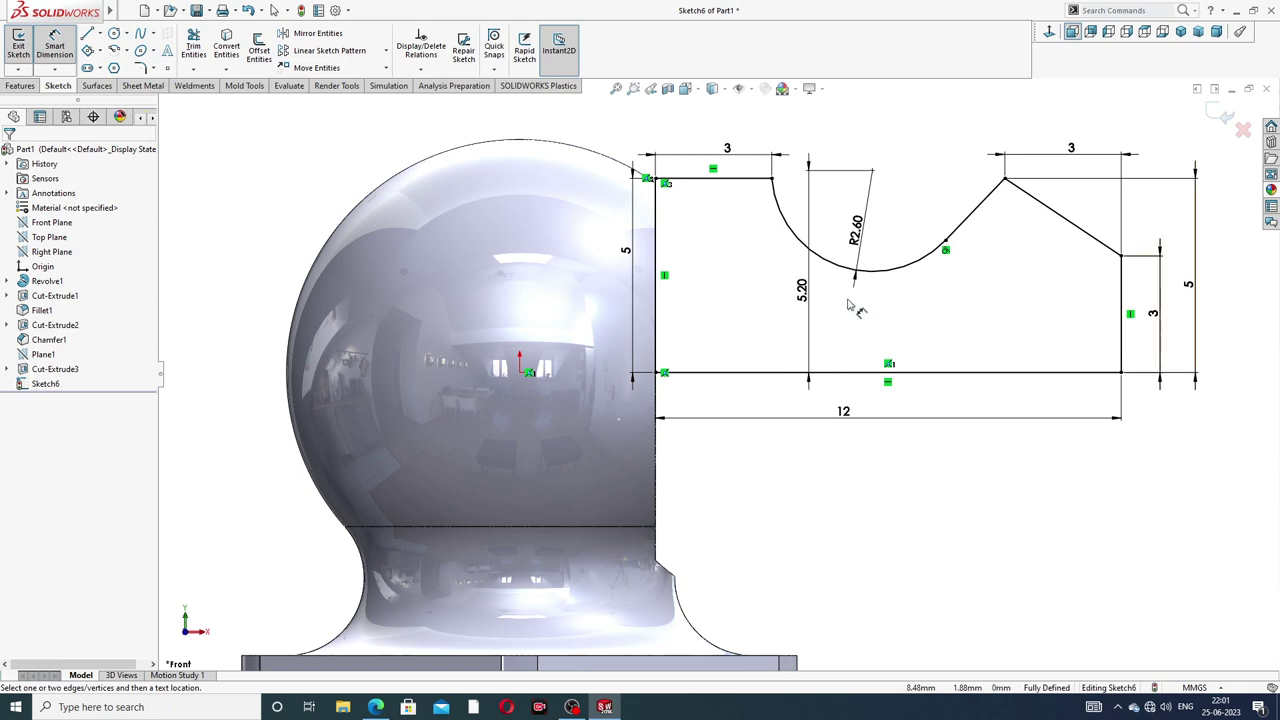
- Change the right-hand height to 4.50, fully defining the sketch
double_click(1190, 287)
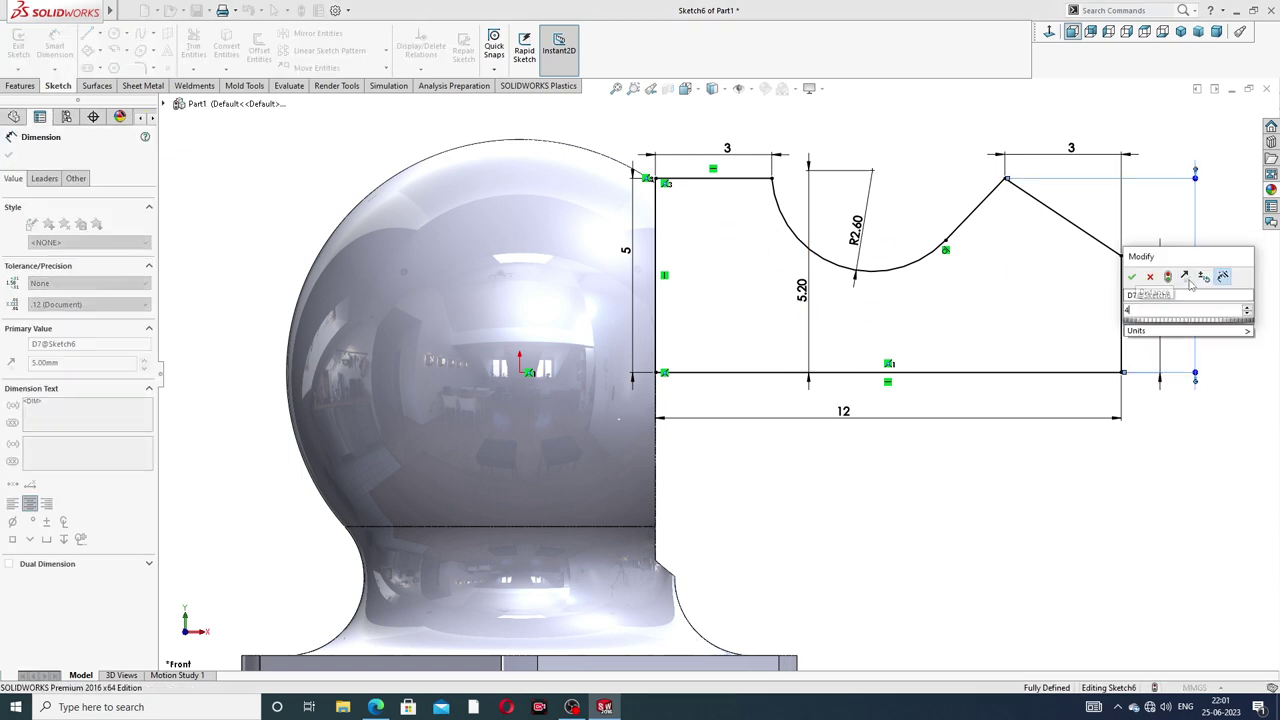
text(3)
key(Return)
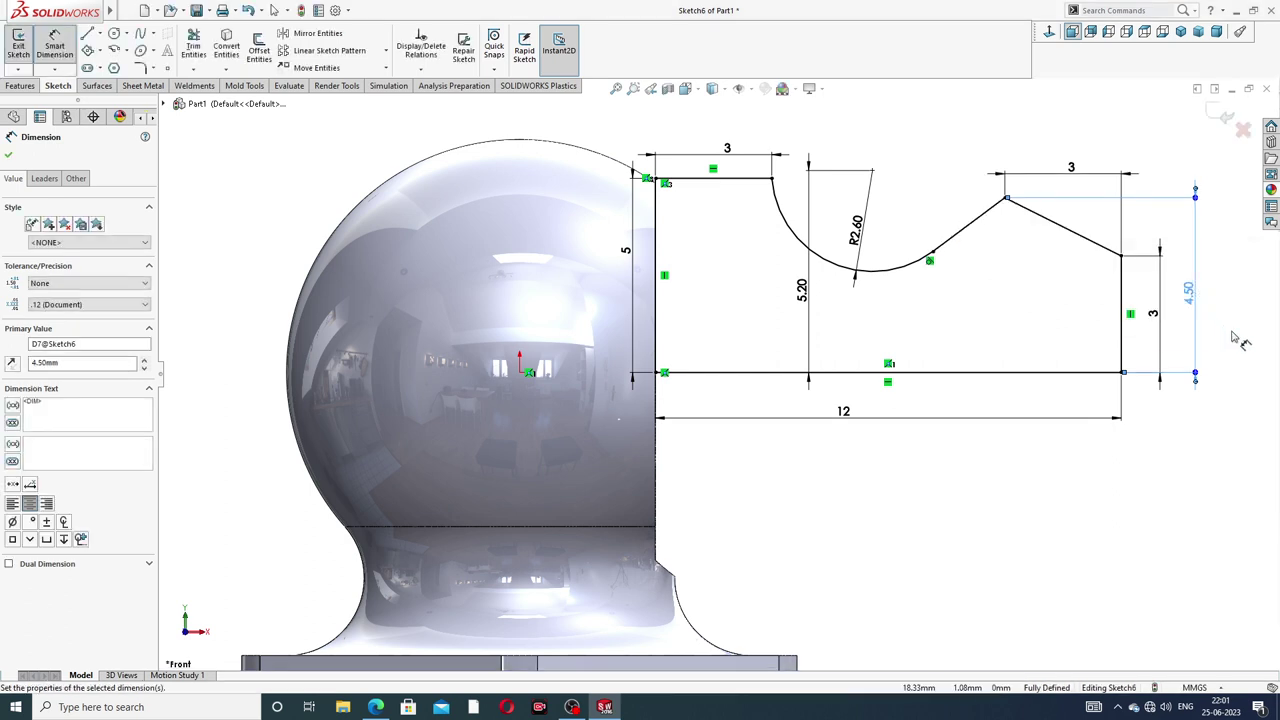
click(1235, 336)
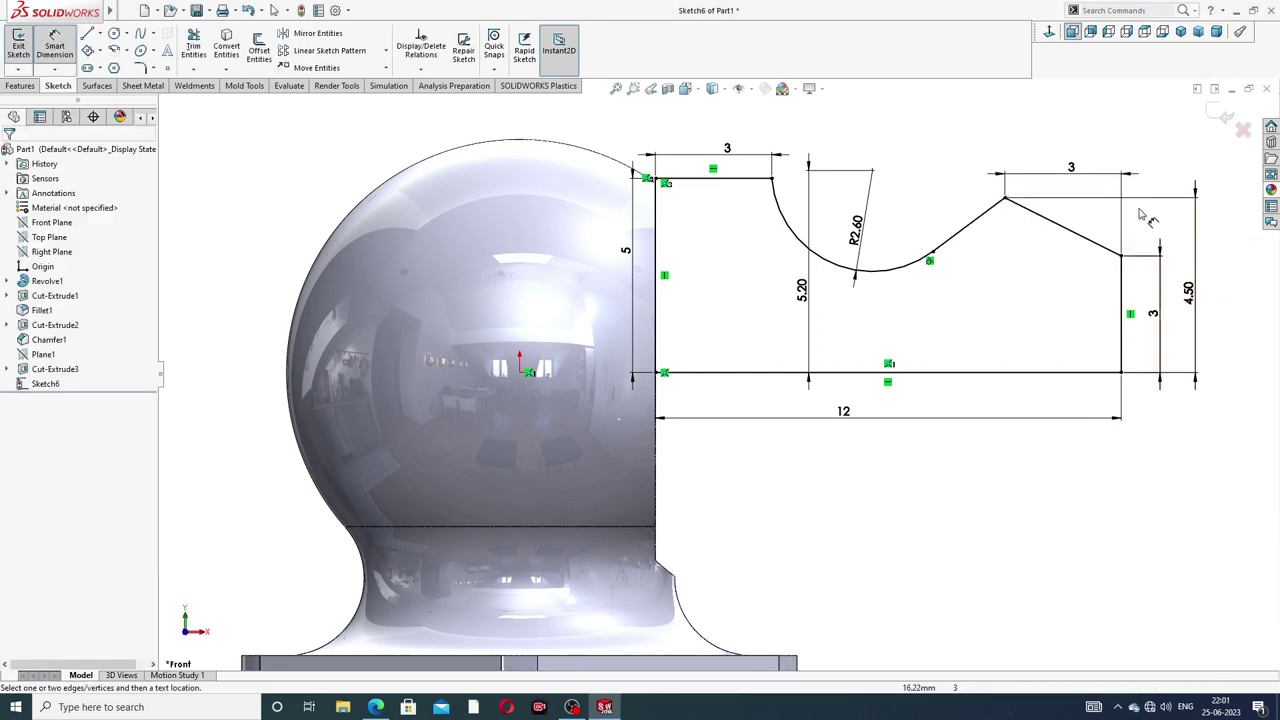
click(1078, 162)
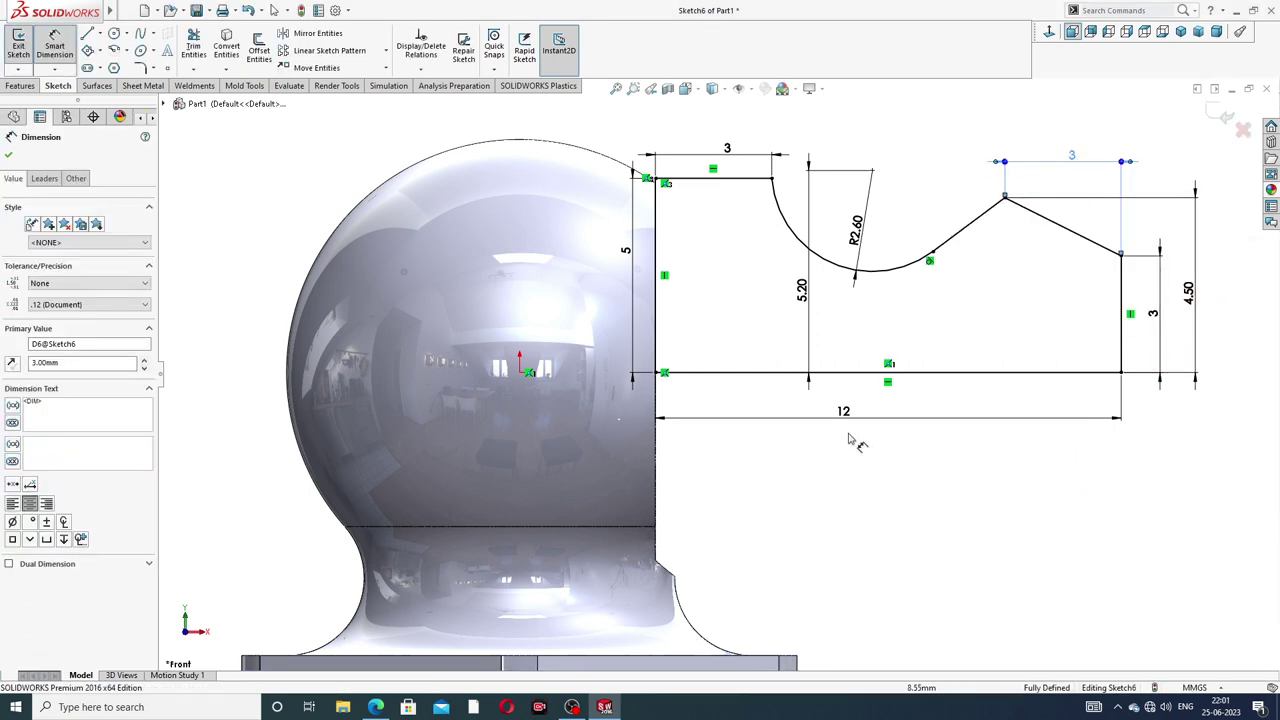
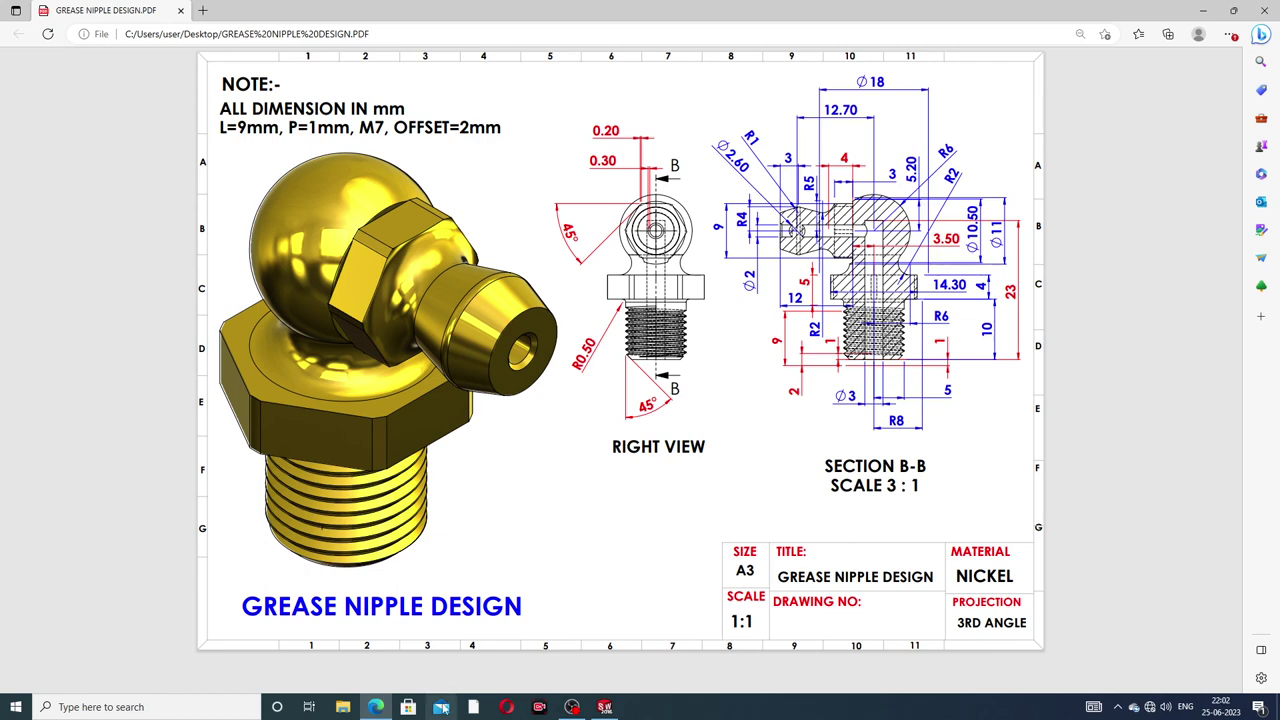
- Revolve the dimensioned nozzle profile a full 360° about its centreline to create Revolve2
click(604, 707)
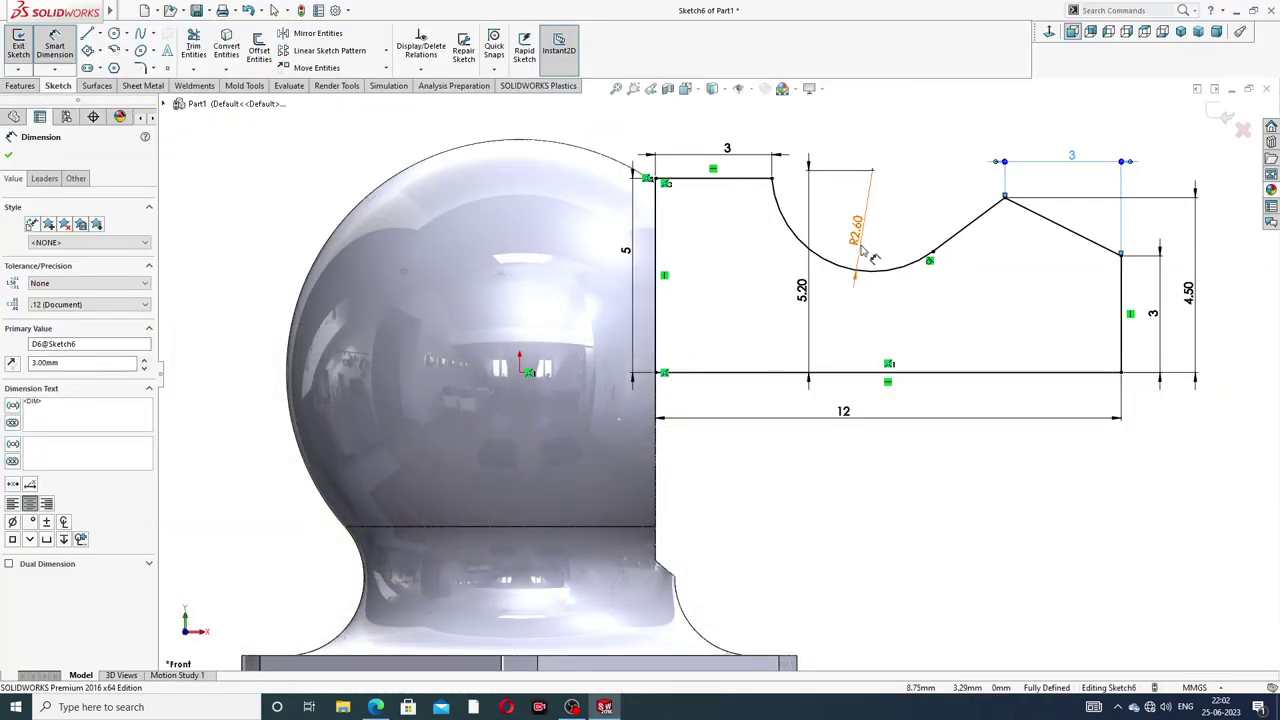
right_click(929, 159)
click(966, 197)
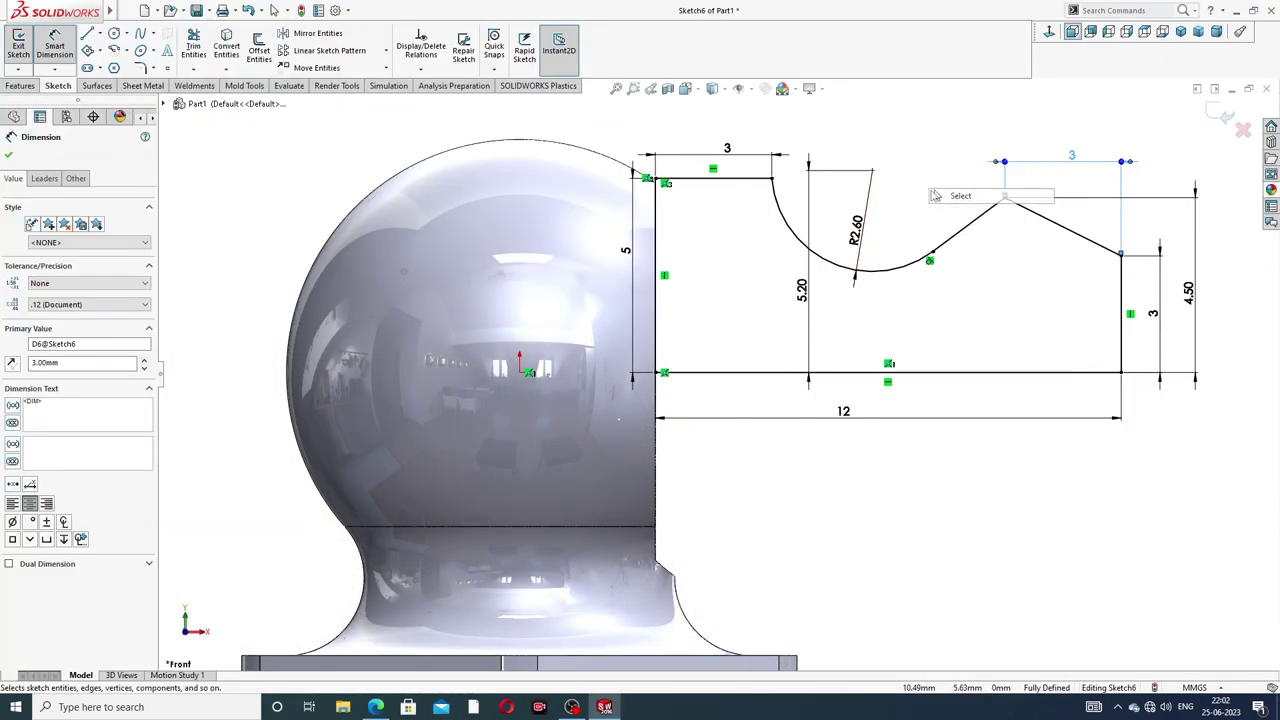
click(22, 86)
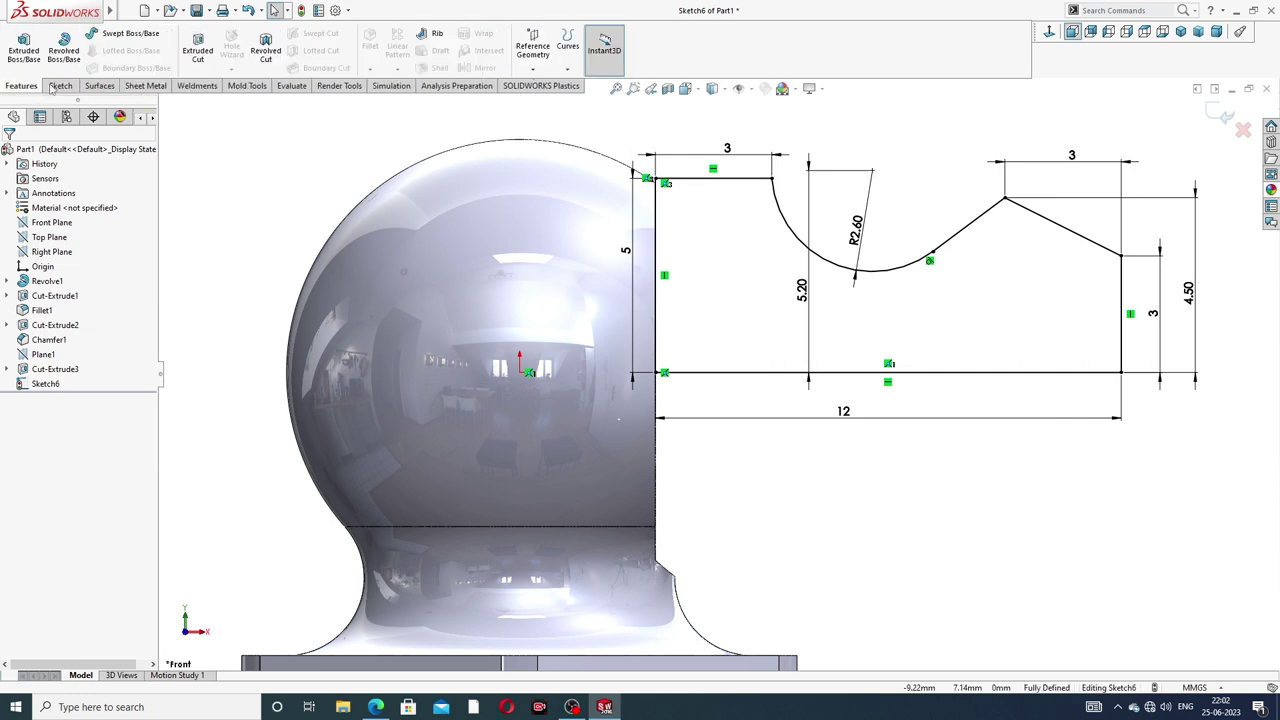
click(63, 47)
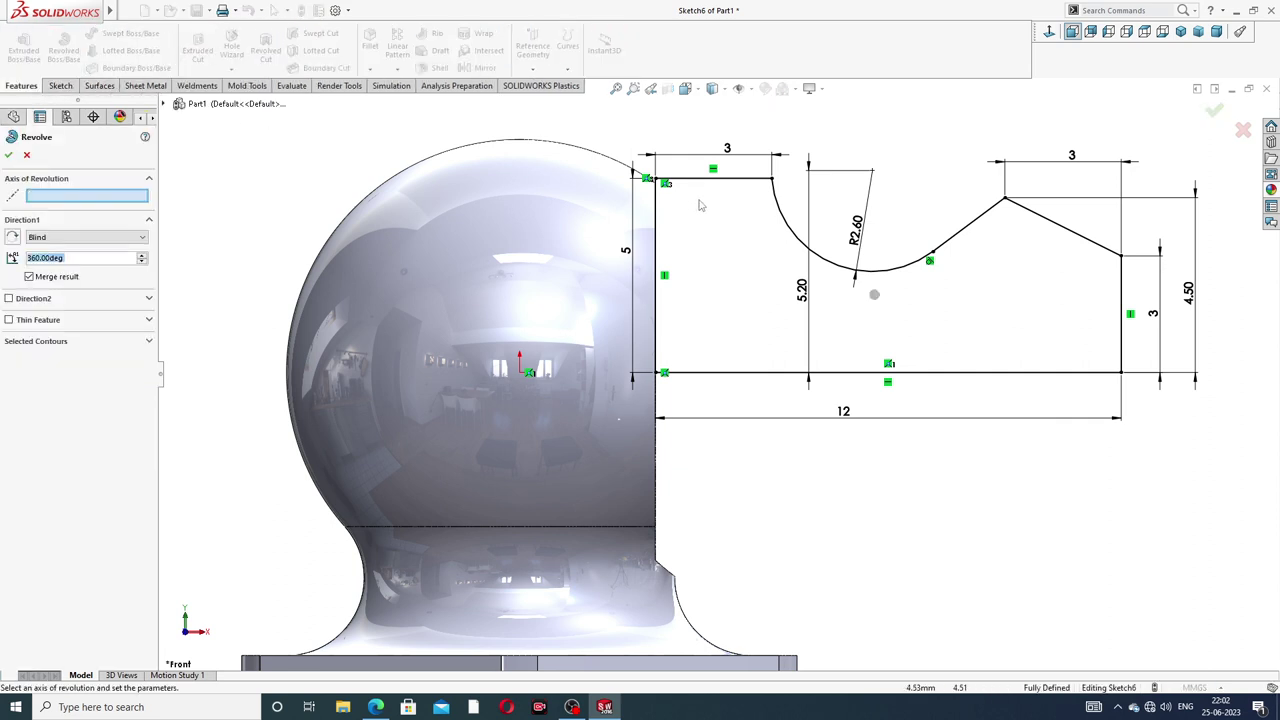
click(956, 377)
scroll(975, 385, up, 3)
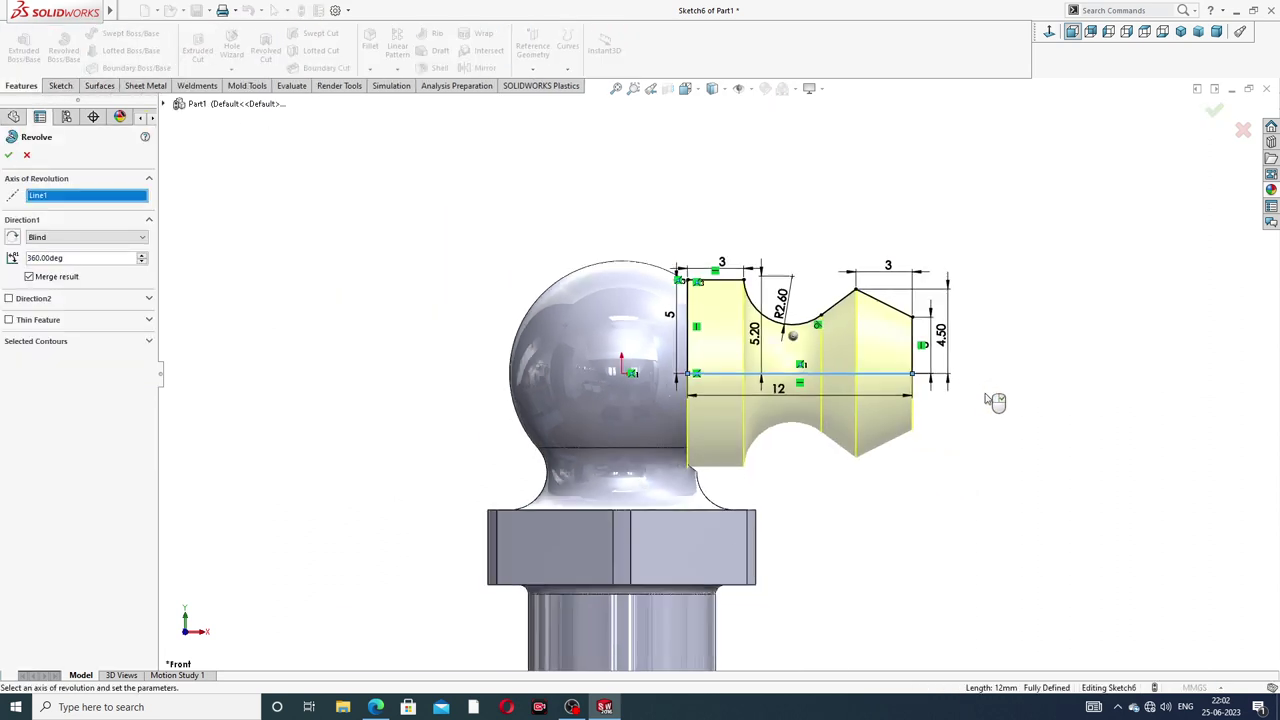
mouse_move(994, 400)
middle_down()
mouse_move(791, 391)
mouse_move(909, 331)
mouse_move(963, 389)
middle_up()
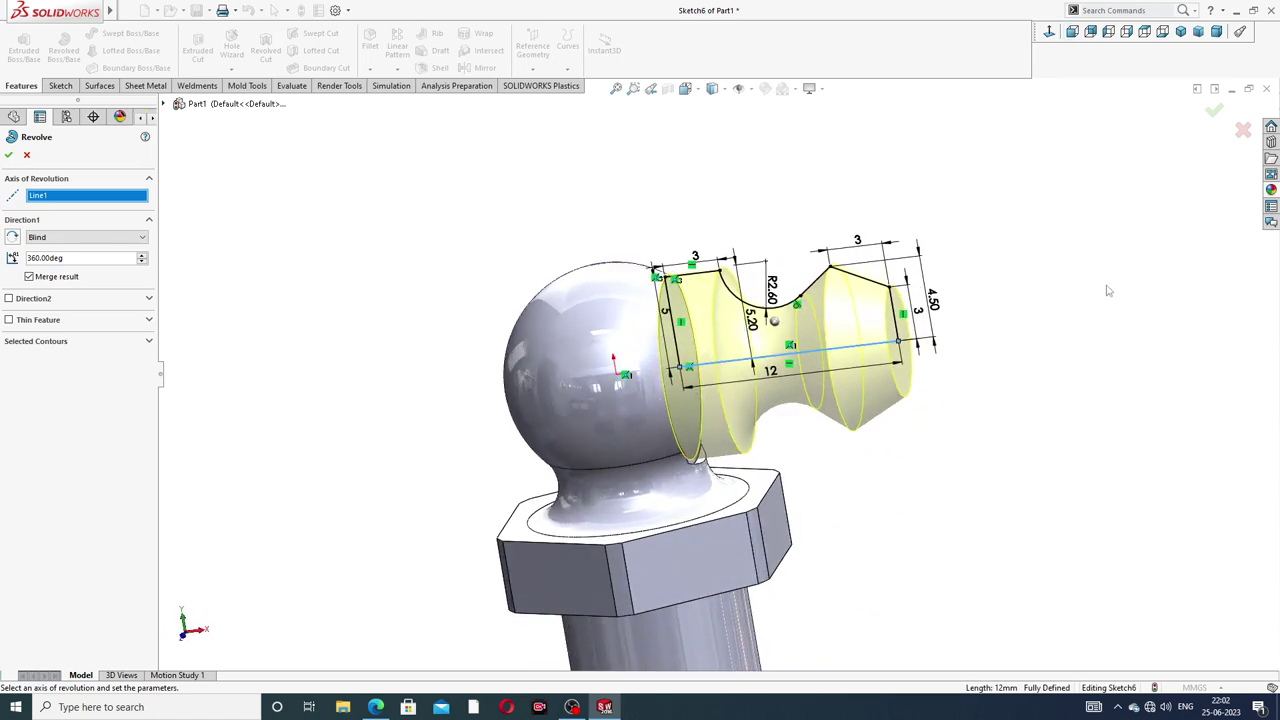
click(1215, 113)
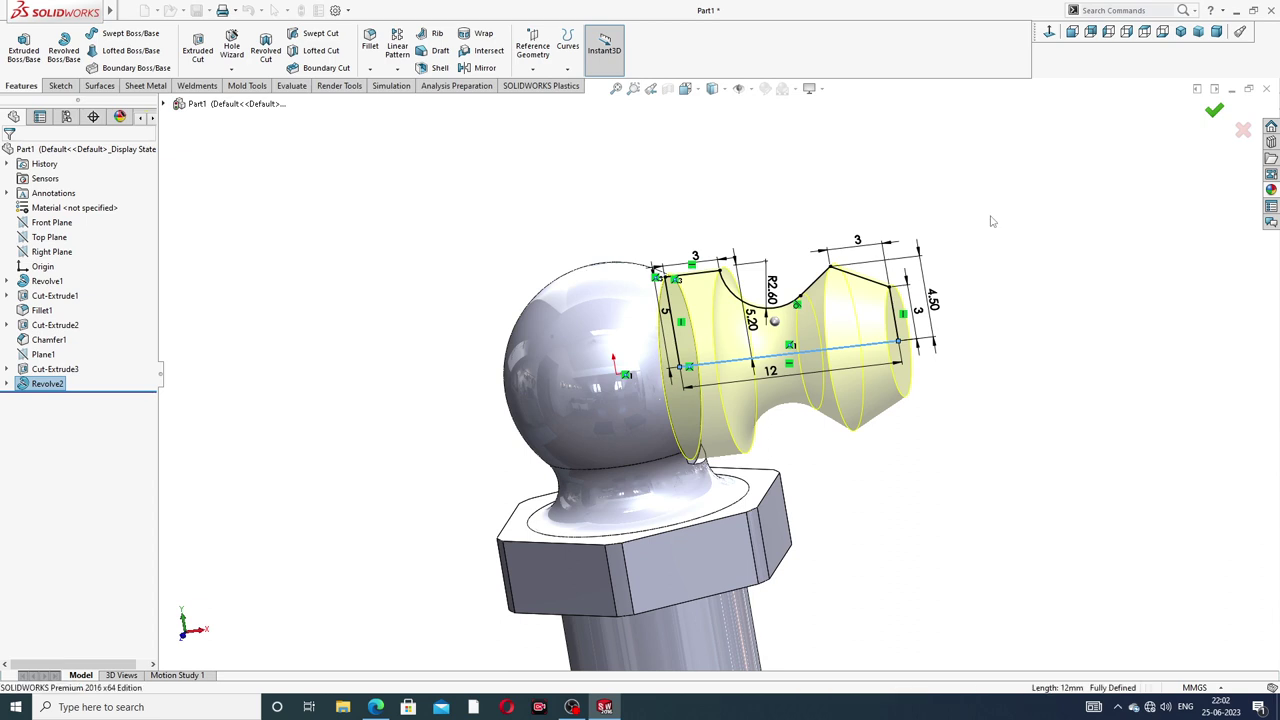
scroll(1034, 291, up, 3)
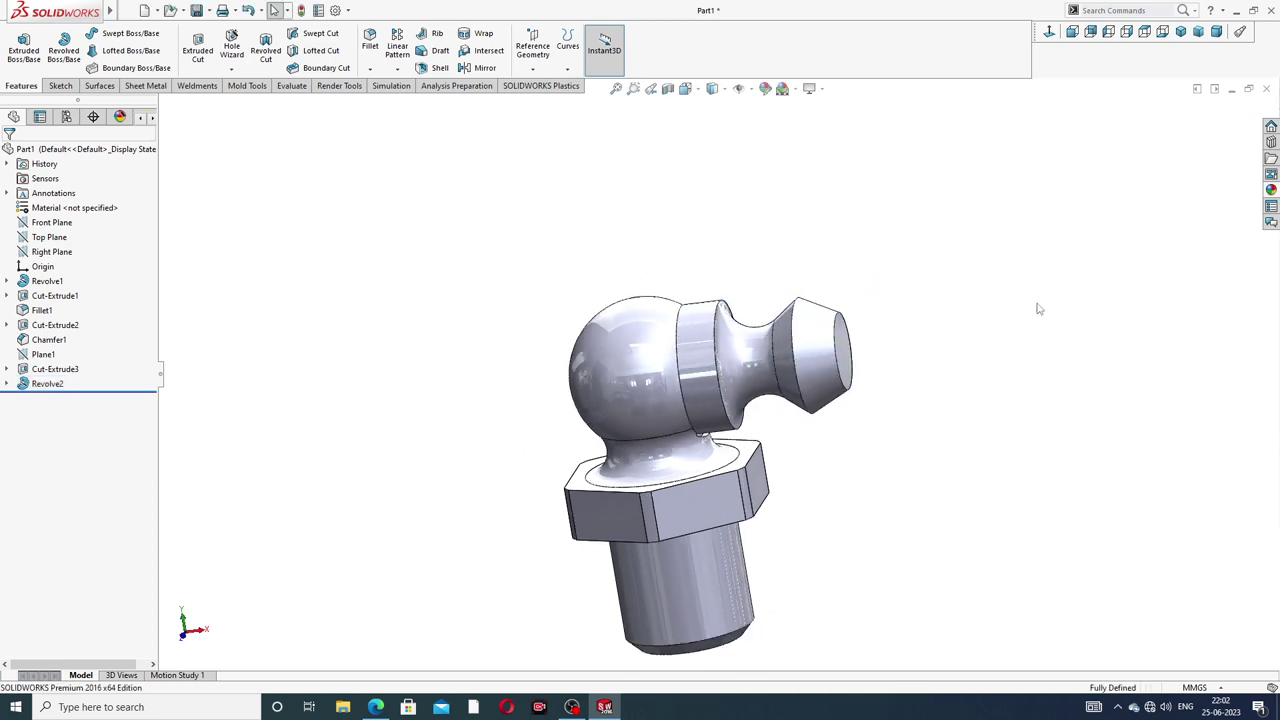
mouse_move(1040, 300)
middle_down()
mouse_move(1071, 212)
mouse_move(1037, 300)
mouse_move(1011, 200)
mouse_move(1000, 209)
middle_up()
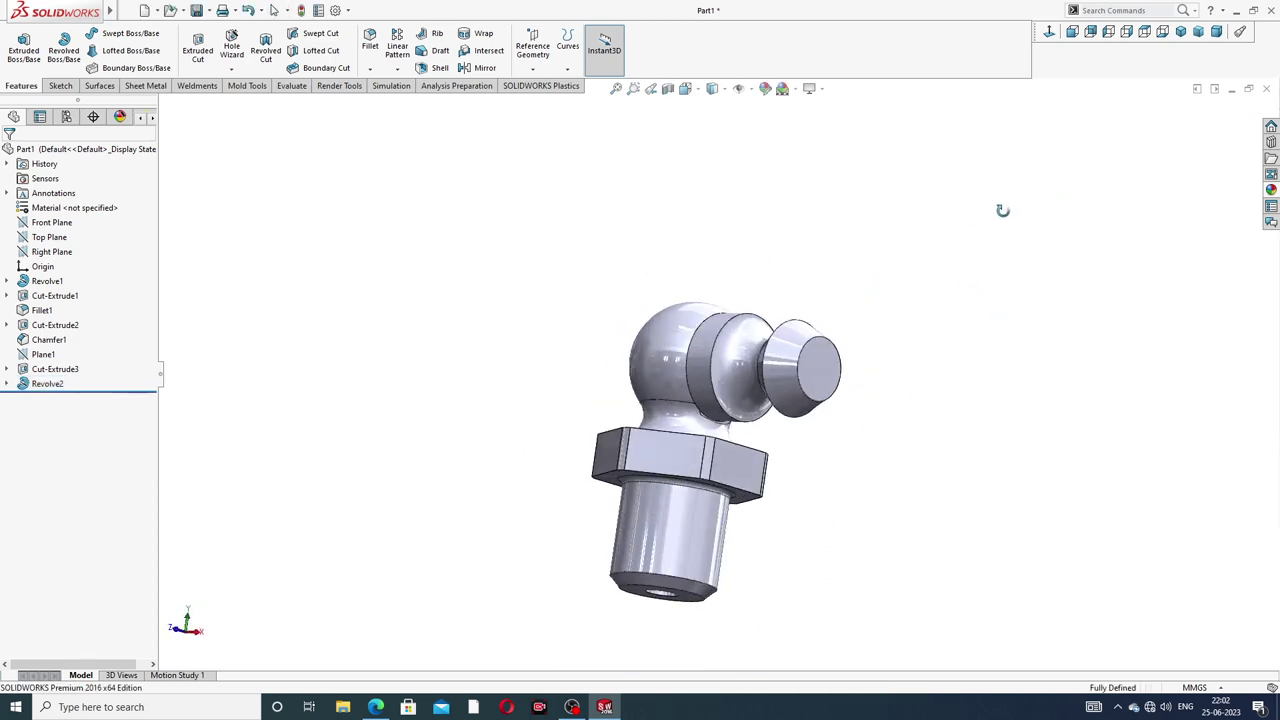
- Start Sketch7 on a face of the revolved nozzle and view it normal to
scroll(758, 372, down, 3)
mouse_move(786, 373)
middle_down()
mouse_move(1029, 420)
mouse_move(774, 403)
middle_up()
scroll(800, 400, down, 2)
scroll(829, 406, down, 3)
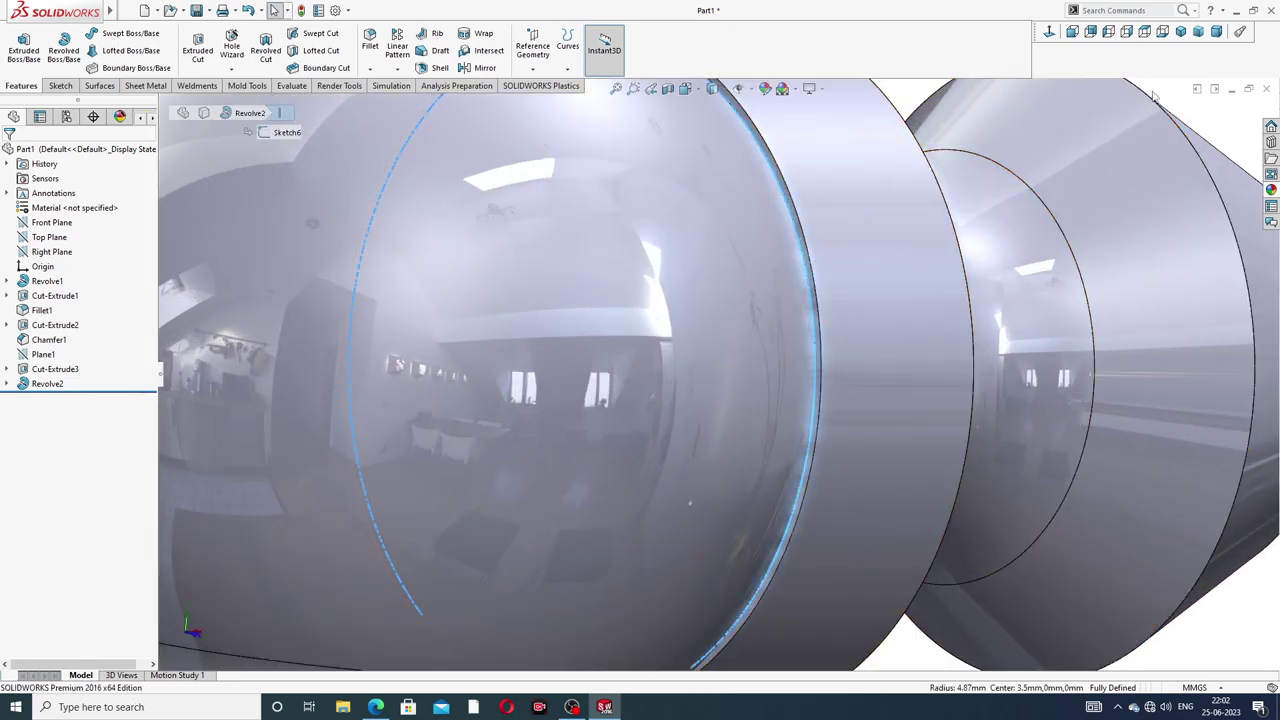
scroll(950, 200, up, 5)
scroll(771, 243, down, 5)
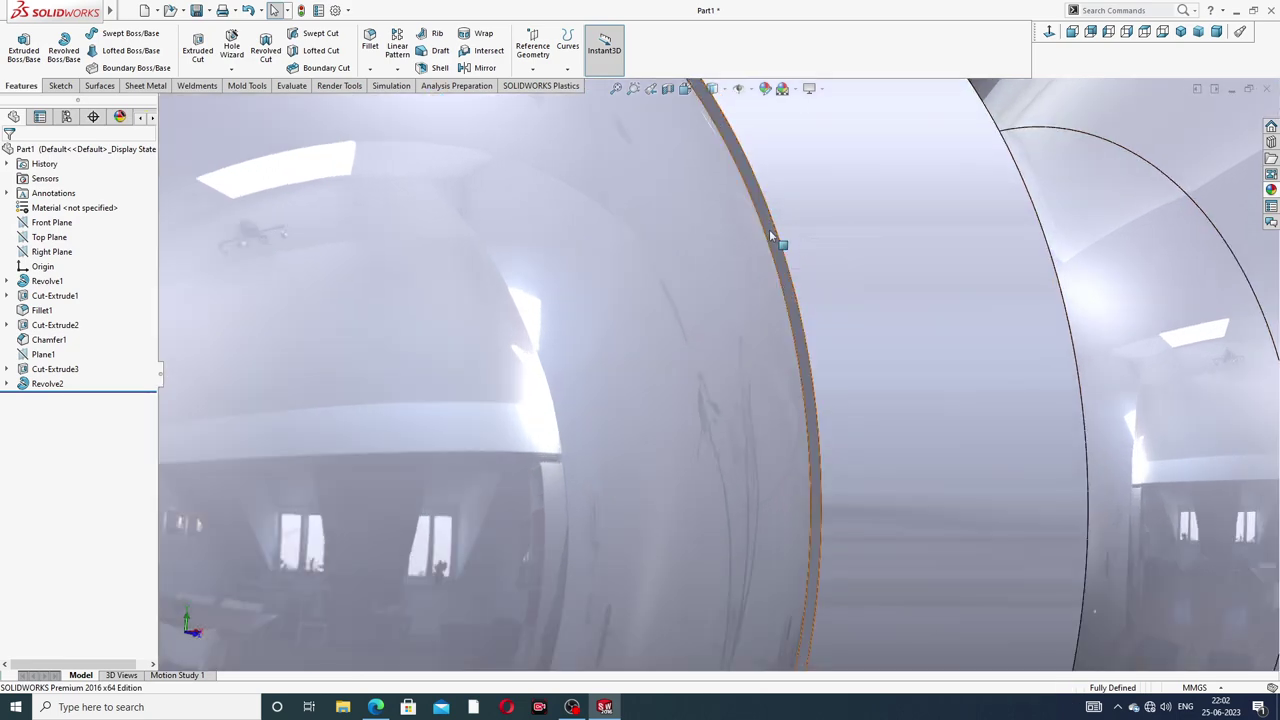
click(784, 232)
click(822, 190)
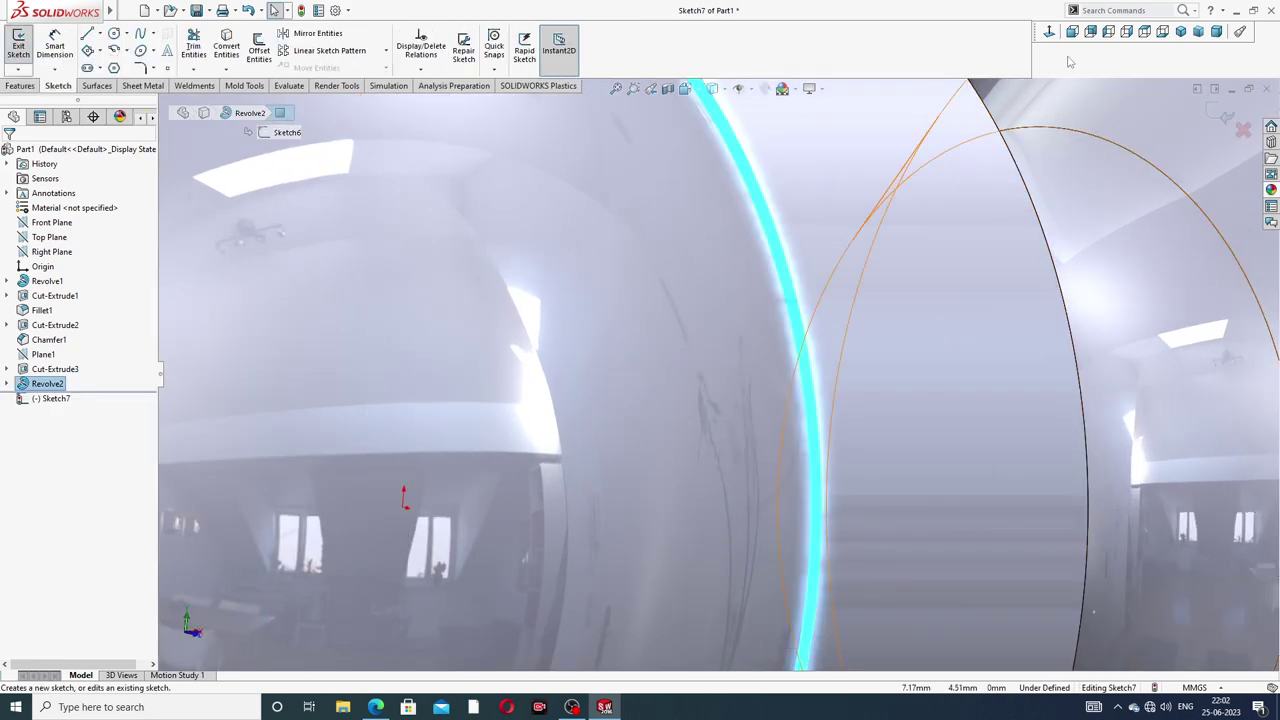
click(1049, 32)
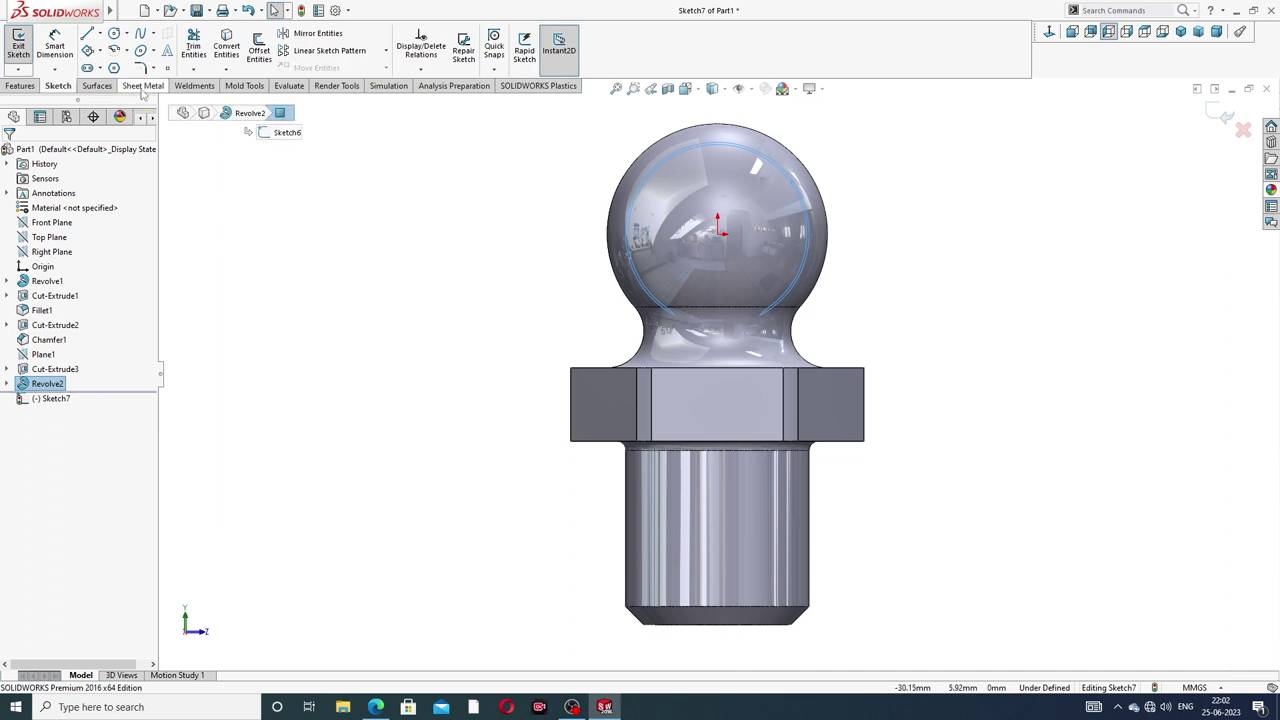
- Draw a circle centred on the origin around the ball
click(114, 34)
scroll(731, 235, down, 2)
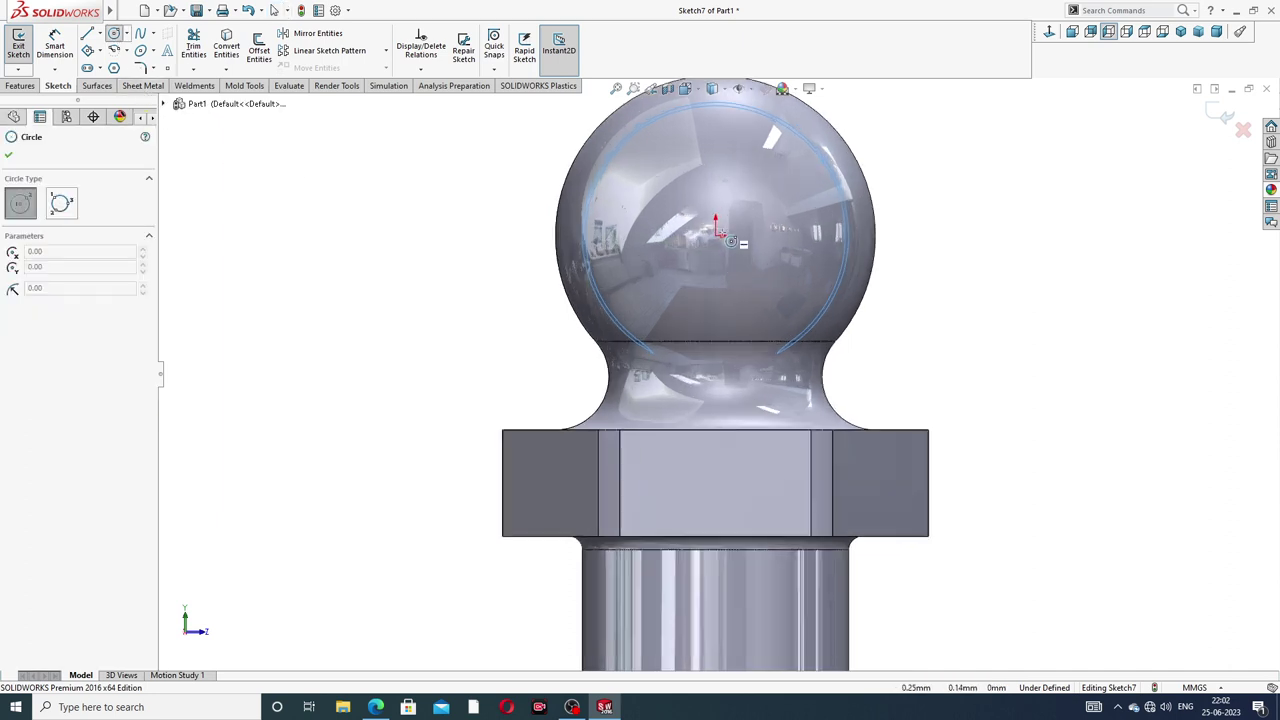
click(717, 233)
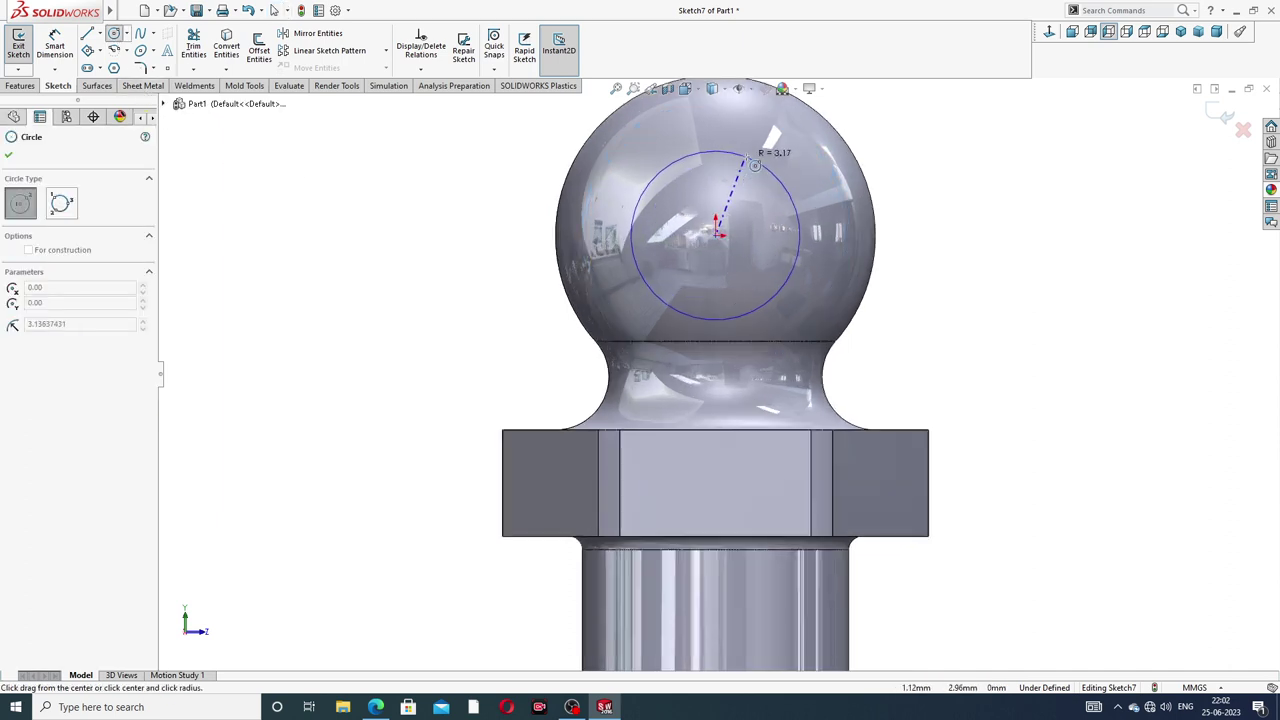
scroll(755, 163, up, 2)
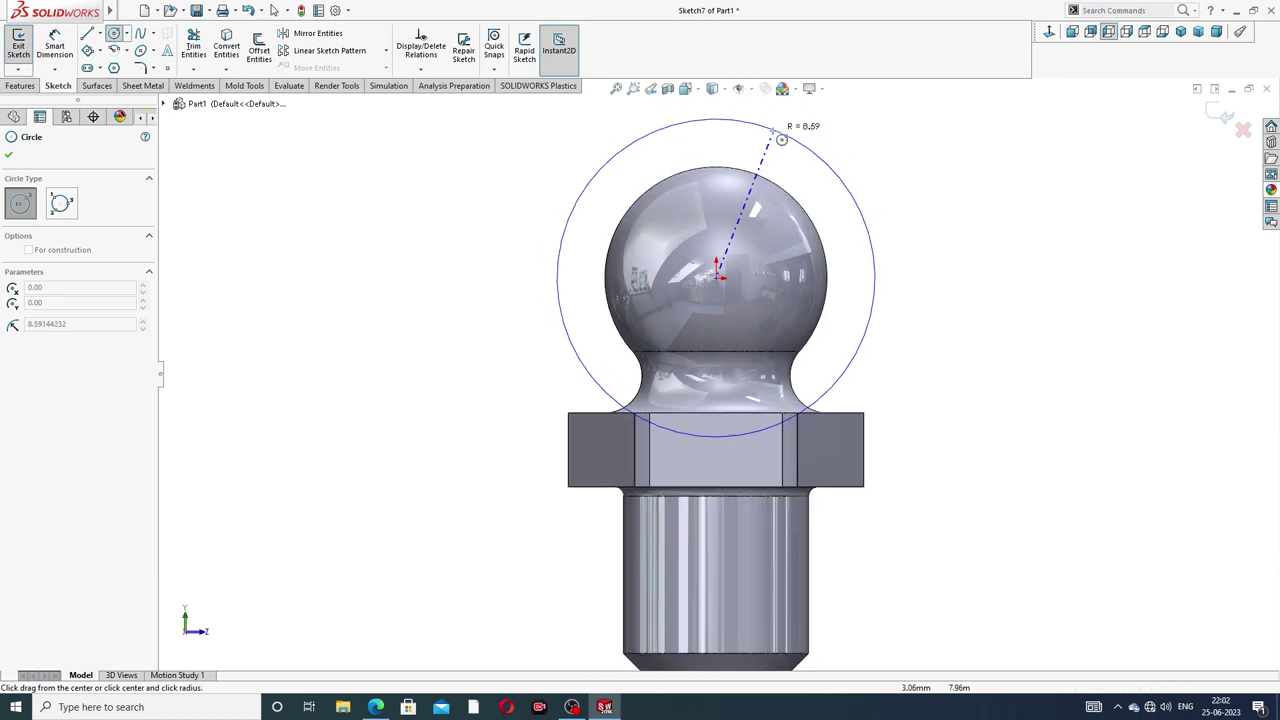
click(792, 146)
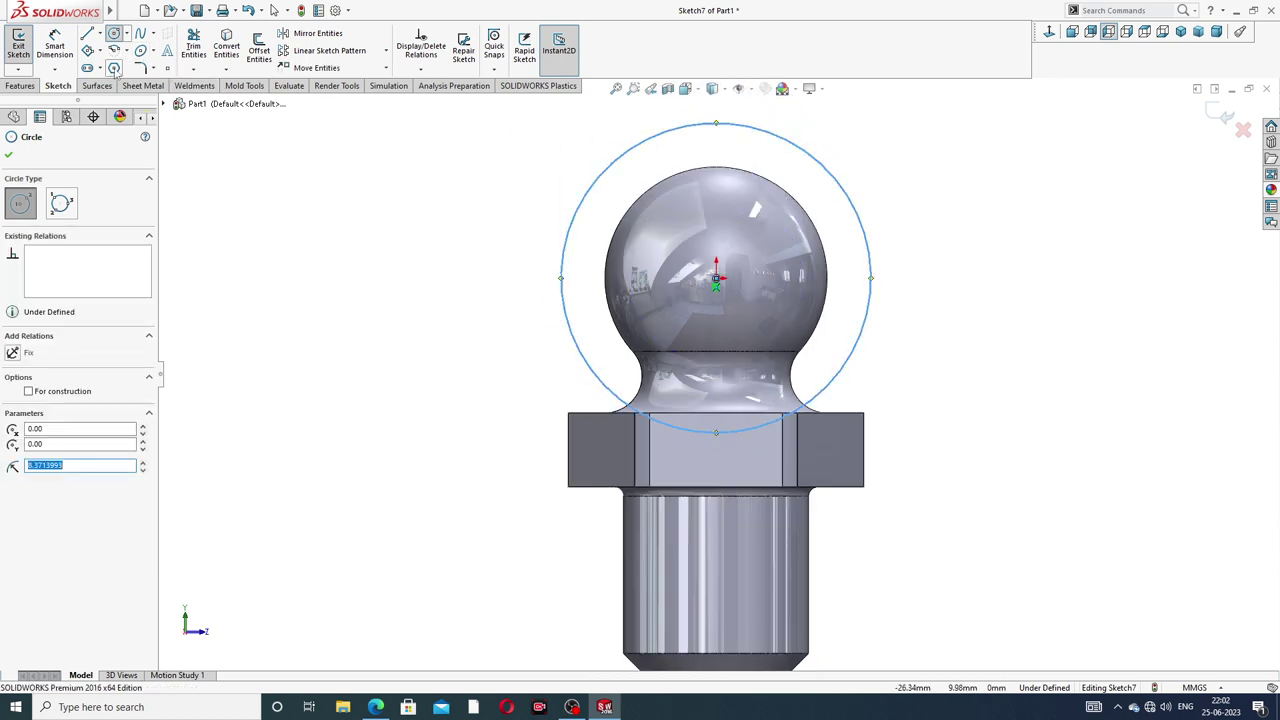
- Draw a six-sided polygon centred on the origin inside the circle
click(115, 68)
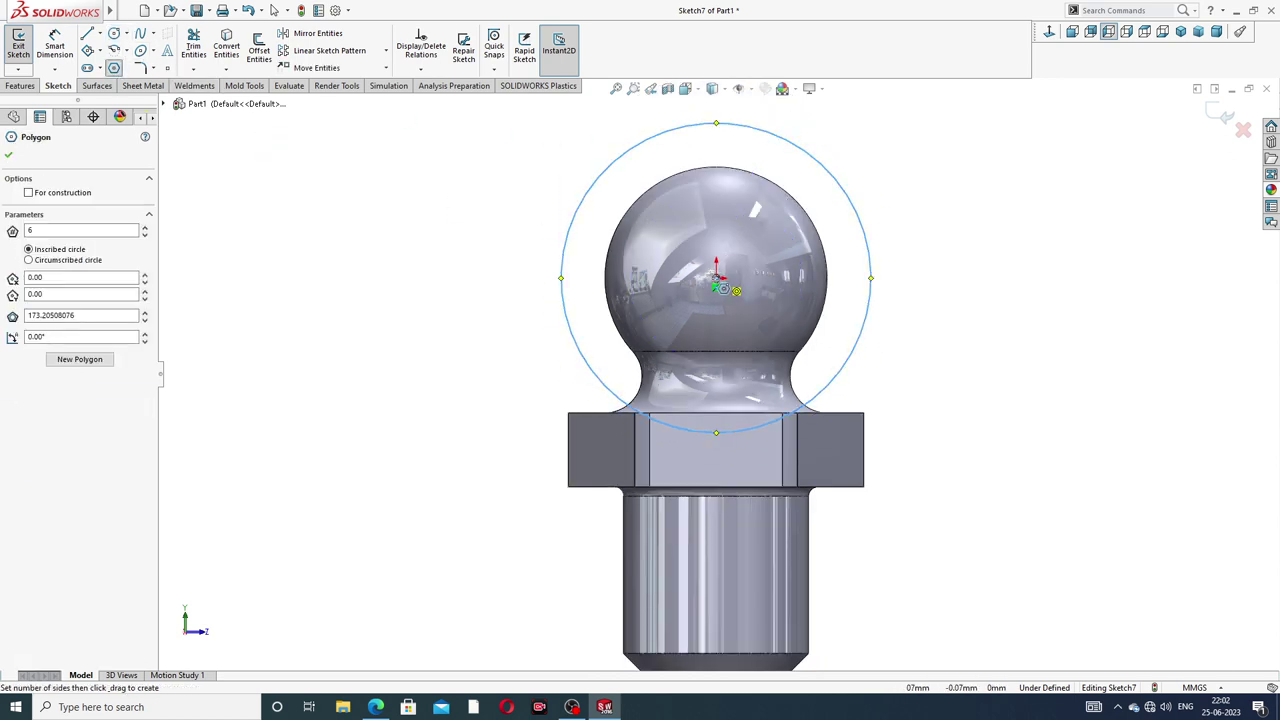
click(716, 279)
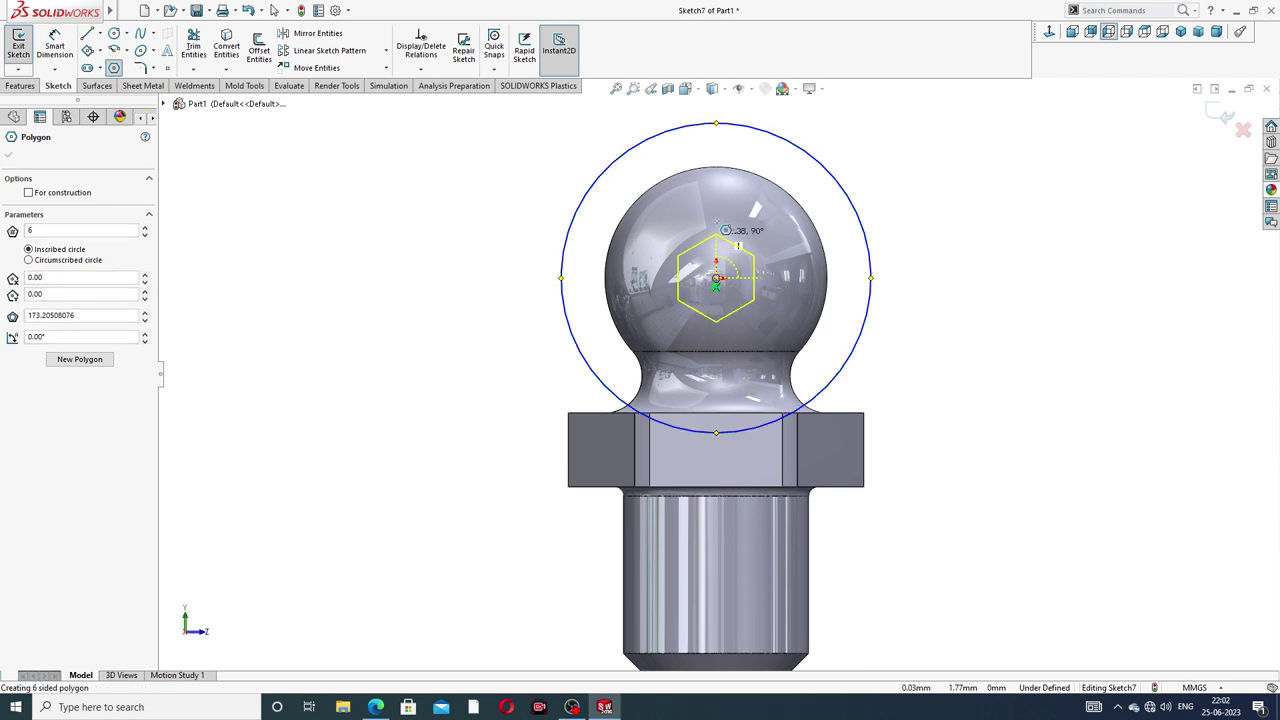
click(793, 174)
right_click(876, 116)
click(912, 149)
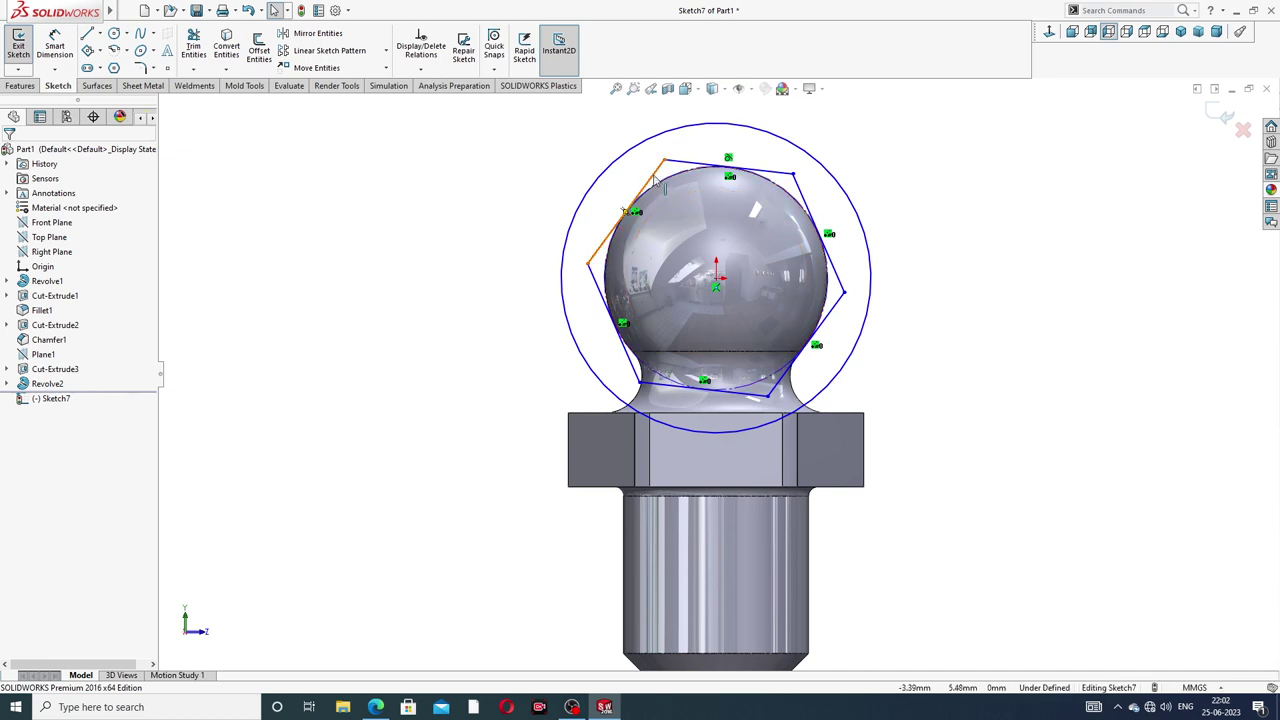
click(657, 180)
key(ctrl+z)
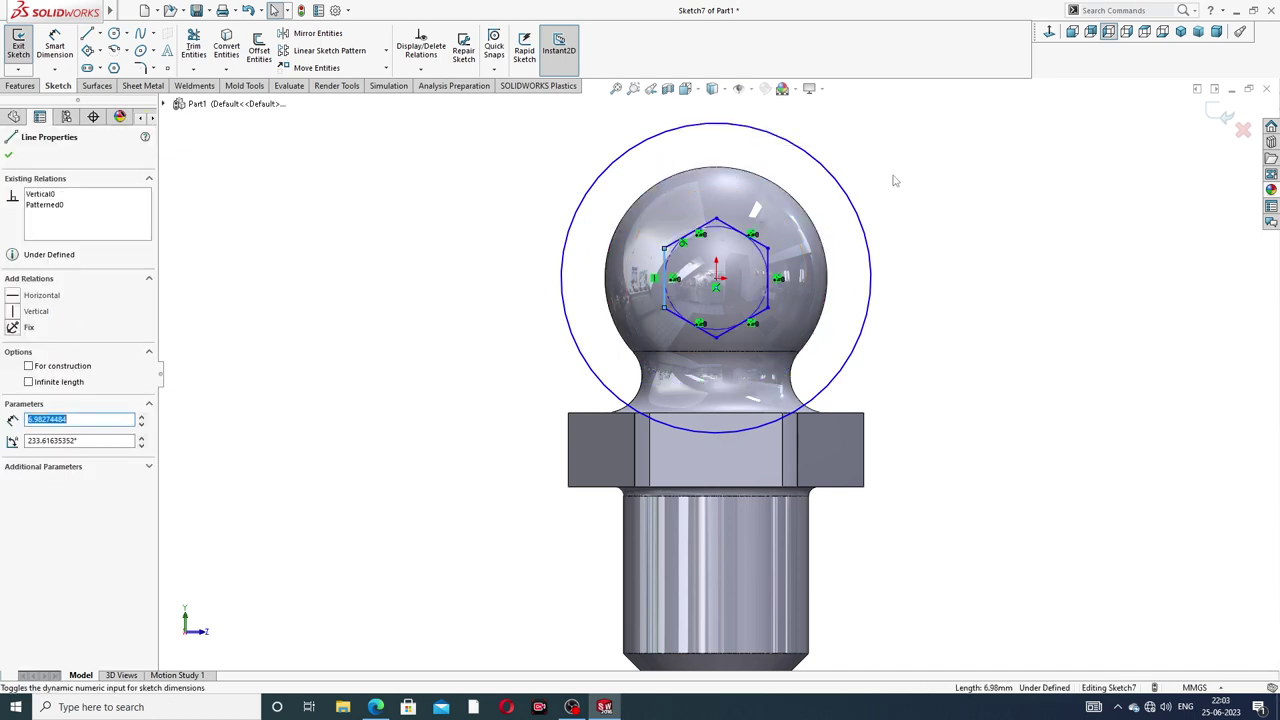
scroll(912, 182, up, 1)
key(ctrl+y)
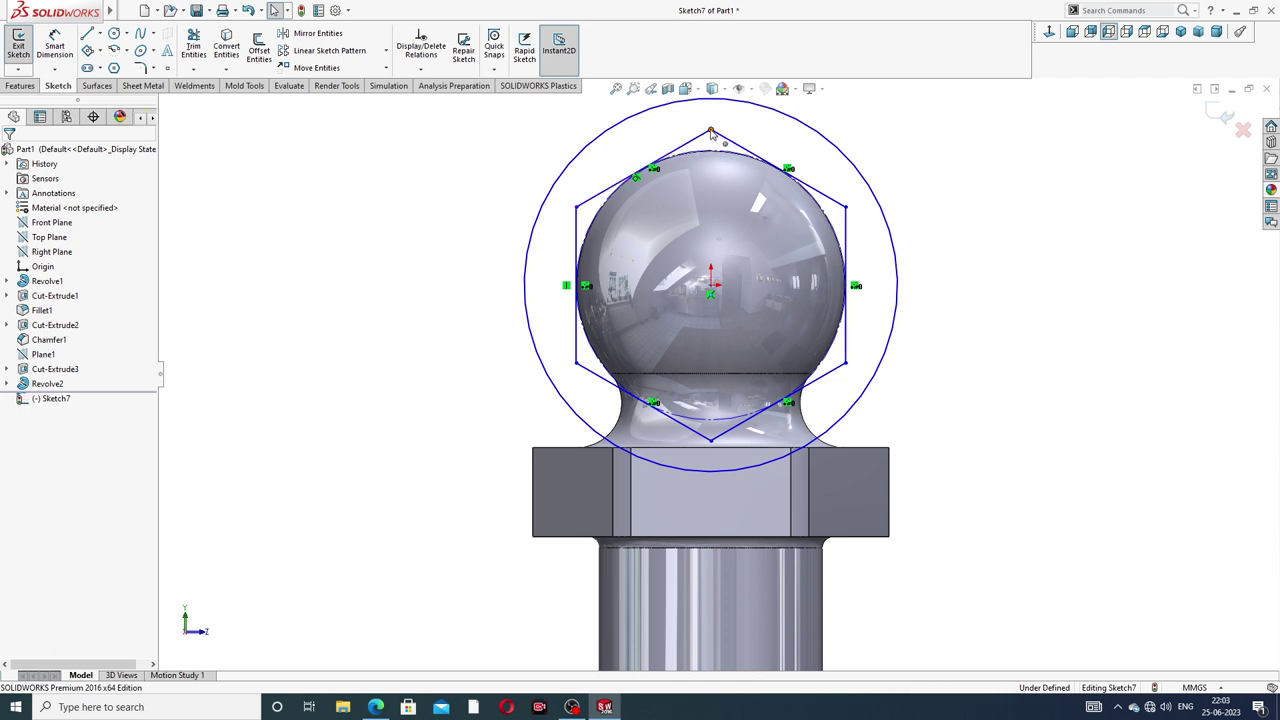
- Dimension the hexagon to 9 mm across
click(55, 45)
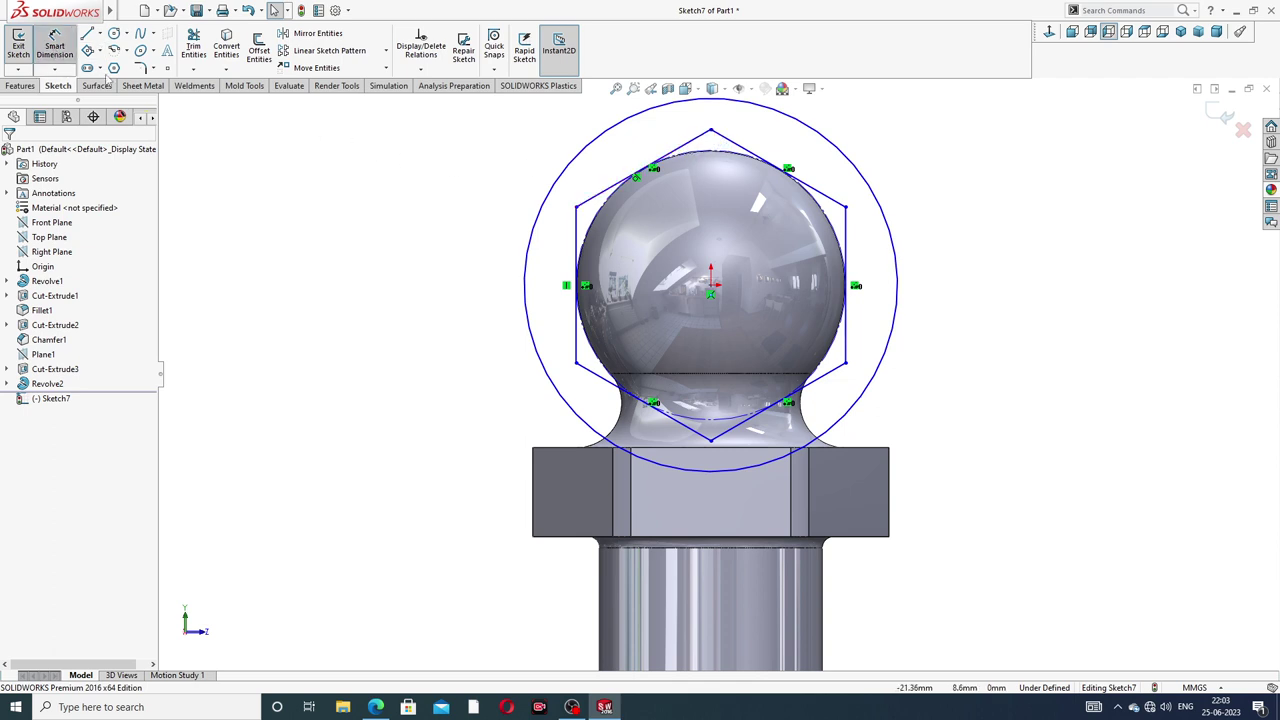
click(577, 208)
click(846, 208)
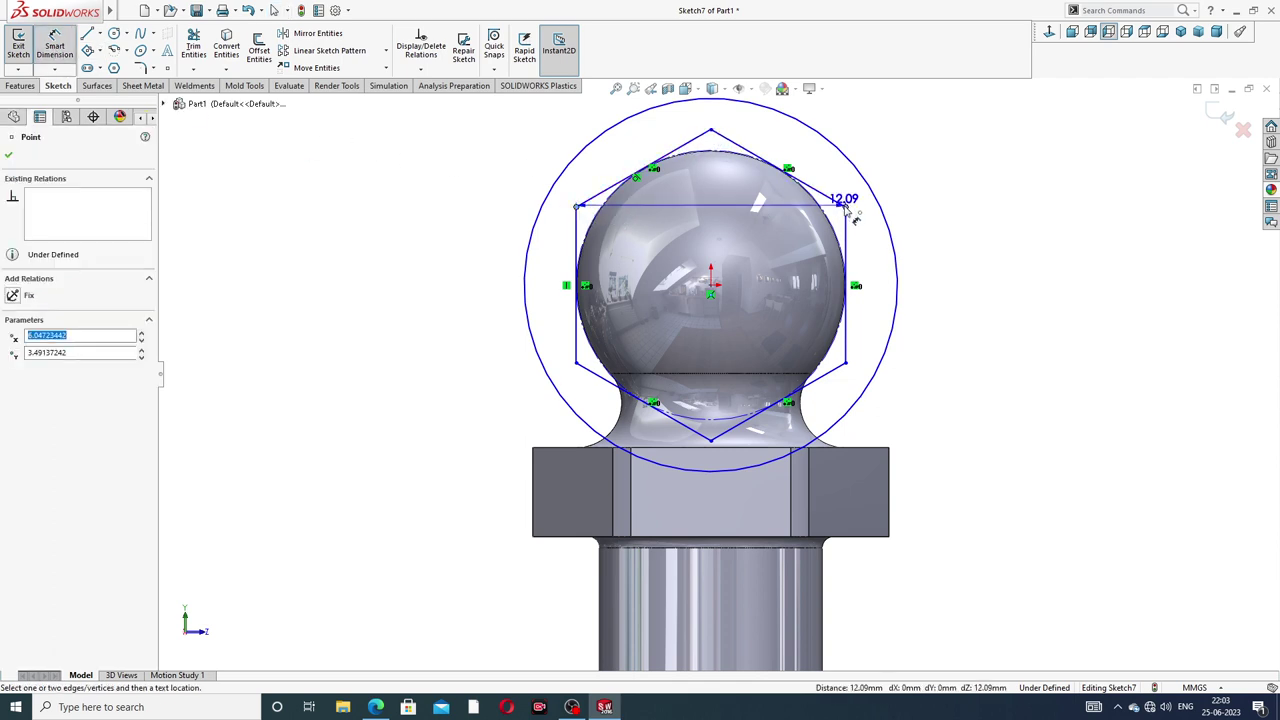
click(740, 122)
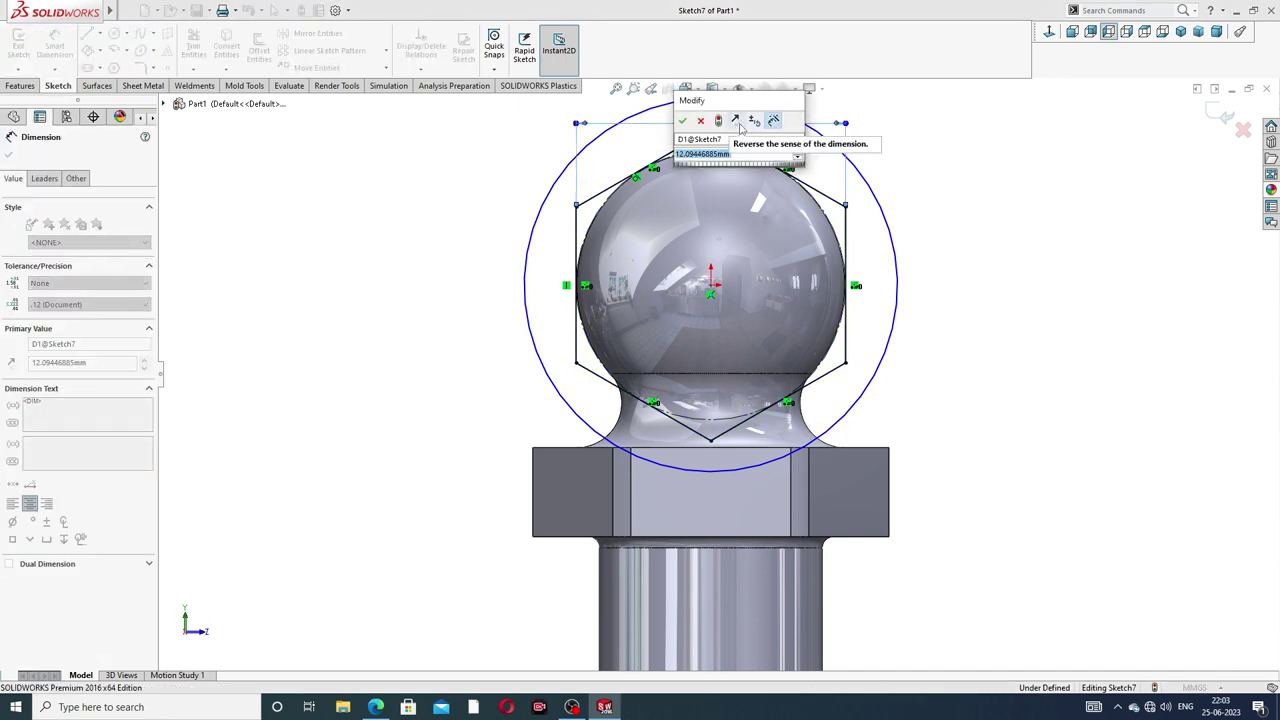
text(9)
key(Return)
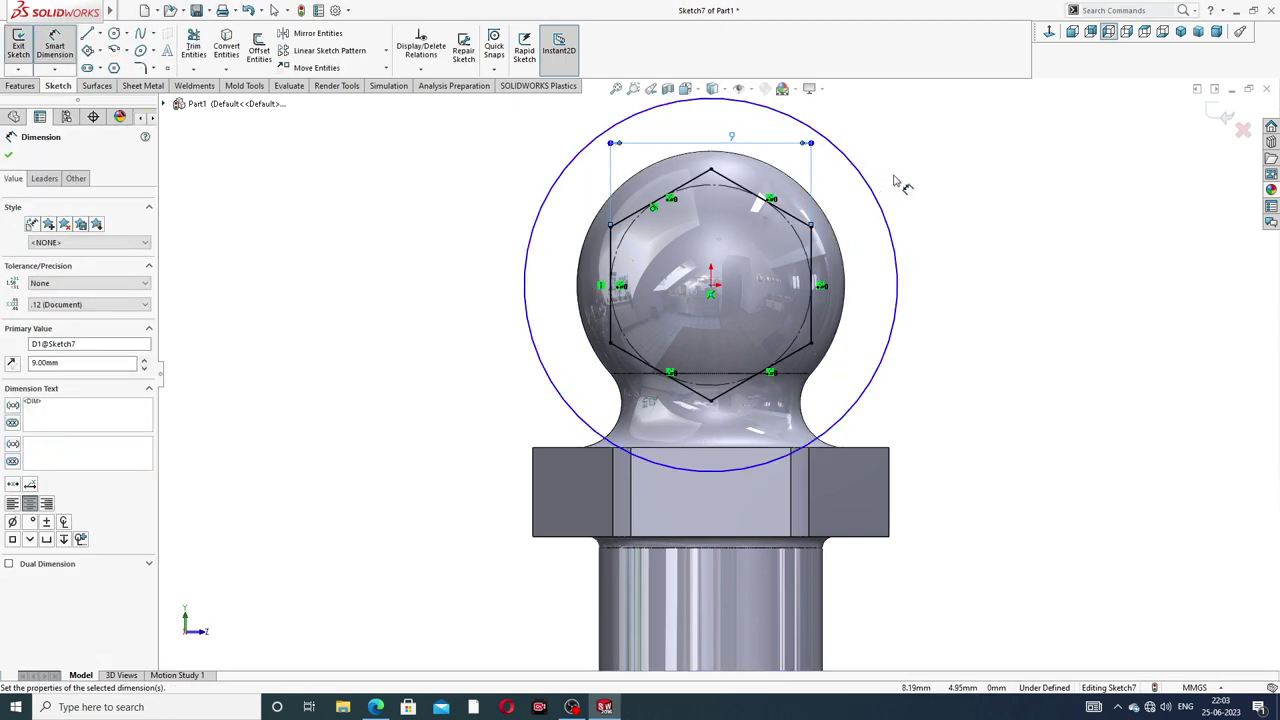
click(897, 182)
- Dimension the outer circle to Ø11, then bring up the reference drawing PDF
click(857, 171)
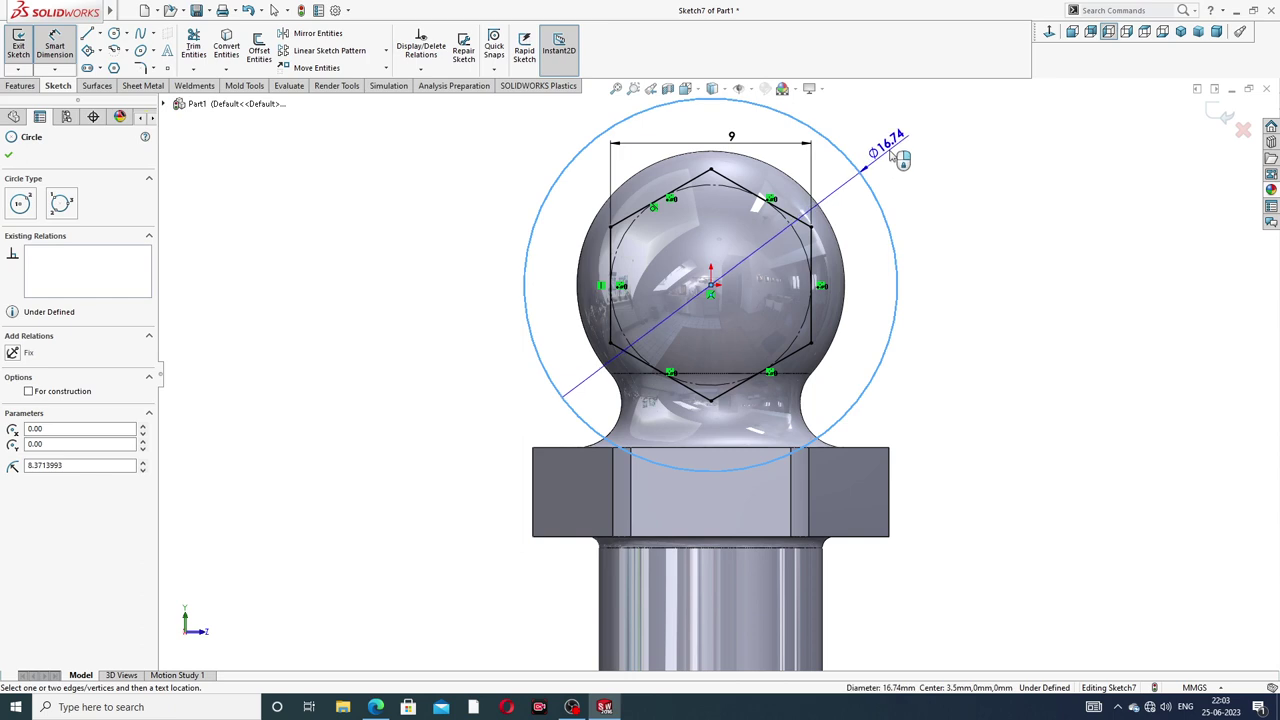
click(898, 156)
text(11)
key(Return)
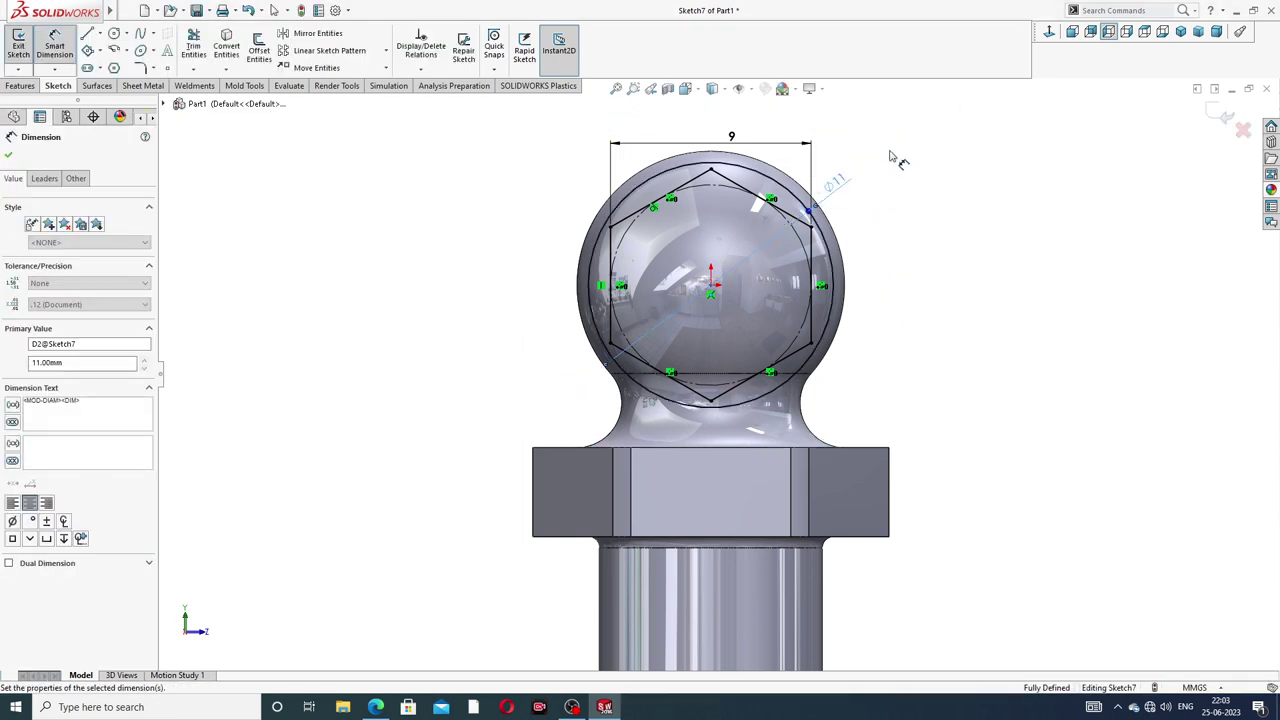
click(912, 155)
right_click(913, 155)
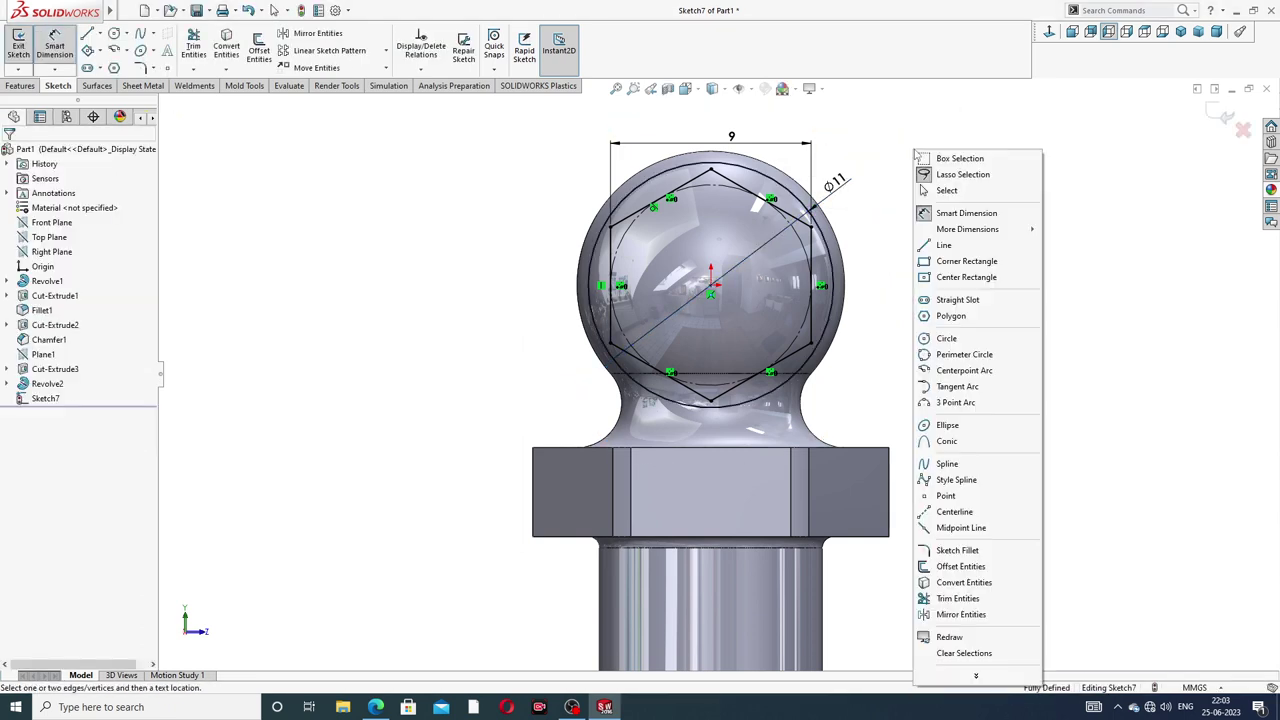
click(940, 191)
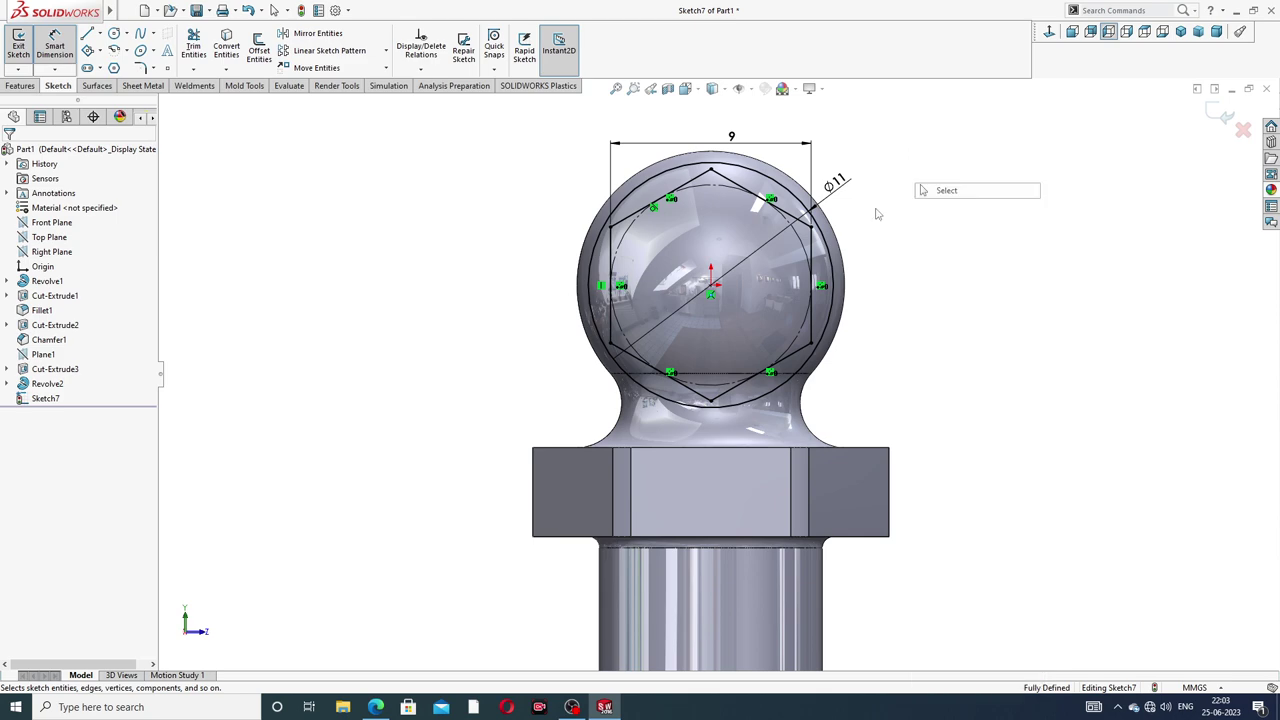
click(377, 708)
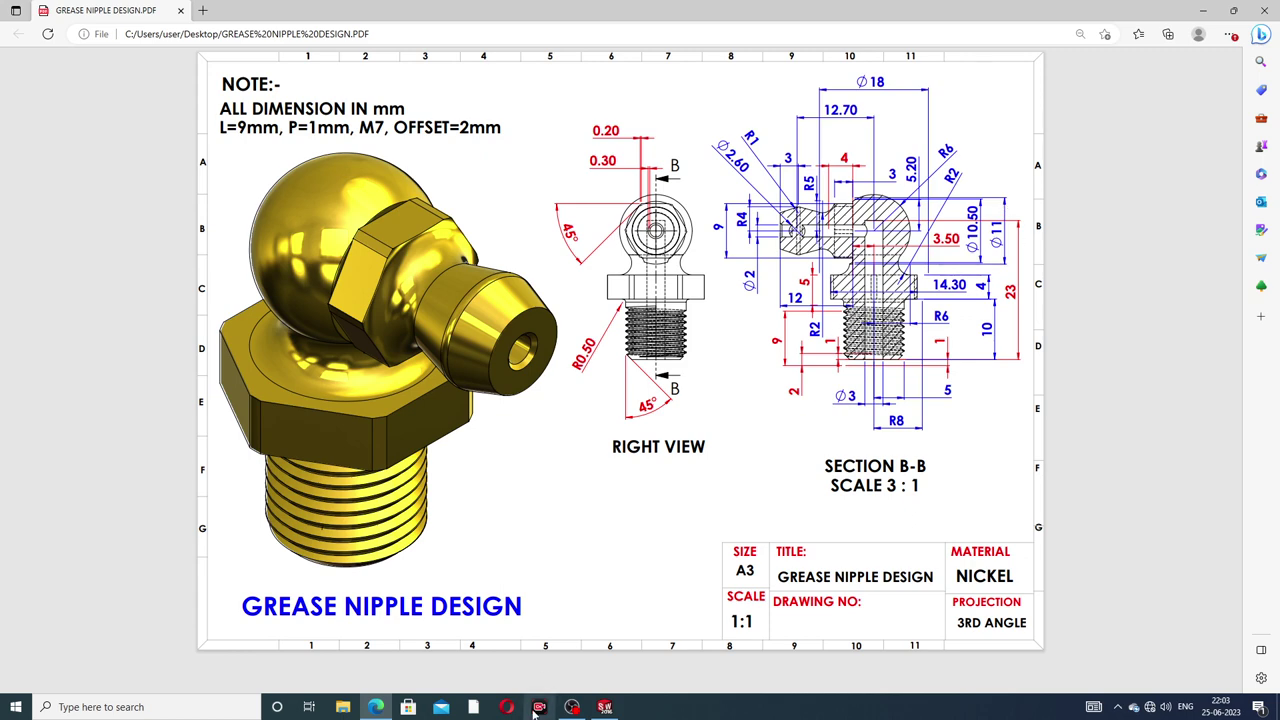
- Return from the Edge drawing PDF to the SOLIDWORKS hexagon sketch
click(375, 707)
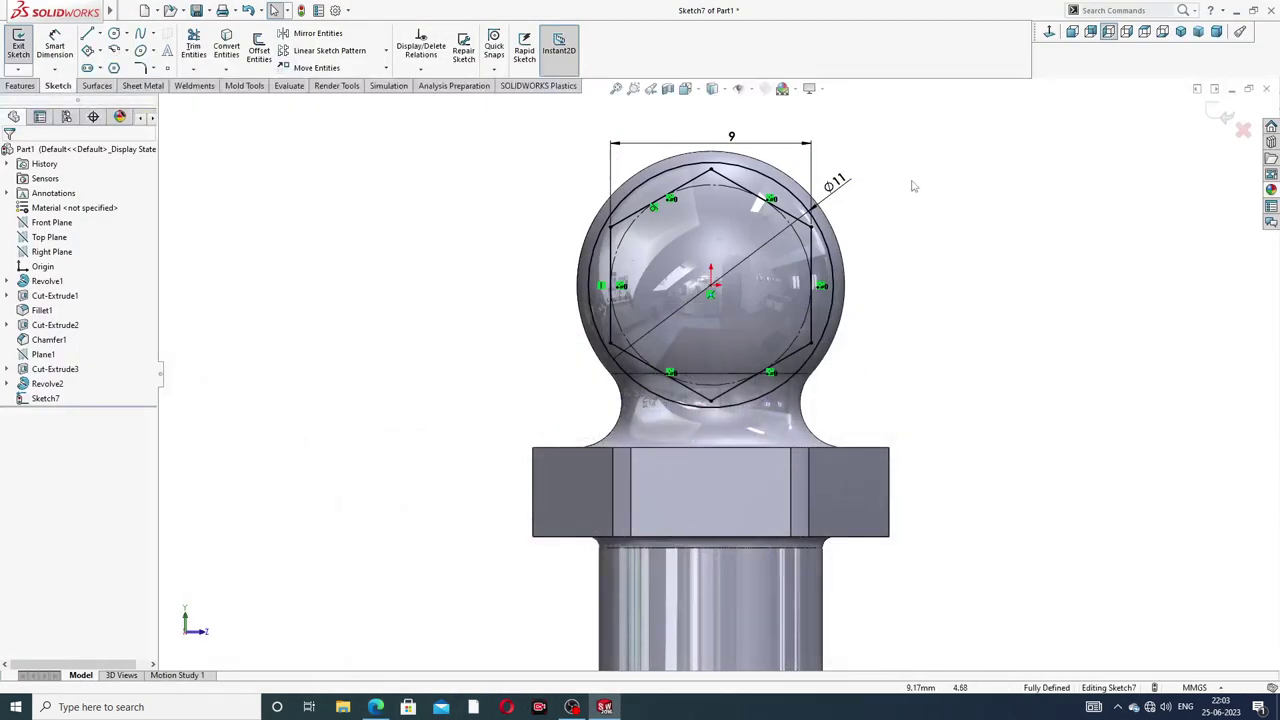
- Extrude-cut the Sketch7 hexagon 5 mm blind to form the hex flats as Cut-Extrude4
click(20, 85)
click(198, 50)
middle_drag(1027, 280, 983, 296)
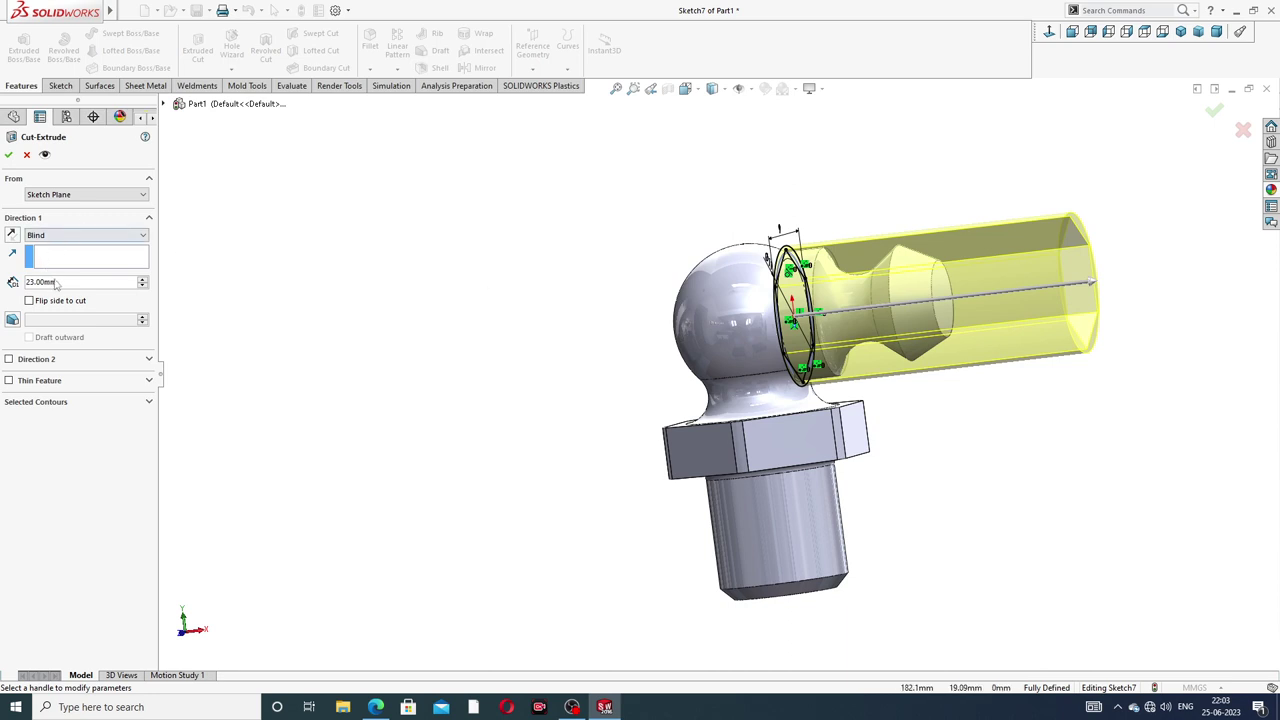
text(5)
key(Return)
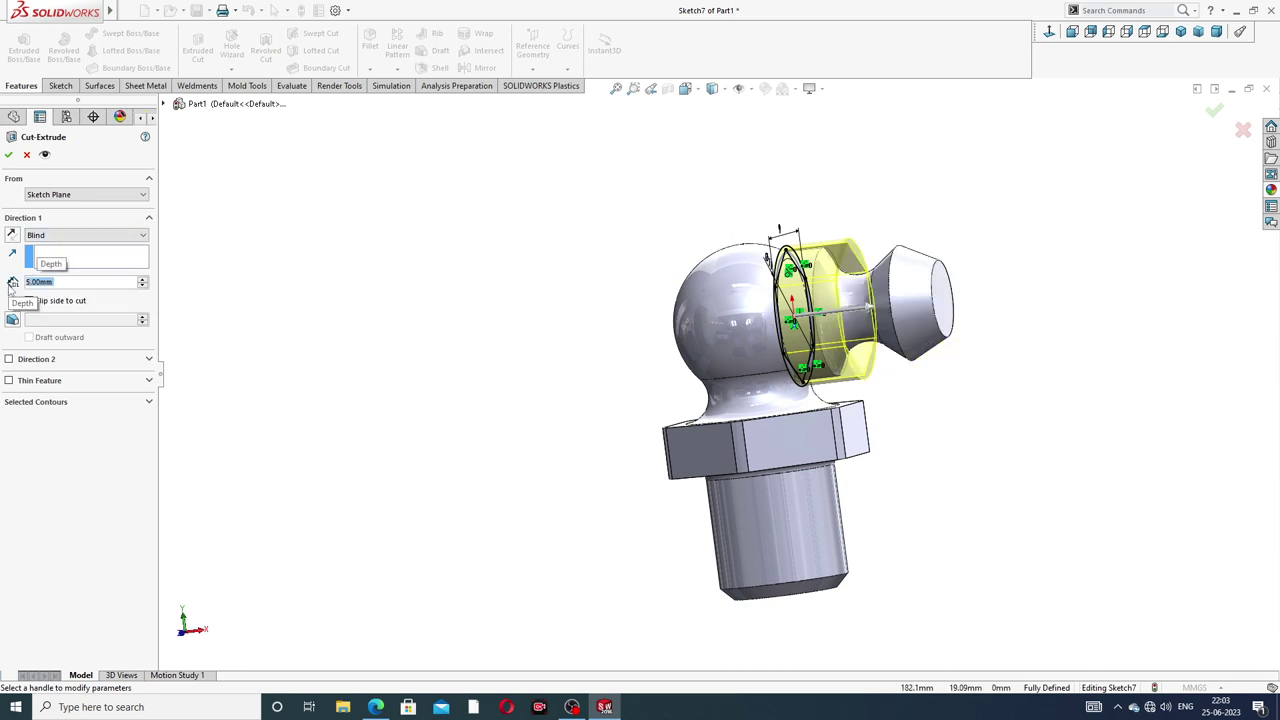
click(8, 155)
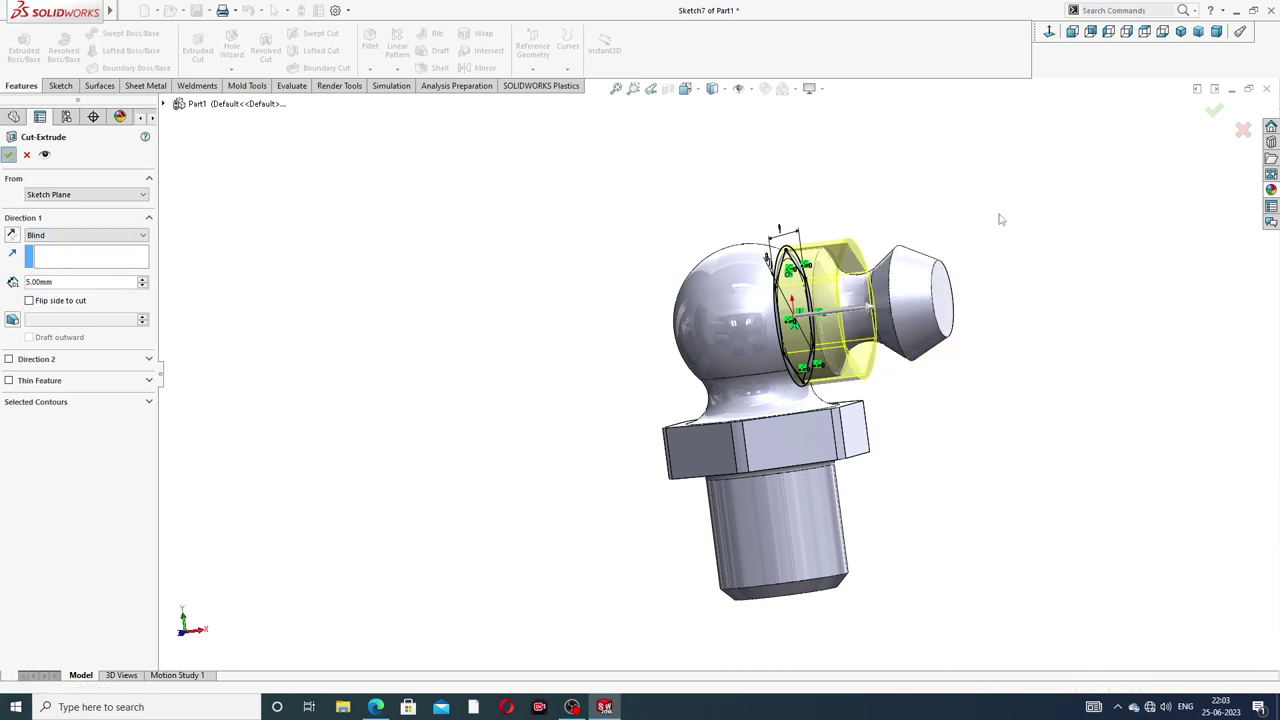
click(1073, 212)
middle_drag(1075, 245, 983, 323)
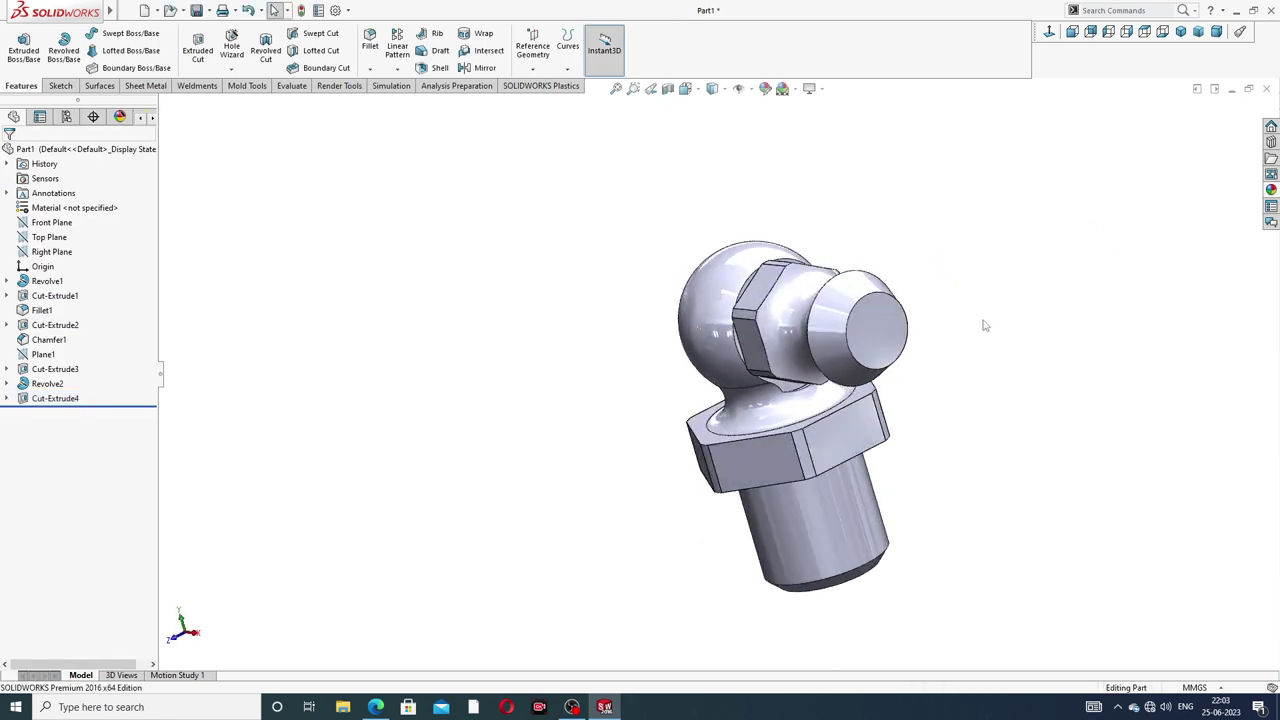
- Start a sketch on the nozzle end face and draw a circle centred on the origin
scroll(895, 342, down, 2)
click(861, 316)
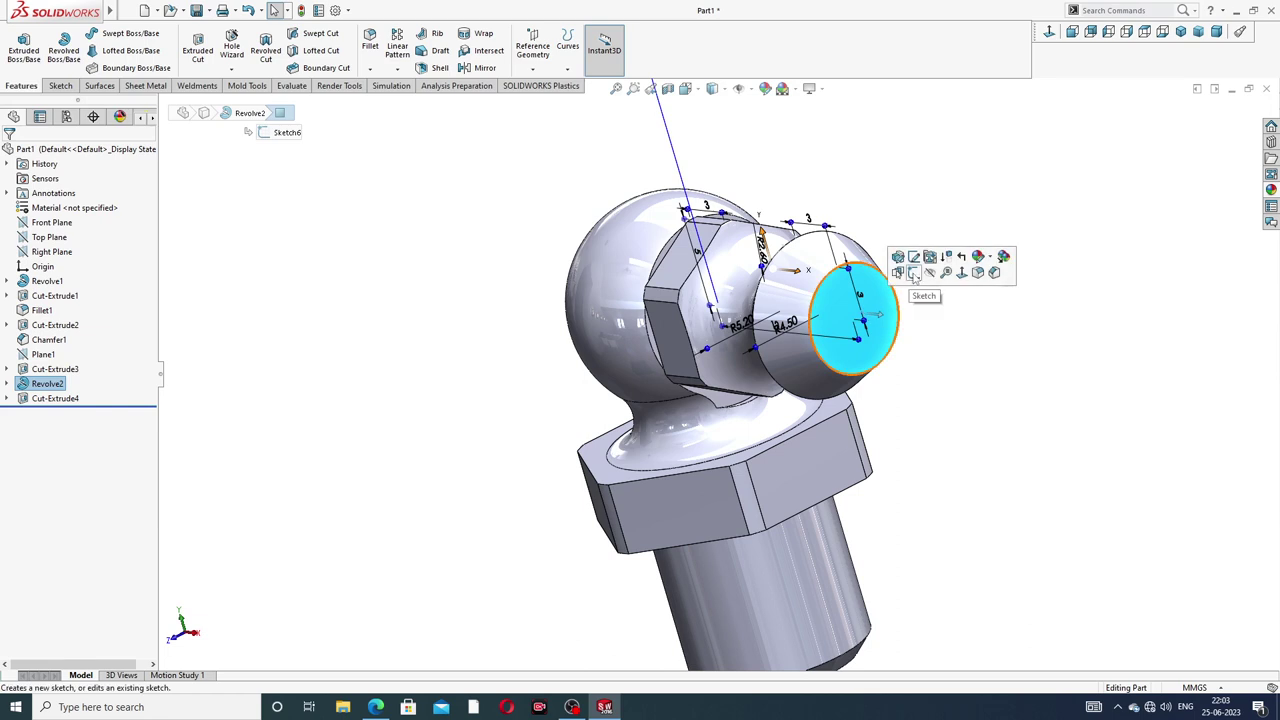
click(913, 274)
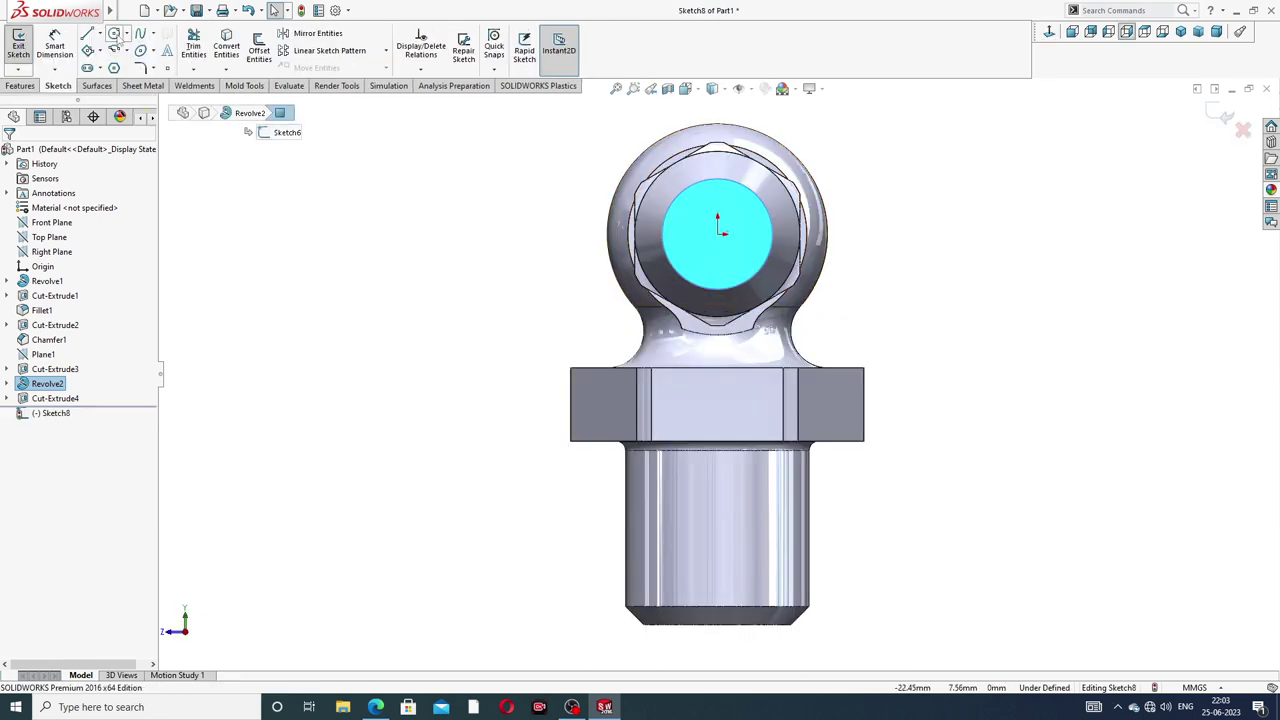
click(115, 34)
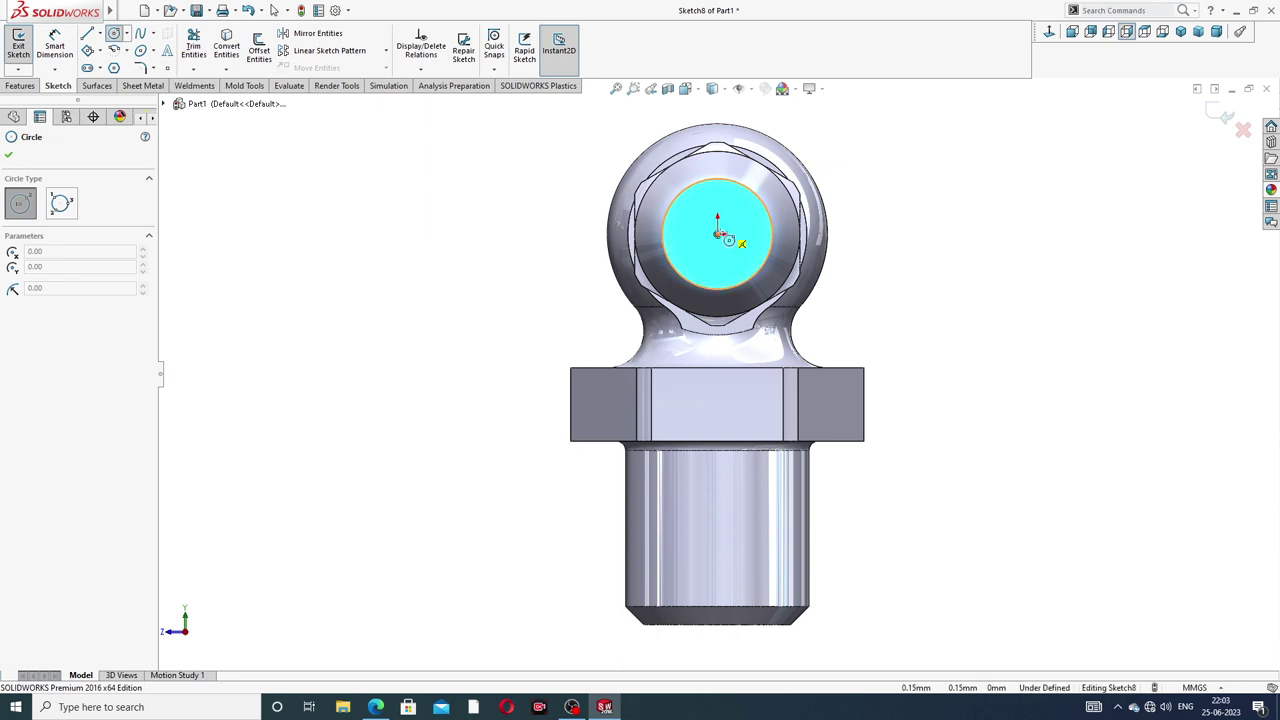
click(720, 234)
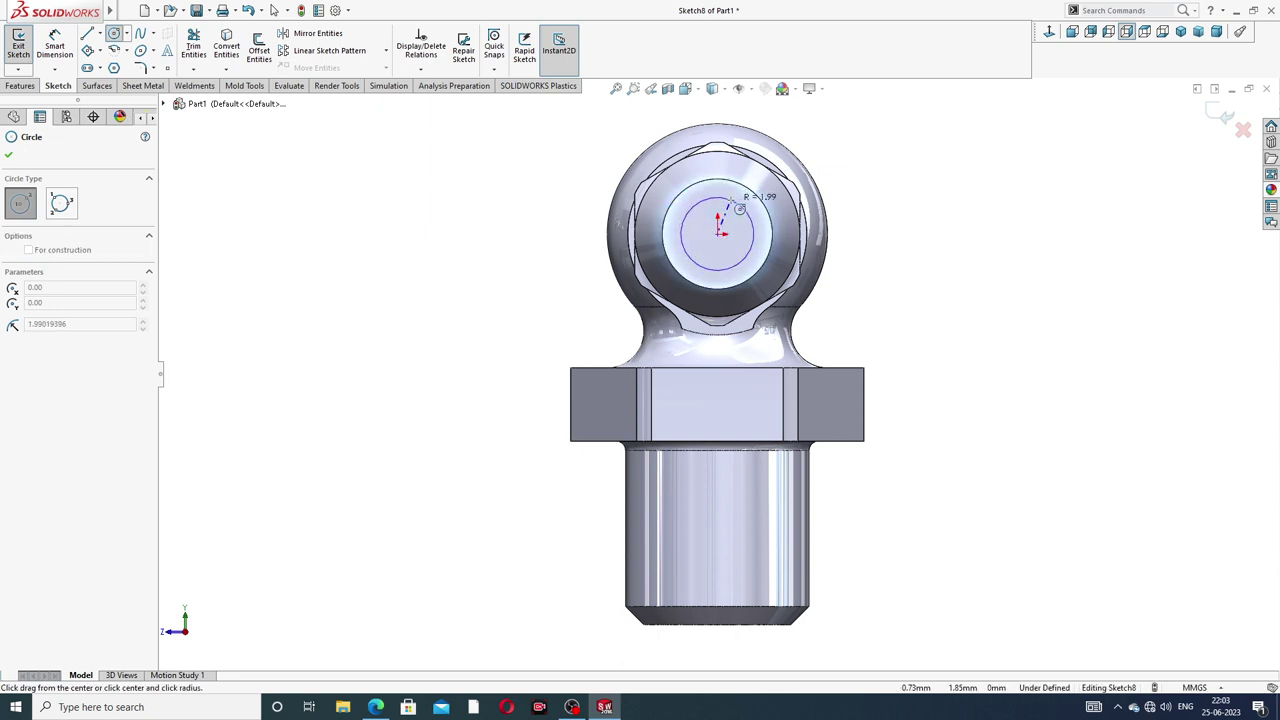
click(733, 214)
right_click(880, 143)
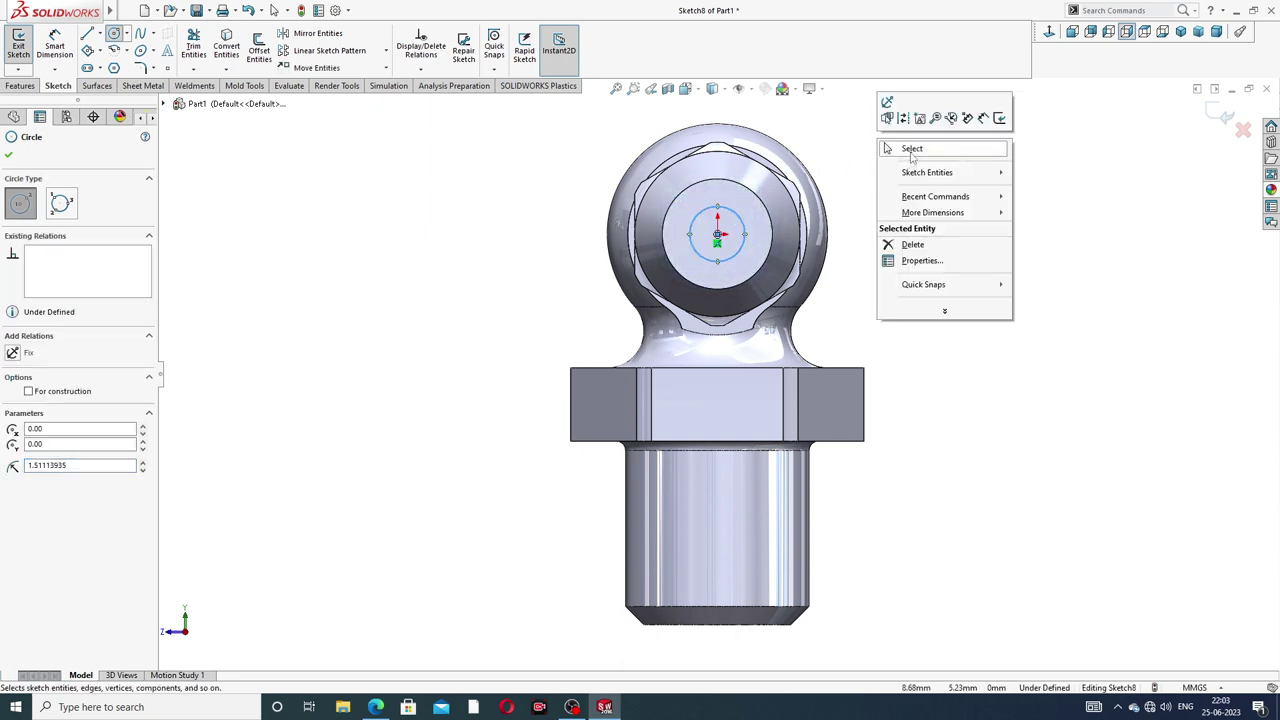
click(912, 152)
- Dimension the circle to Ø2 mm
click(66, 54)
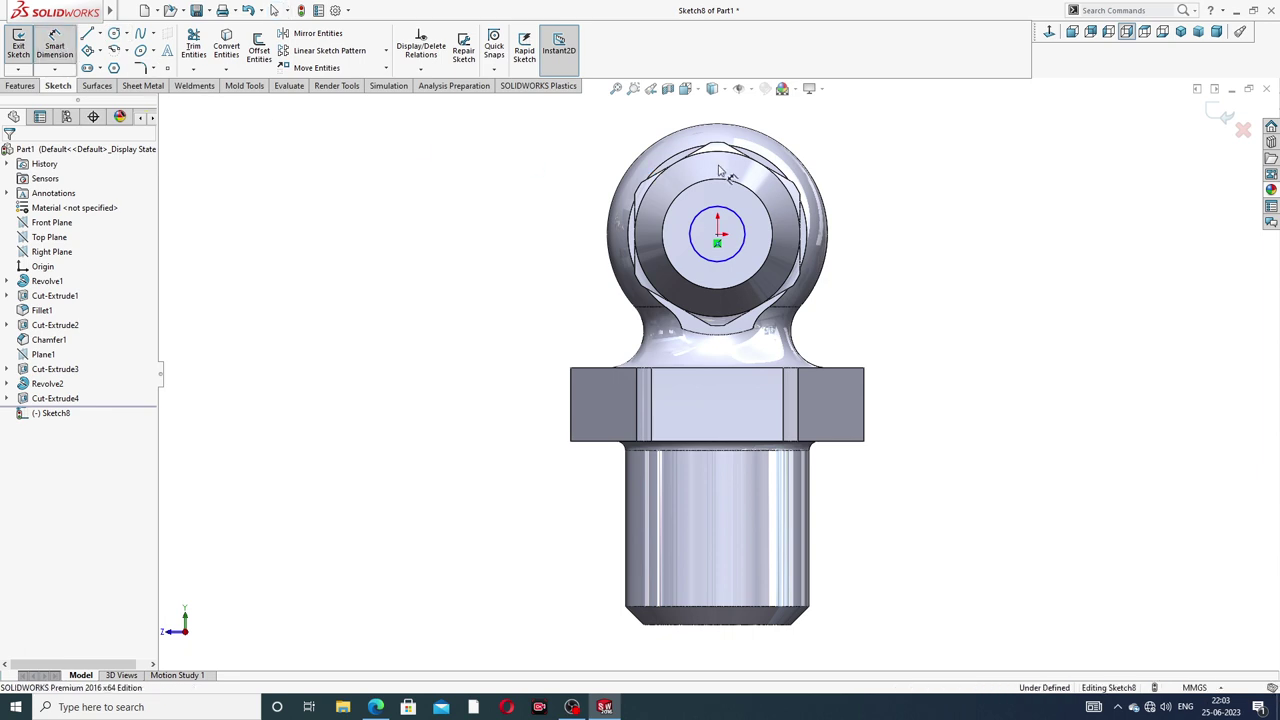
click(733, 214)
click(850, 184)
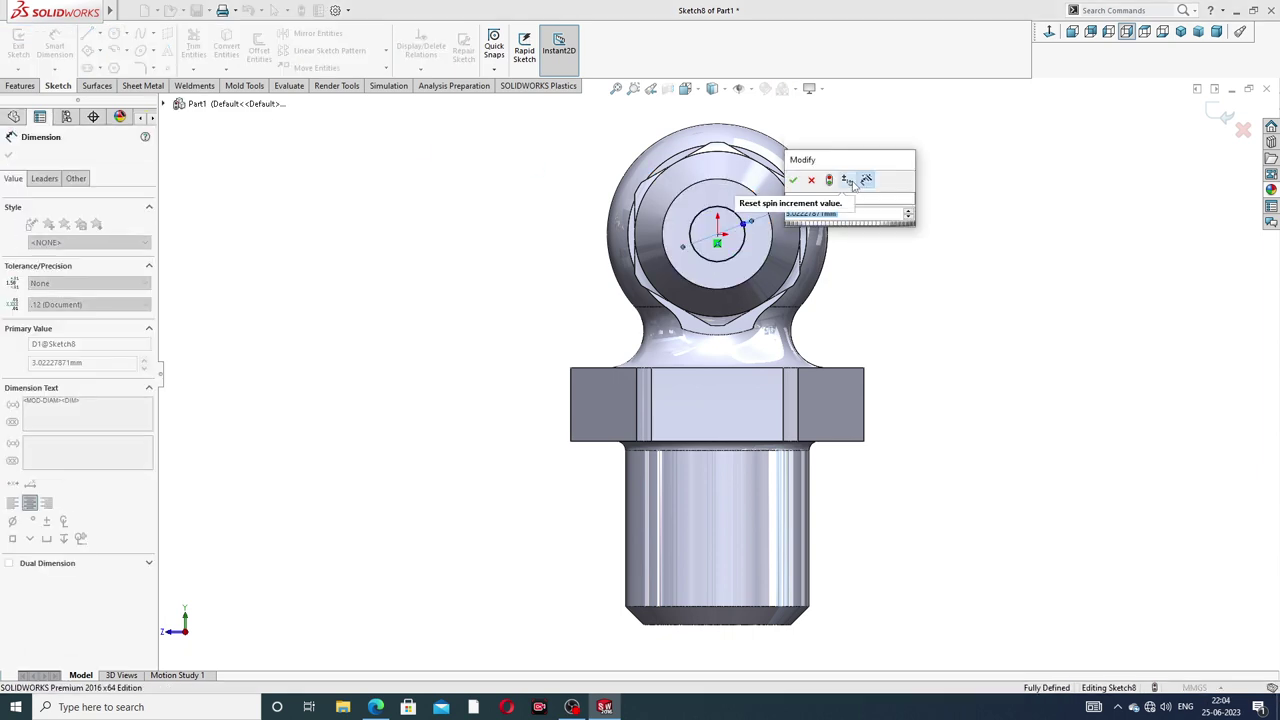
text(2)
key(Return)
right_click(940, 158)
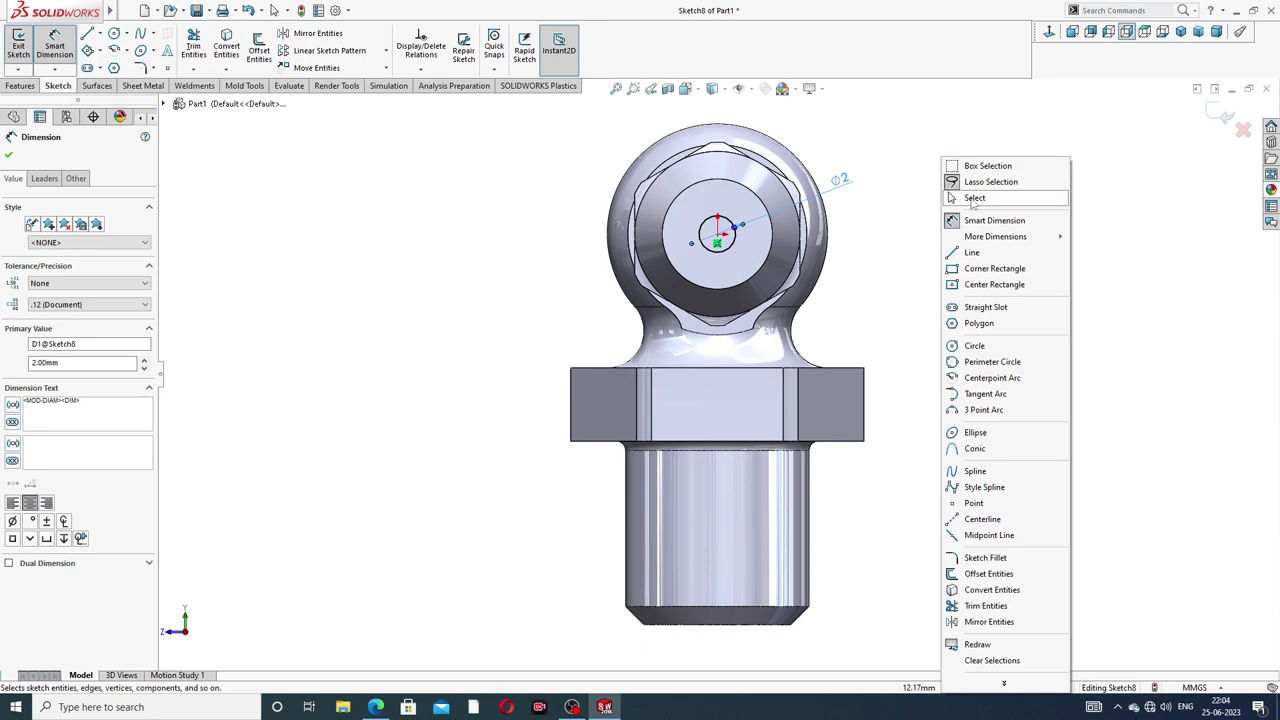
click(973, 198)
click(20, 88)
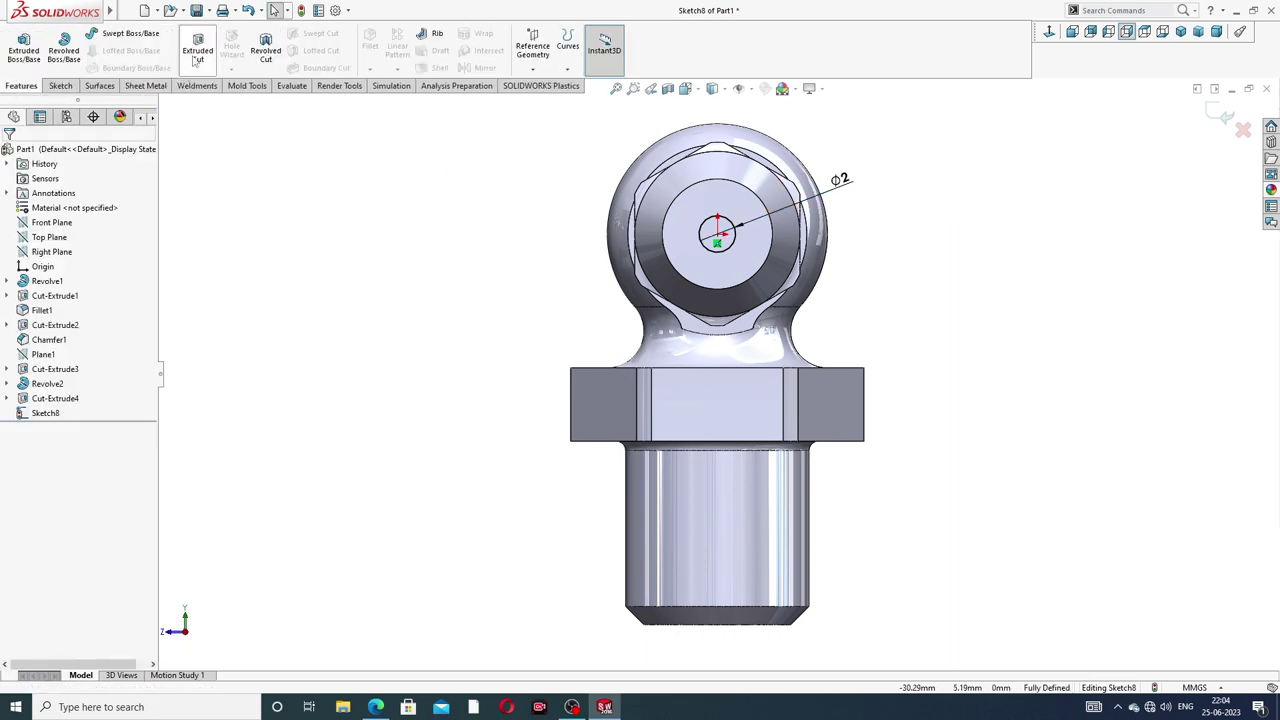
- Preview an extruded cut of the Ø2 circle at 15.70 mm blind depth
click(197, 52)
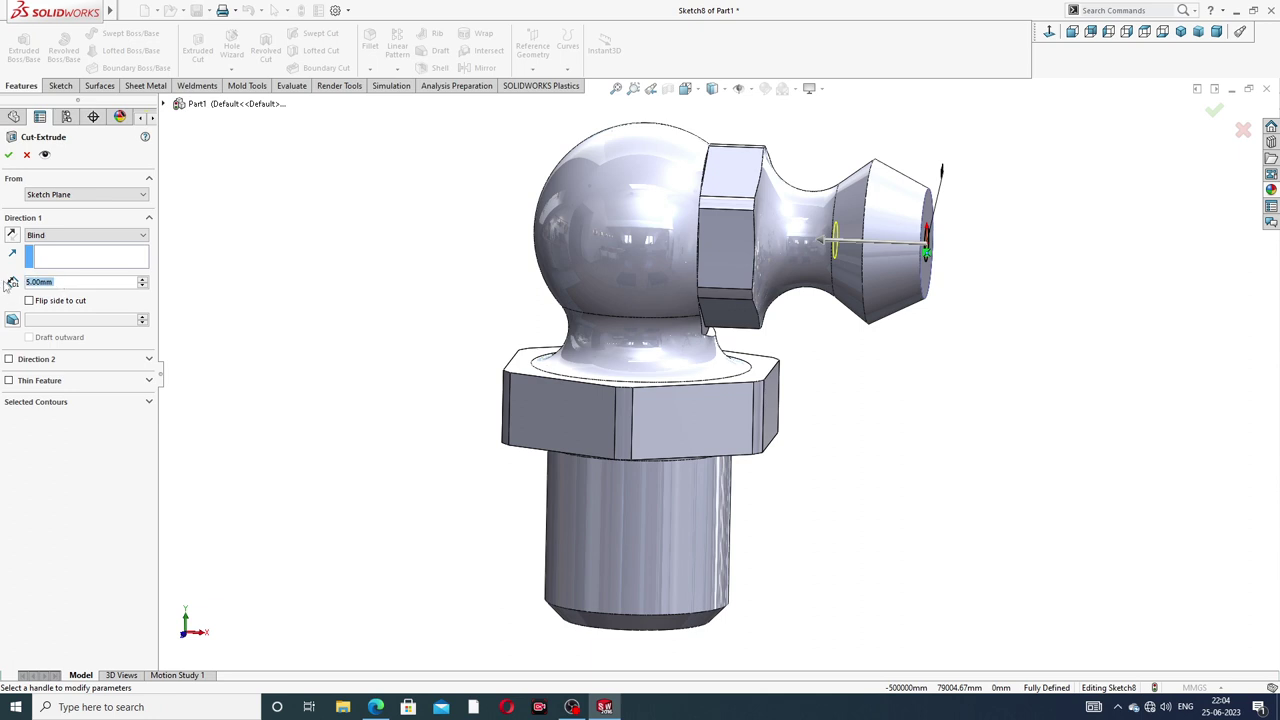
text(15)
text(.7)
key(Return)
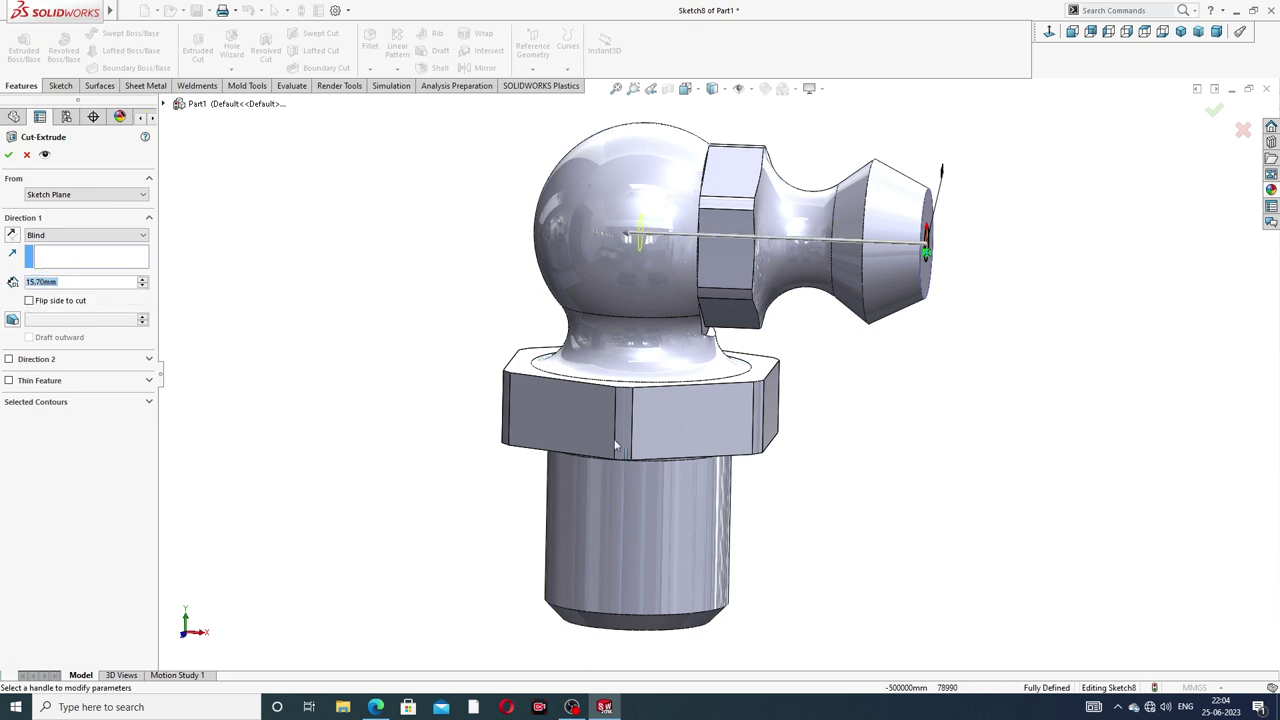
mouse_move(617, 446)
middle_down()
mouse_move(745, 113)
mouse_move(737, 126)
middle_up()
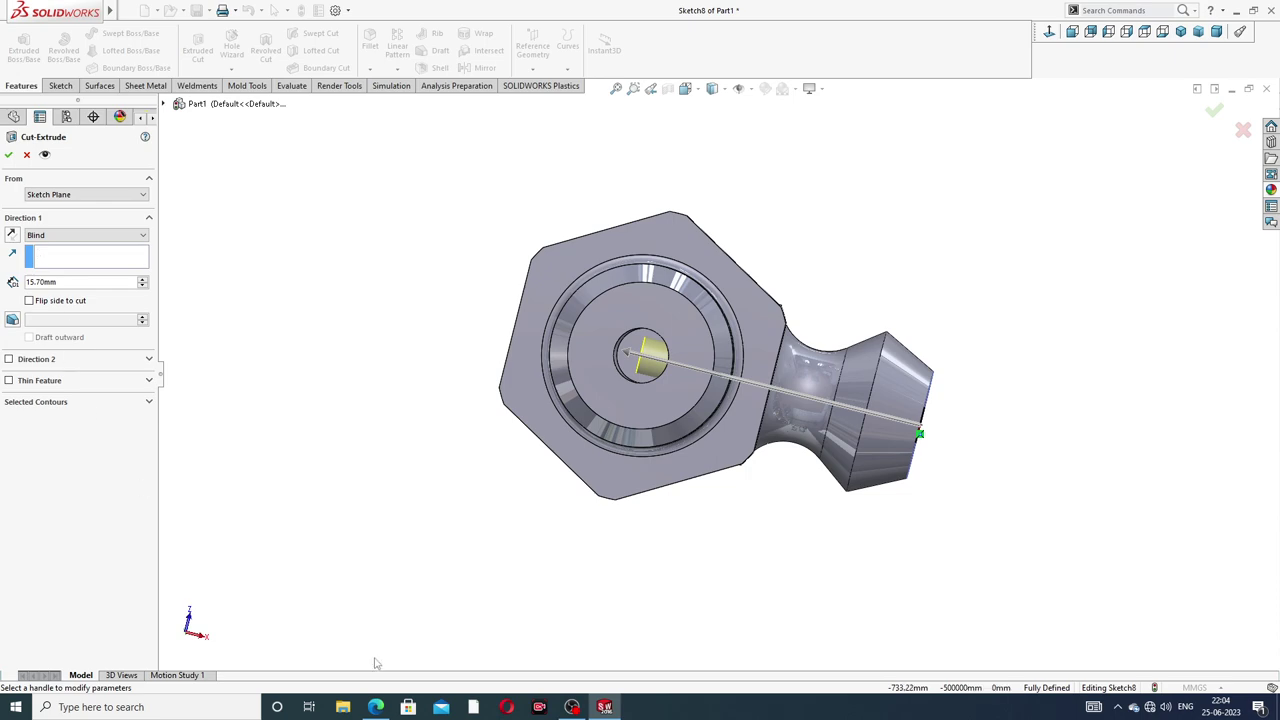
click(376, 707)
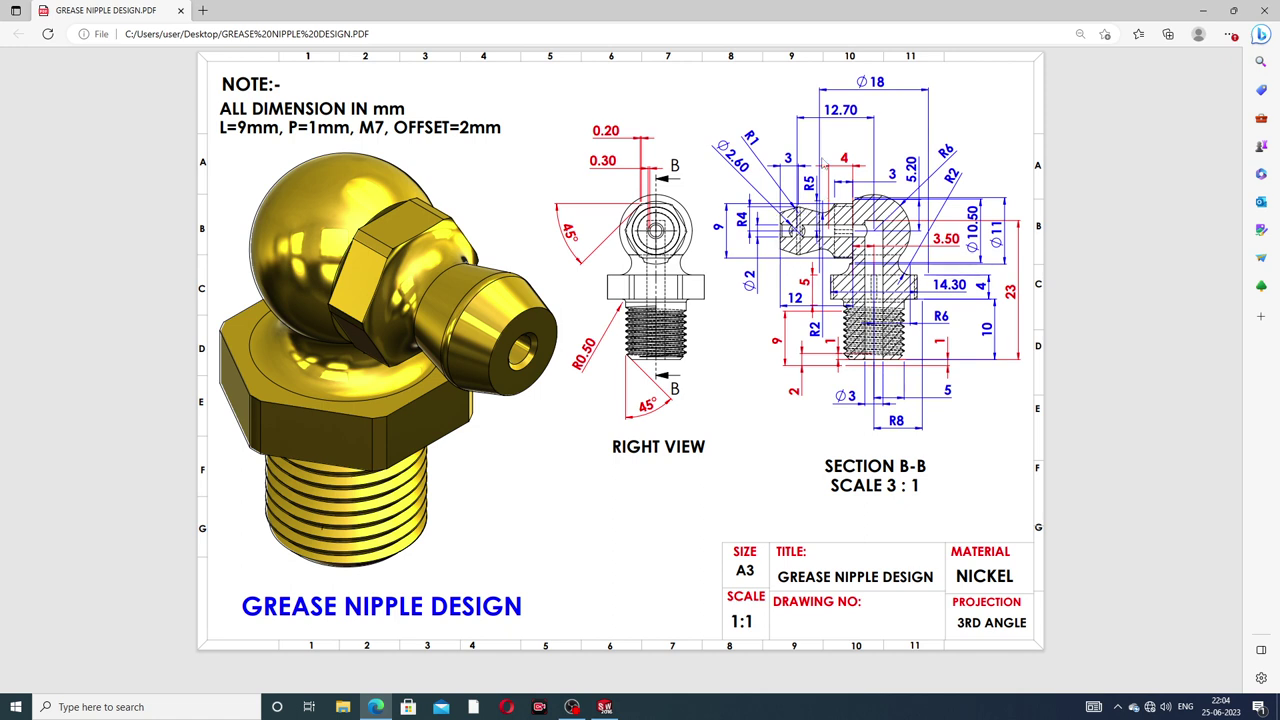
key(alt+Tab)
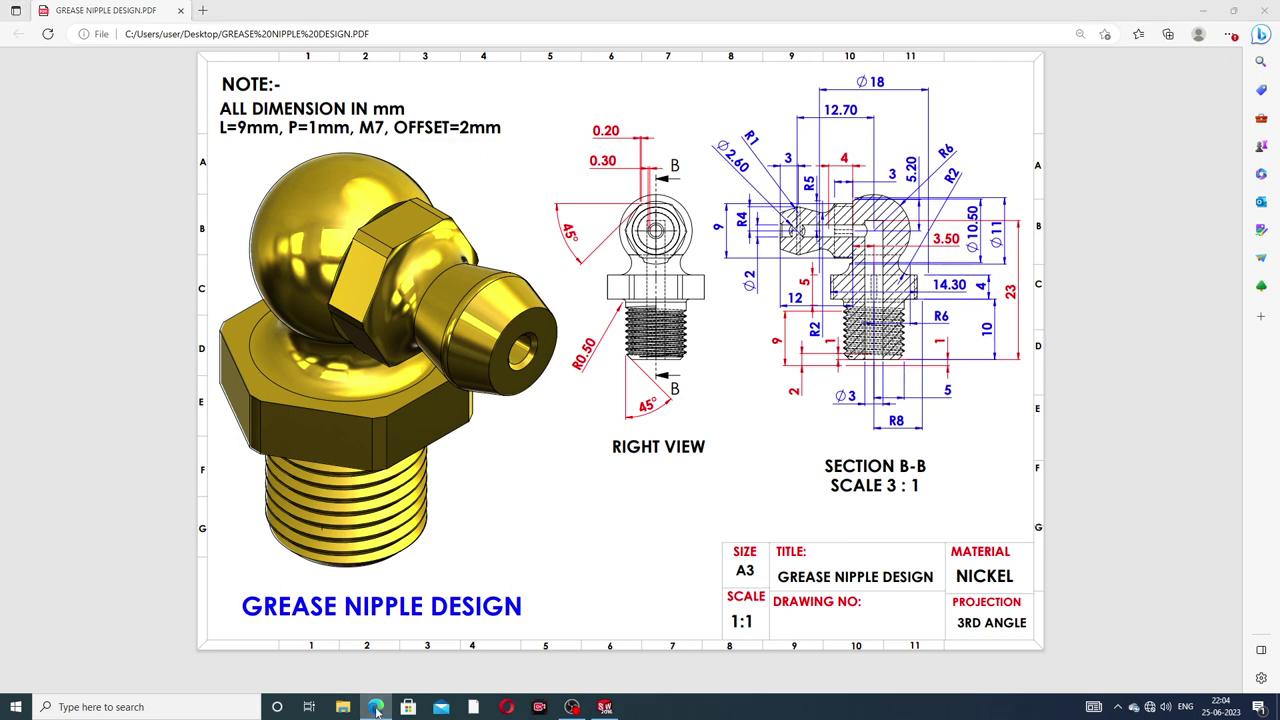
- Confirm the 15.70 mm Ø2 bore cut as Cut-Extrude5
click(8, 155)
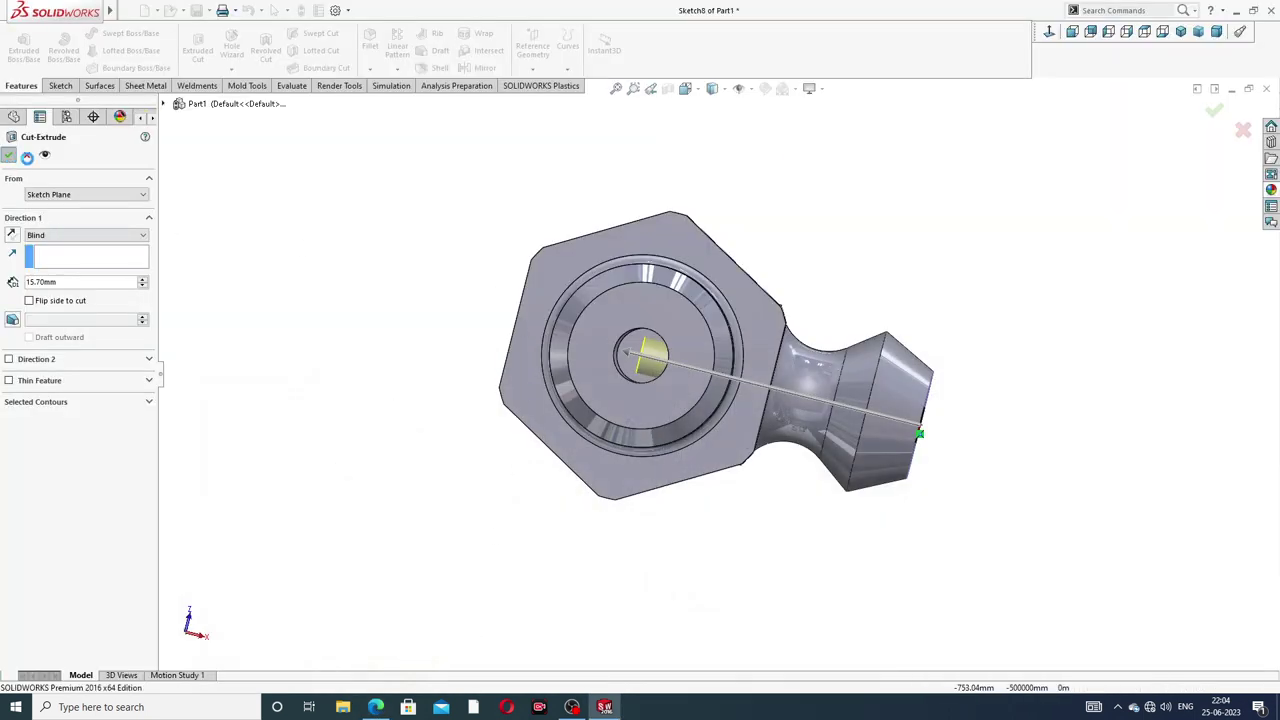
click(810, 226)
middle_drag(814, 232, 828, 243)
key(ctrl+1)
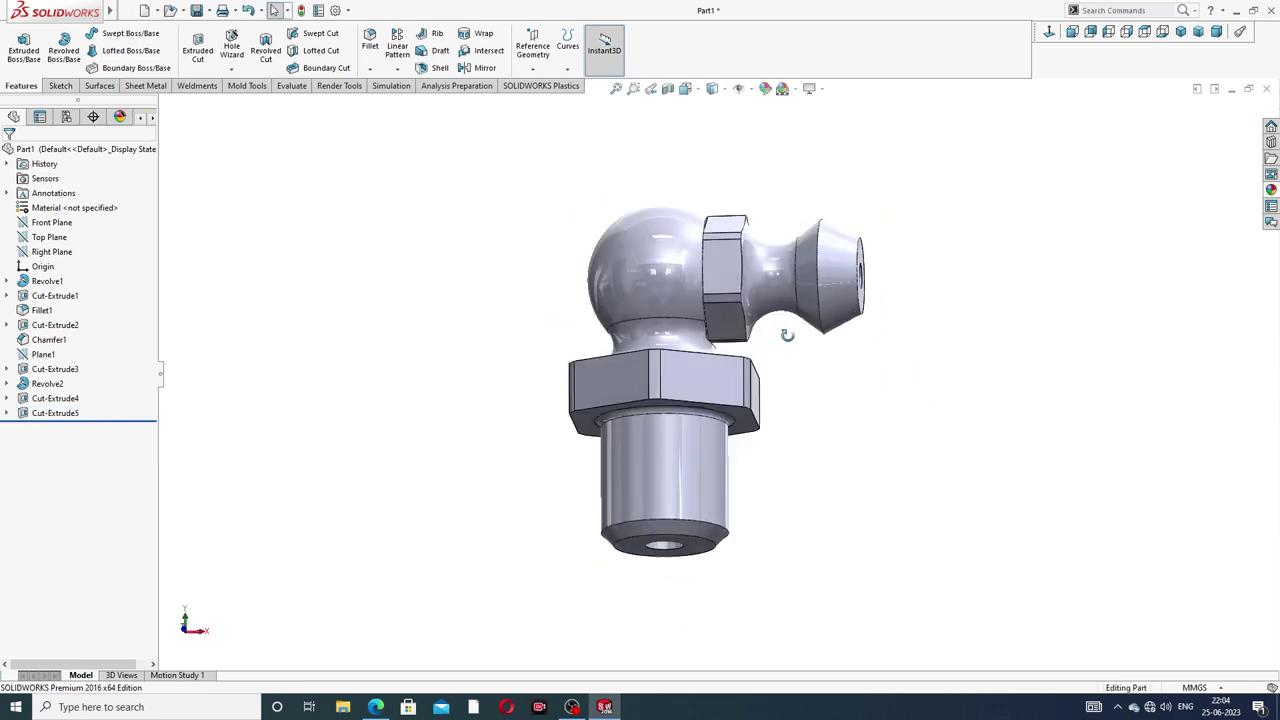
scroll(720, 271, down, 3)
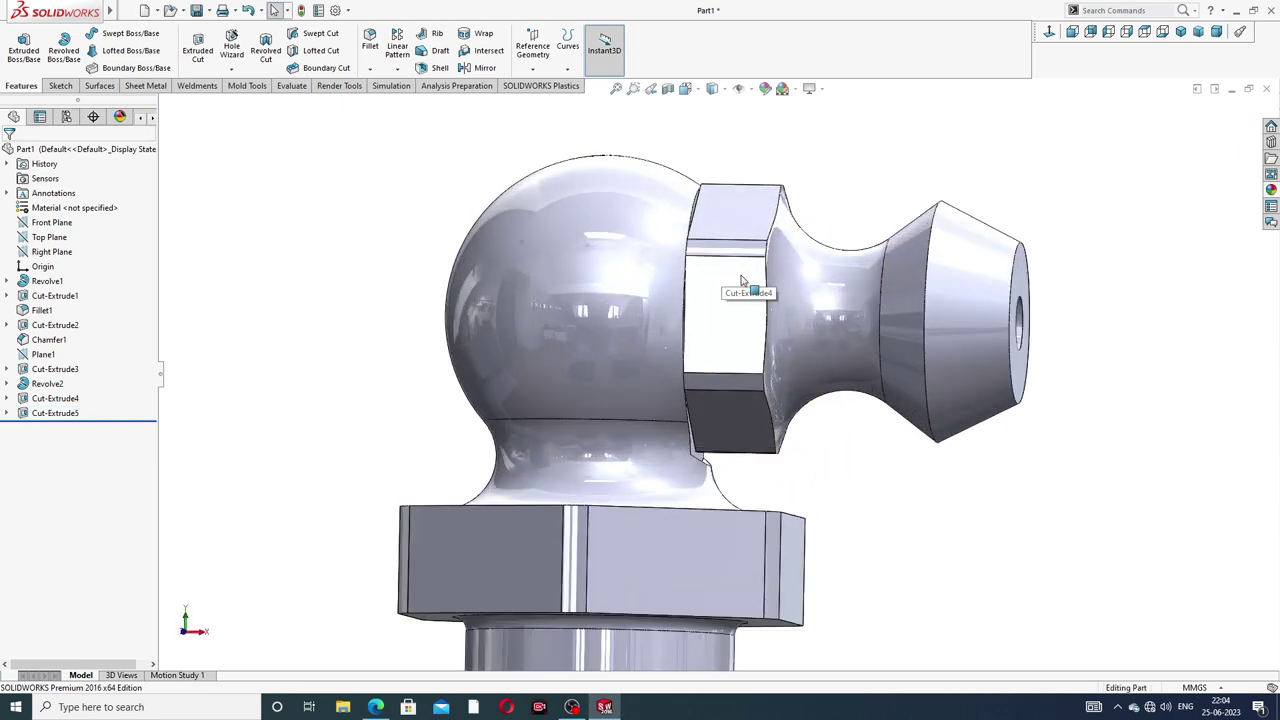
scroll(712, 285, up, 1)
mouse_move(703, 305)
middle_down()
mouse_move(690, 333)
mouse_move(696, 318)
middle_up()
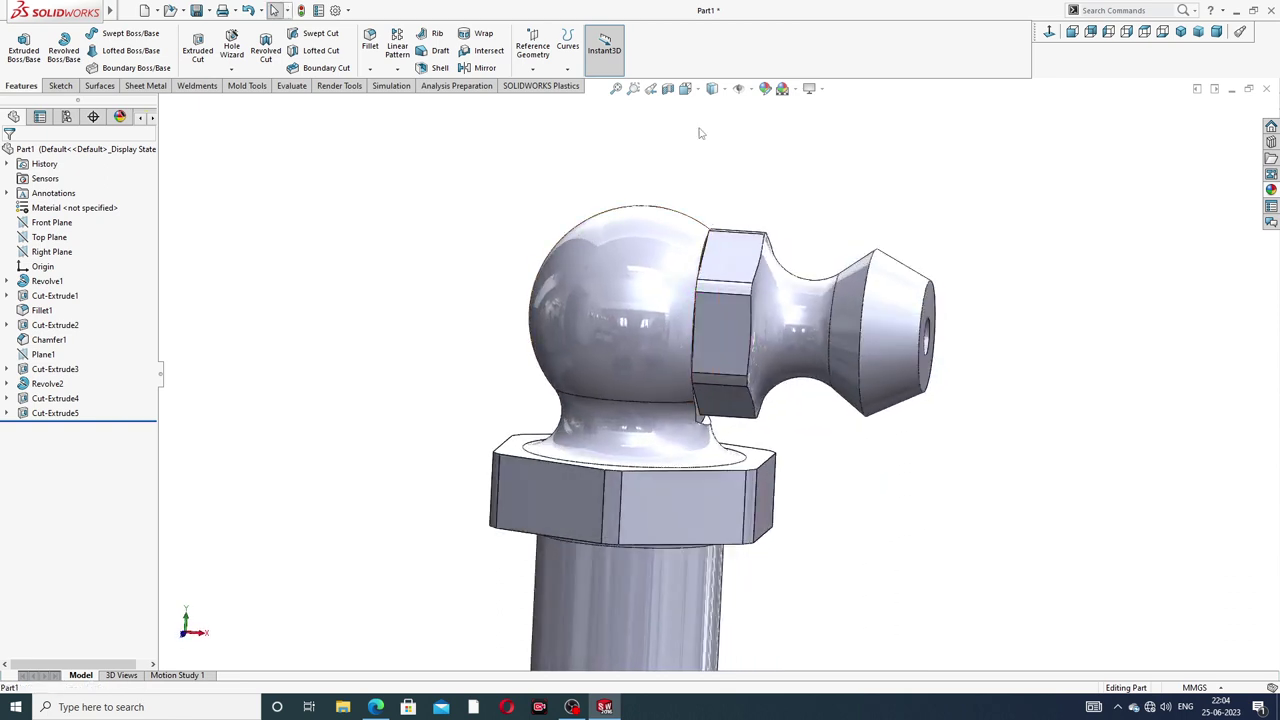
- Check the internal bores with a section view, then turn the section off
click(668, 89)
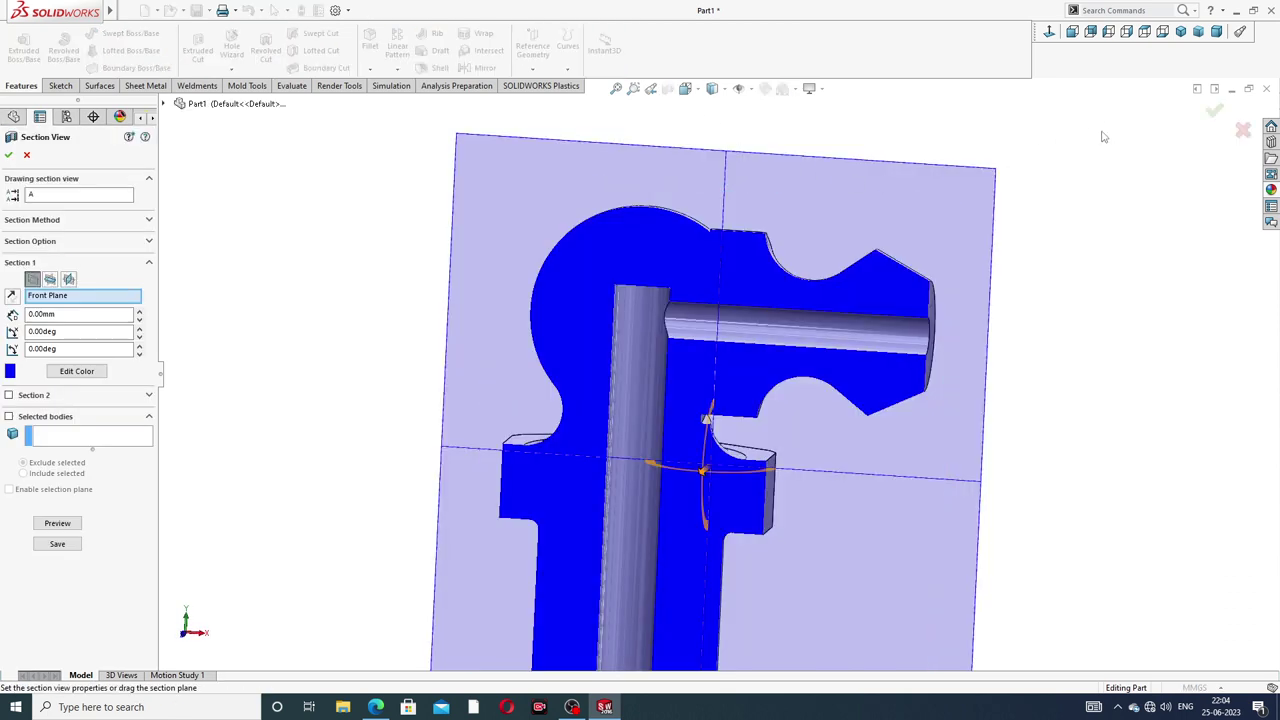
click(1214, 112)
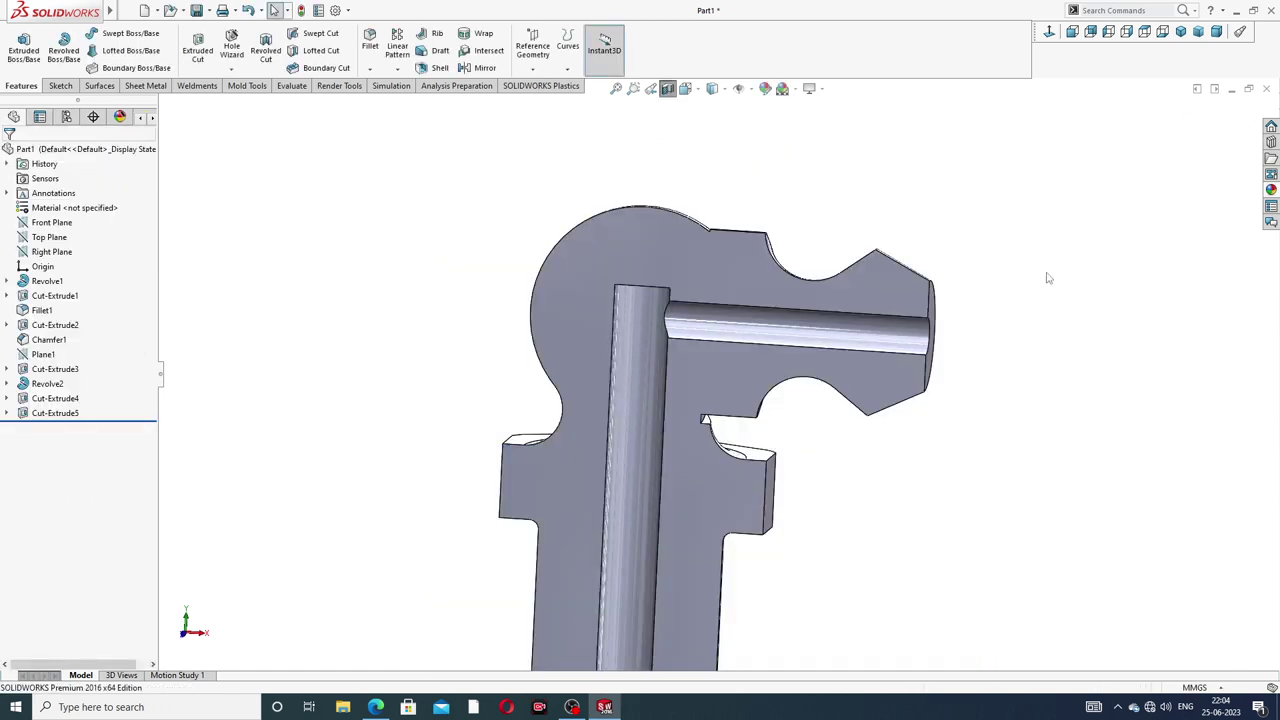
middle_drag(1048, 278, 960, 263)
key(f)
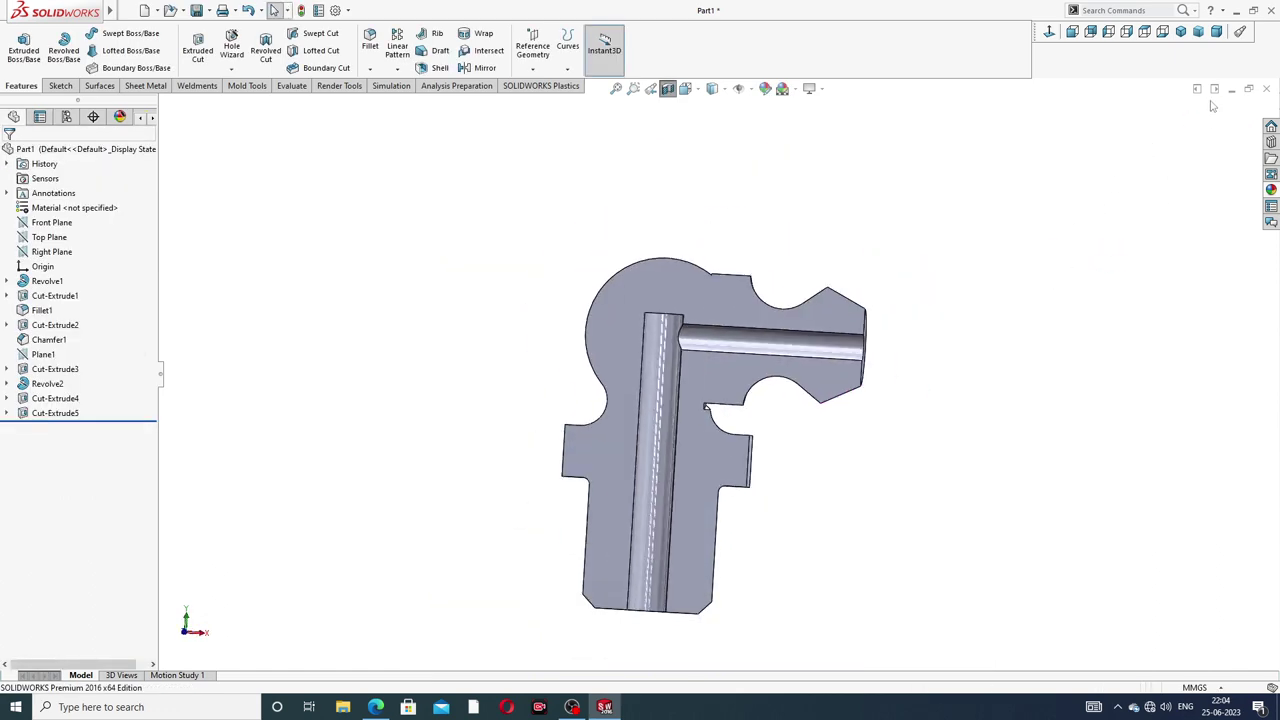
click(668, 89)
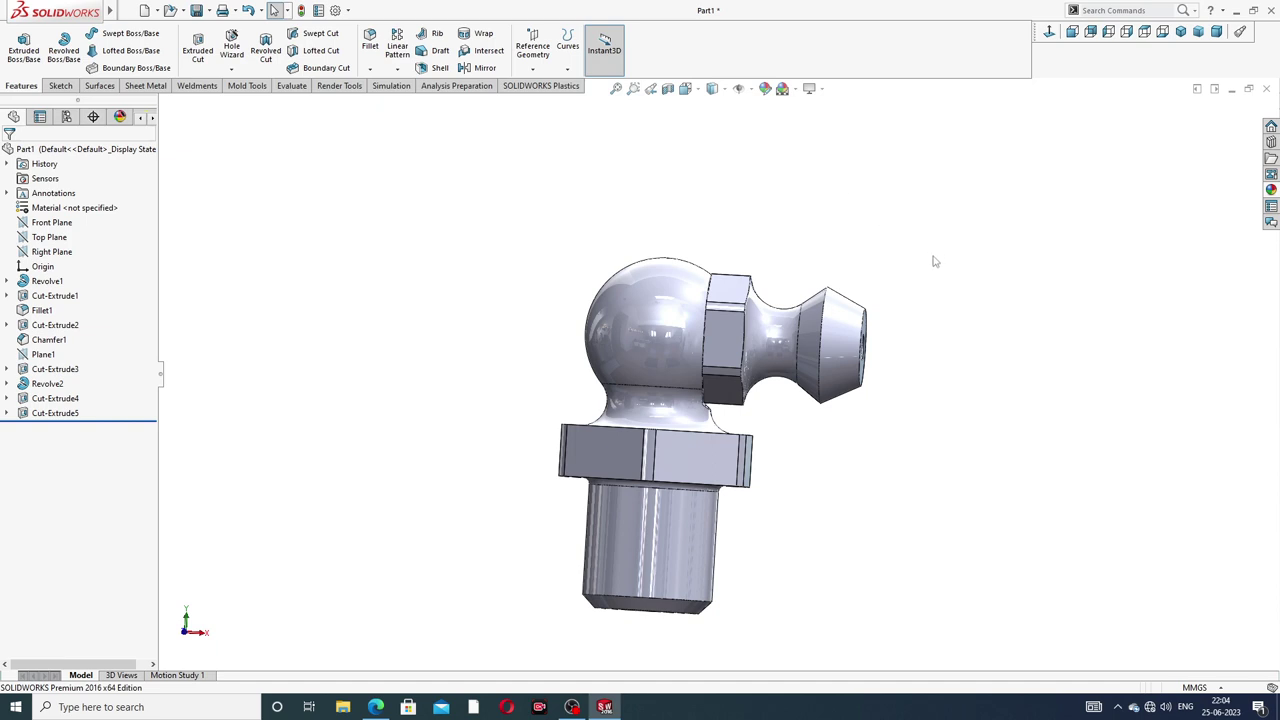
mouse_move(933, 261)
middle_down()
mouse_move(826, 266)
mouse_move(863, 266)
middle_up()
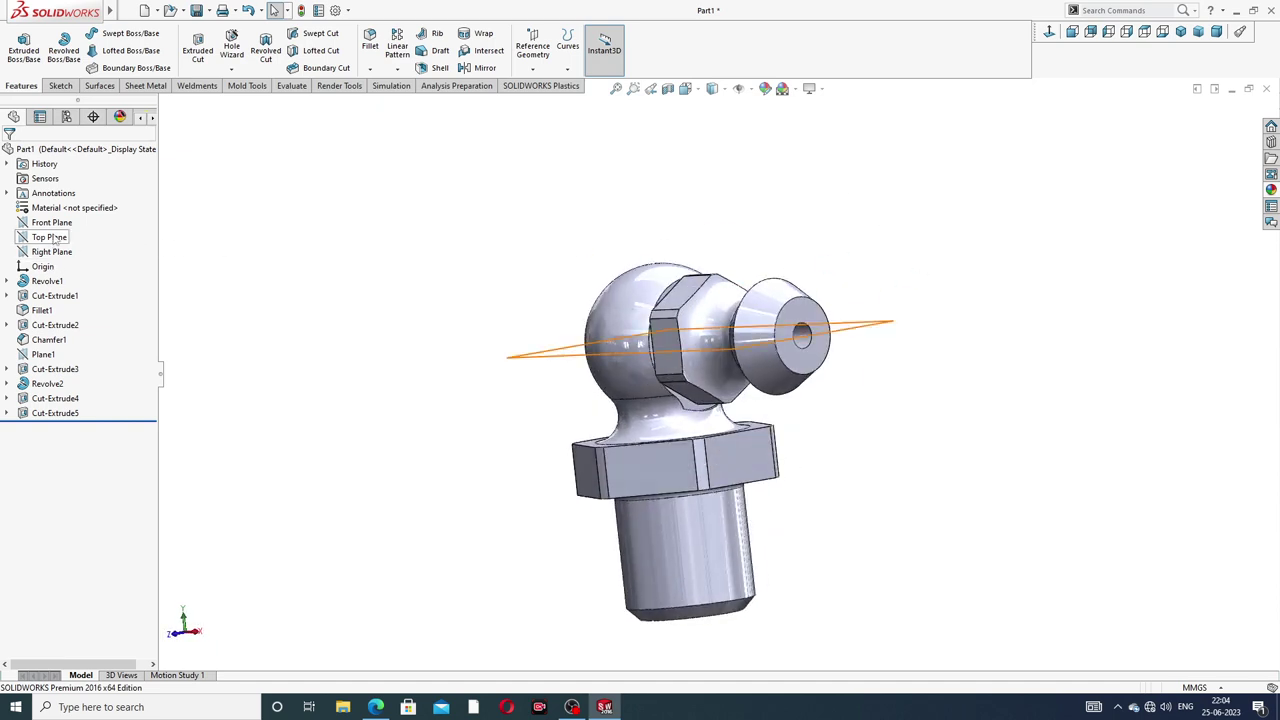
- On a new Front Plane sketch, draw a horizontal centreline from the origin along the nozzle axis
click(51, 222)
click(48, 204)
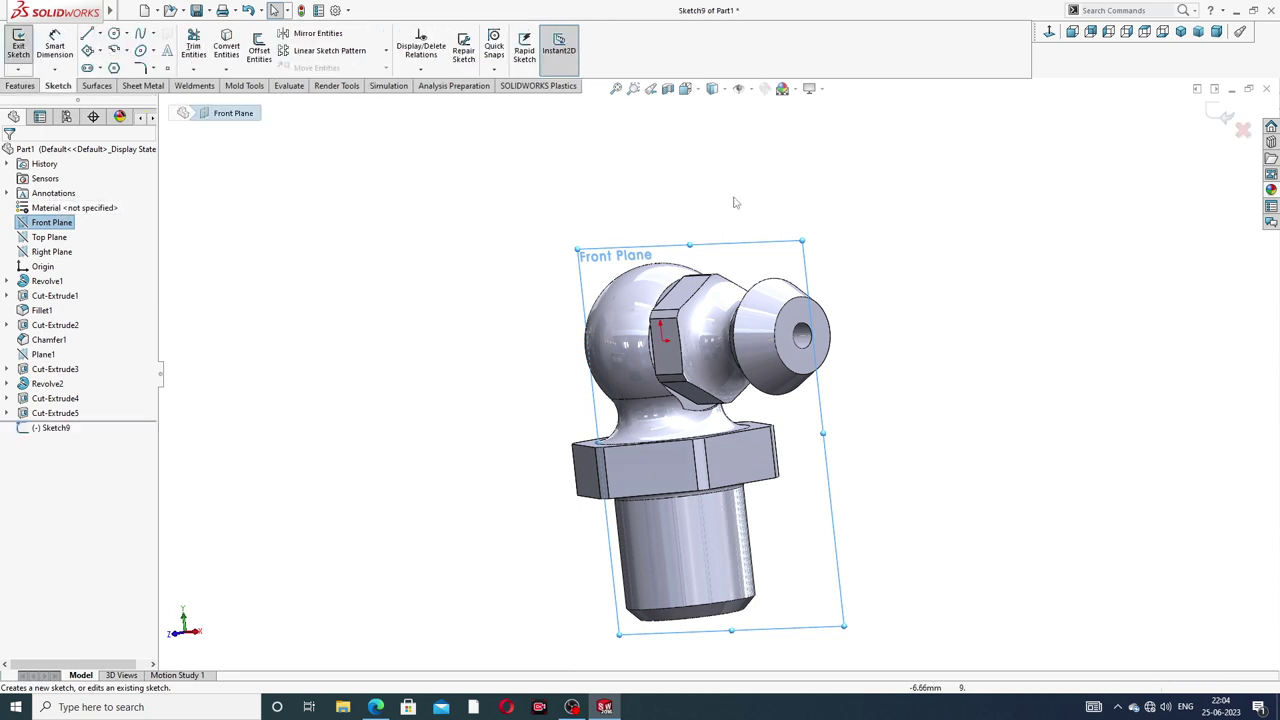
click(1070, 33)
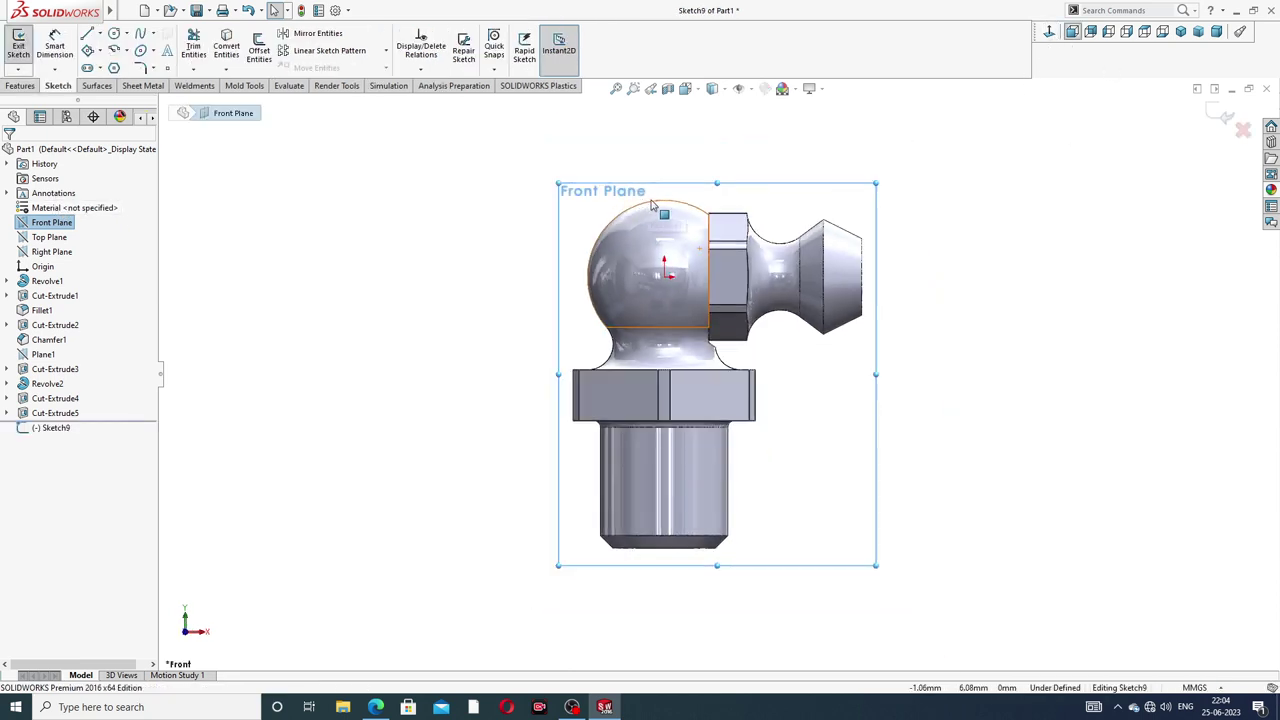
click(99, 33)
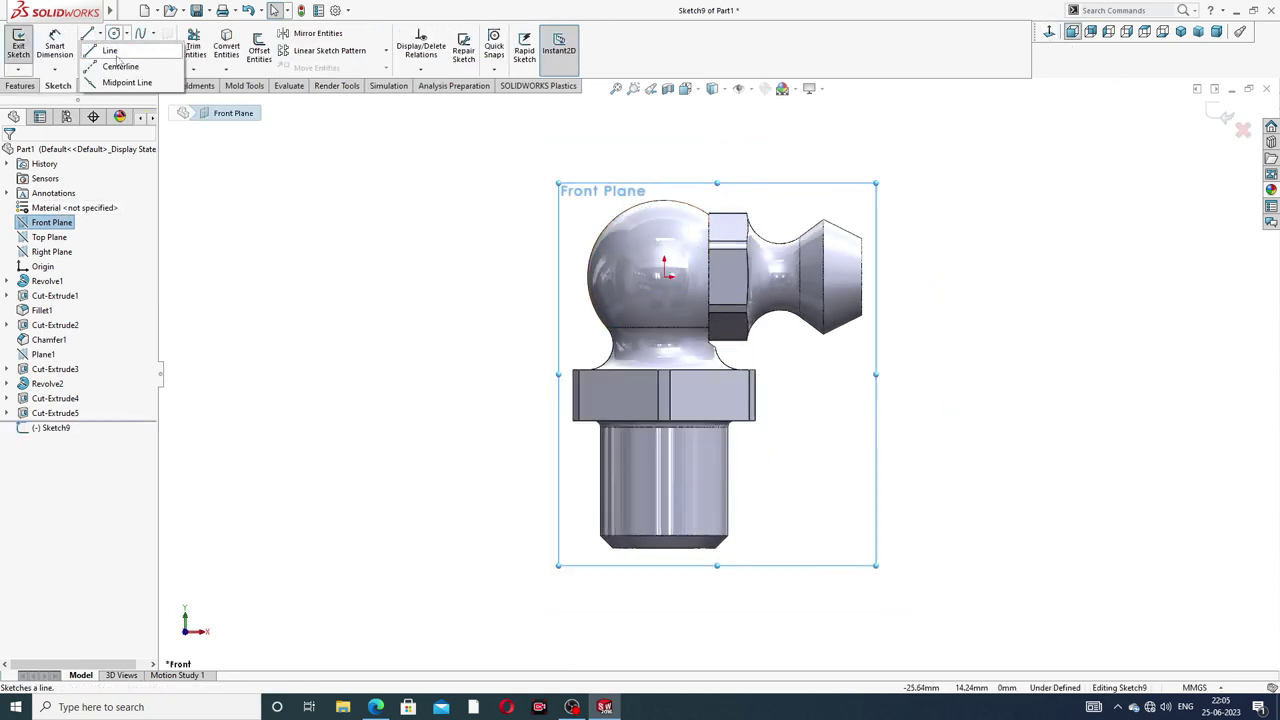
click(120, 63)
scroll(869, 232, down, 2)
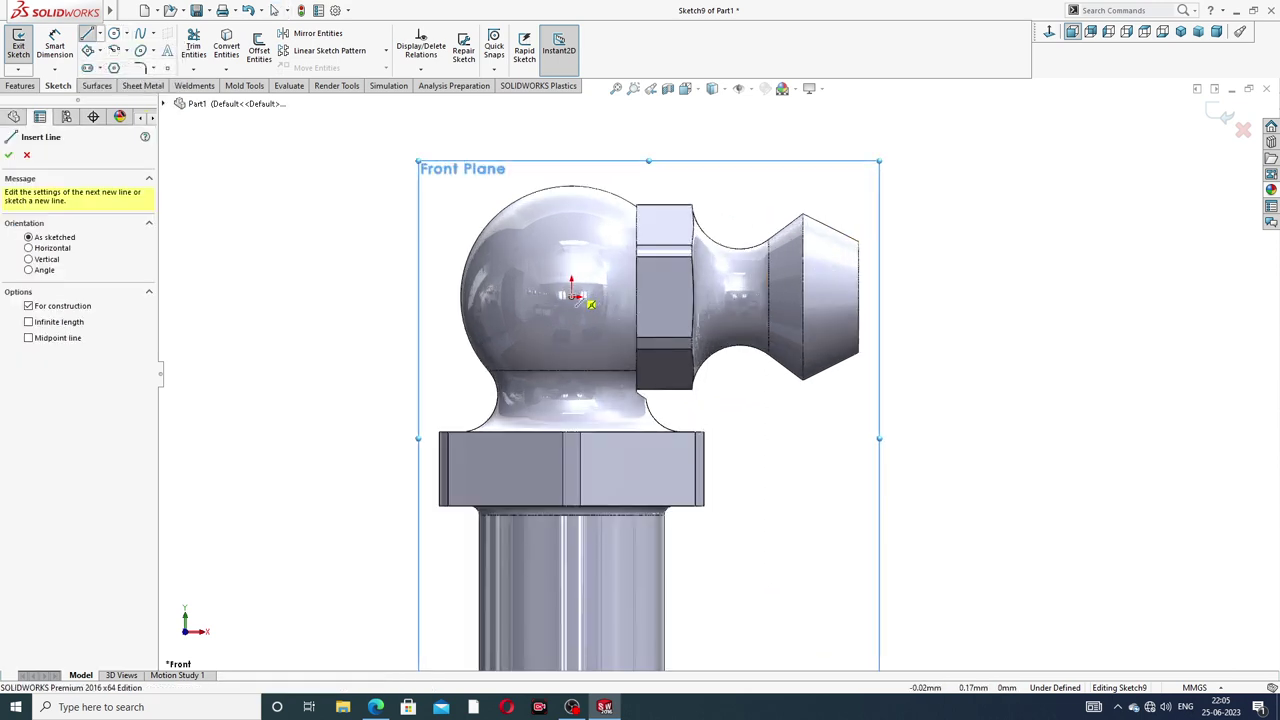
click(577, 297)
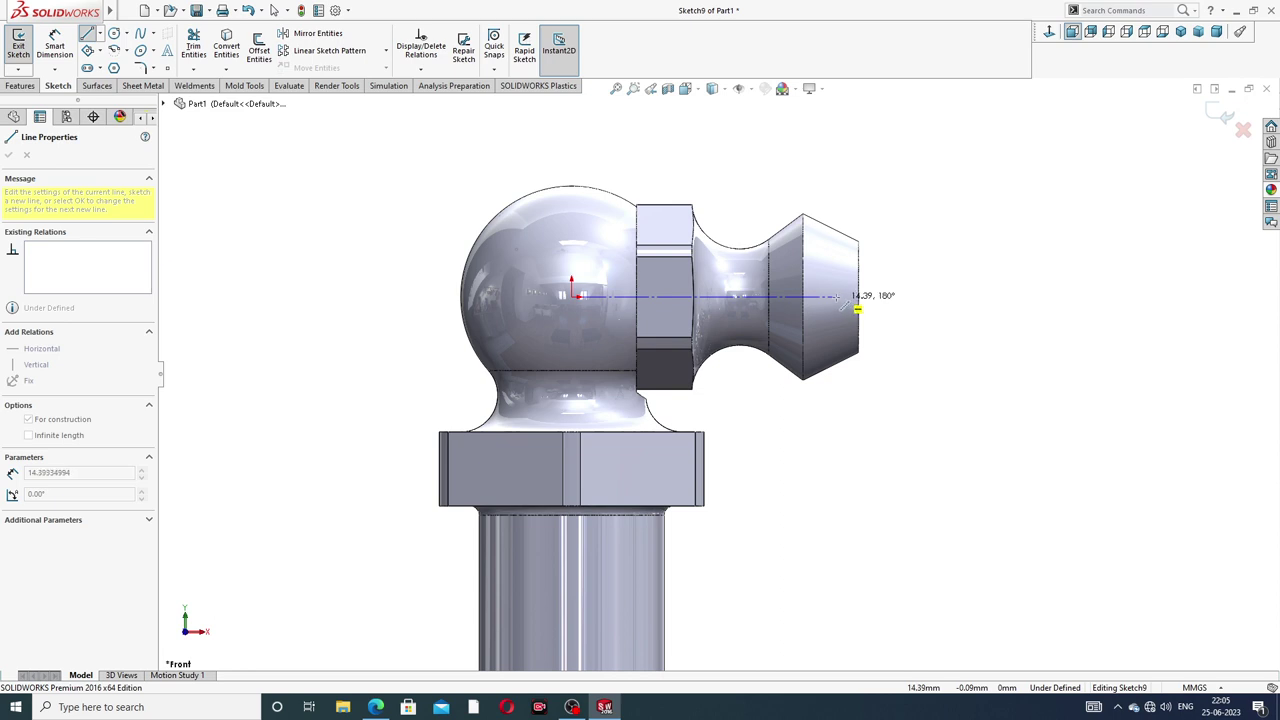
click(829, 297)
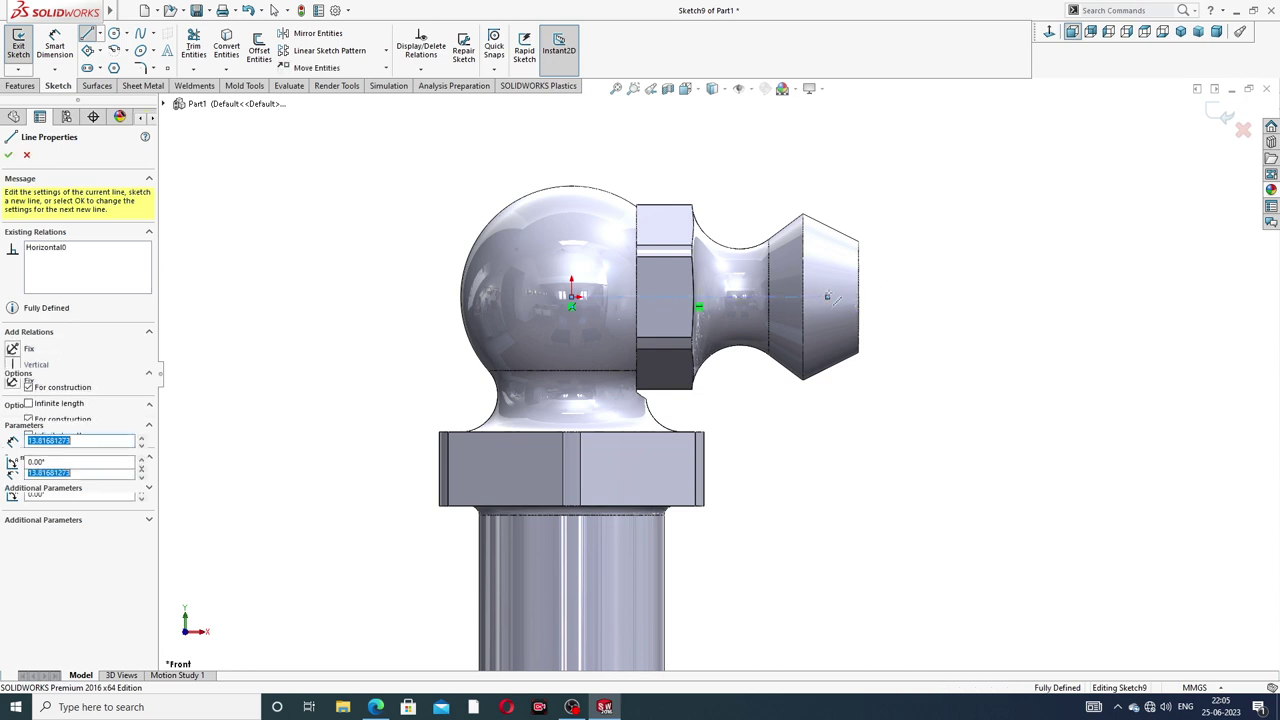
right_click(942, 291)
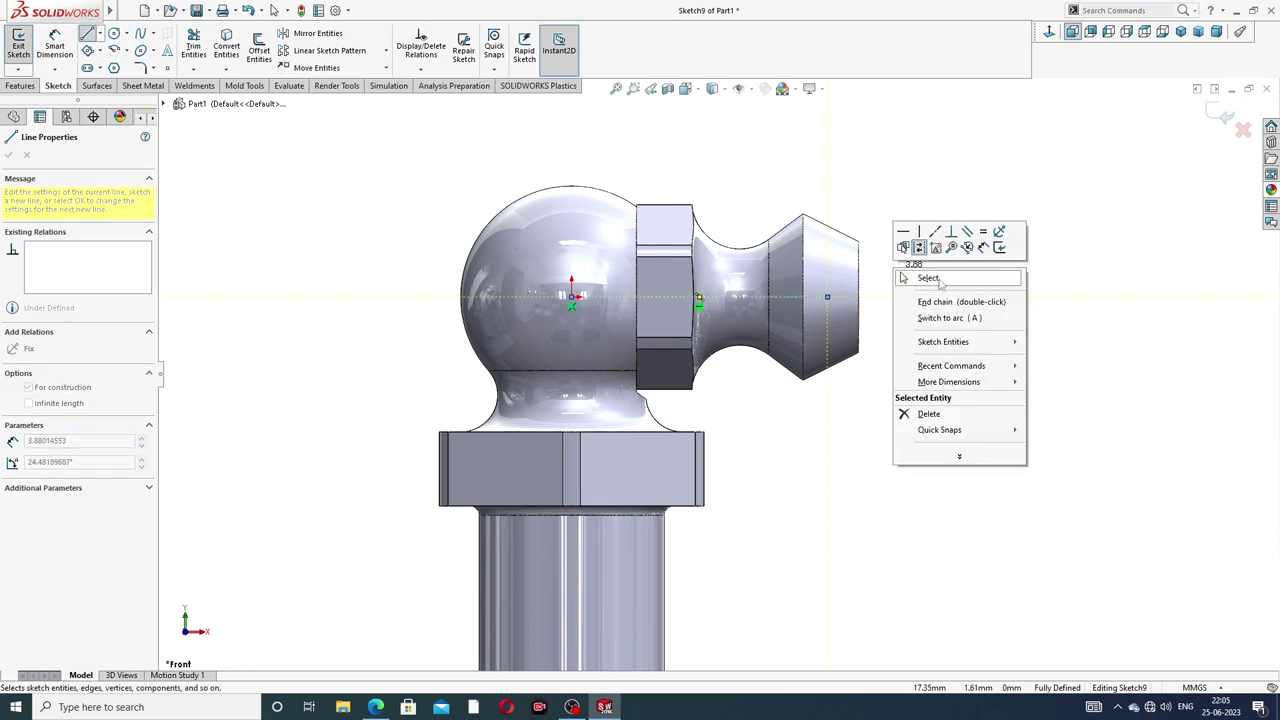
click(940, 243)
scroll(880, 250, down, 2)
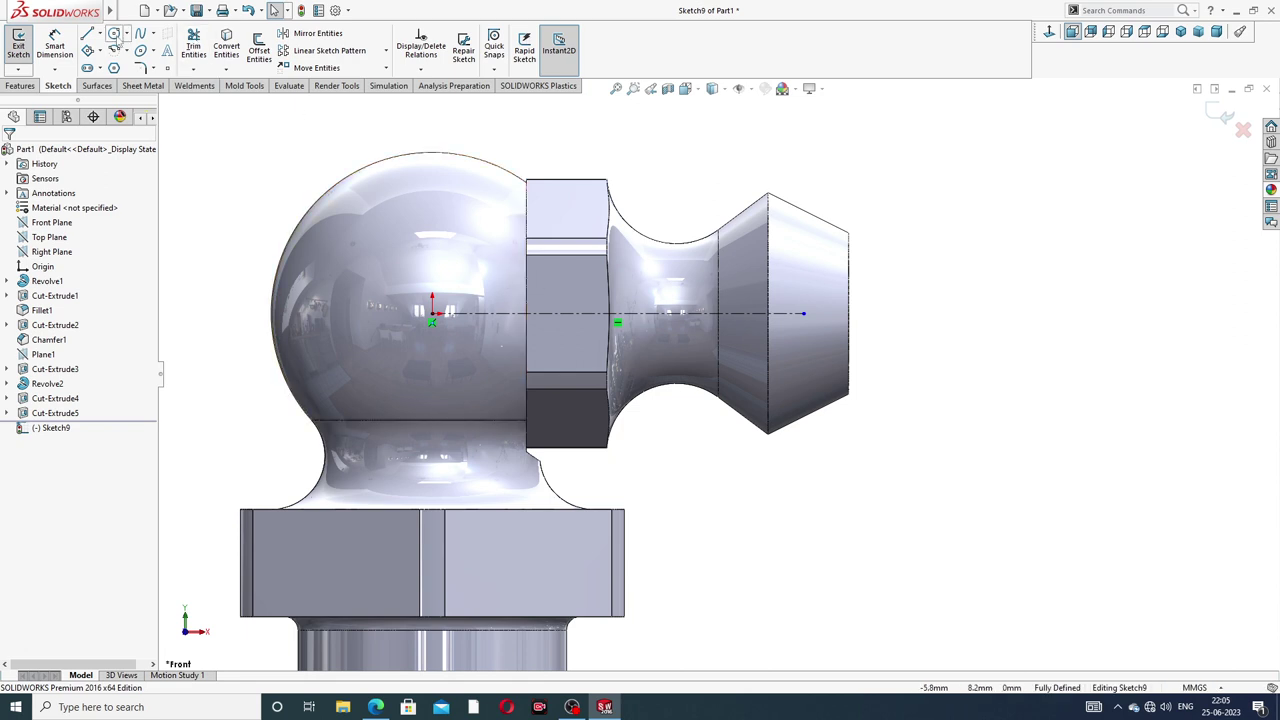
- Draw a circle centred on the centreline near the nozzle tip
click(114, 33)
scroll(848, 320, down, 1)
scroll(845, 320, down, 1)
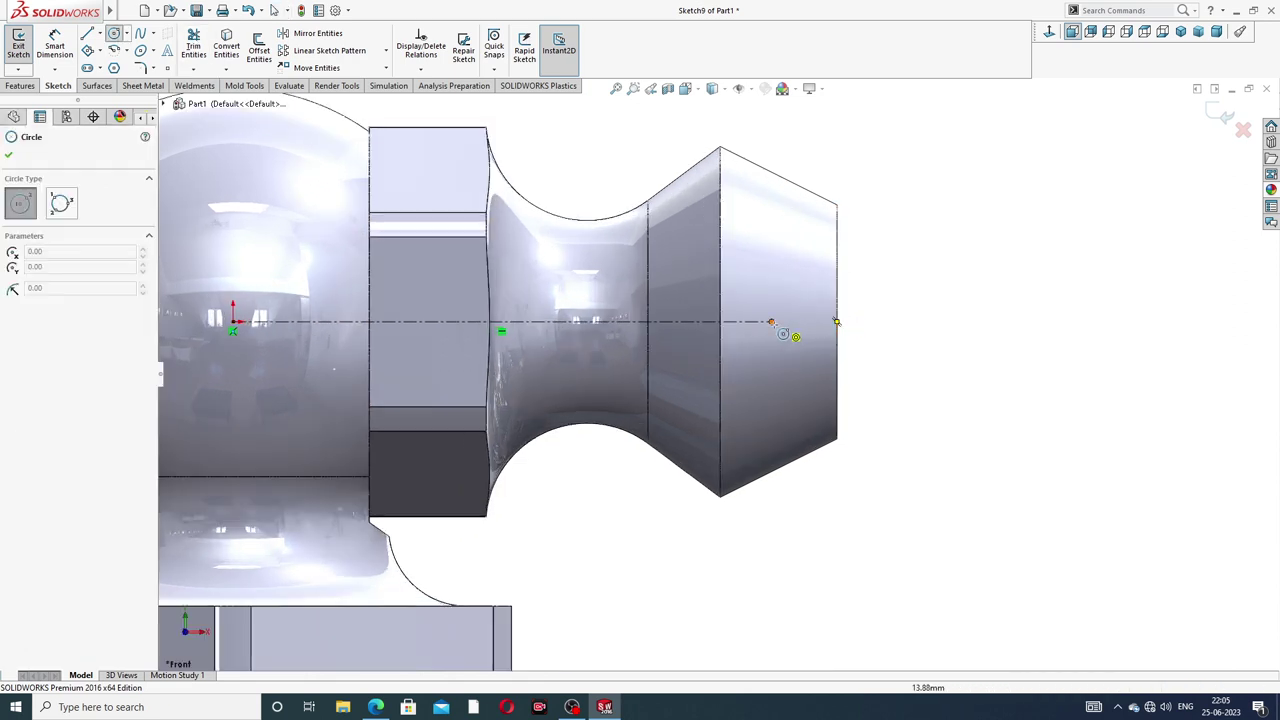
click(770, 321)
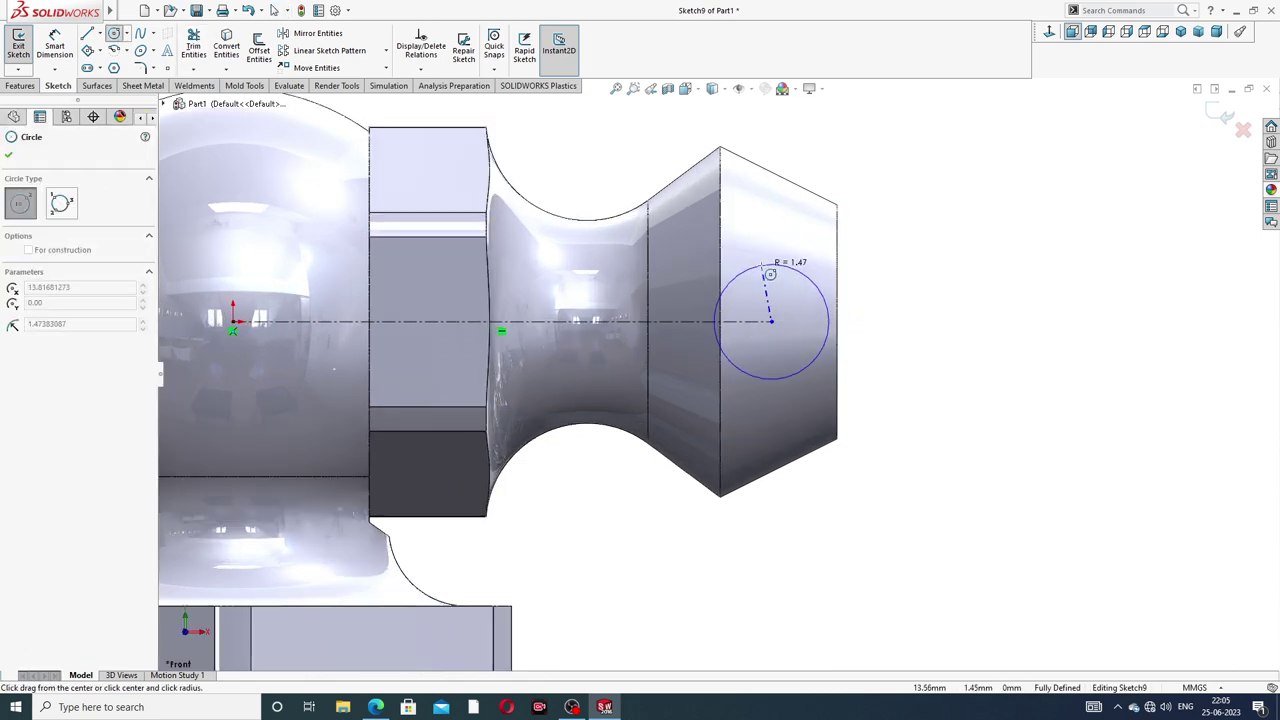
click(750, 278)
right_click(896, 249)
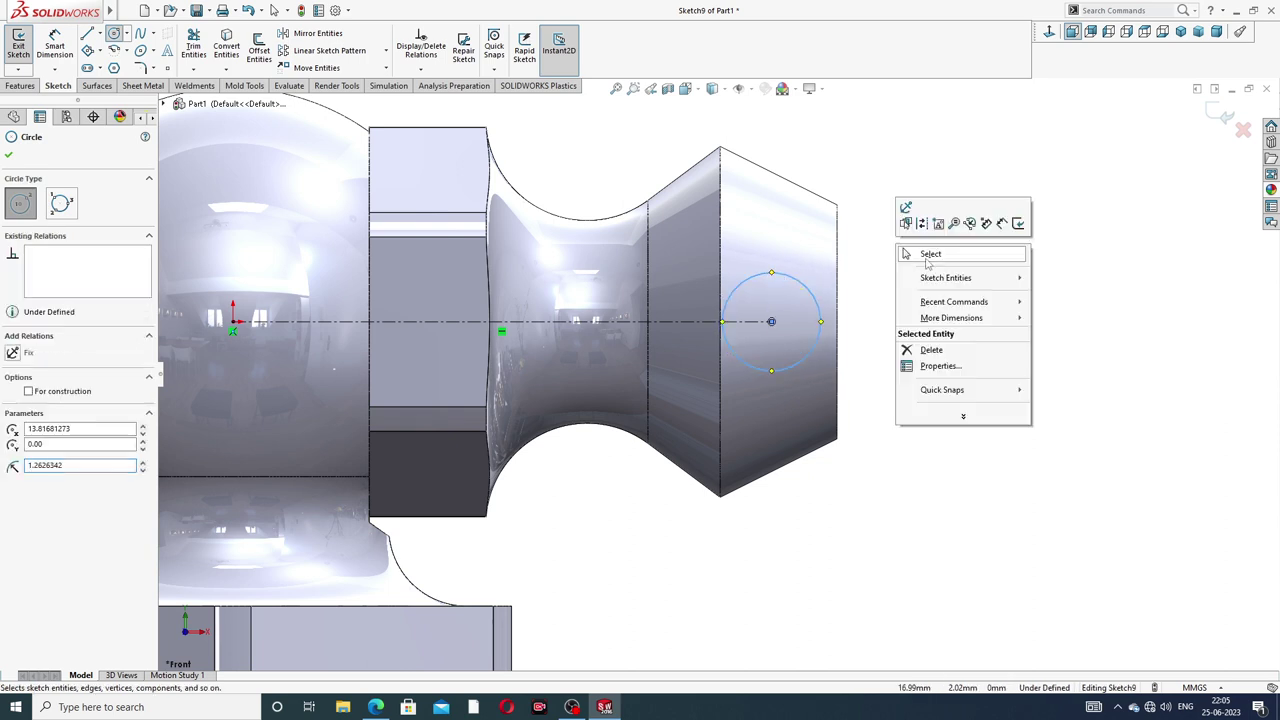
click(930, 255)
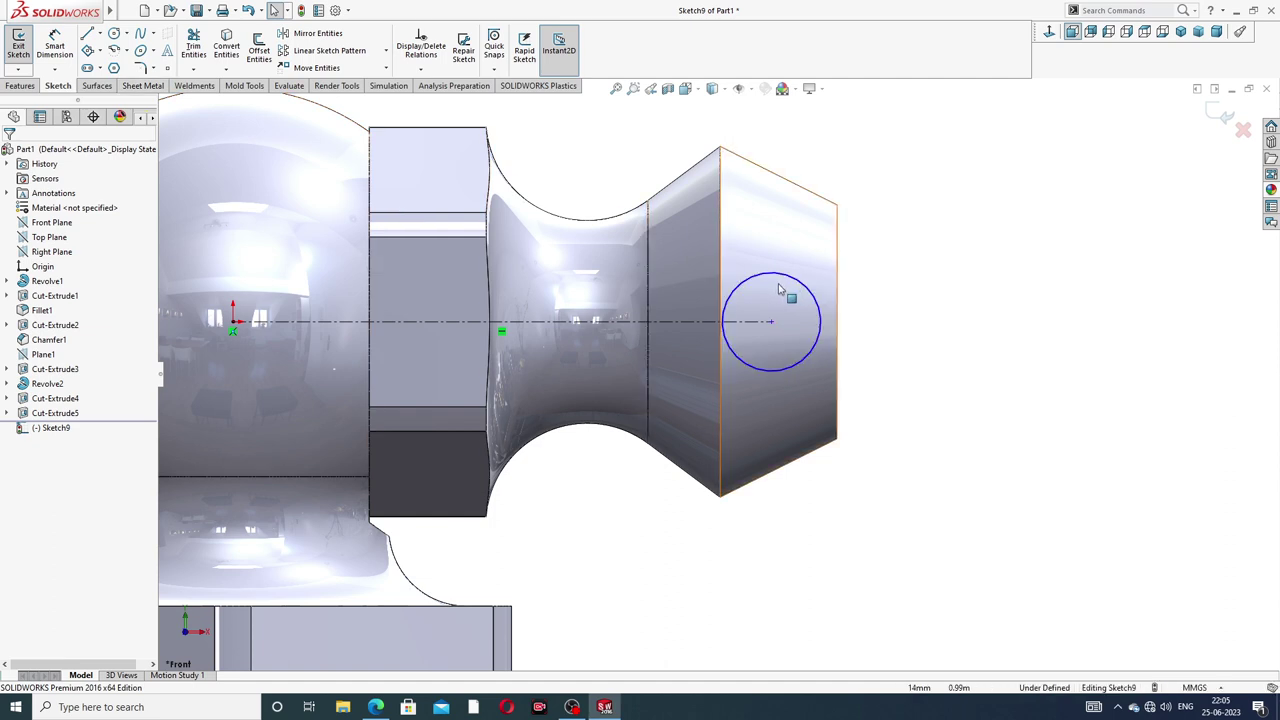
- Draw a vertical line through the circle's centre and trim away its left half
click(89, 33)
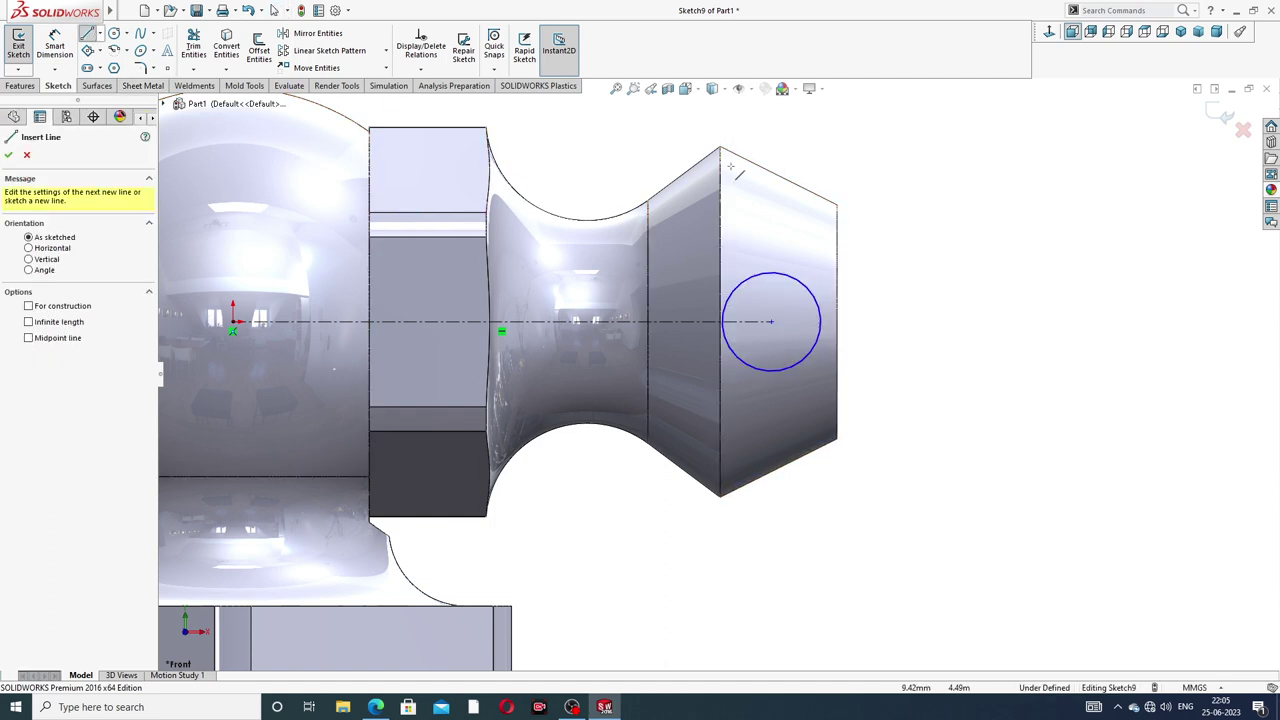
click(771, 370)
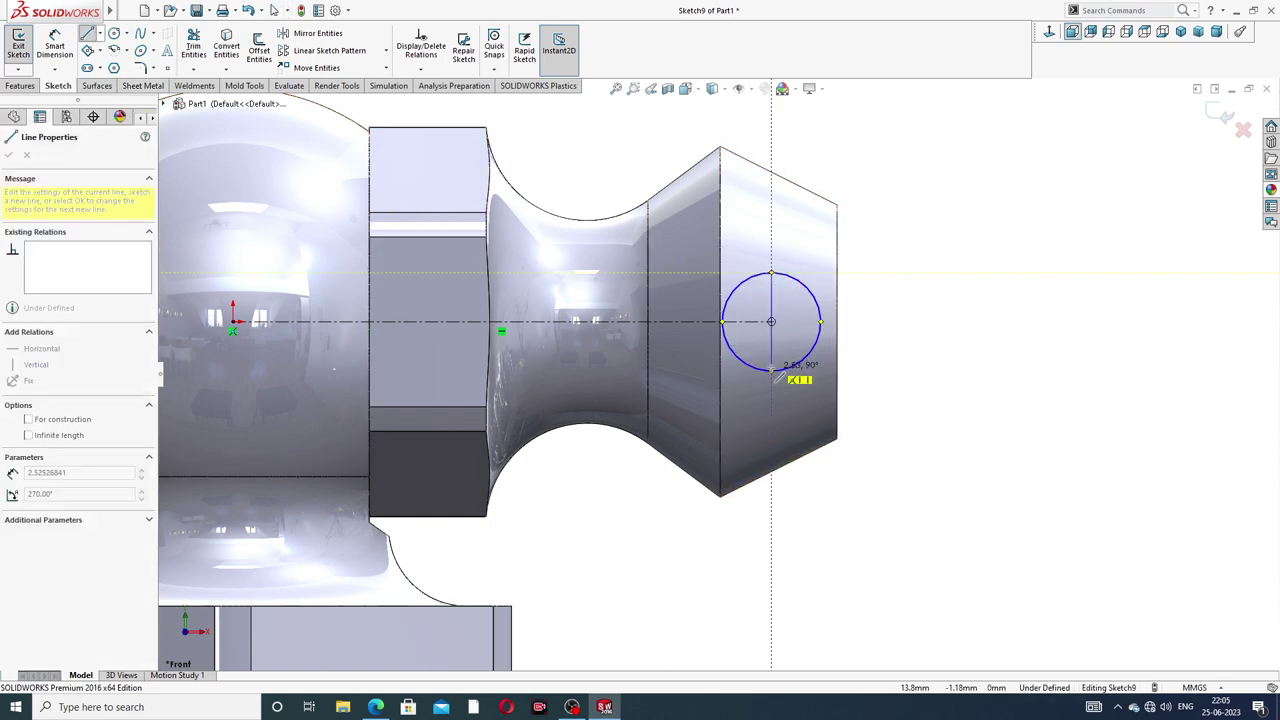
right_click(740, 225)
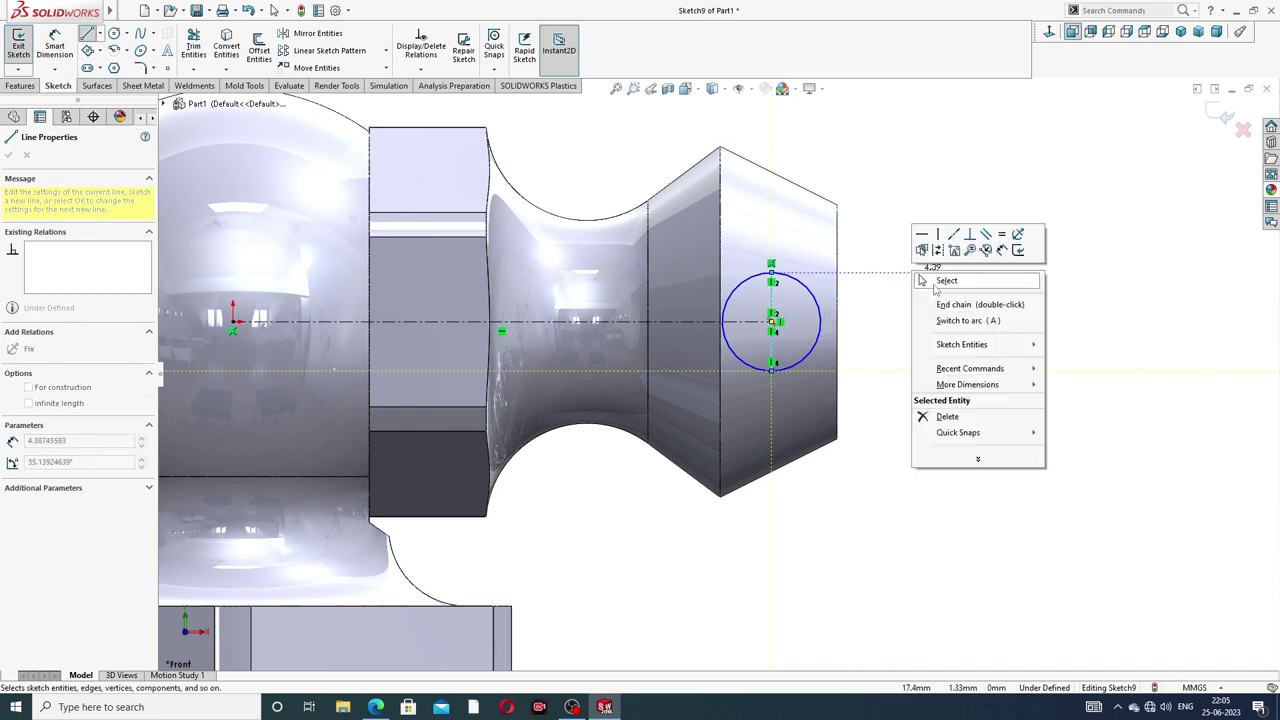
click(770, 243)
click(194, 48)
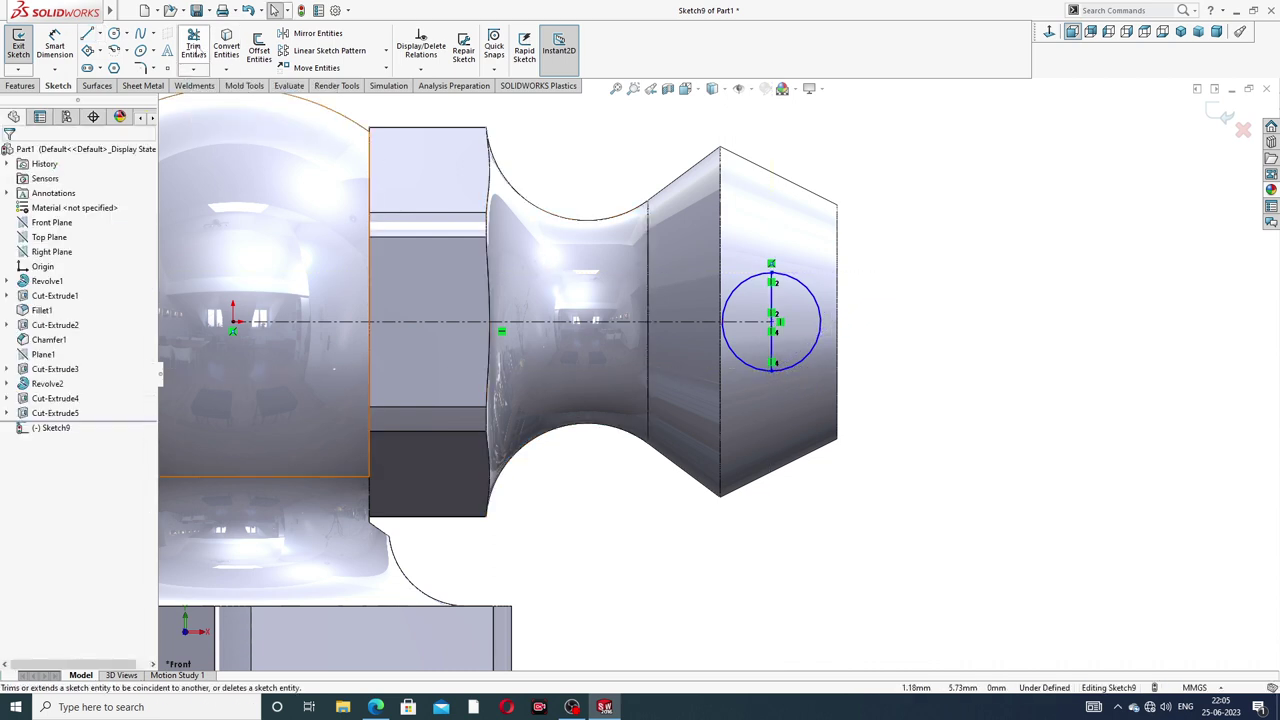
drag(748, 258, 735, 345)
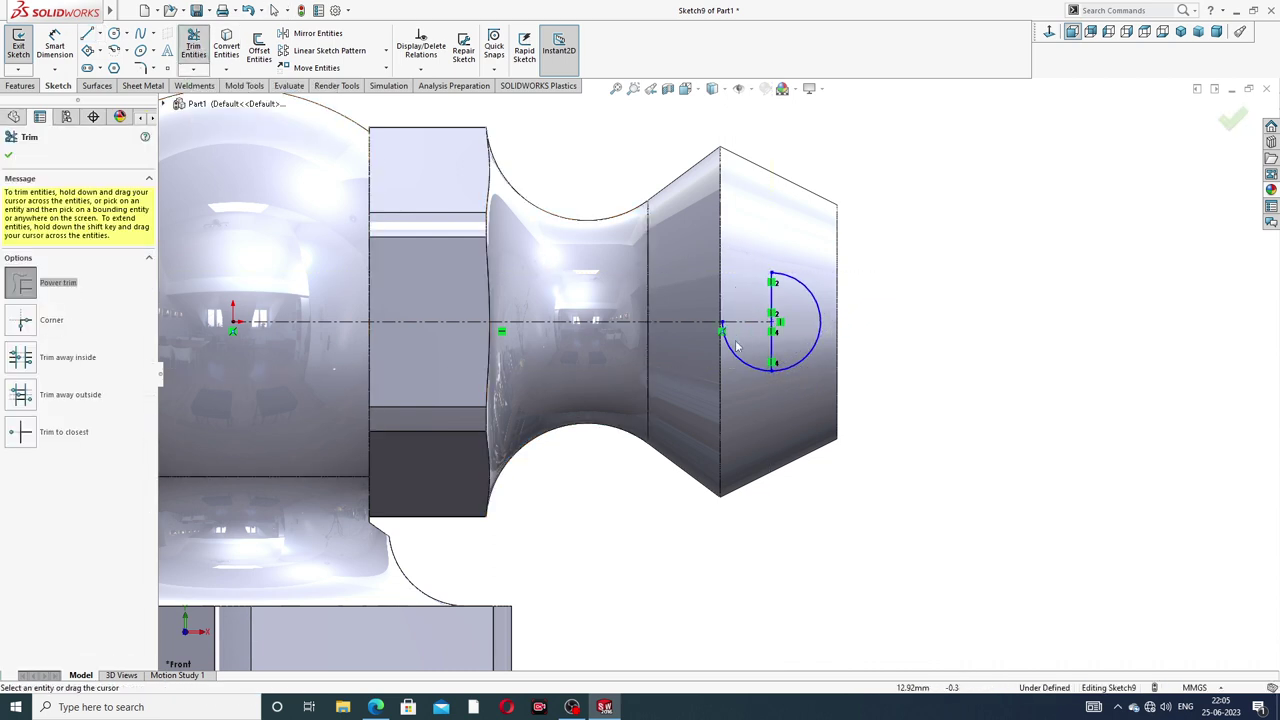
scroll(832, 319, down, 1)
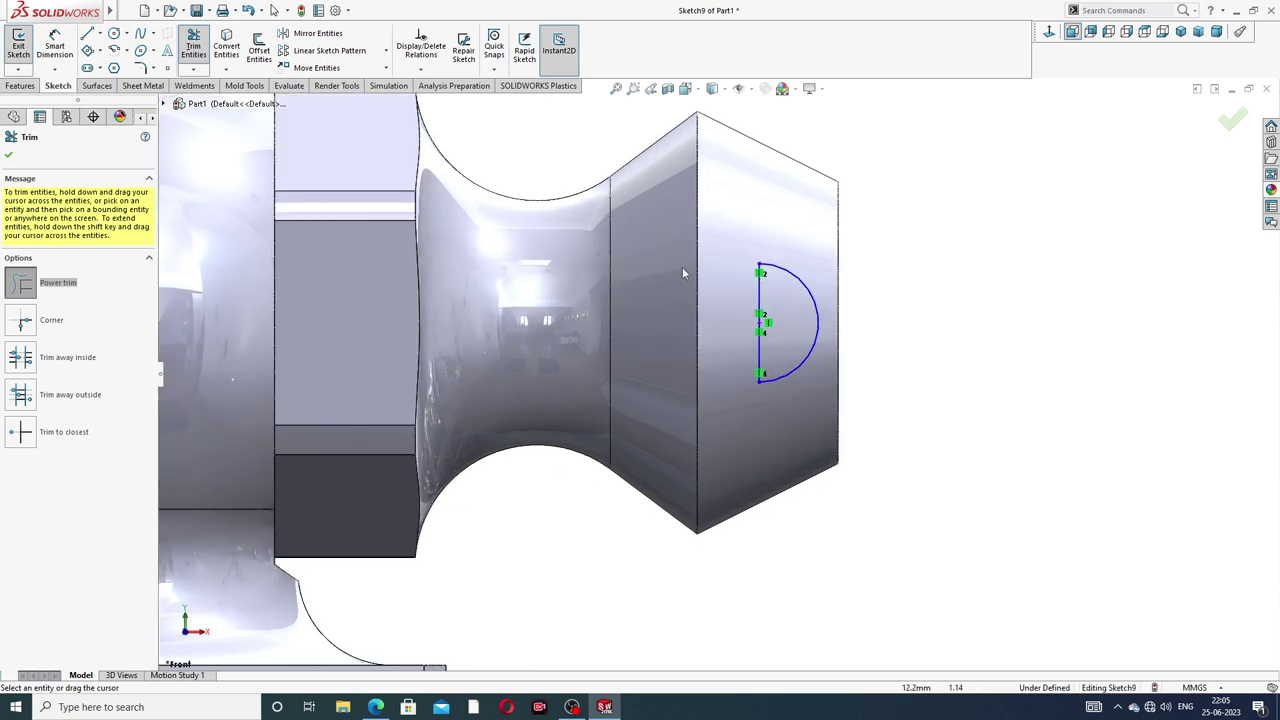
click(8, 154)
scroll(822, 192, up, 2)
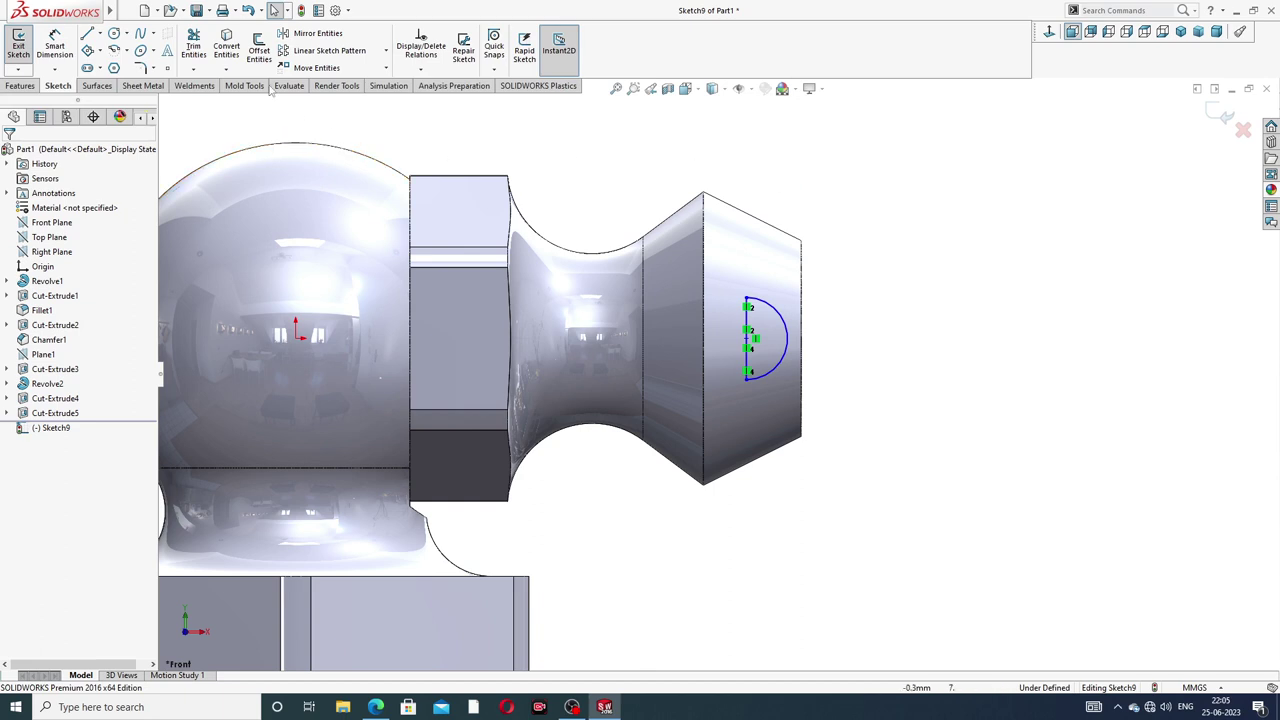
- Revolve Sketch9's semicircle 360° about the vertical Line2 to add Revolve3 at the nozzle tip
click(20, 85)
click(63, 48)
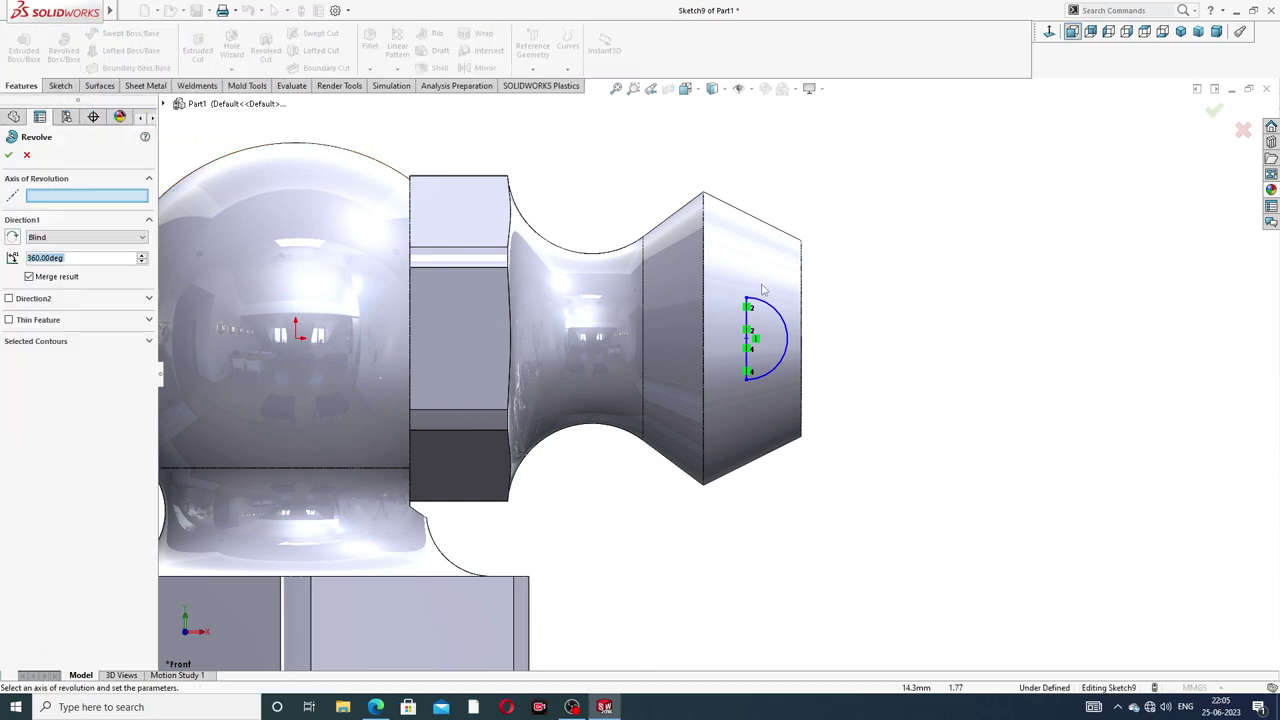
click(748, 325)
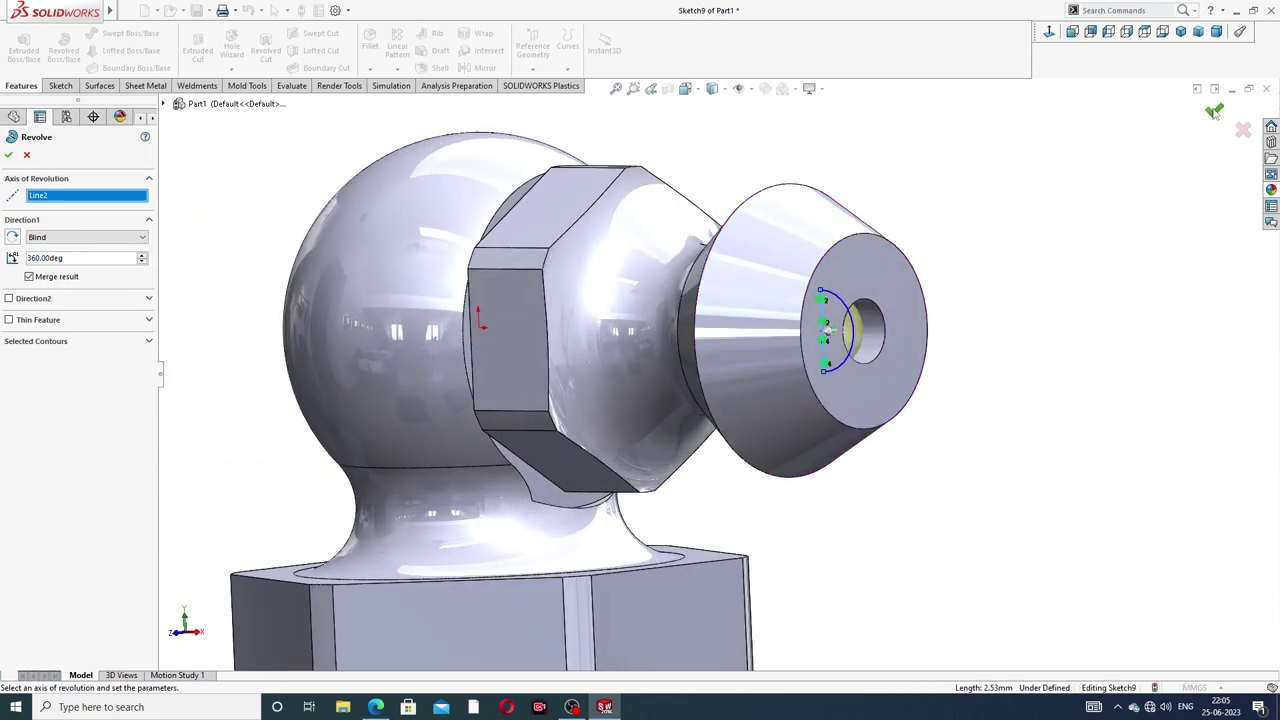
click(1214, 110)
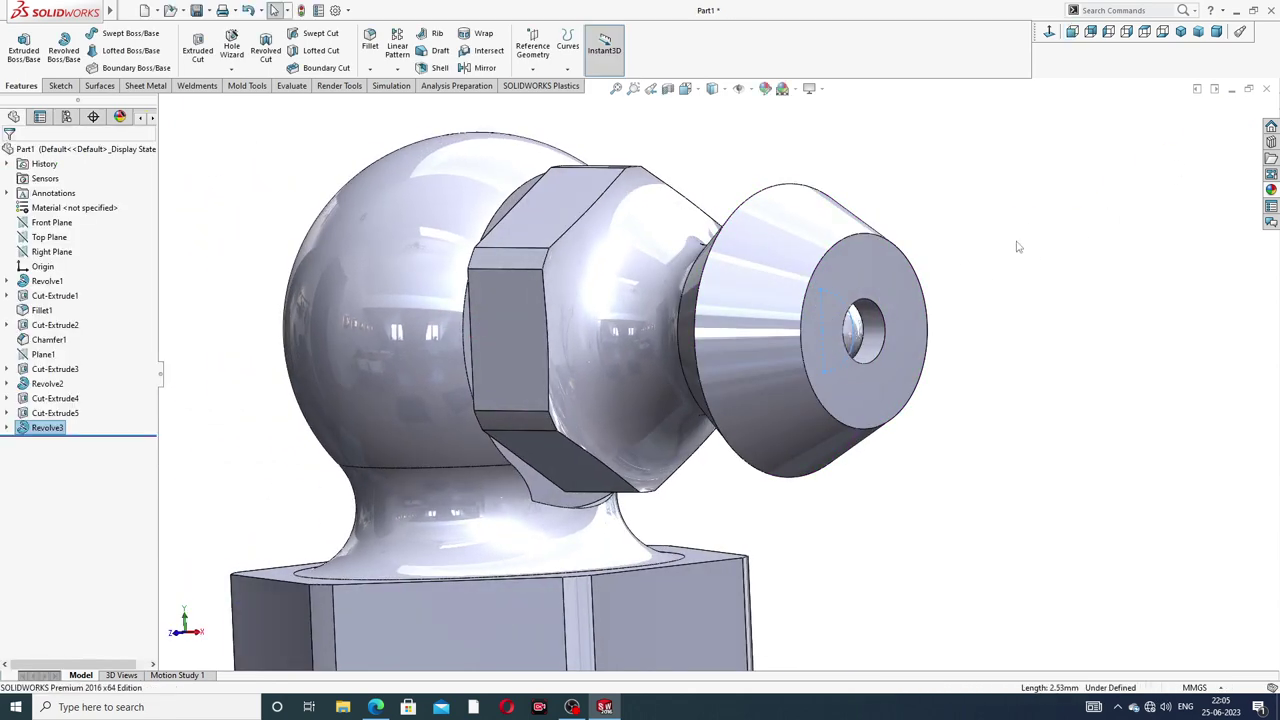
mouse_move(1016, 250)
middle_down()
mouse_move(967, 248)
mouse_move(1014, 263)
middle_up()
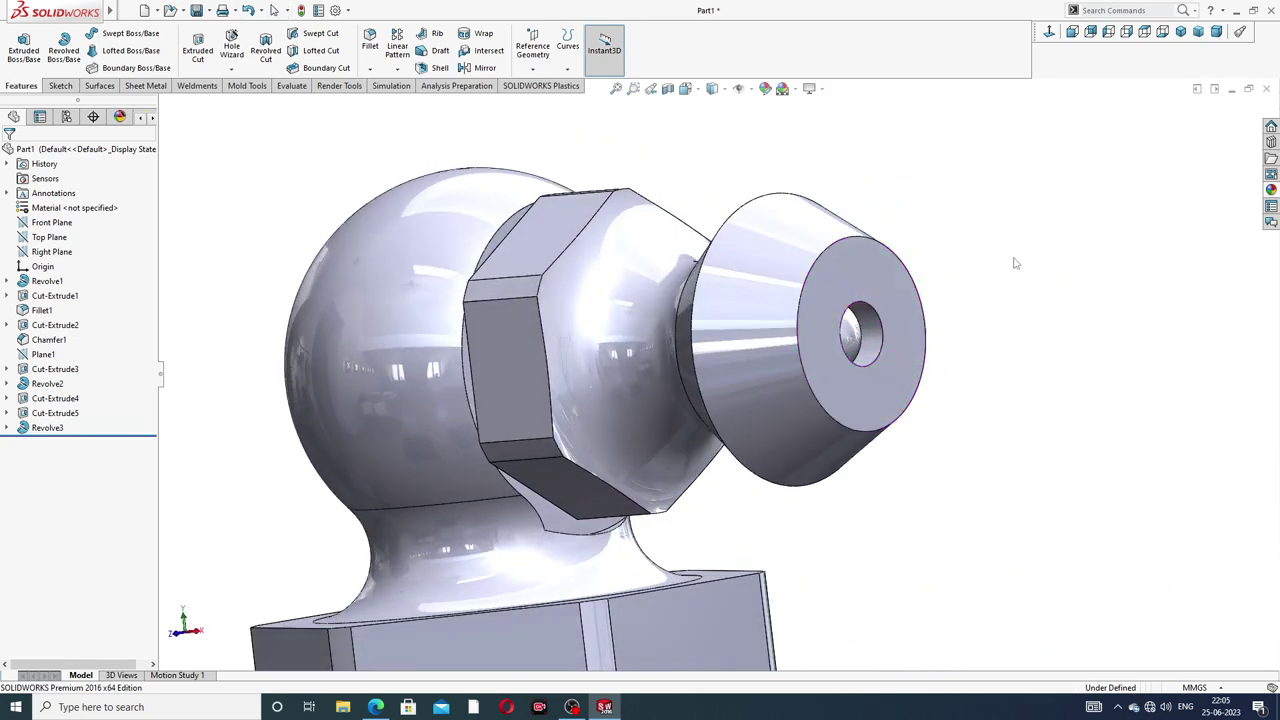
- Apply the chromium plate appearance from Metal > Chrome to the nozzle's bore face
scroll(886, 351, down, 3)
click(828, 335)
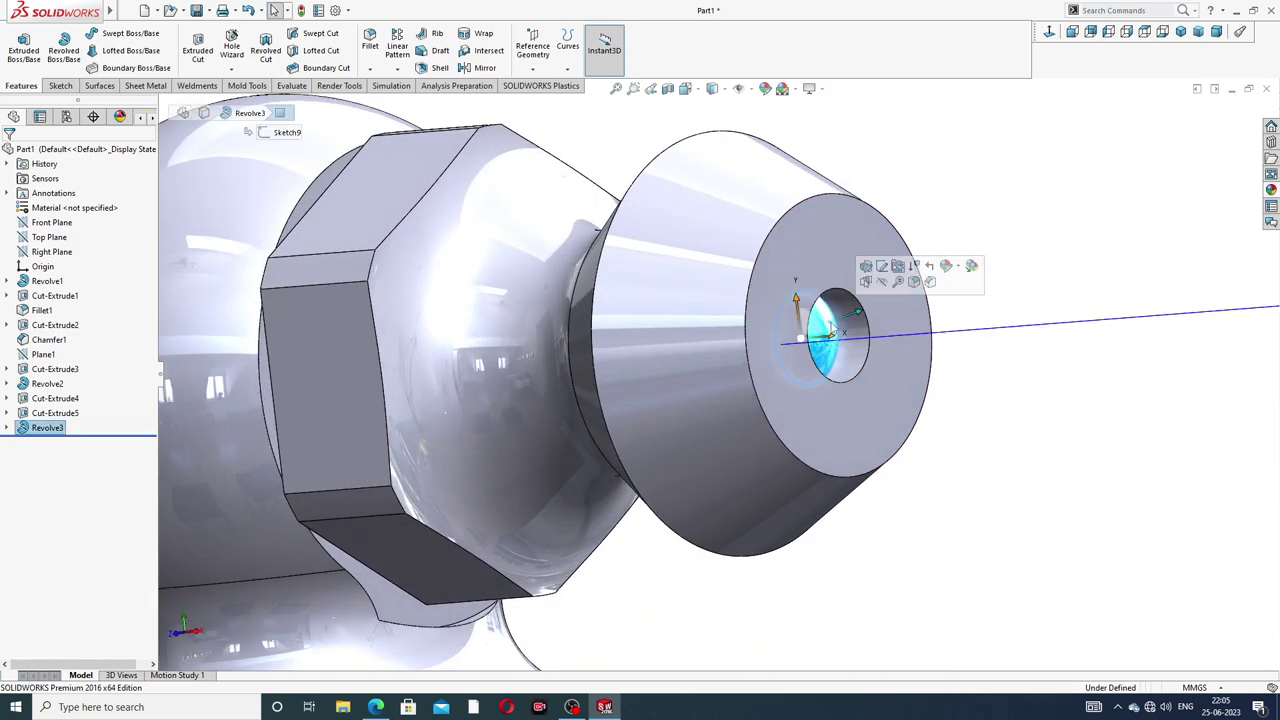
click(1271, 189)
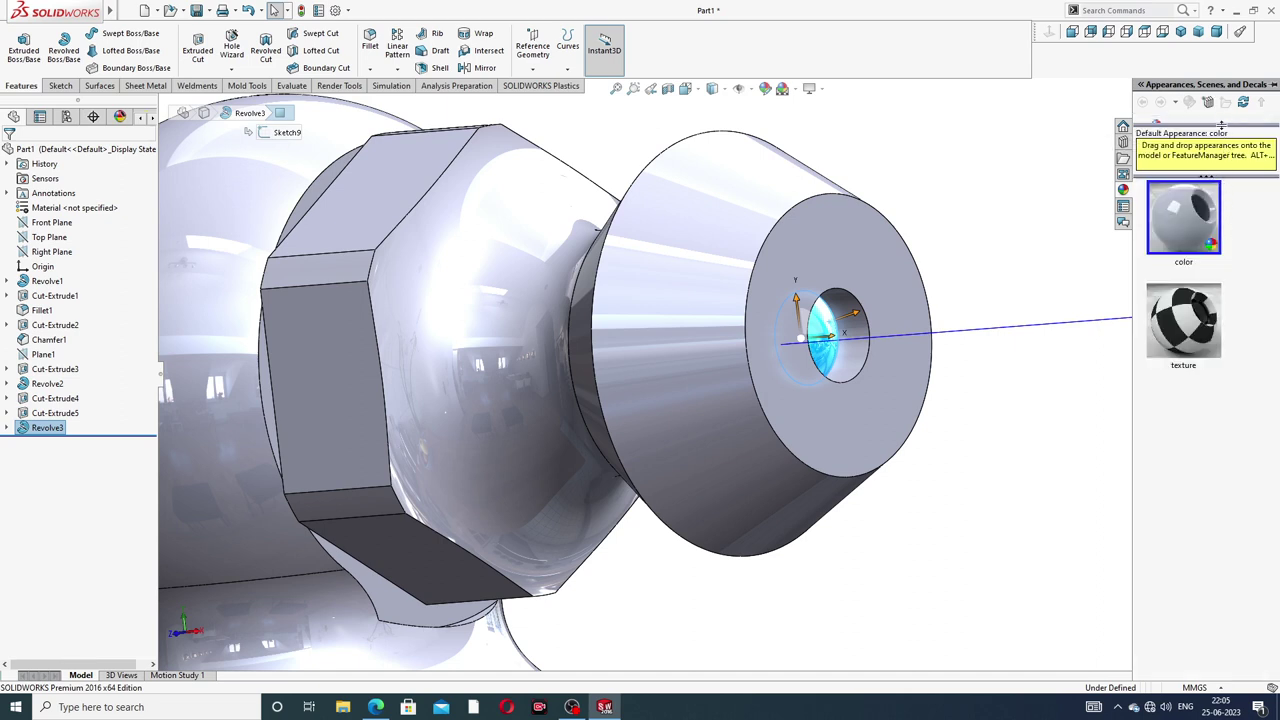
drag(1221, 124, 1227, 433)
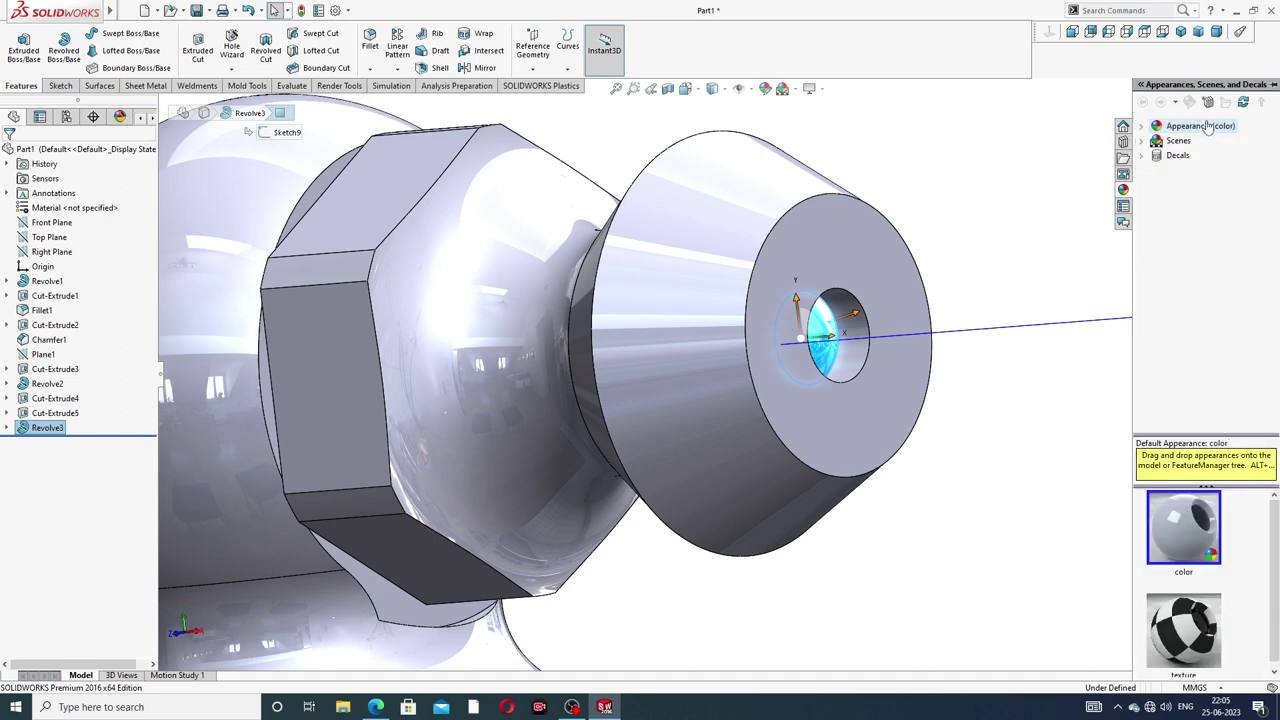
double_click(1207, 130)
double_click(1192, 155)
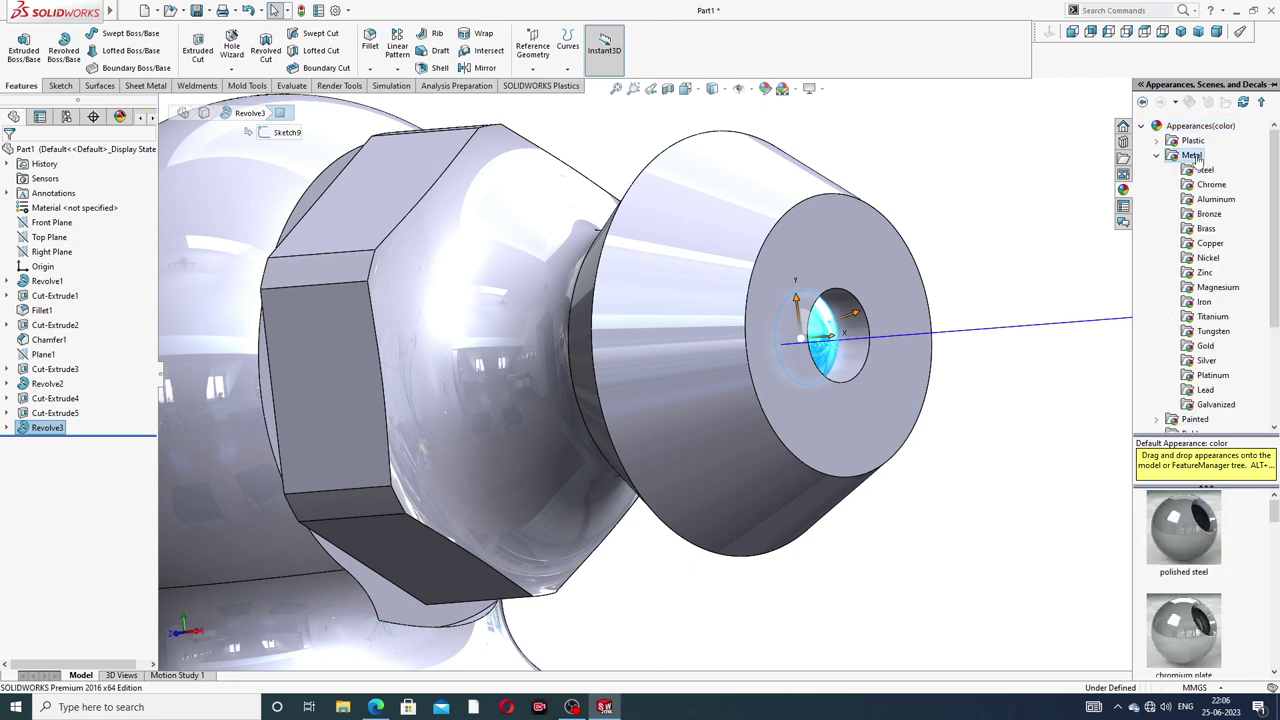
click(1214, 187)
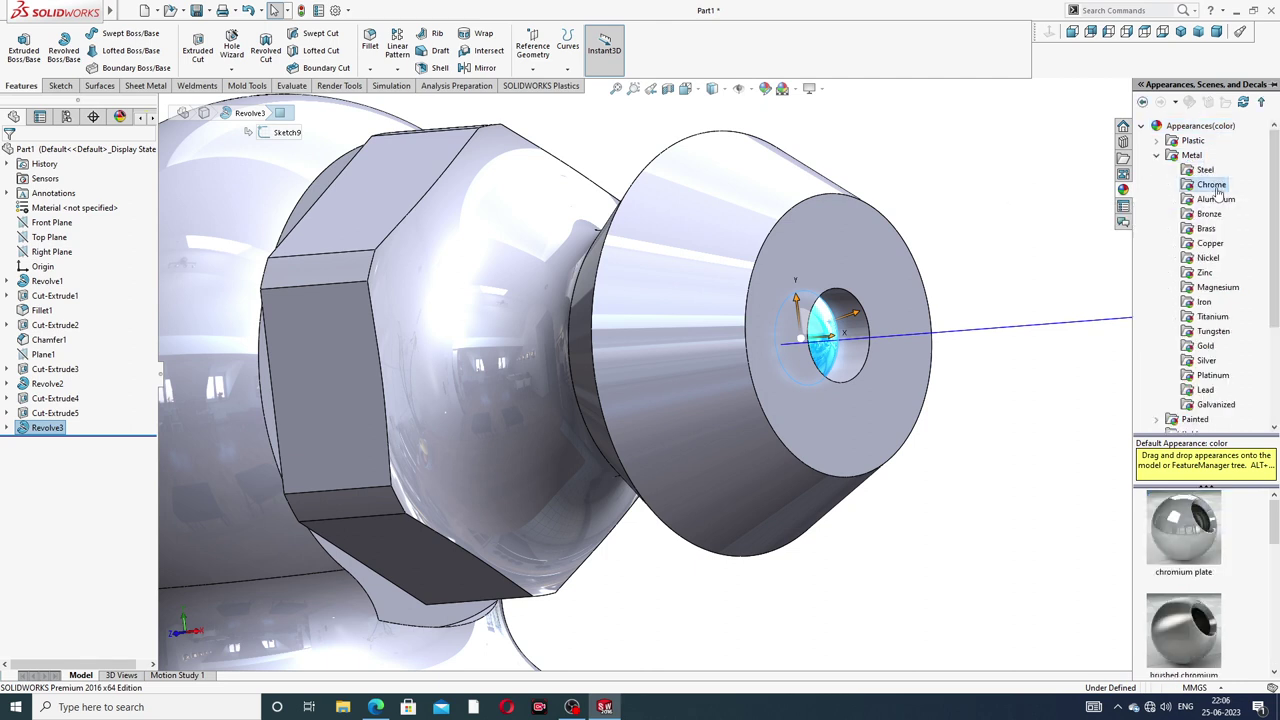
click(1179, 535)
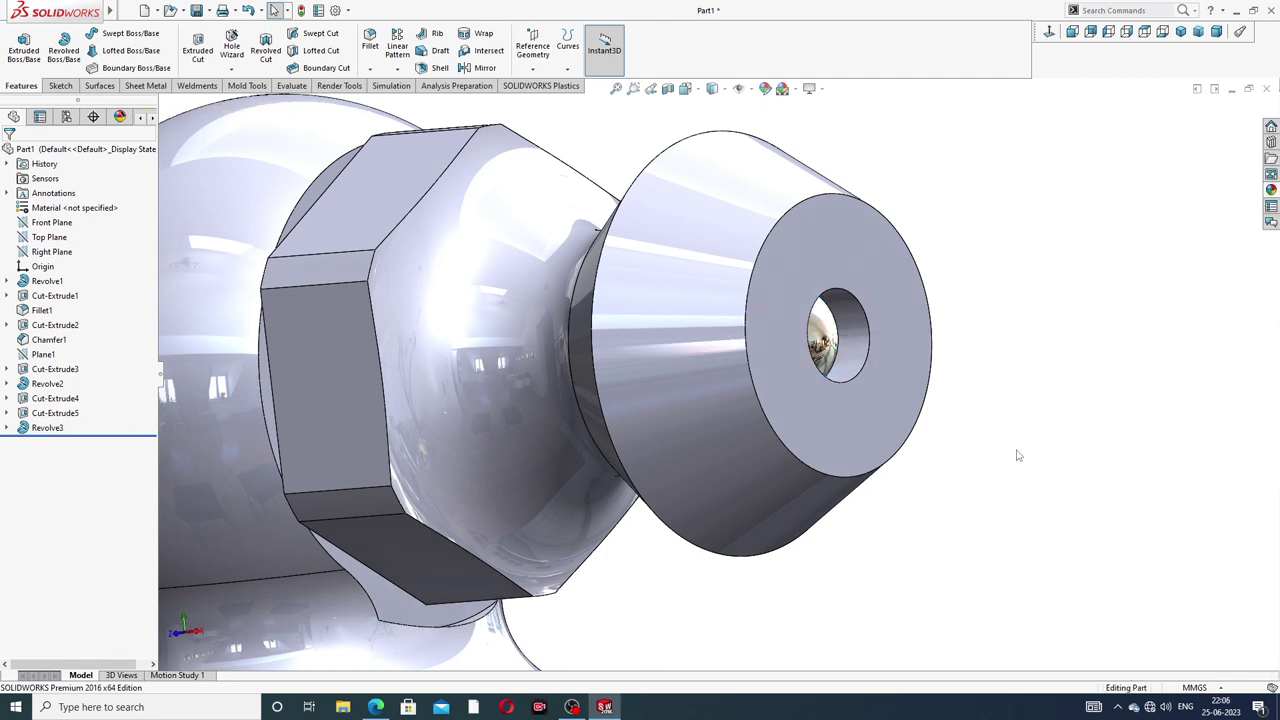
- Give the whole part the polished brass appearance from Metal > Brass
scroll(936, 408, up, 3)
scroll(672, 391, up, 2)
middle_drag(672, 391, 721, 440)
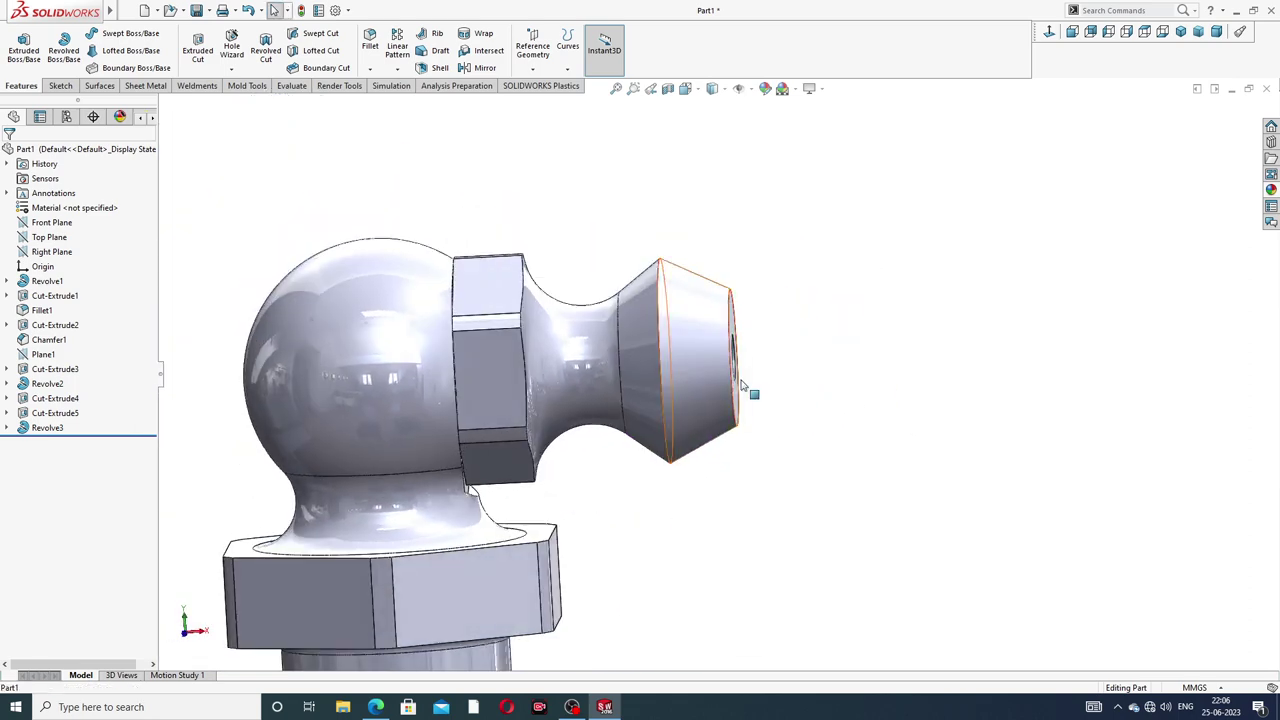
click(1271, 190)
click(1207, 229)
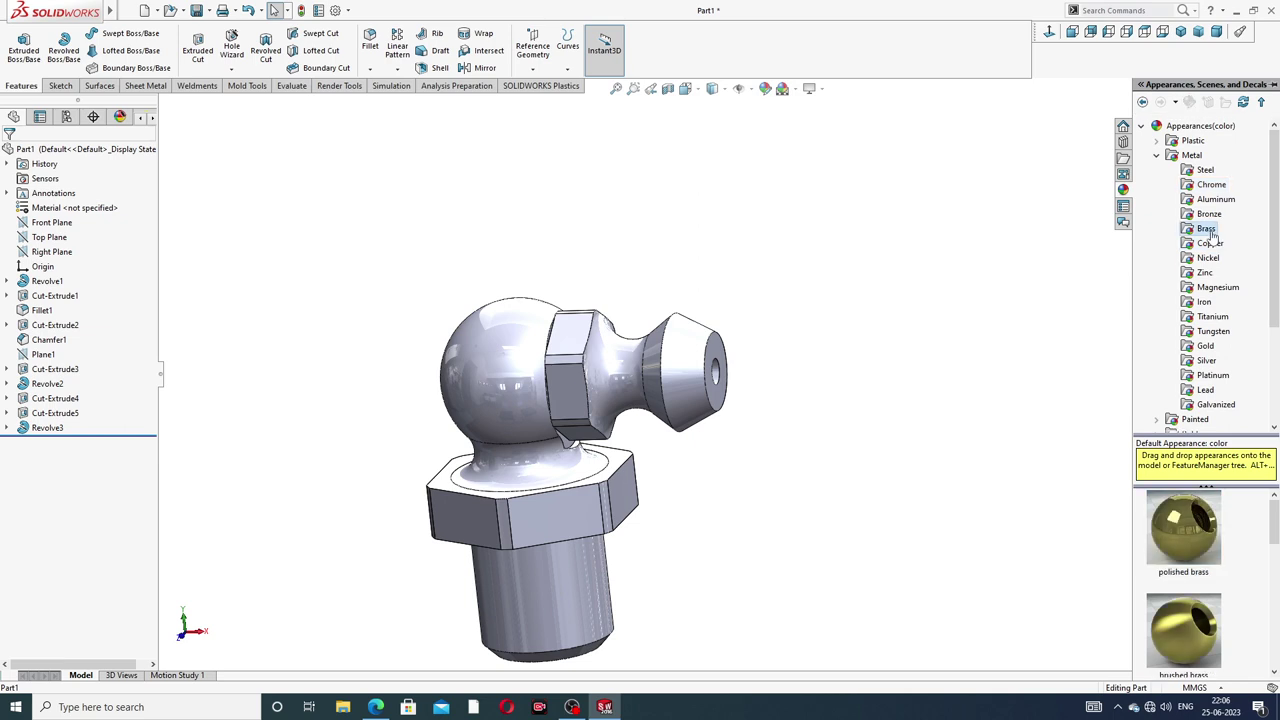
double_click(1210, 535)
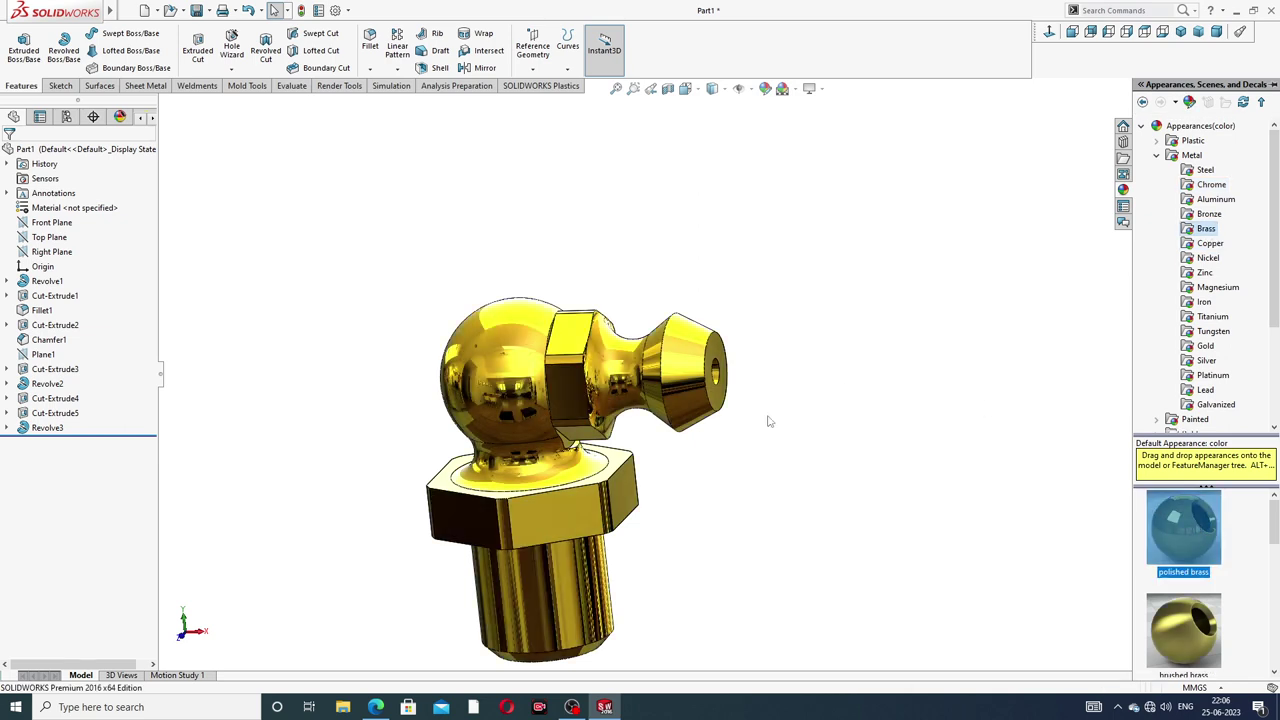
click(777, 450)
scroll(781, 452, up, 2)
mouse_move(781, 452)
middle_down()
mouse_move(722, 418)
mouse_move(737, 428)
mouse_move(707, 375)
mouse_move(791, 408)
mouse_move(775, 400)
middle_up()
scroll(775, 400, up, 2)
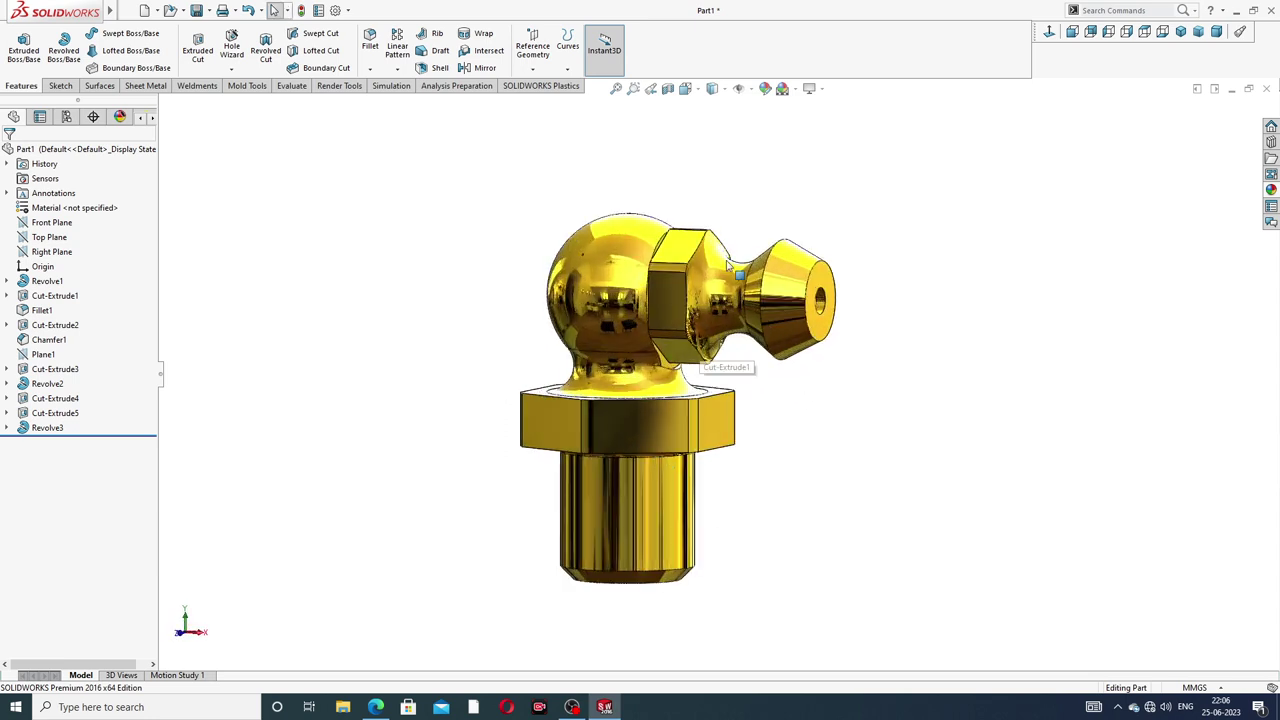
- Section the part through the Front Plane and inspect the bore and side pin hole
click(686, 88)
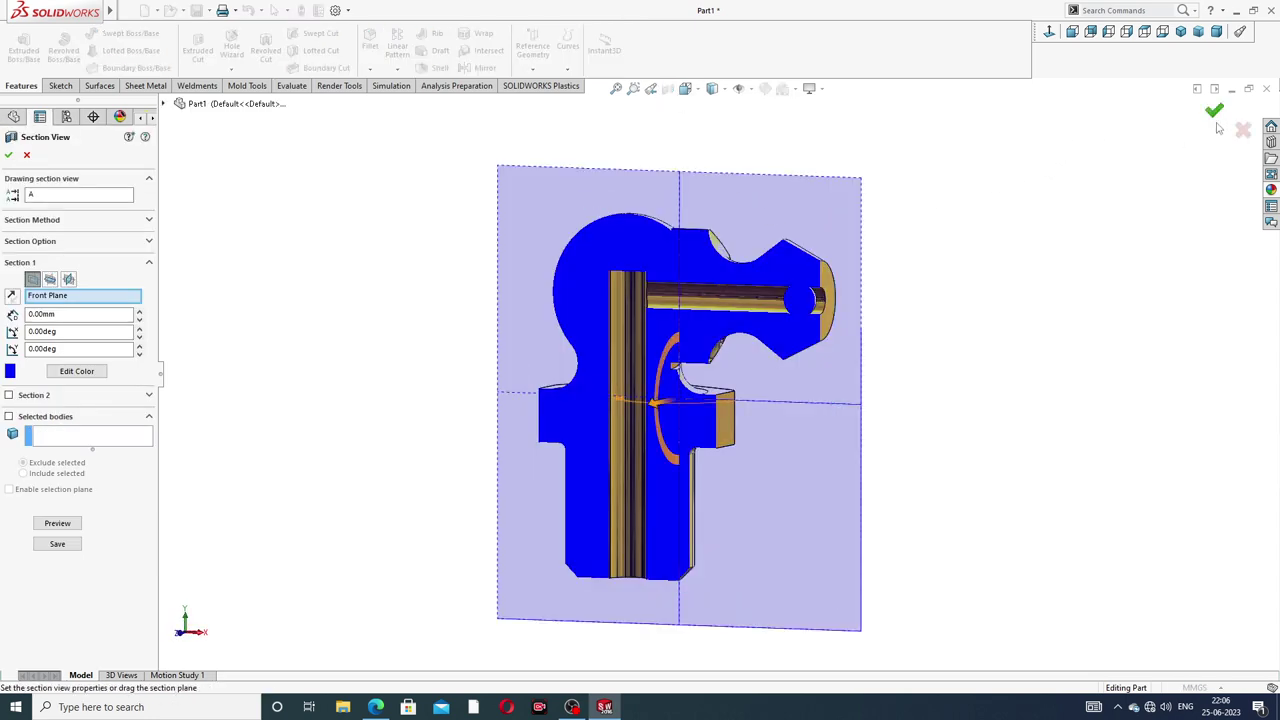
click(1214, 112)
mouse_move(949, 300)
middle_down()
mouse_move(860, 314)
mouse_move(1014, 254)
mouse_move(1037, 297)
mouse_move(914, 300)
mouse_move(778, 341)
middle_up()
scroll(770, 340, down, 2)
scroll(769, 290, down, 2)
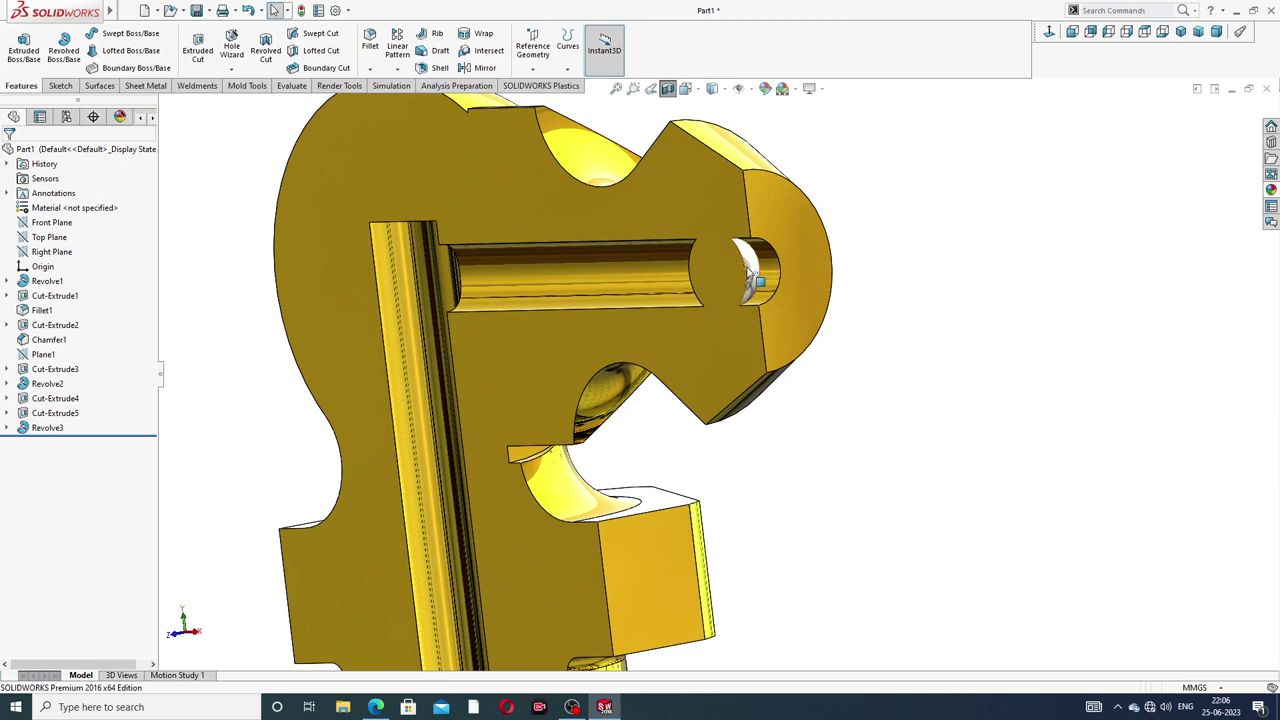
middle_drag(748, 278, 758, 270)
scroll(758, 274, up, 2)
scroll(760, 277, up, 2)
scroll(760, 350, up, 2)
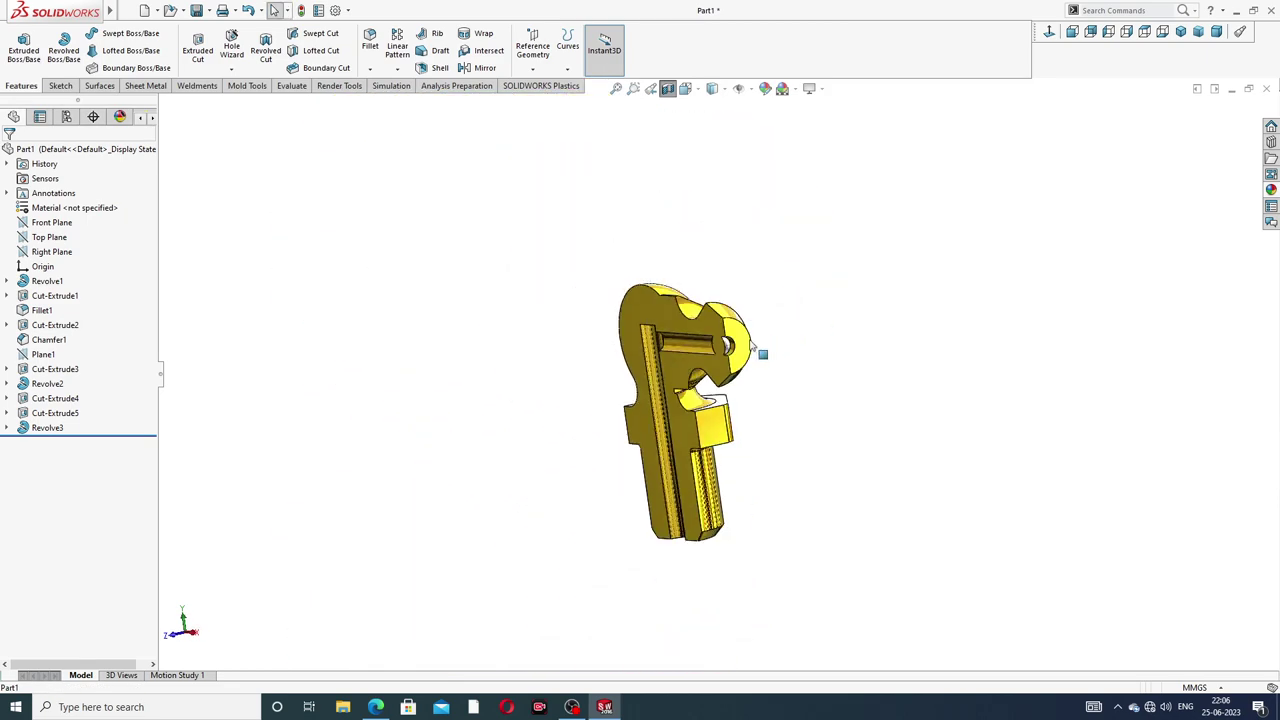
mouse_move(746, 364)
middle_down()
mouse_move(897, 271)
mouse_move(768, 388)
mouse_move(724, 396)
middle_up()
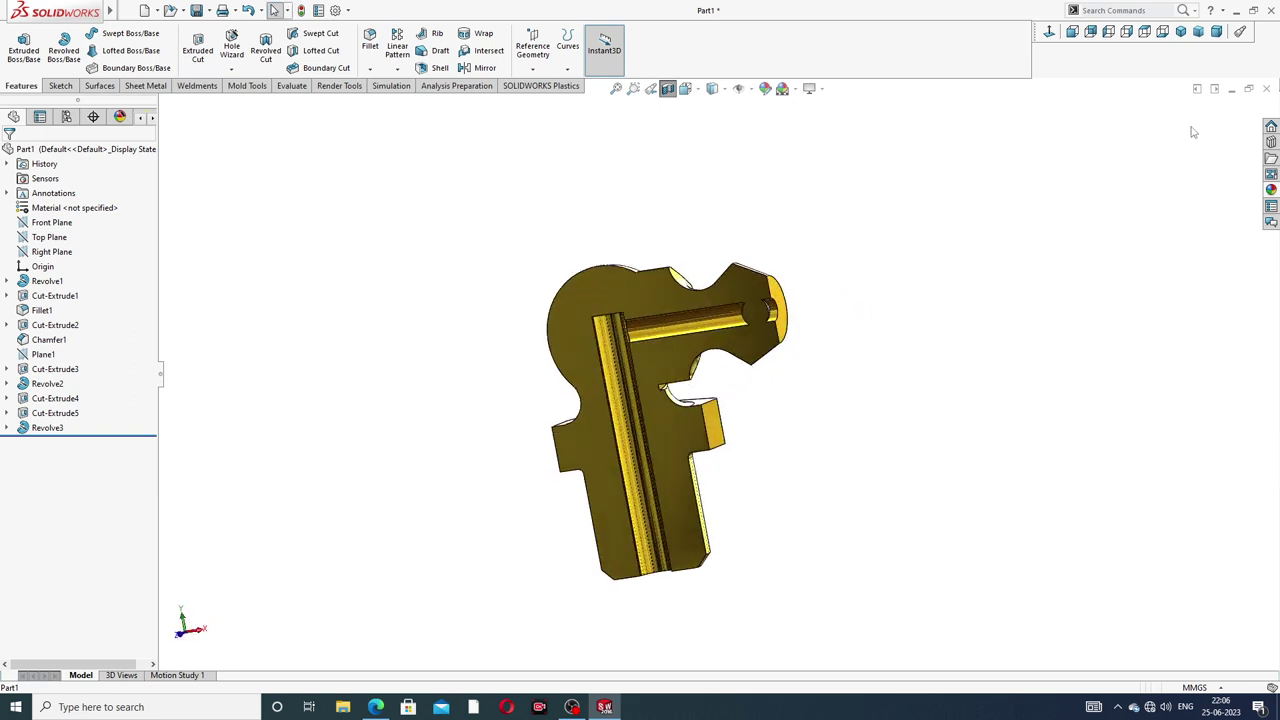
- Switch to Front view, turn the section cut off, then bring up the drawing PDF
click(1072, 31)
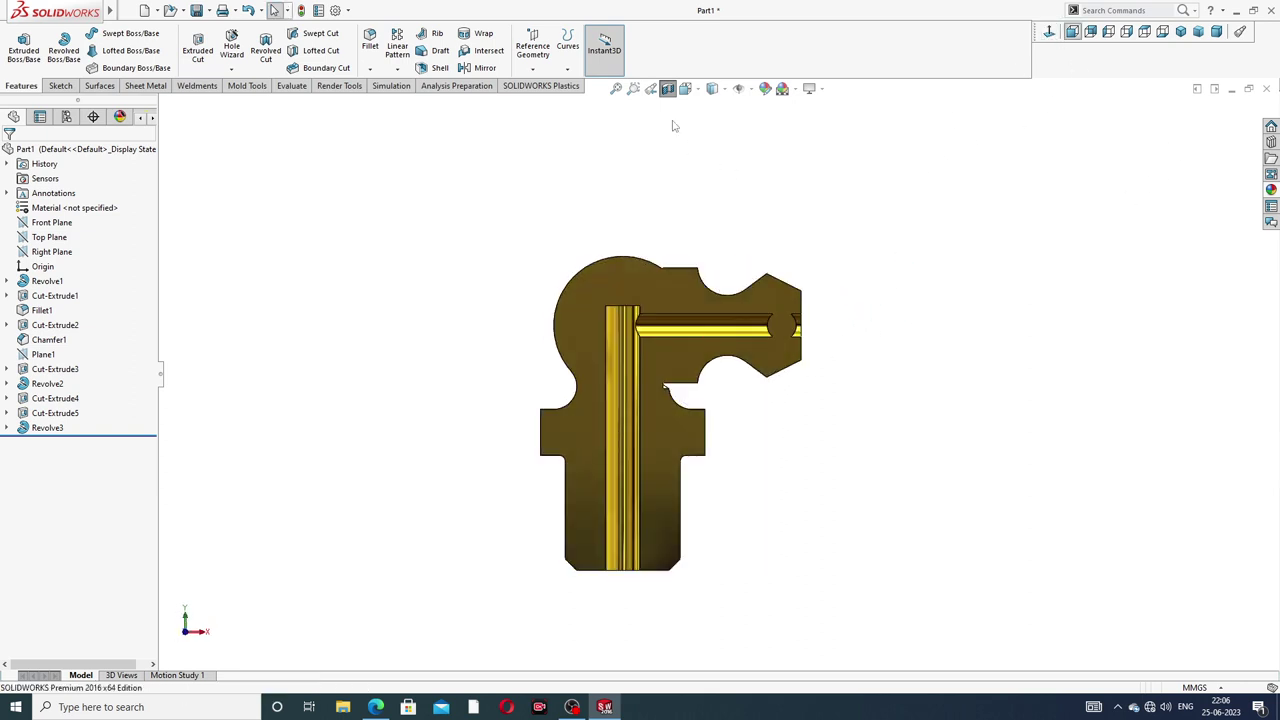
click(668, 88)
mouse_move(799, 310)
middle_down()
mouse_move(720, 449)
mouse_move(752, 449)
middle_up()
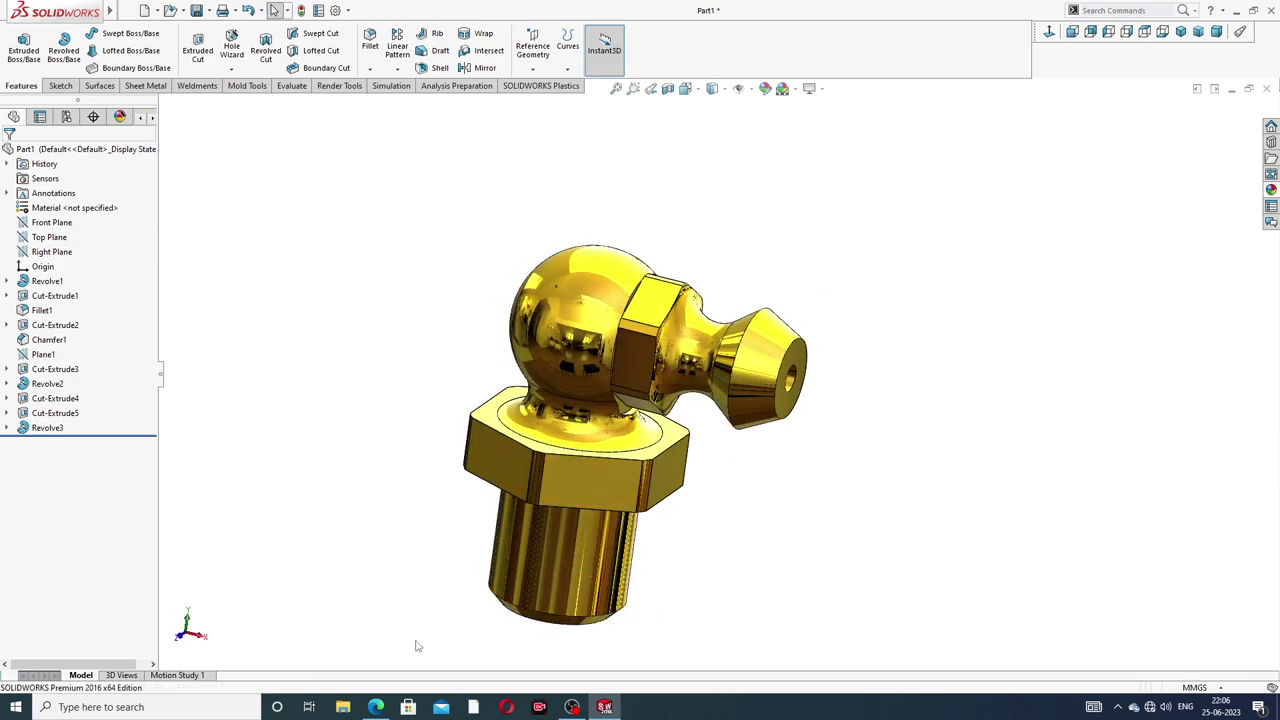
click(375, 707)
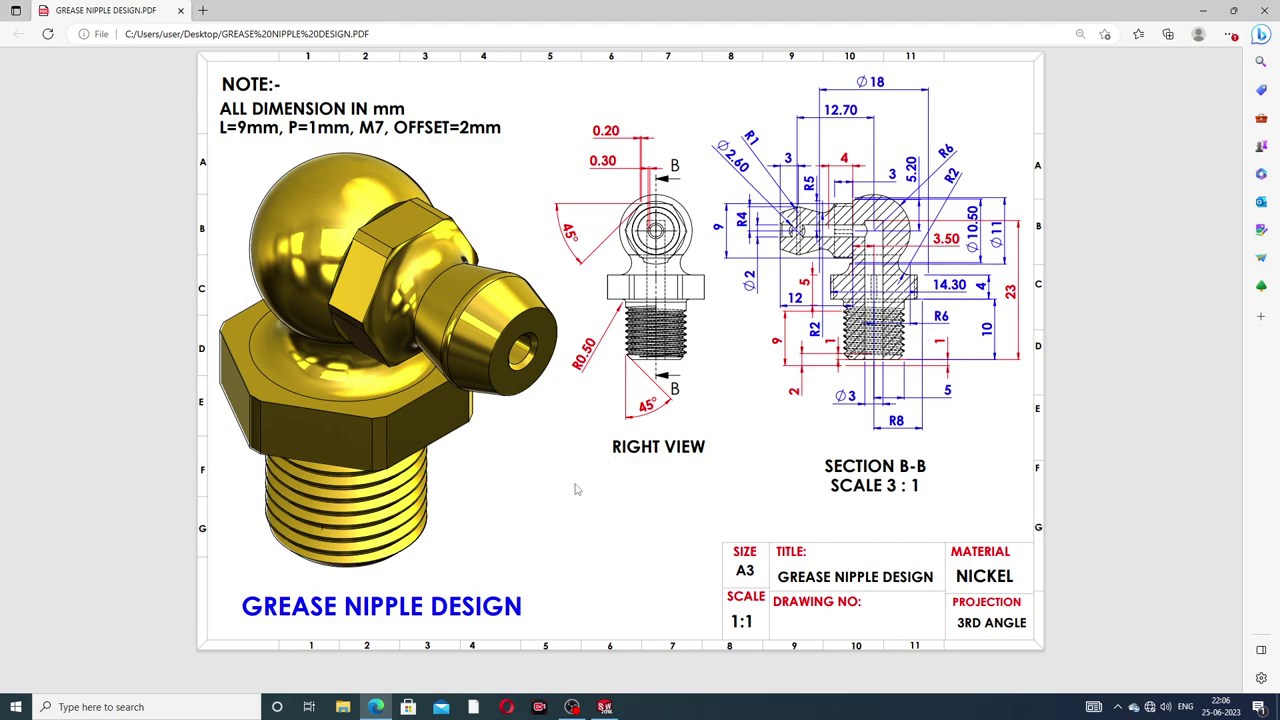
- Set aside the grease nipple drawing PDF and open the Hole Wizard dropdown in SOLIDWORKS
click(376, 707)
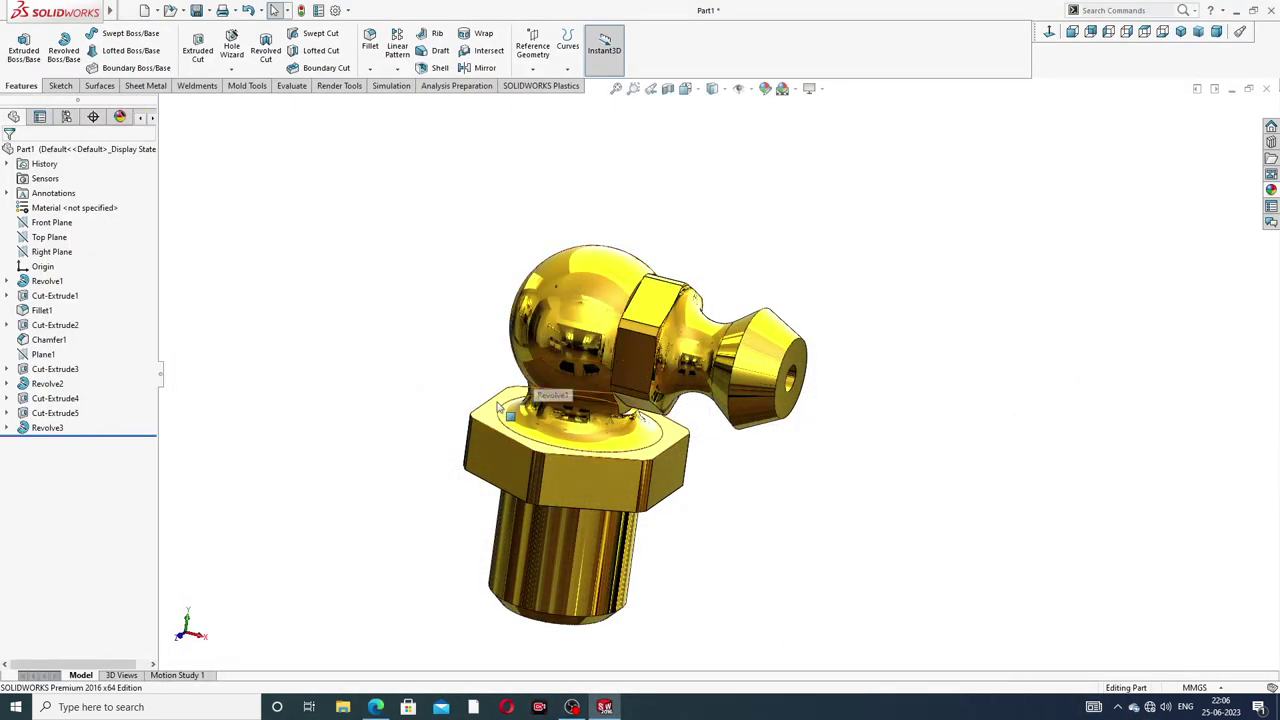
click(376, 707)
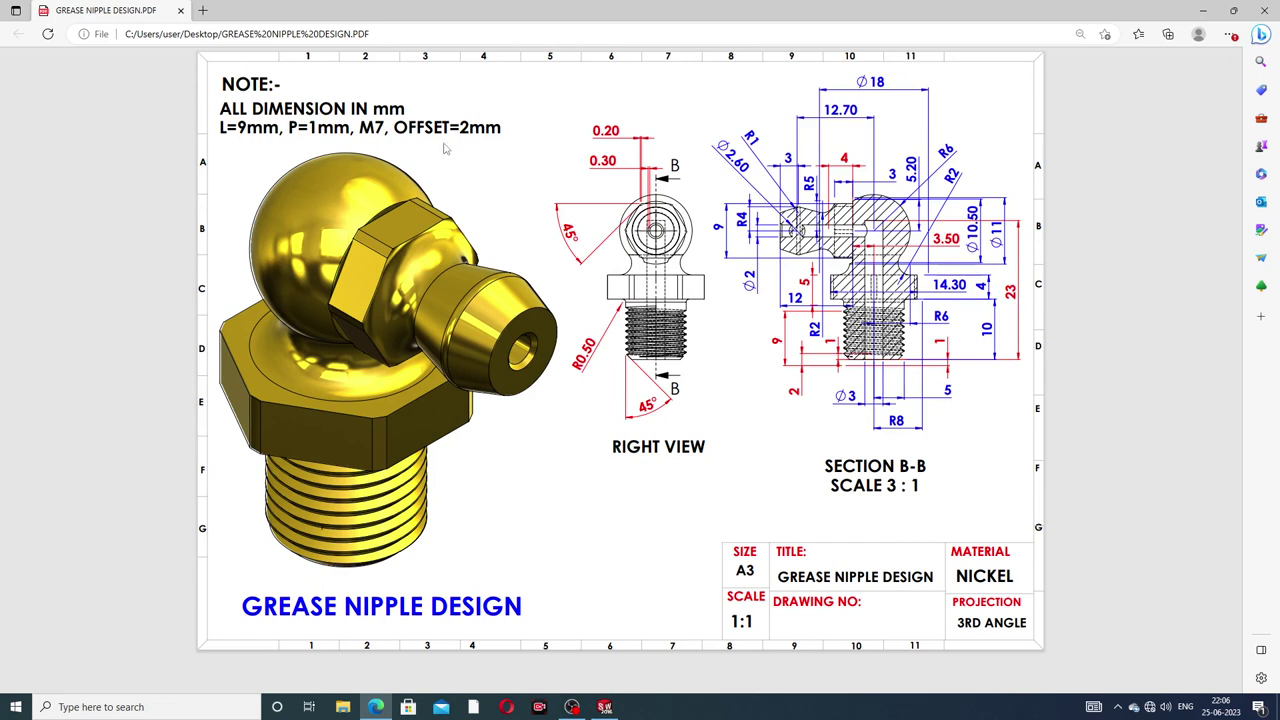
click(376, 707)
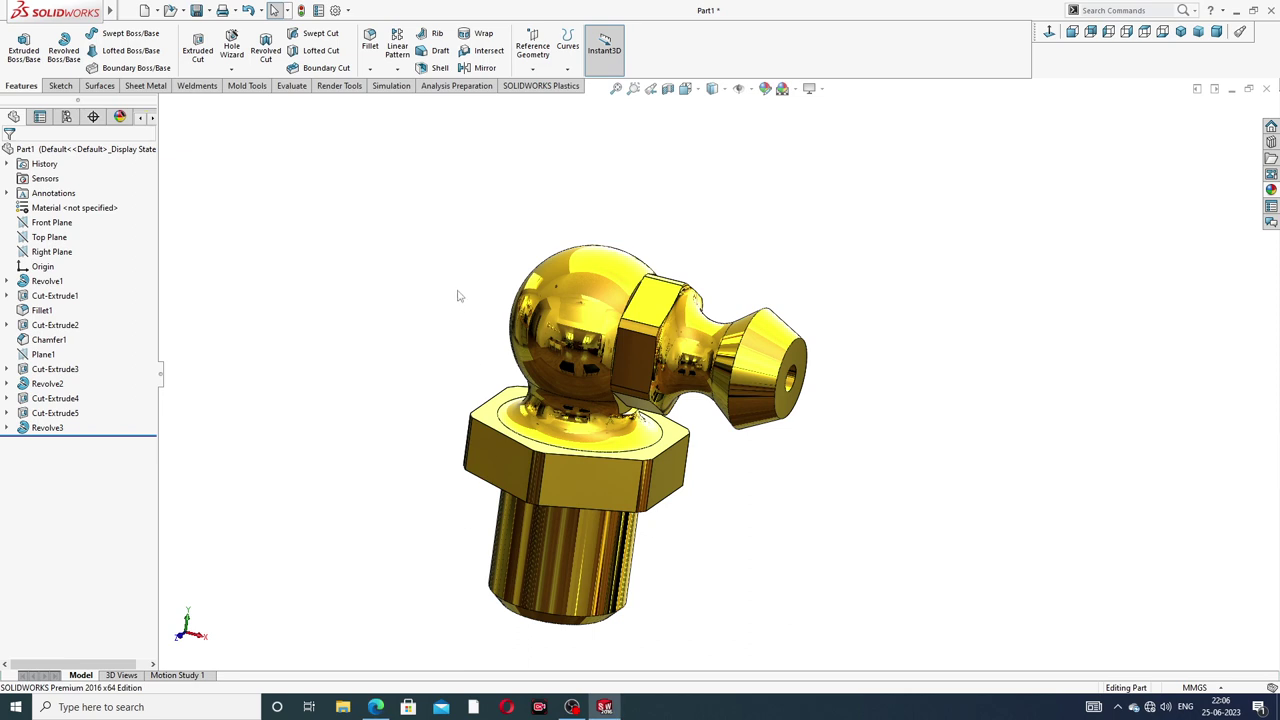
click(231, 69)
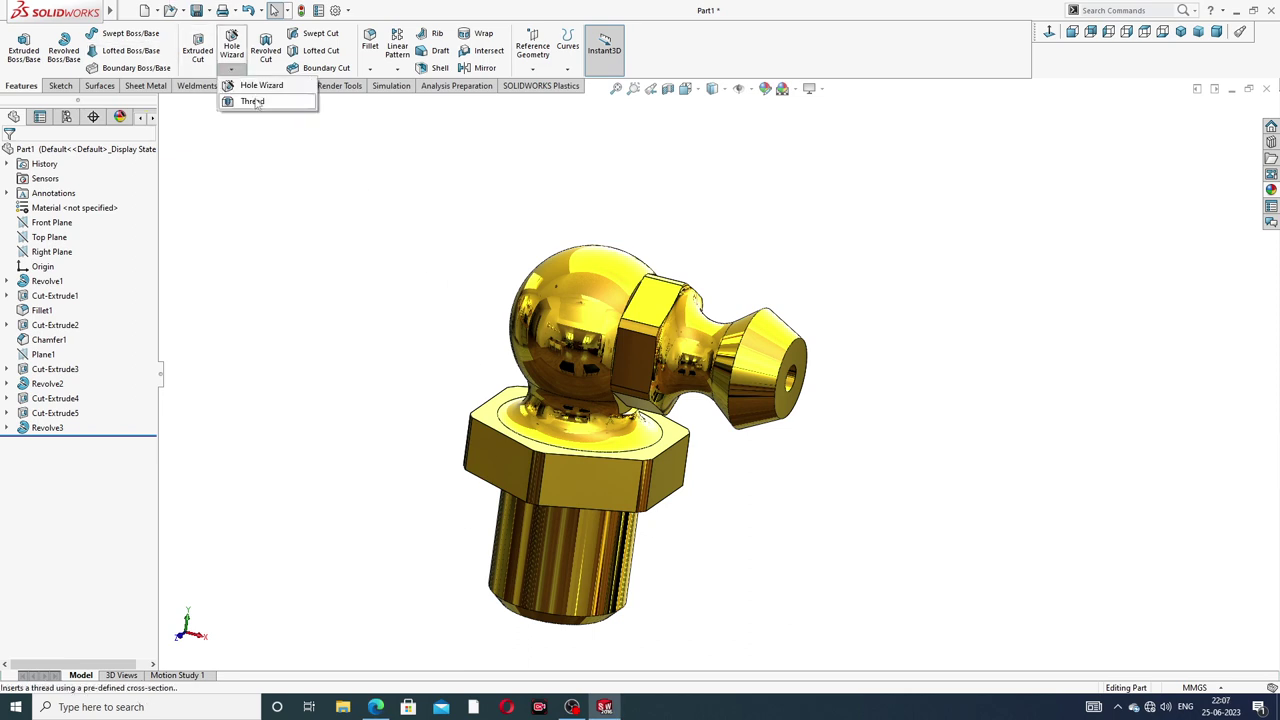
- Start a Thread on the shank's bottom edge with a reversed 2 mm offset
click(257, 104)
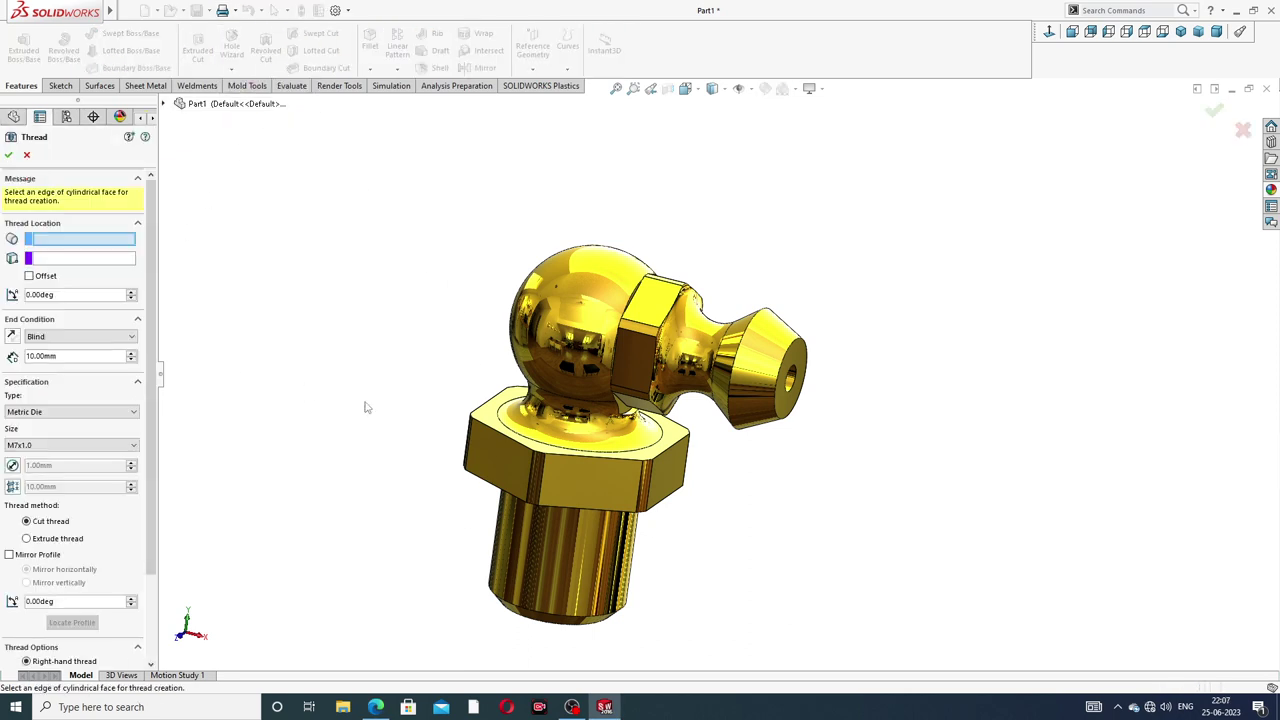
middle_drag(652, 560, 585, 568)
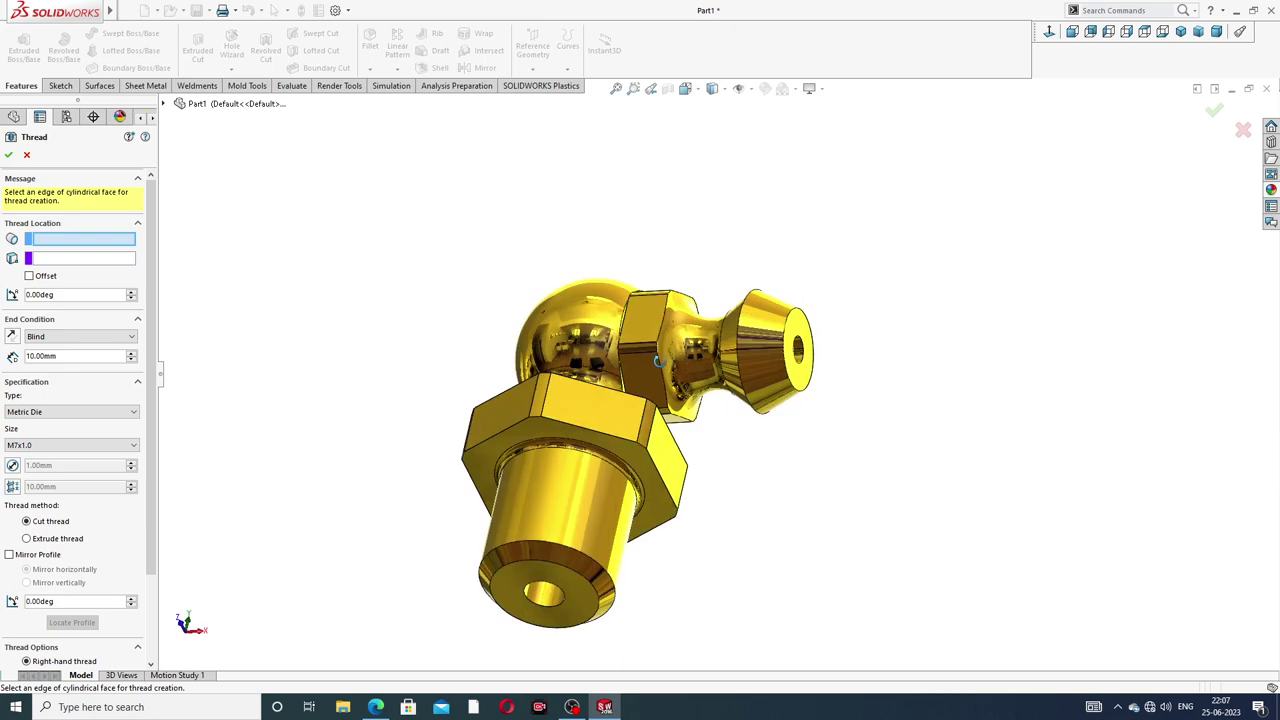
click(578, 553)
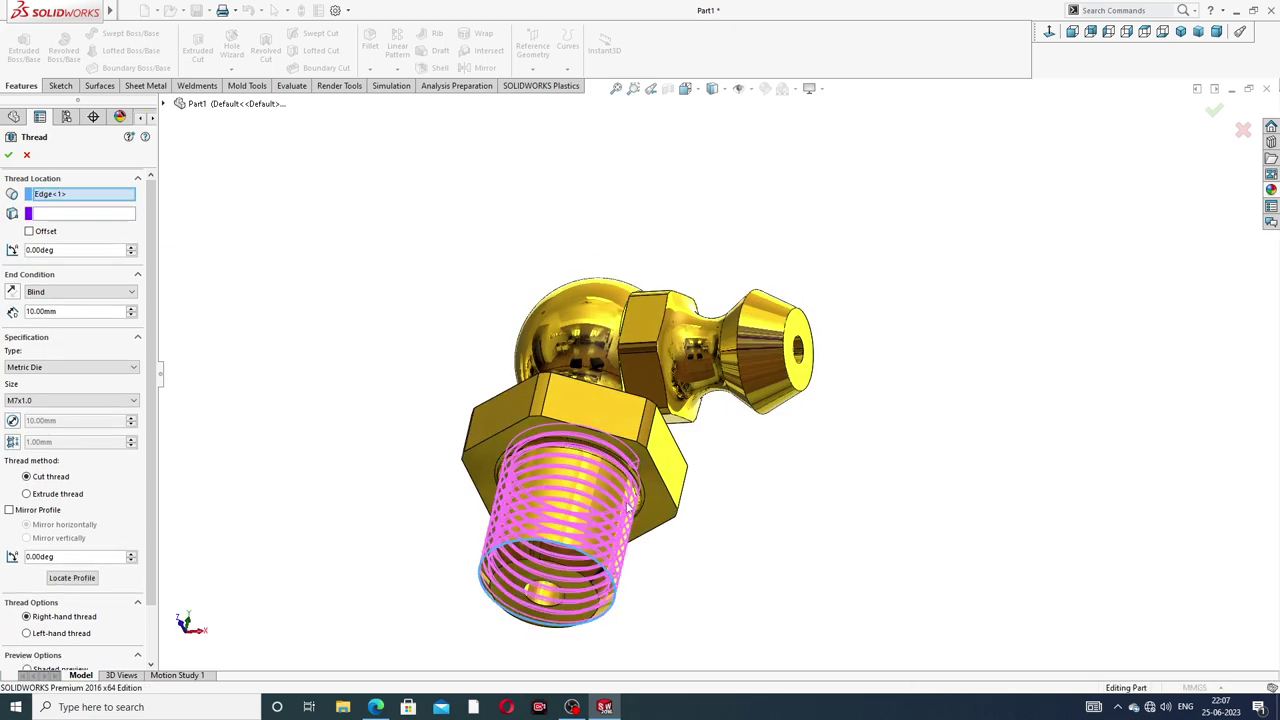
mouse_move(578, 553)
middle_down()
mouse_move(519, 466)
mouse_move(560, 504)
middle_up()
scroll(560, 504, down, 2)
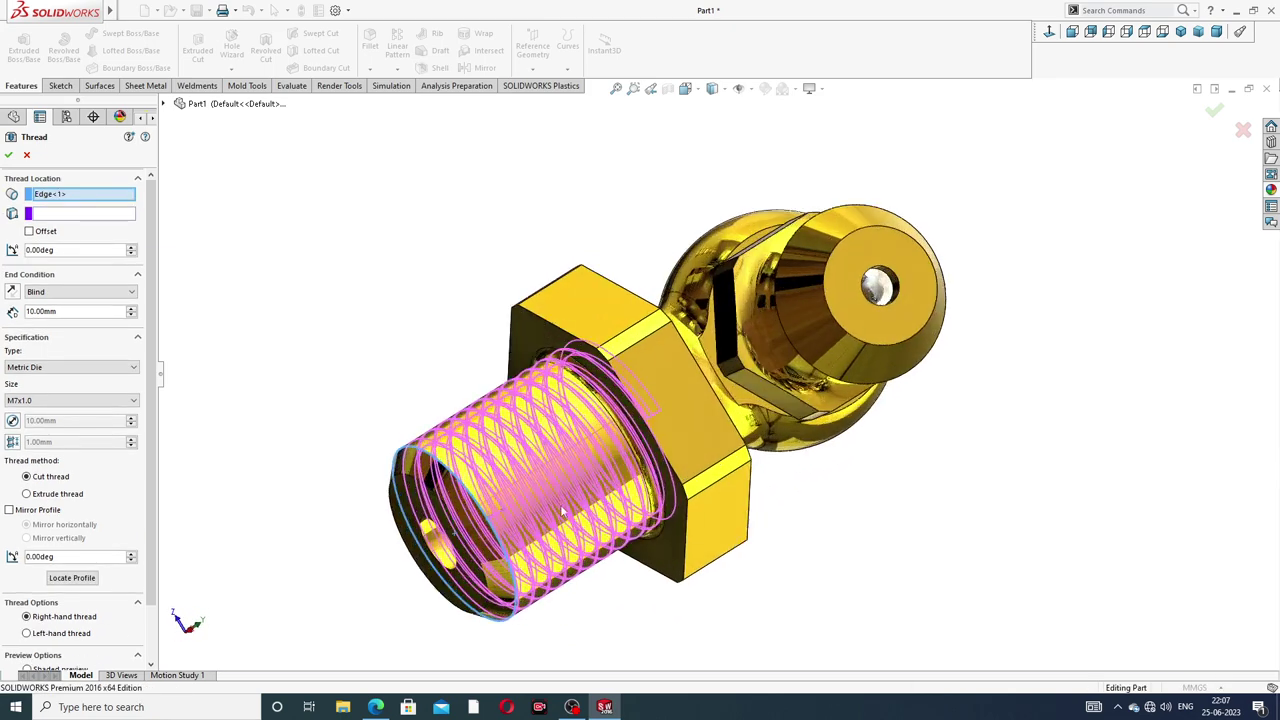
click(30, 231)
text(2)
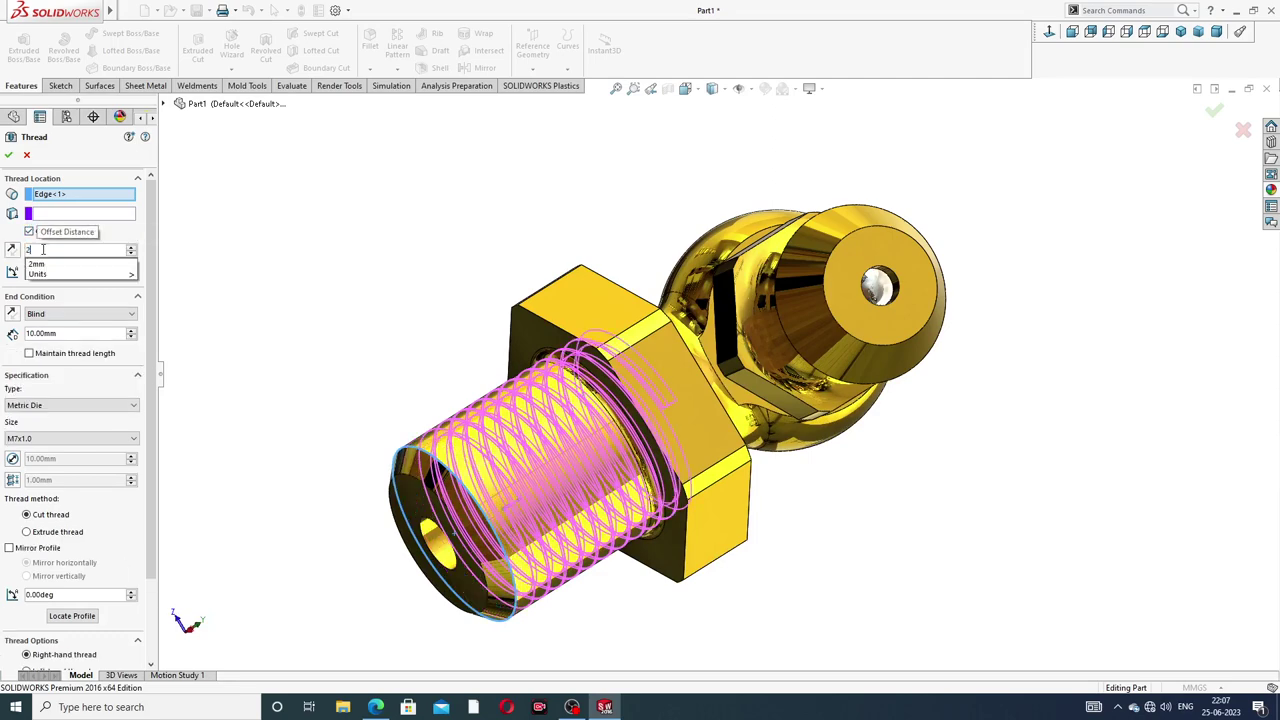
key(Return)
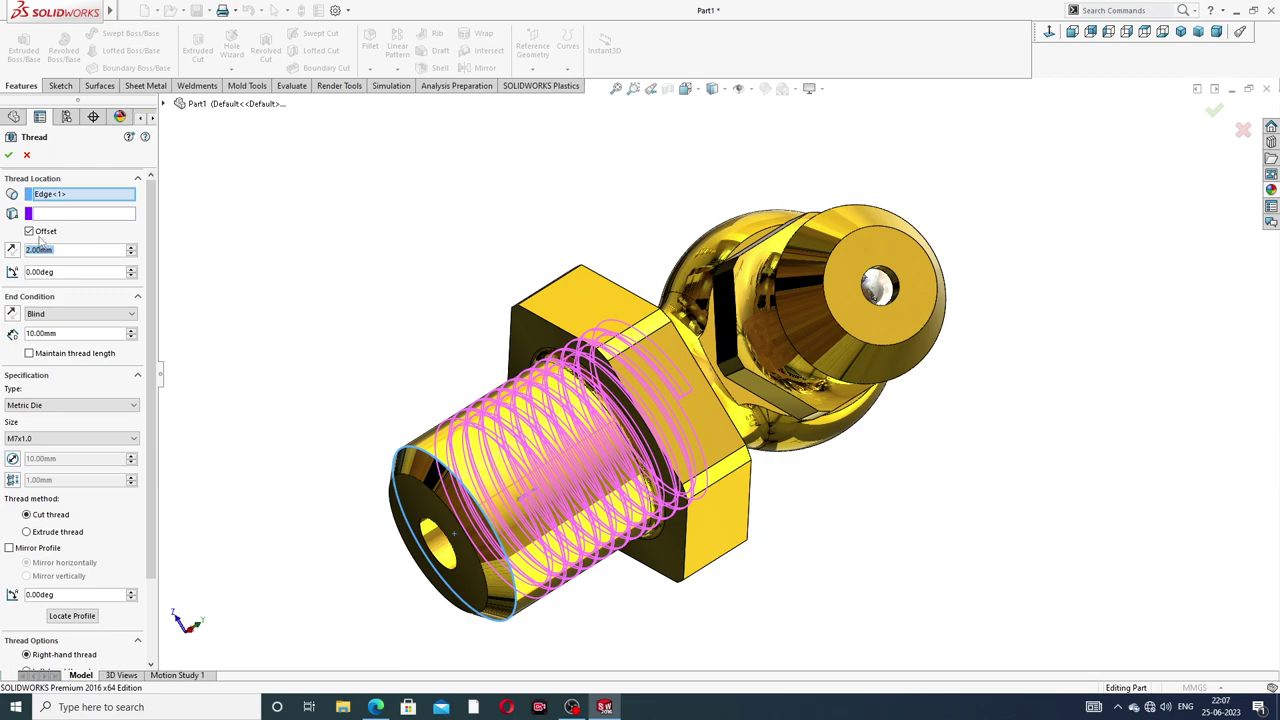
click(11, 250)
mouse_move(385, 417)
middle_down()
mouse_move(331, 371)
mouse_move(383, 390)
middle_up()
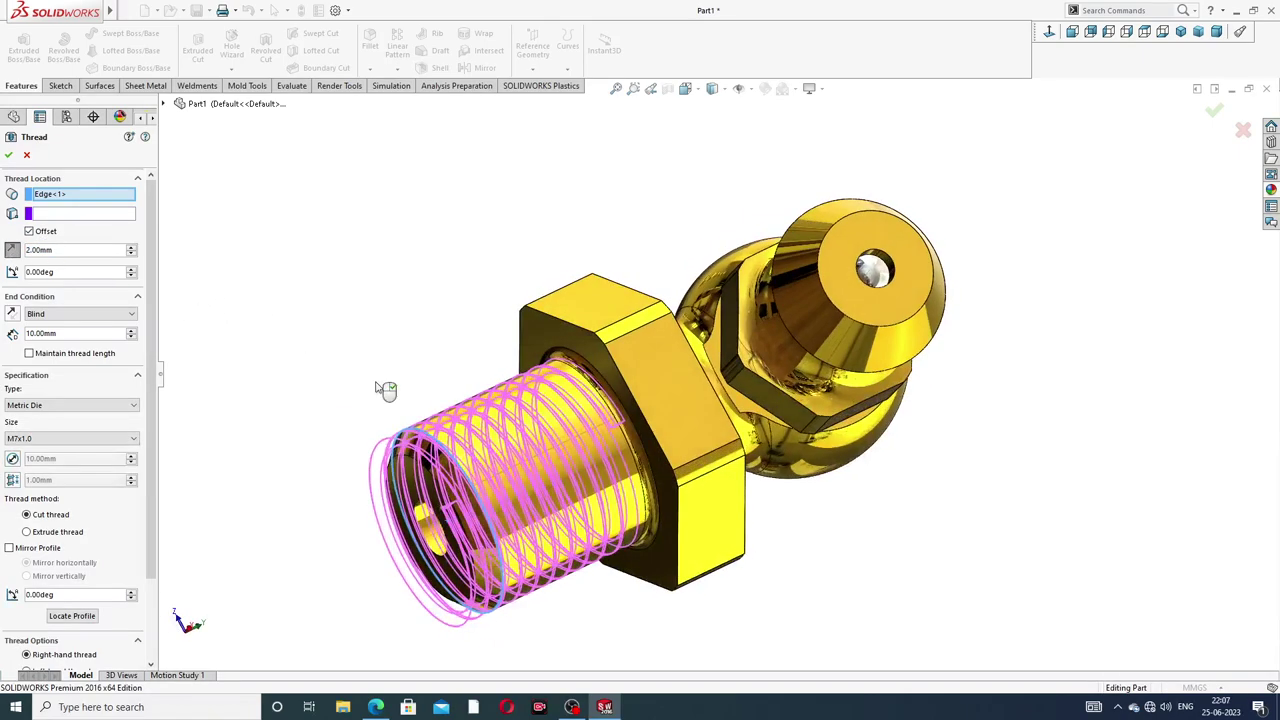
- Set the blind thread depth to 9 mm and apply the M7x1.0 metric die cut thread
double_click(33, 333)
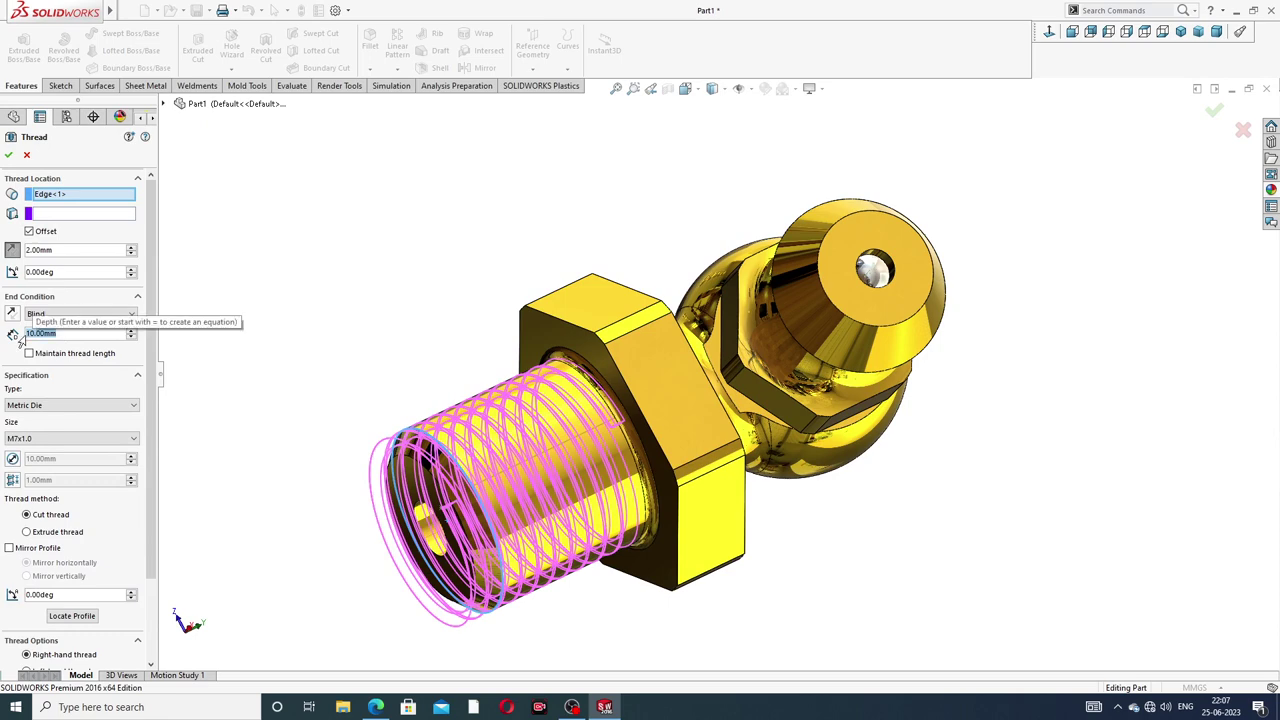
text(9)
key(Return)
middle_drag(772, 462, 700, 485)
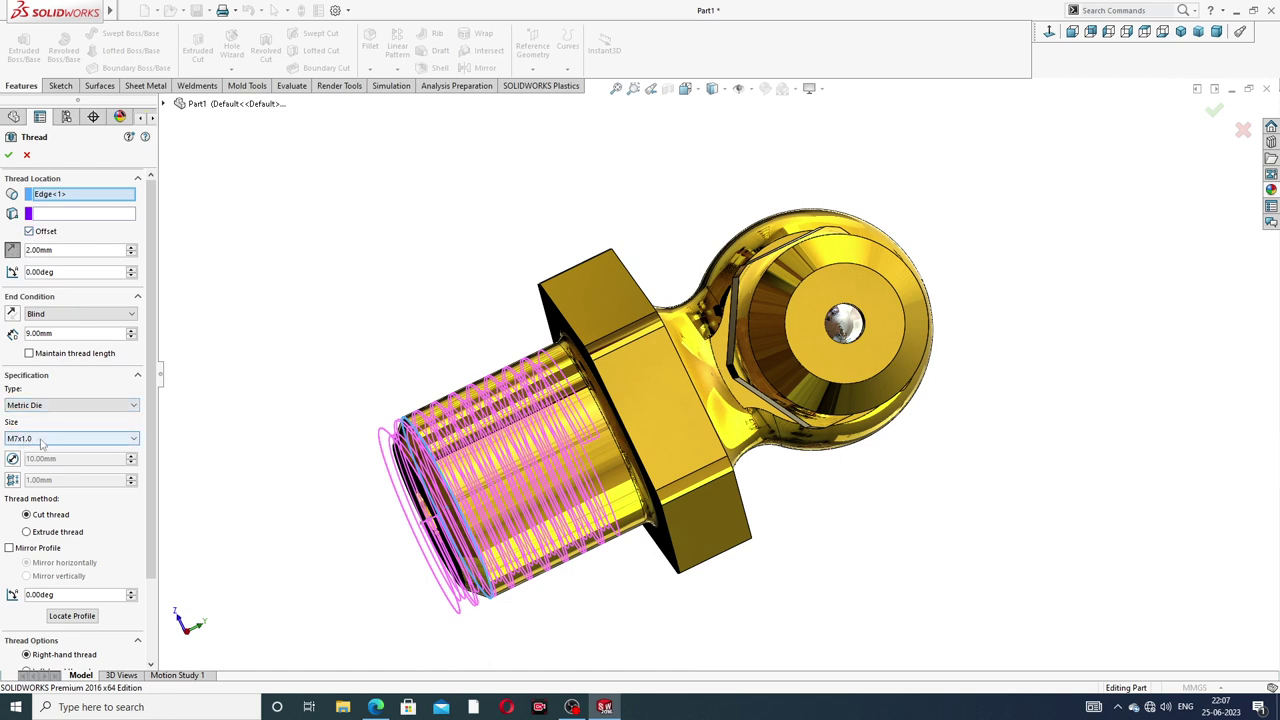
click(8, 154)
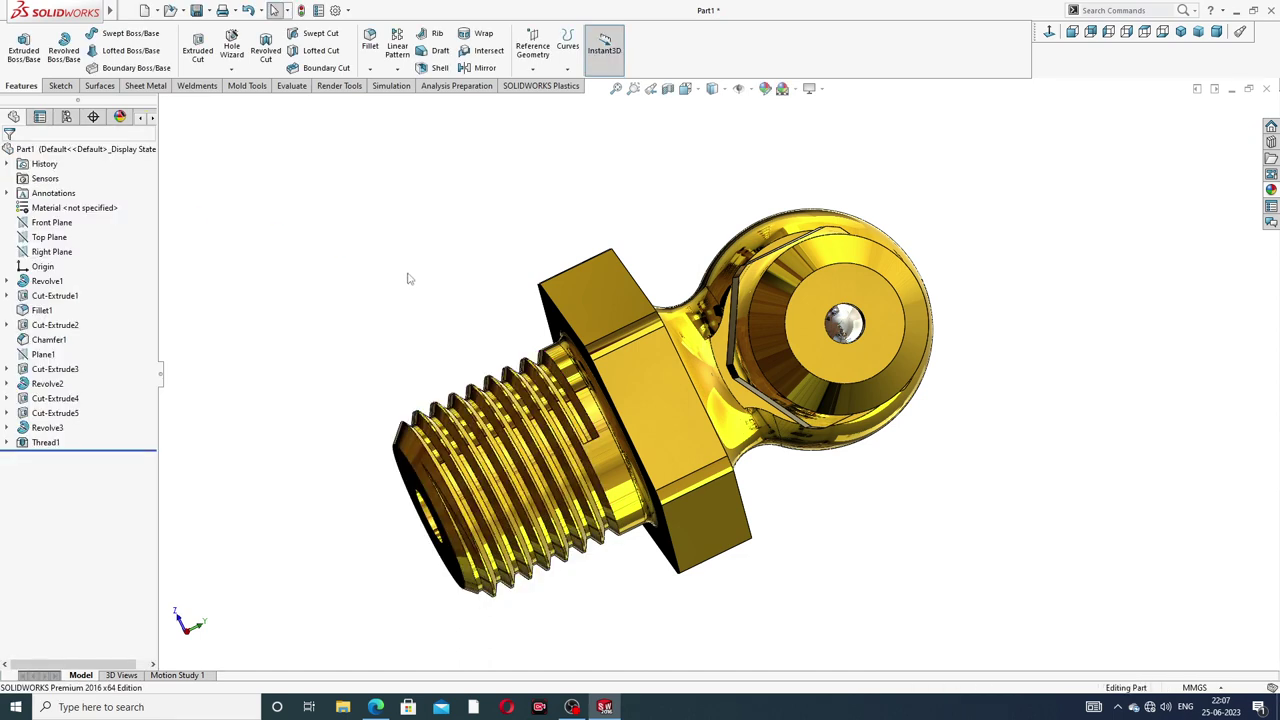
- Orbit, zoom and snap to isometric to review the threaded shank, hex flats and ball head
middle_drag(407, 279, 720, 530)
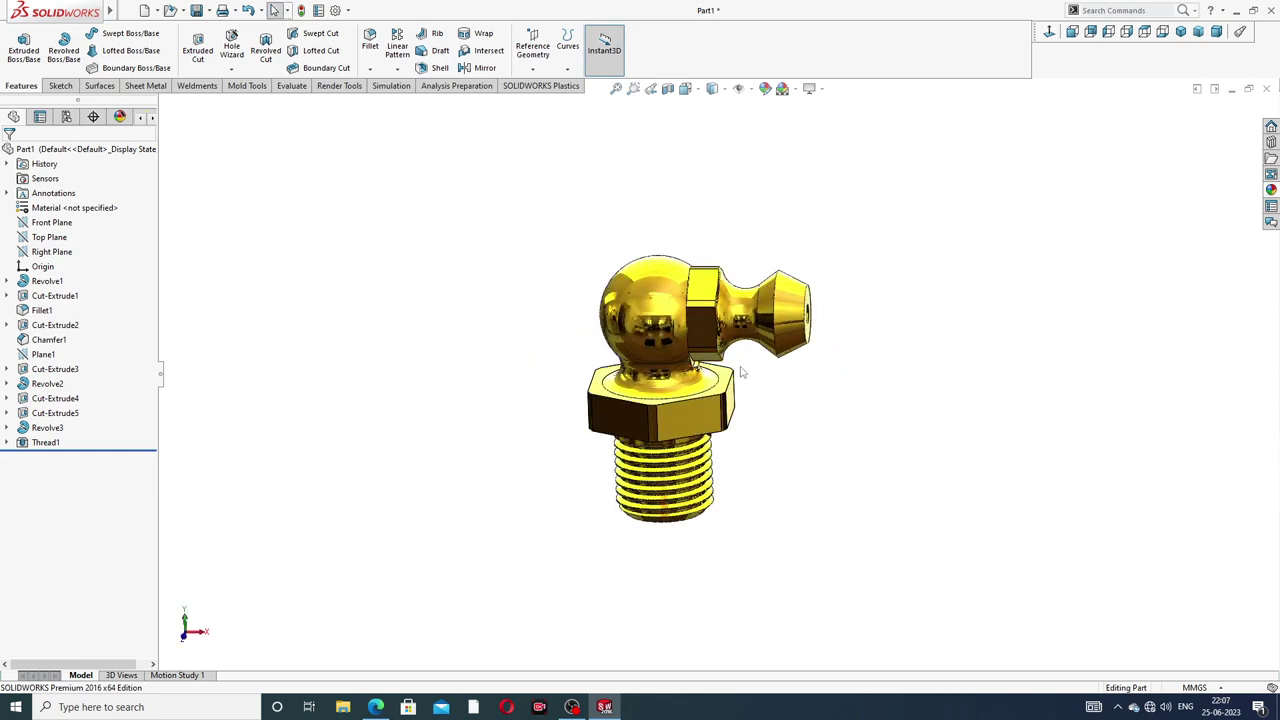
middle_drag(741, 372, 735, 378)
scroll(733, 380, down, 1)
scroll(731, 383, down, 2)
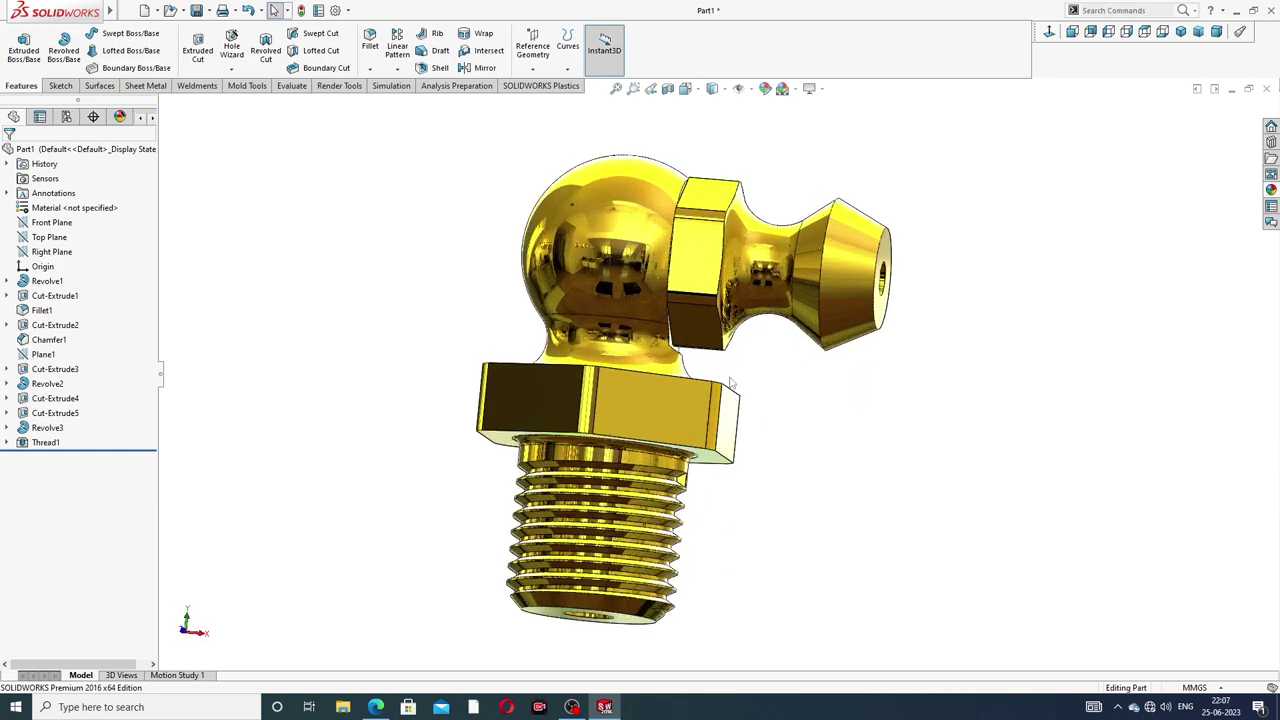
mouse_move(807, 360)
middle_down()
mouse_move(757, 403)
mouse_move(774, 391)
mouse_move(808, 428)
mouse_move(780, 455)
mouse_move(760, 440)
mouse_move(766, 429)
mouse_move(796, 470)
mouse_move(771, 398)
mouse_move(797, 385)
mouse_move(746, 408)
middle_up()
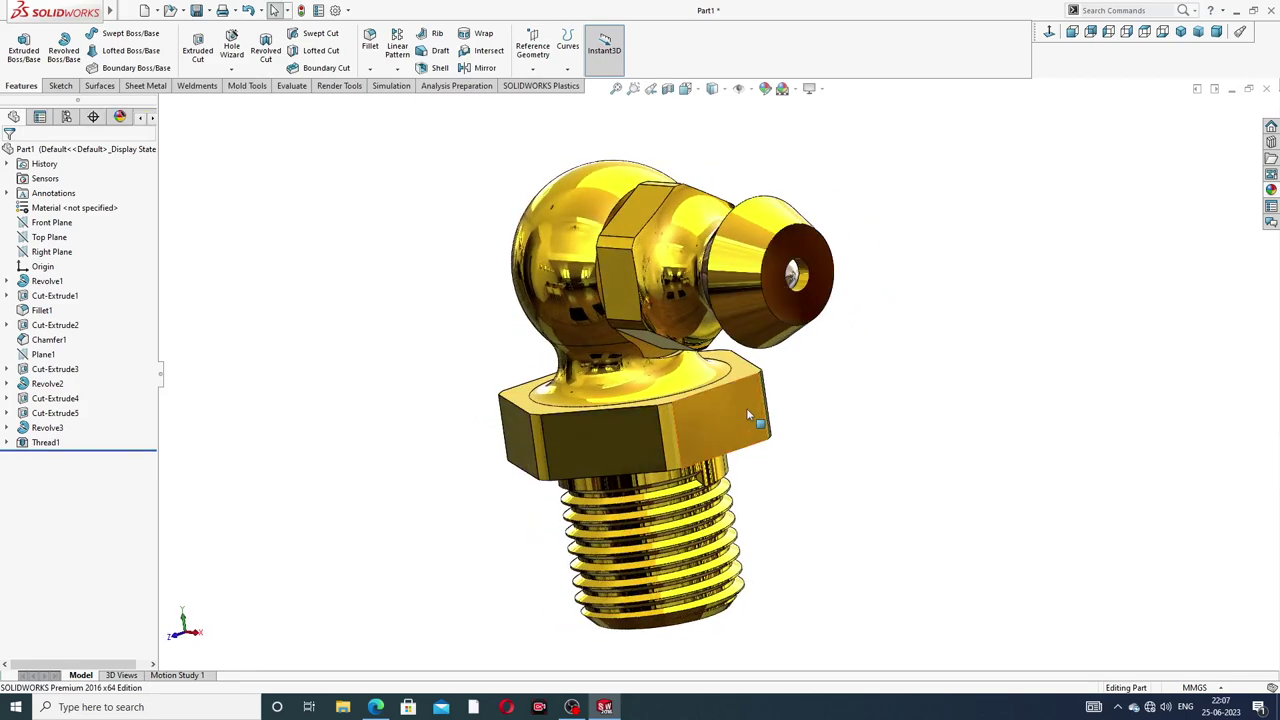
click(1180, 33)
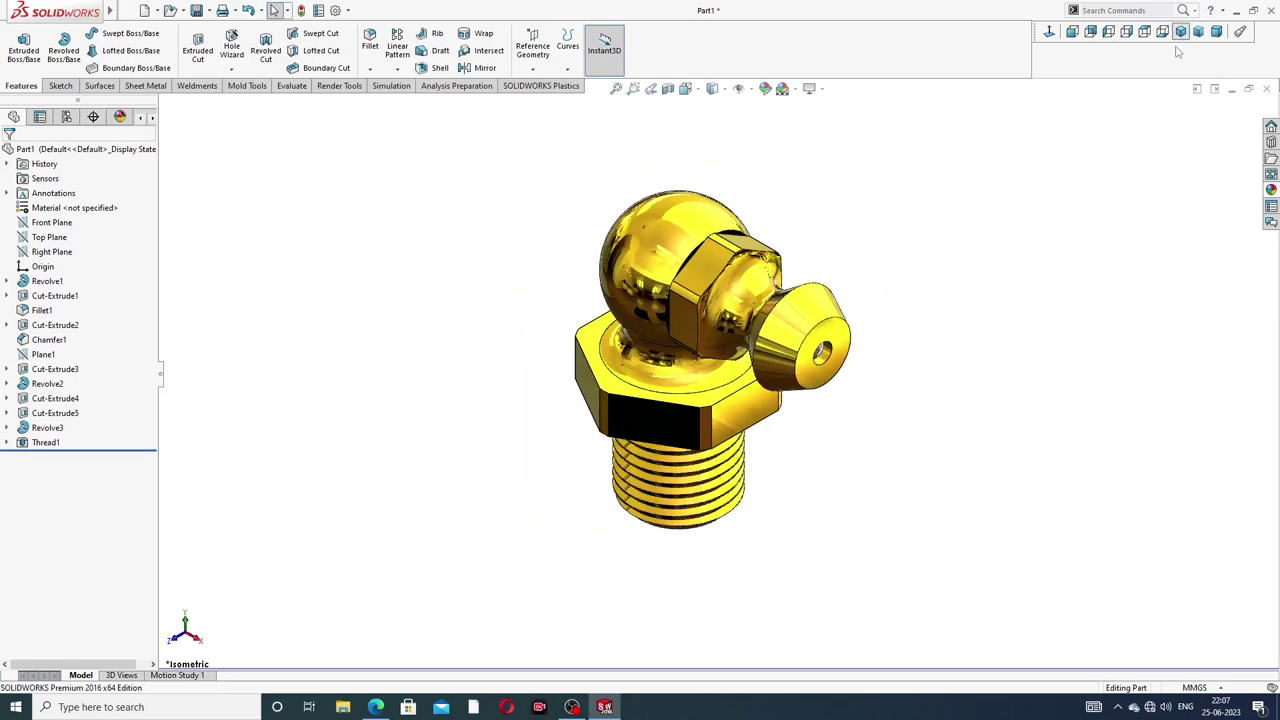
mouse_move(808, 394)
middle_down()
mouse_move(812, 242)
mouse_move(860, 255)
mouse_move(852, 262)
middle_up()
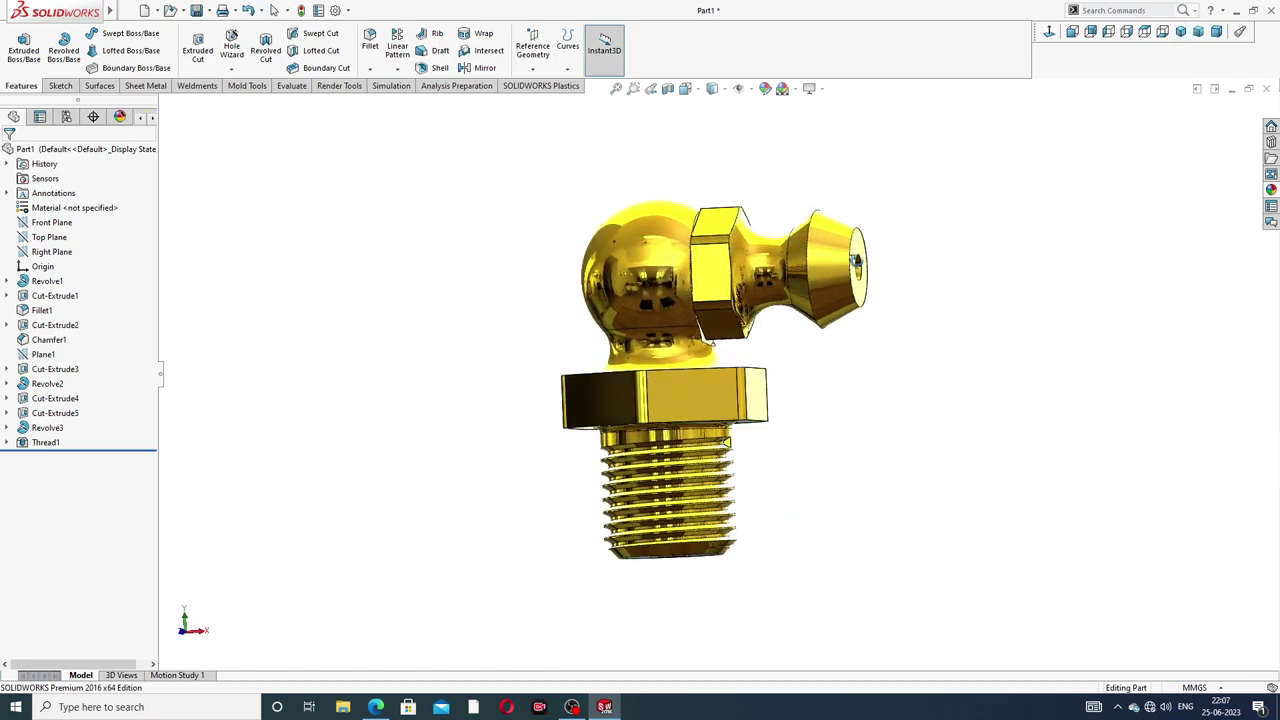
scroll(795, 380, down, 2)
scroll(839, 357, down, 2)
middle_drag(898, 311, 909, 329)
scroll(909, 329, up, 2)
mouse_move(897, 211)
middle_down()
mouse_move(938, 157)
mouse_move(920, 149)
middle_up()
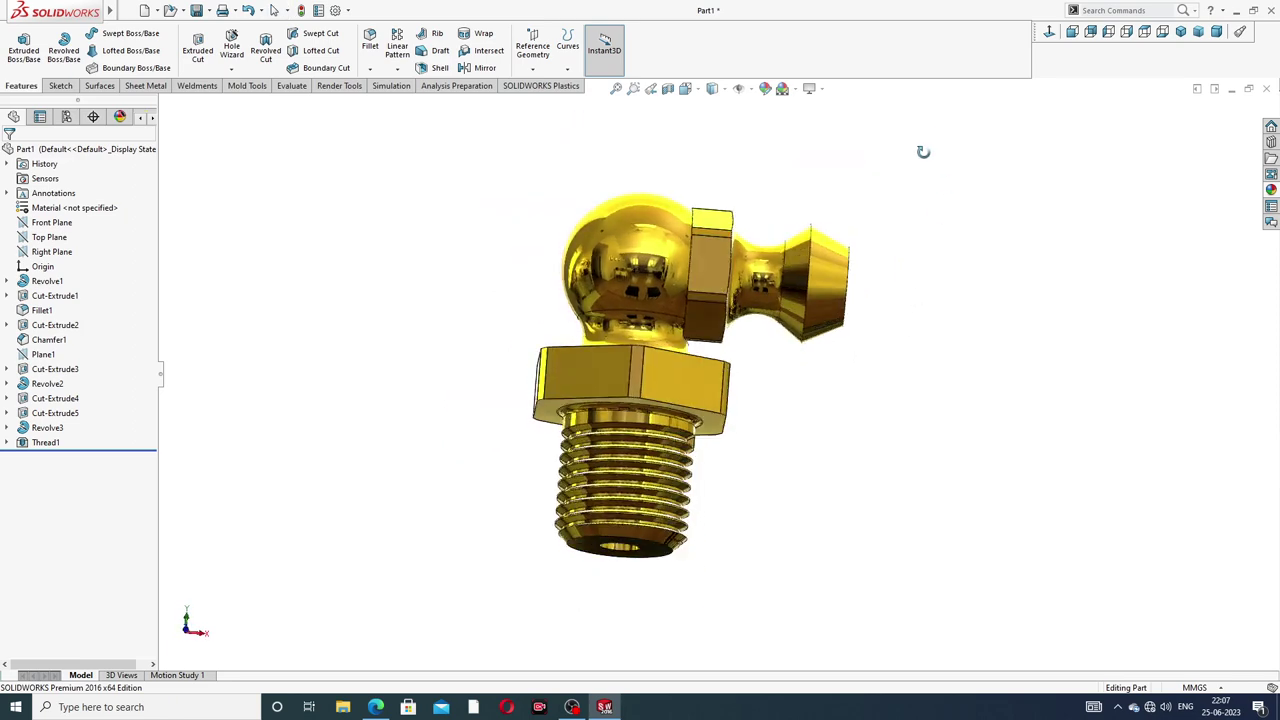
scroll(866, 255, down, 2)
middle_drag(852, 303, 855, 309)
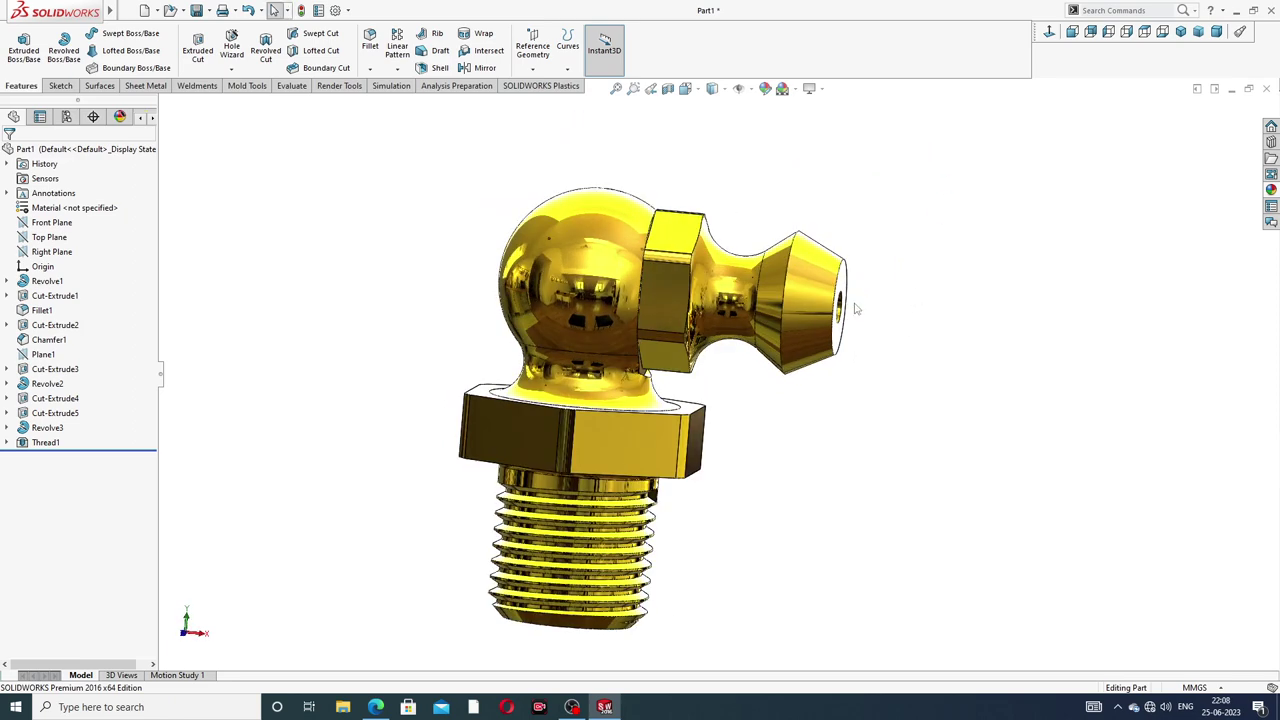